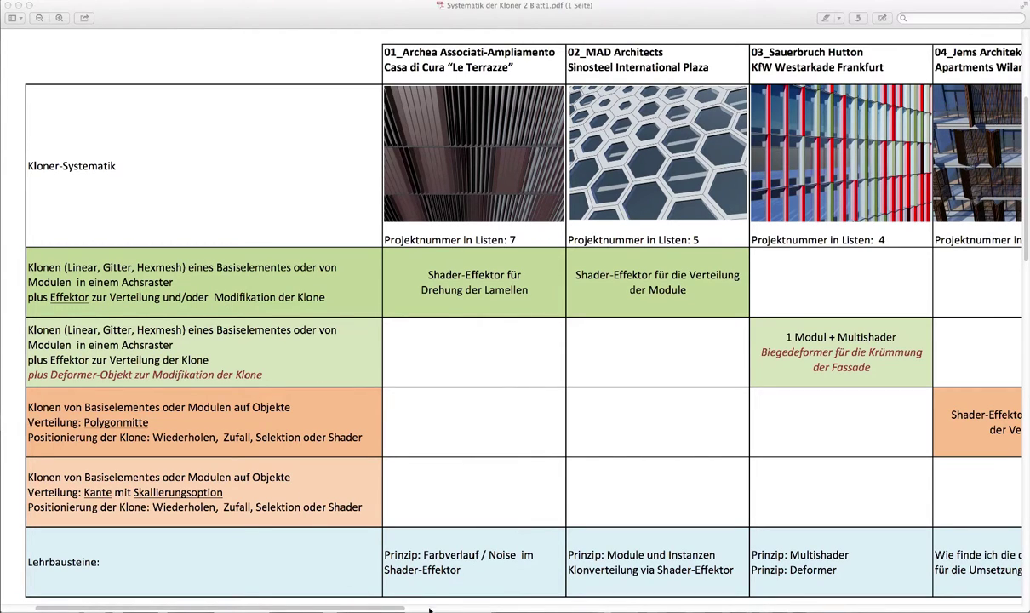
Choose DEMO Außen.png from Preview's Fenster menu to show the exterior tower render.
click(367, 8)
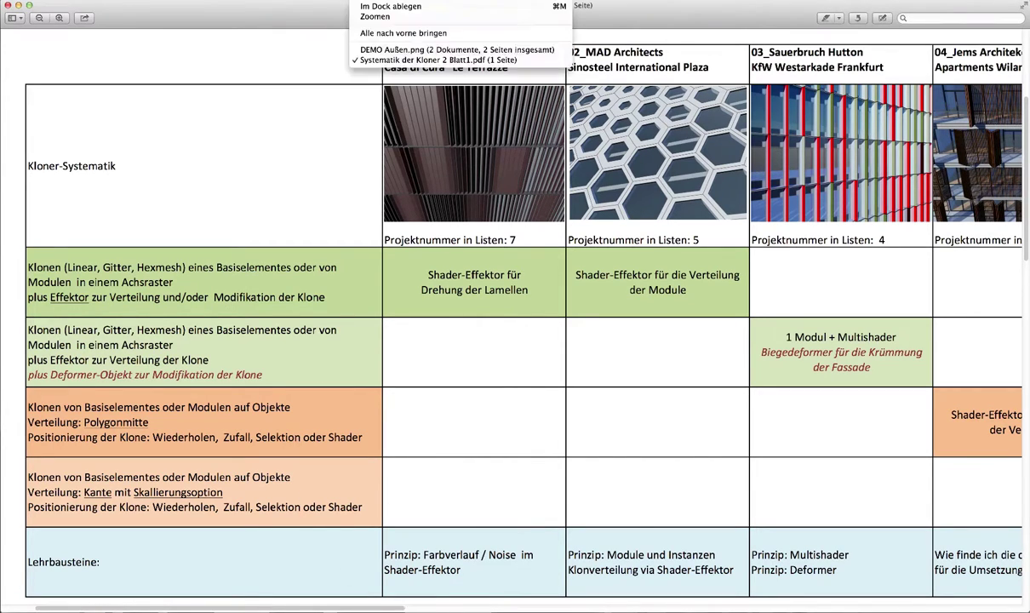
click(408, 50)
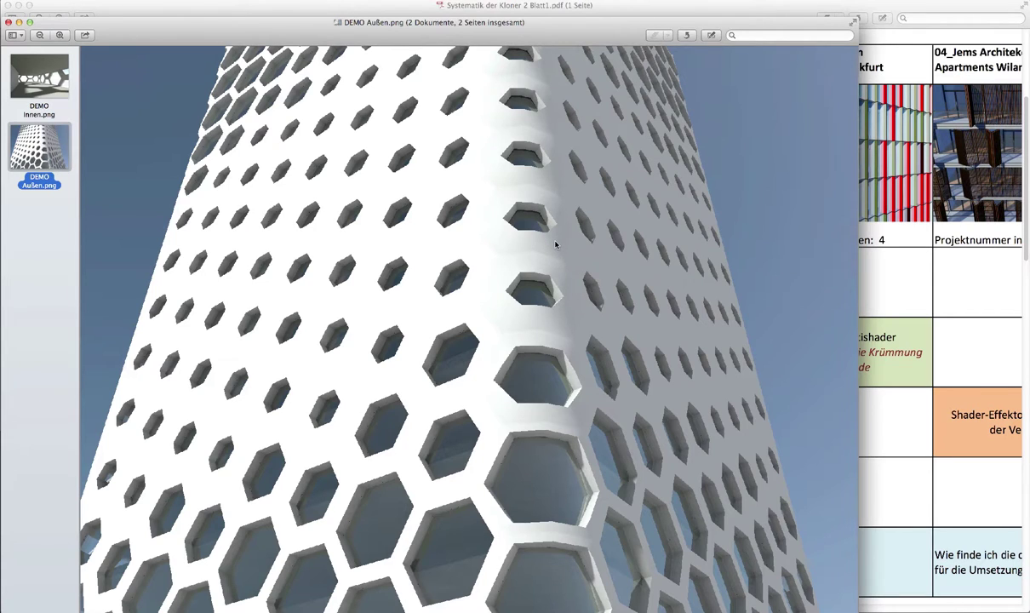
Show the interior render DEMO Innen.png from the Preview sidebar thumbnail.
click(51, 86)
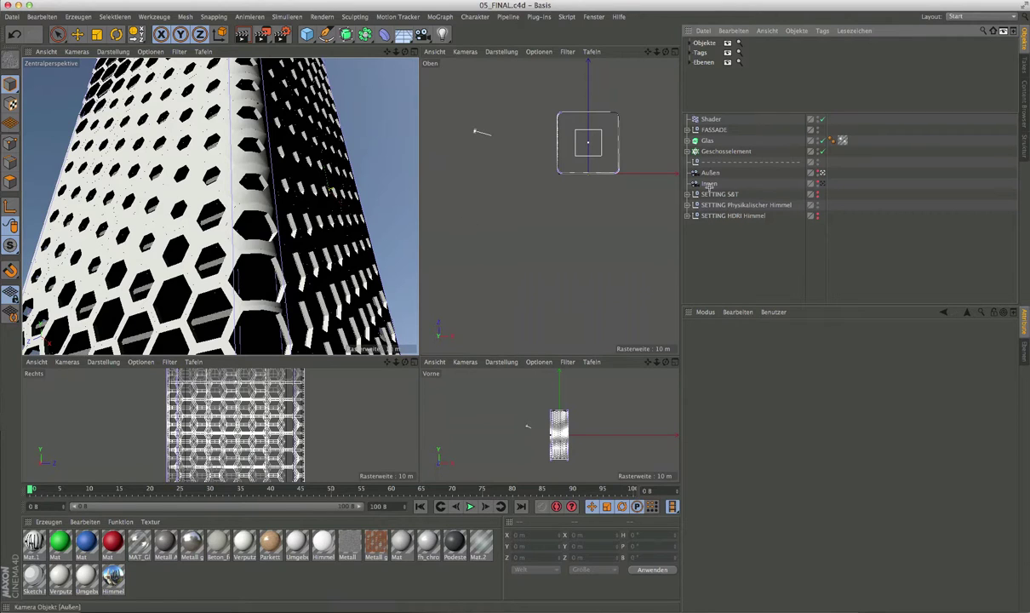
Select the SETTING S&T and SETTING HDRI Himmel nulls, then open the render settings (Rendervoreinstellungen).
drag(769, 237, 694, 161)
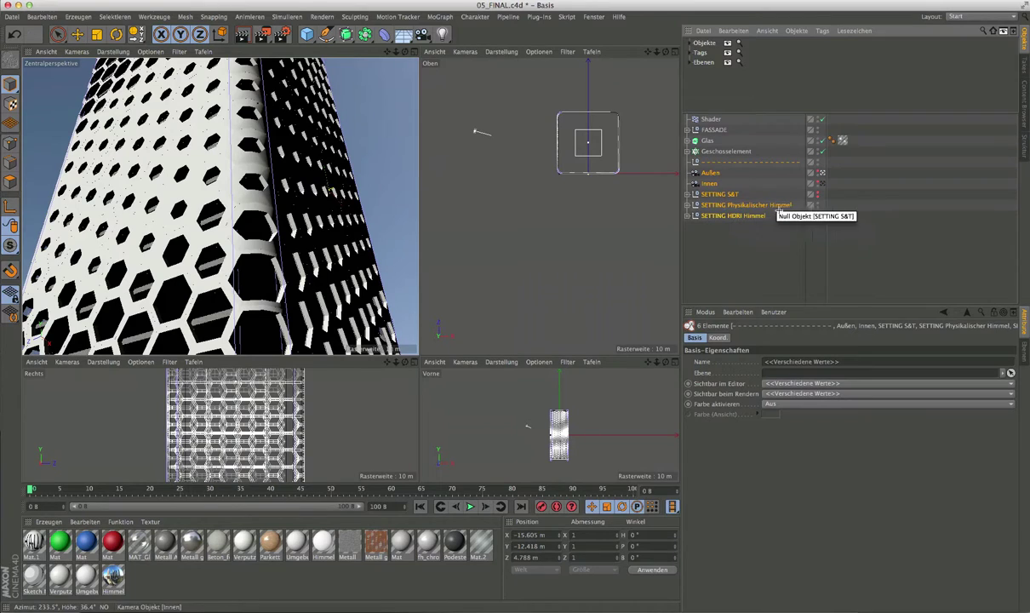
click(732, 195)
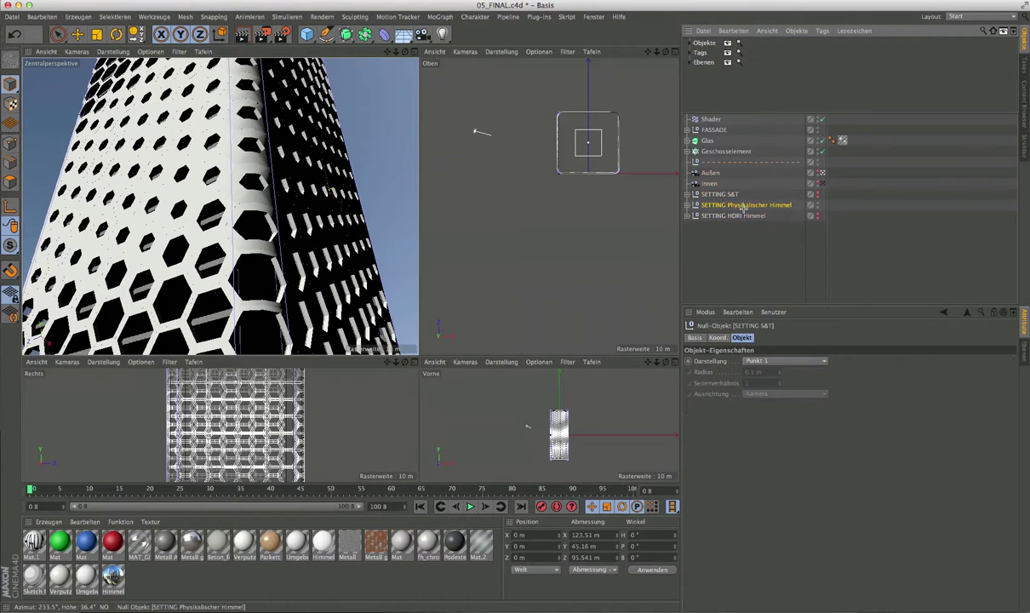
click(706, 205)
click(705, 215)
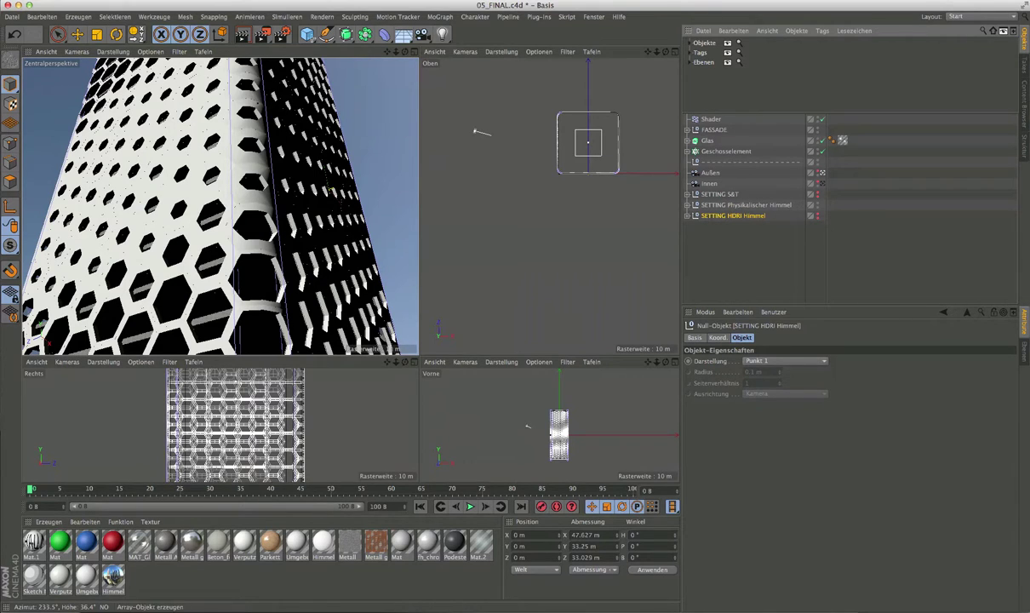
click(263, 34)
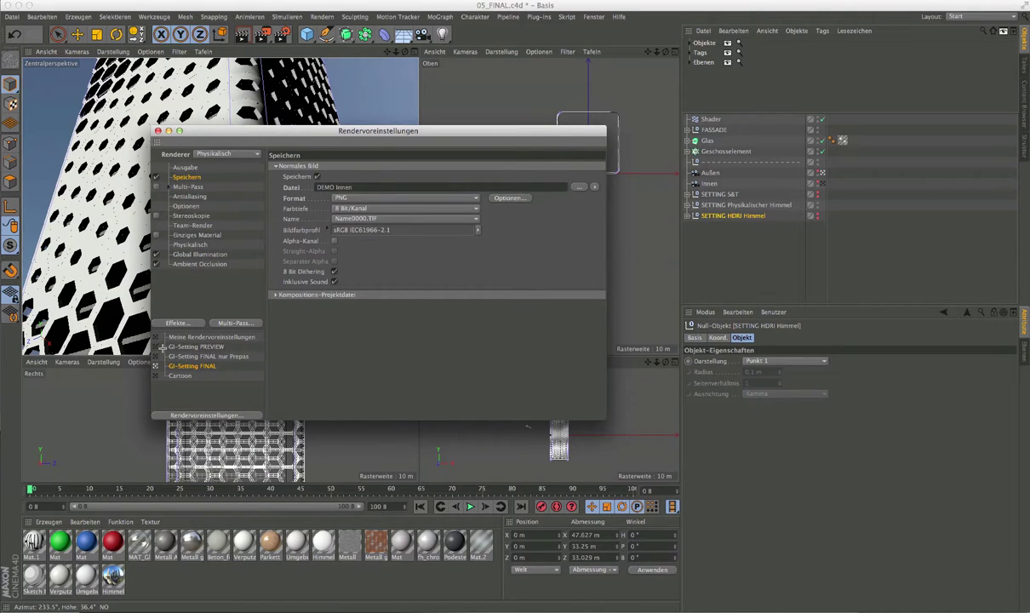
Switch the render preset to GI-Setting PREVIEW, back to GI-Setting FINAL, and close the dialog.
click(162, 347)
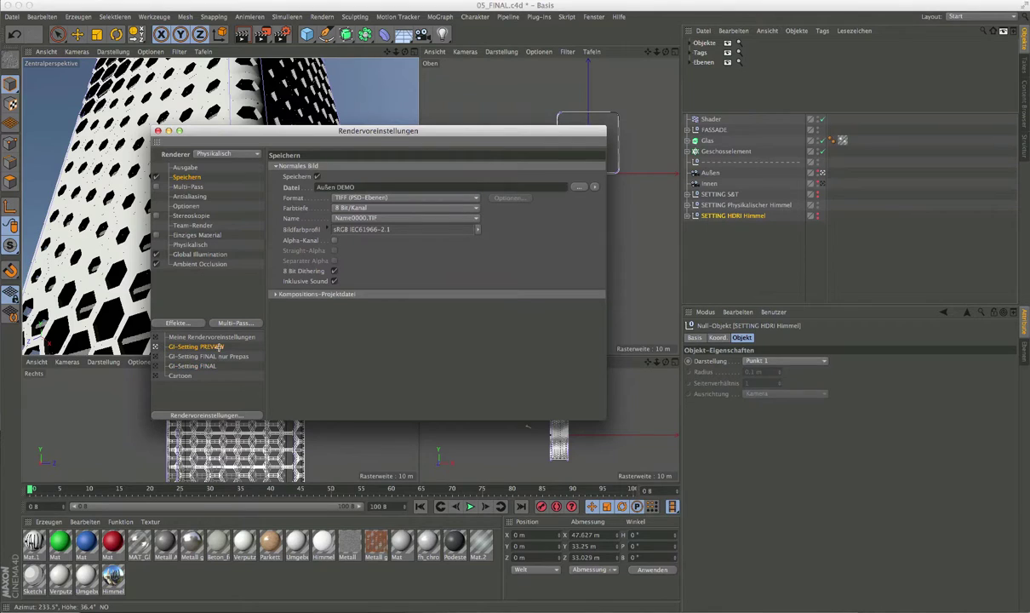
click(156, 366)
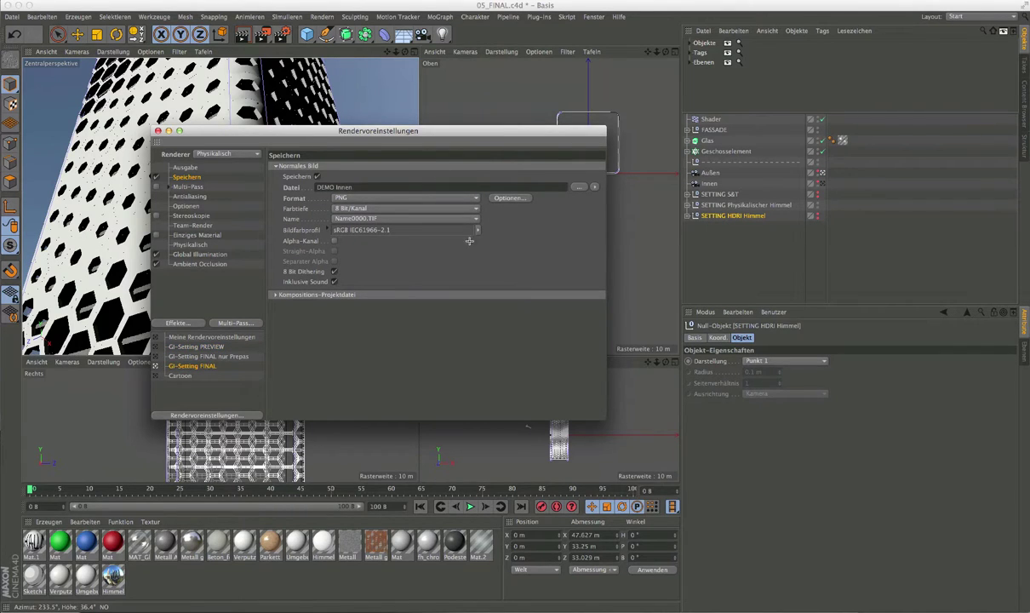
click(158, 130)
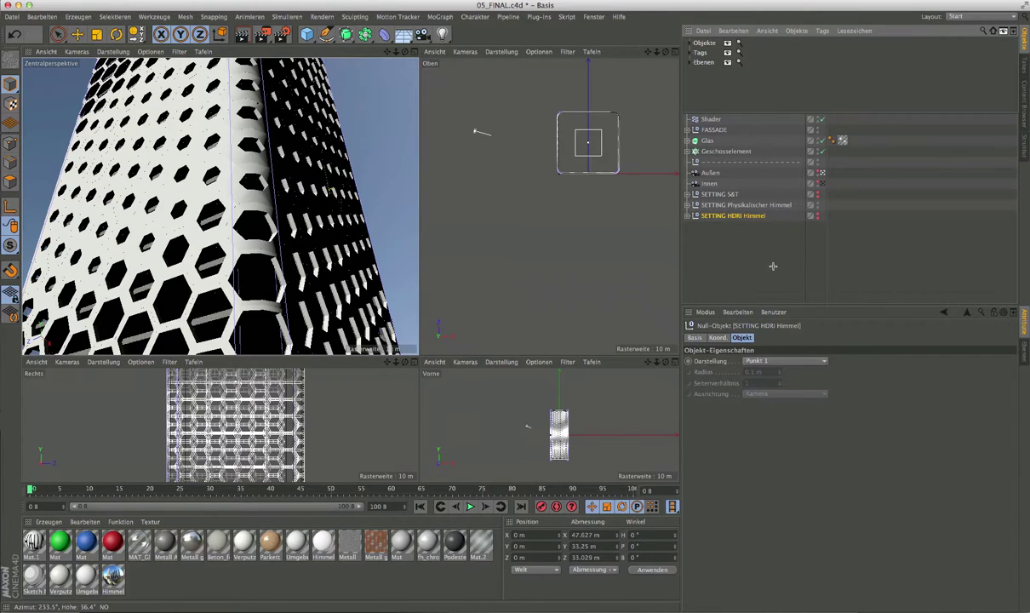
Select the Geschosselement floor slab cloner and hide its clones in the viewports.
drag(775, 262, 697, 160)
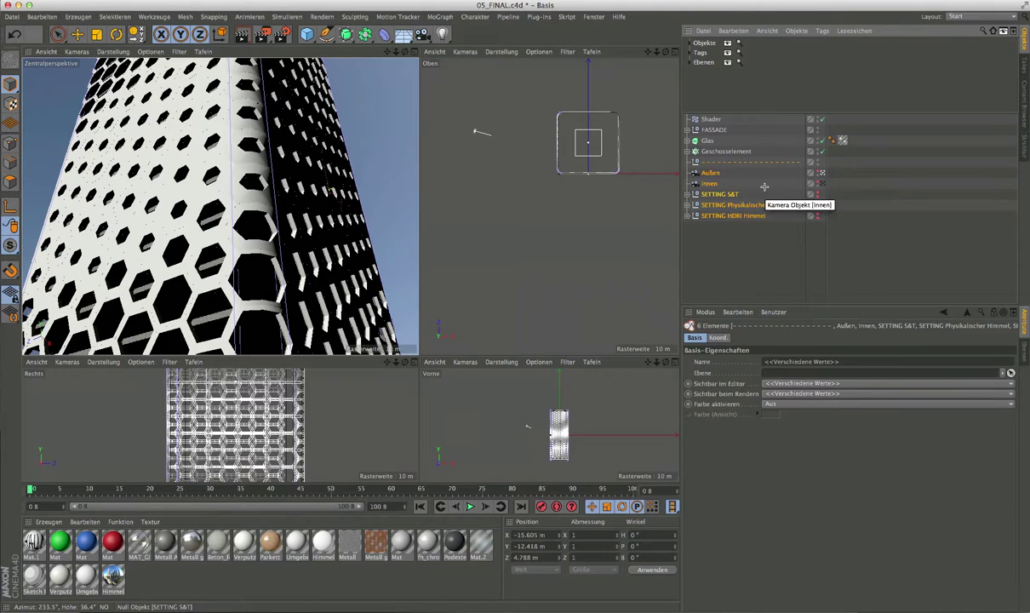
click(723, 151)
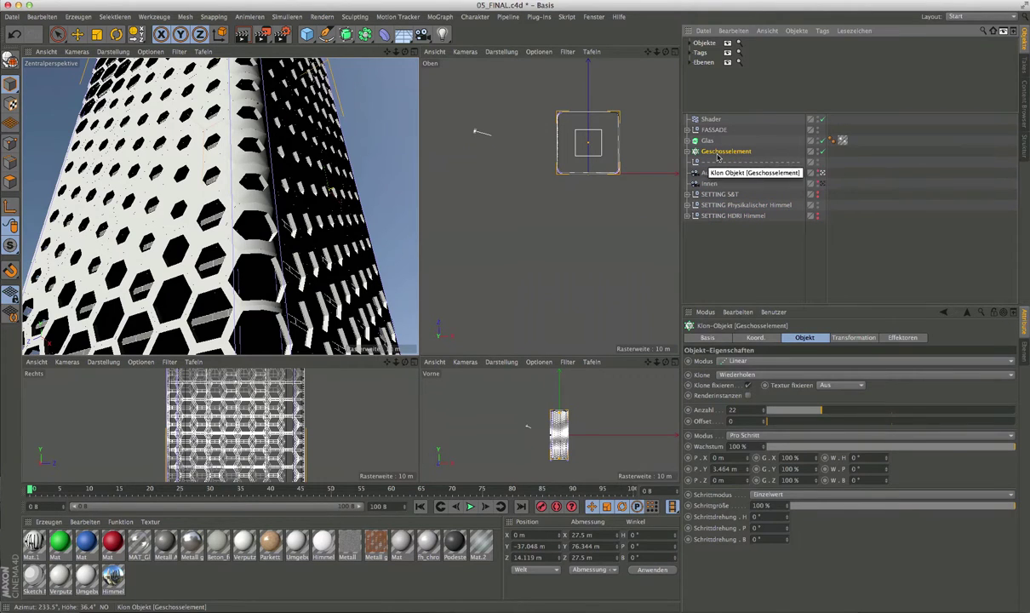
click(818, 171)
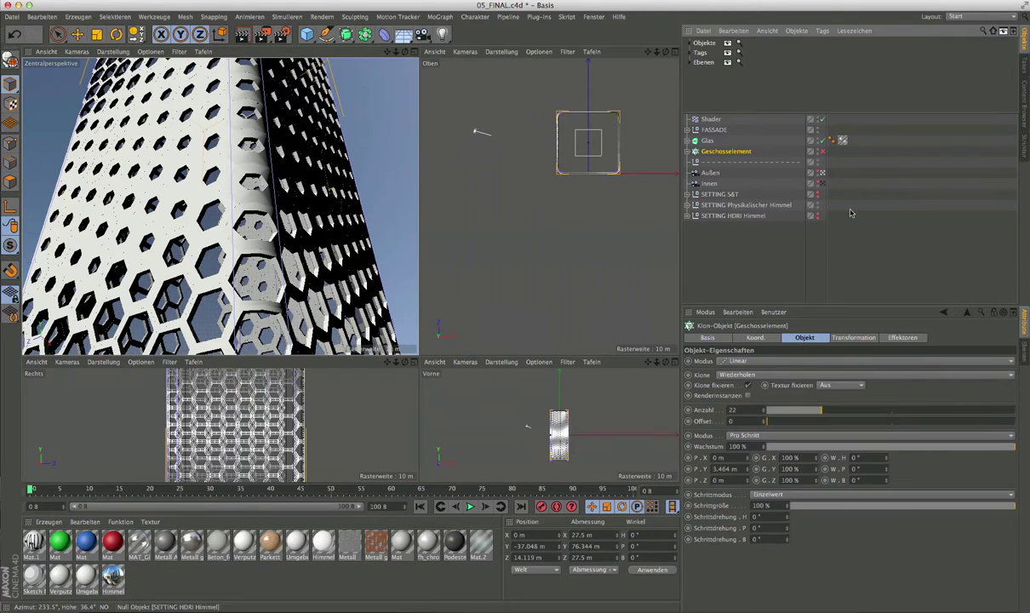
Expand the FASSADE group and inspect the Fassade cloner's Extrudieren modules, then collapse it.
click(708, 141)
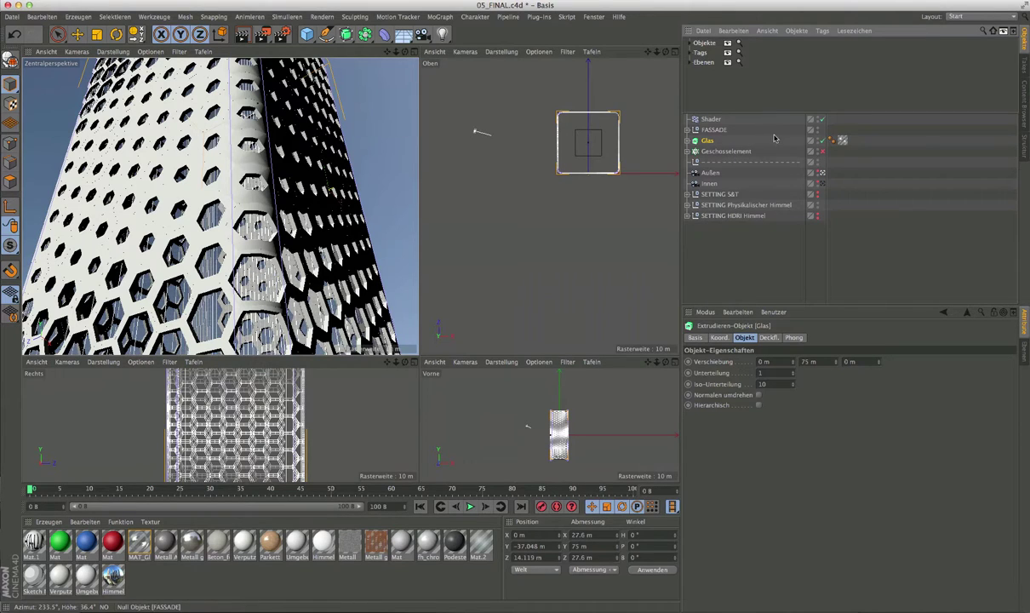
click(687, 130)
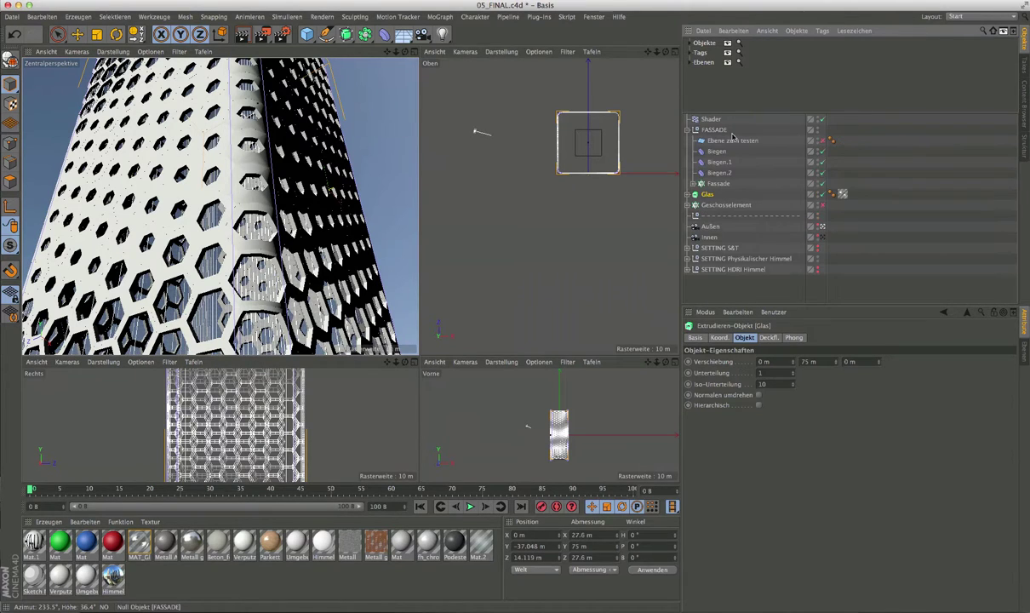
click(716, 184)
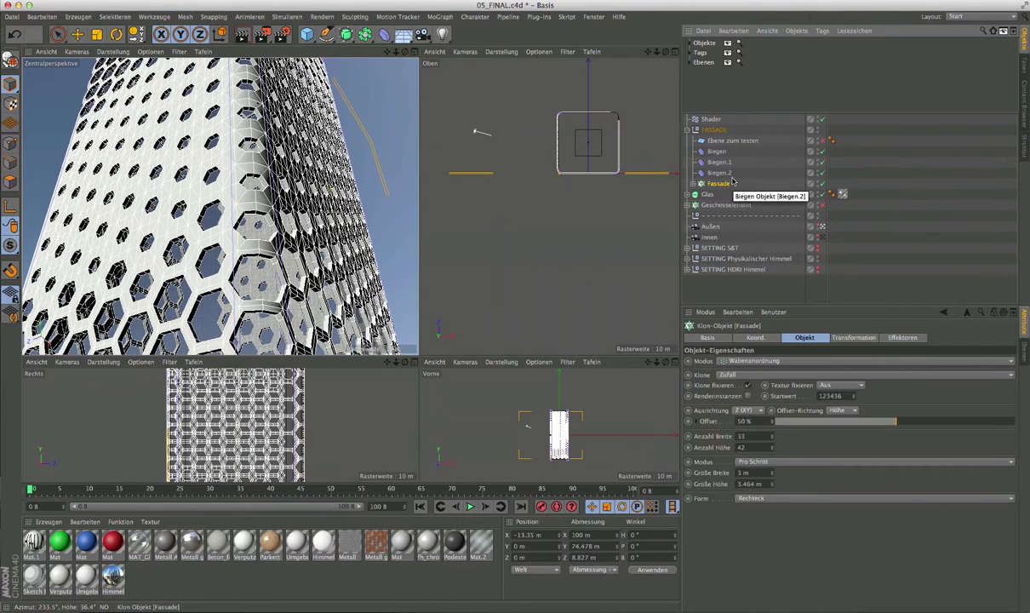
click(693, 184)
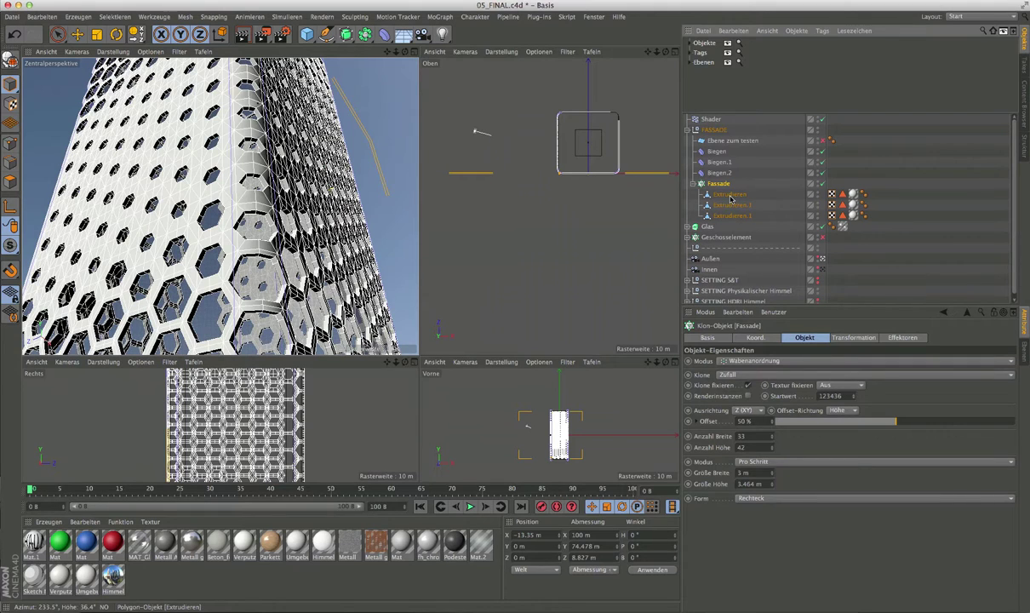
click(729, 194)
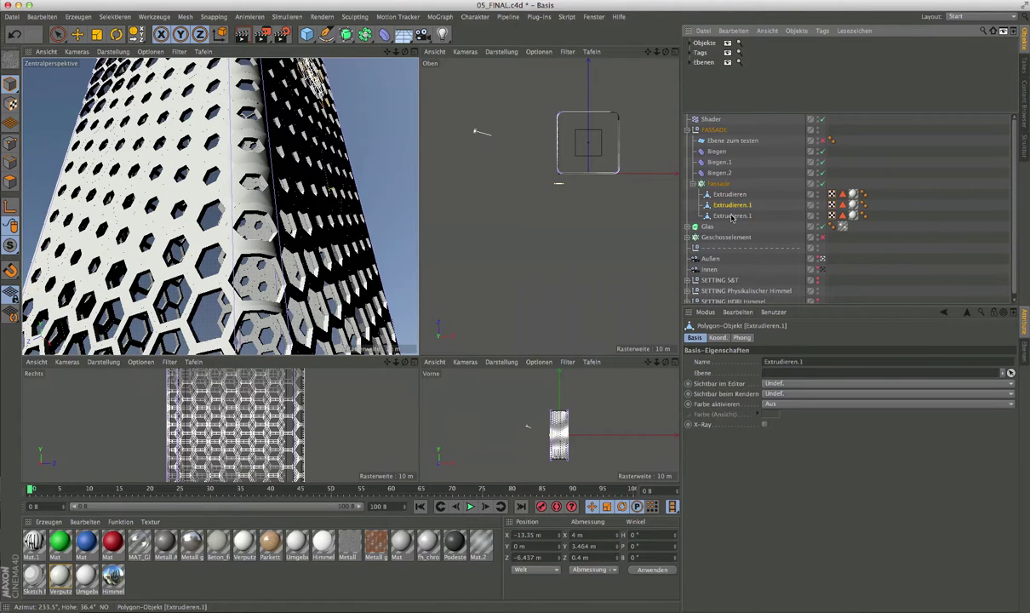
click(731, 207)
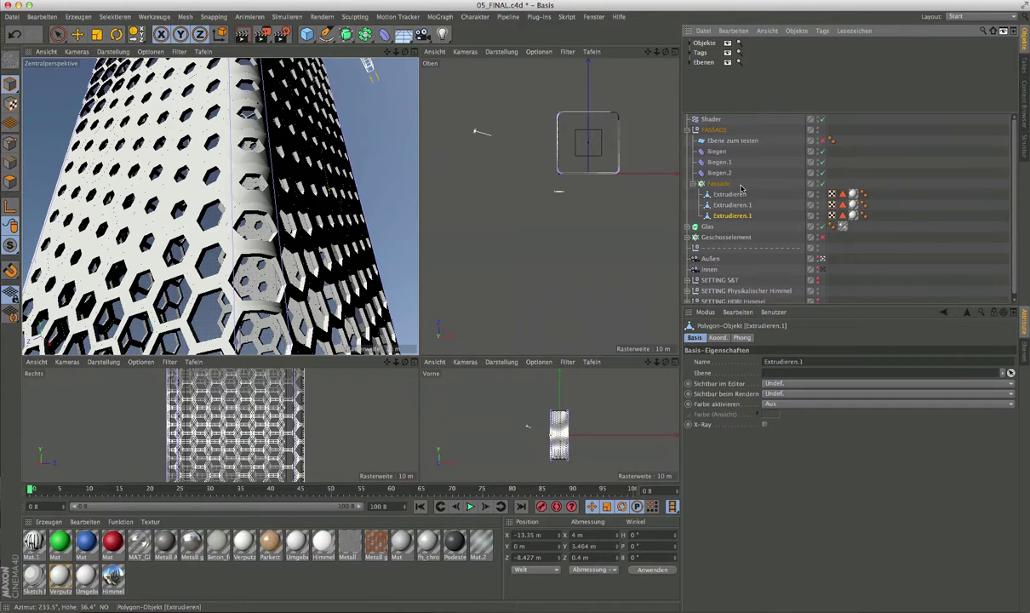
click(692, 183)
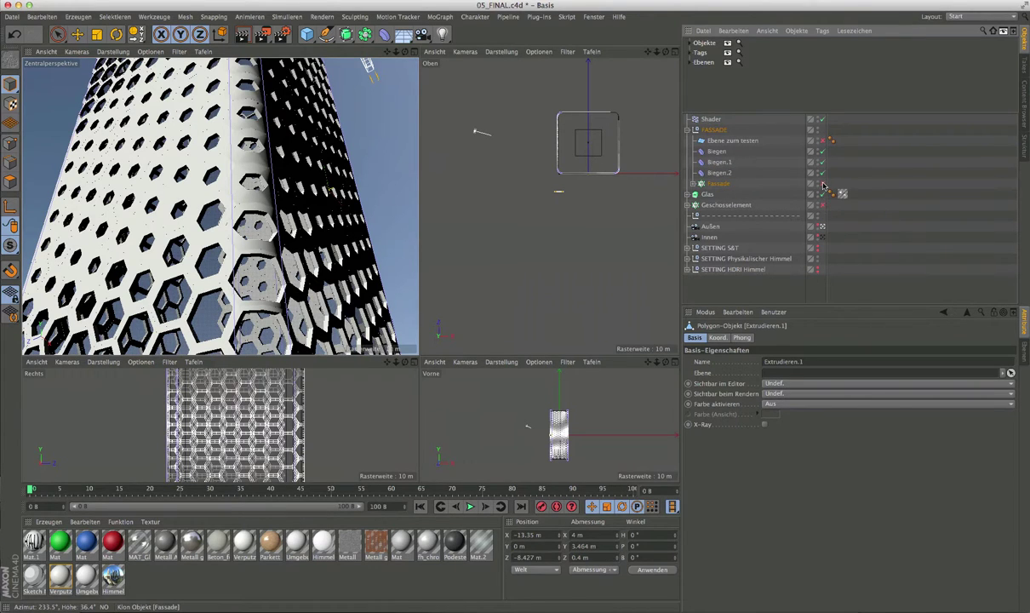
Hide the Fassade cloner and switch to the Move tool (E).
click(822, 183)
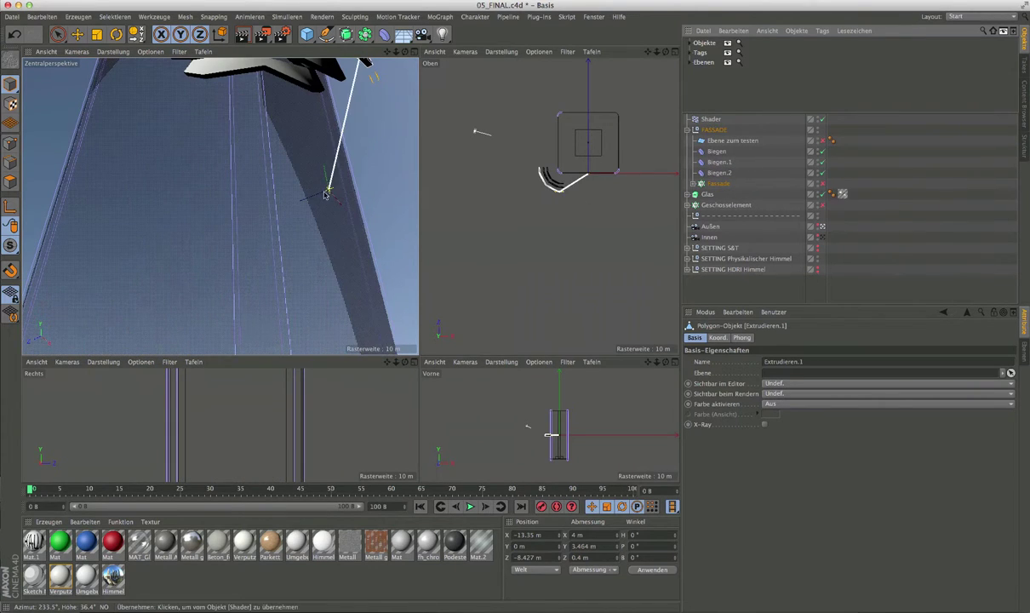
key(e)
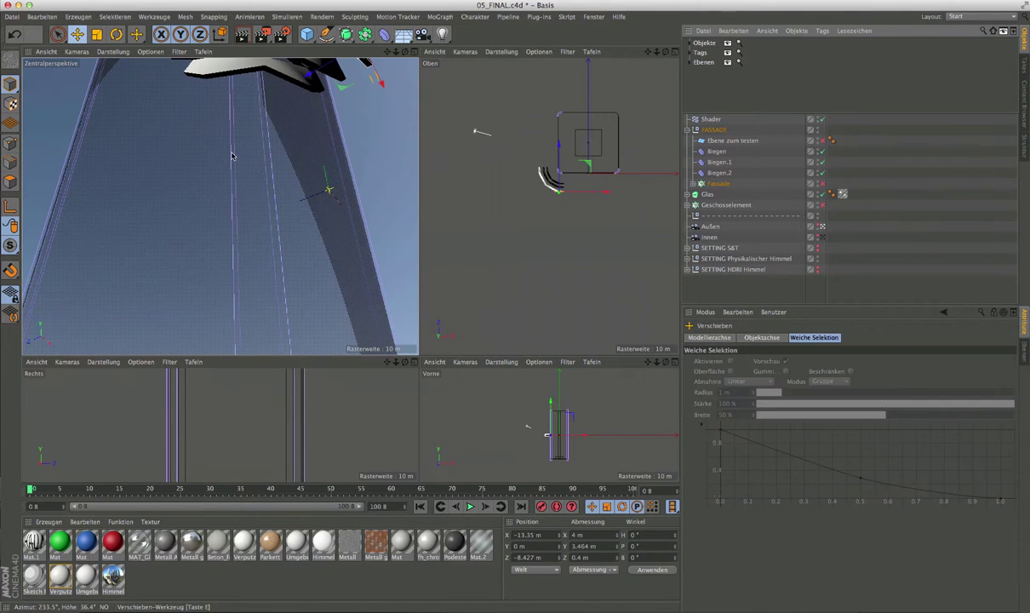
mouse_move(232, 155)
alt+mouse_down()
mouse_move(179, 262)
mouse_move(224, 174)
alt+mouse_up()
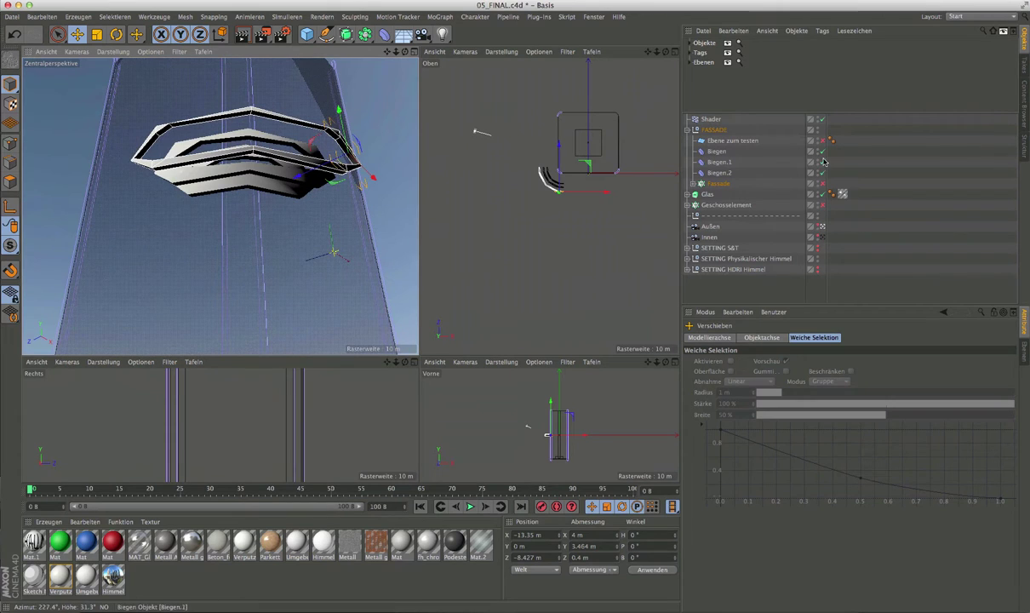
Disable the three Biegen deformers and re-enable the Fassade cloner to show the flat honeycomb.
drag(822, 151, 822, 173)
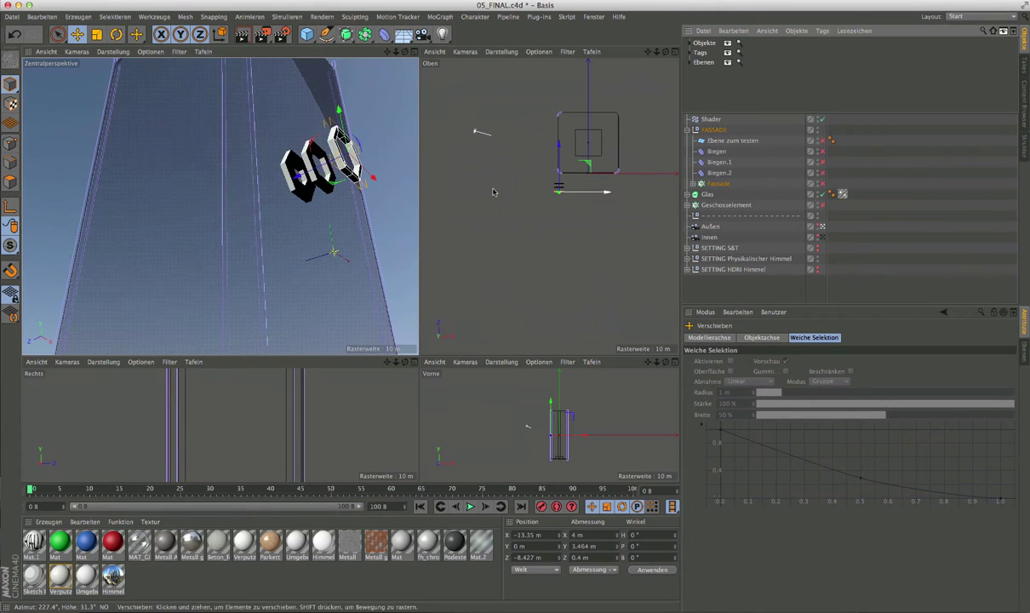
mouse_move(343, 128)
alt+mouse_down()
mouse_move(338, 167)
mouse_move(291, 227)
mouse_move(381, 207)
alt+mouse_up()
scroll(290, 227, up, 3)
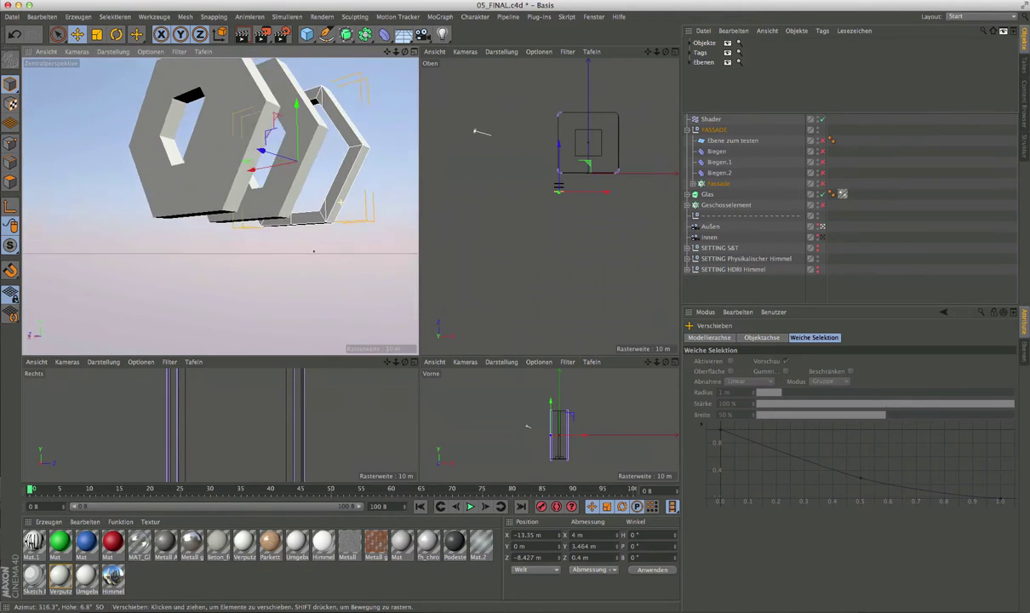
alt+drag(313, 251, 278, 229)
scroll(282, 235, down, 3)
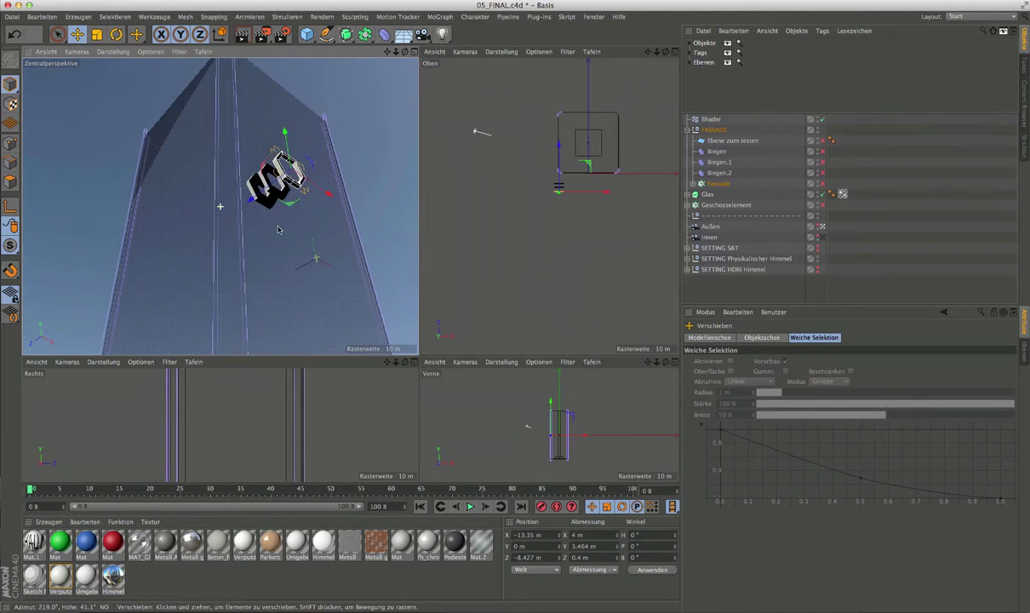
click(718, 183)
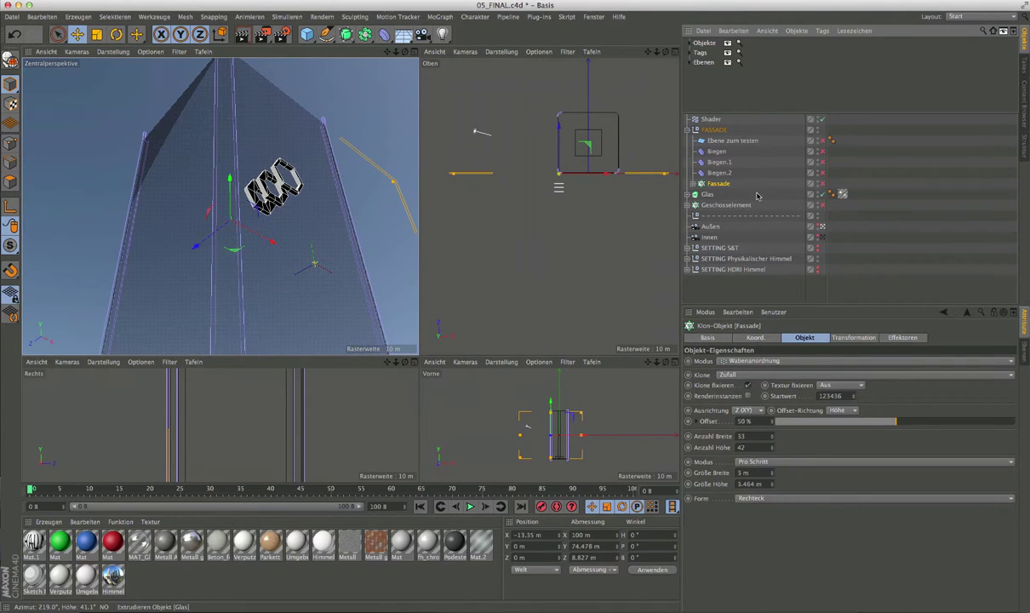
click(821, 184)
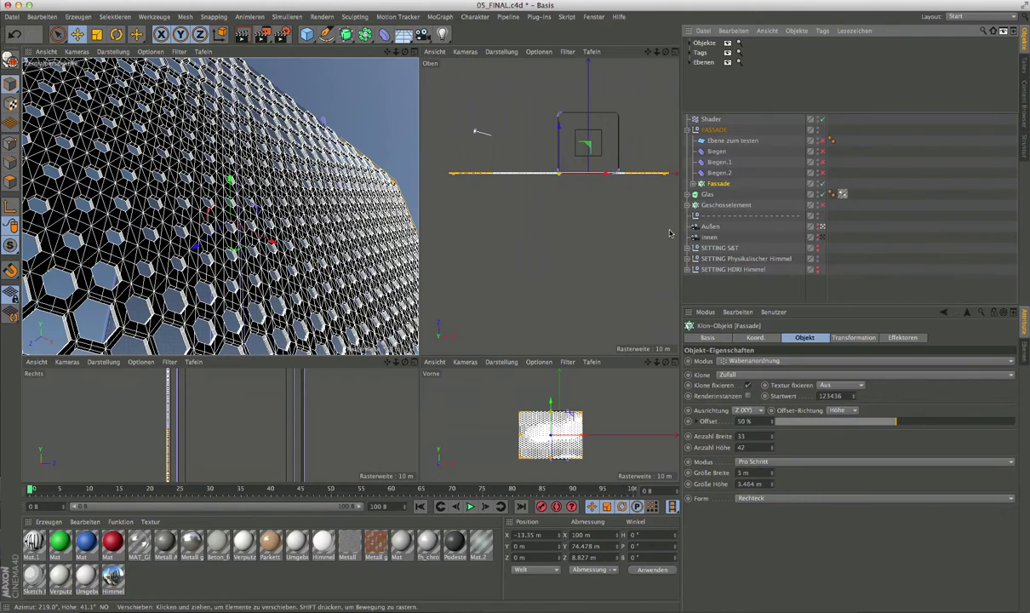
Select the Shader effector and orbit closer to view the flat hexagon panel face-on.
click(711, 119)
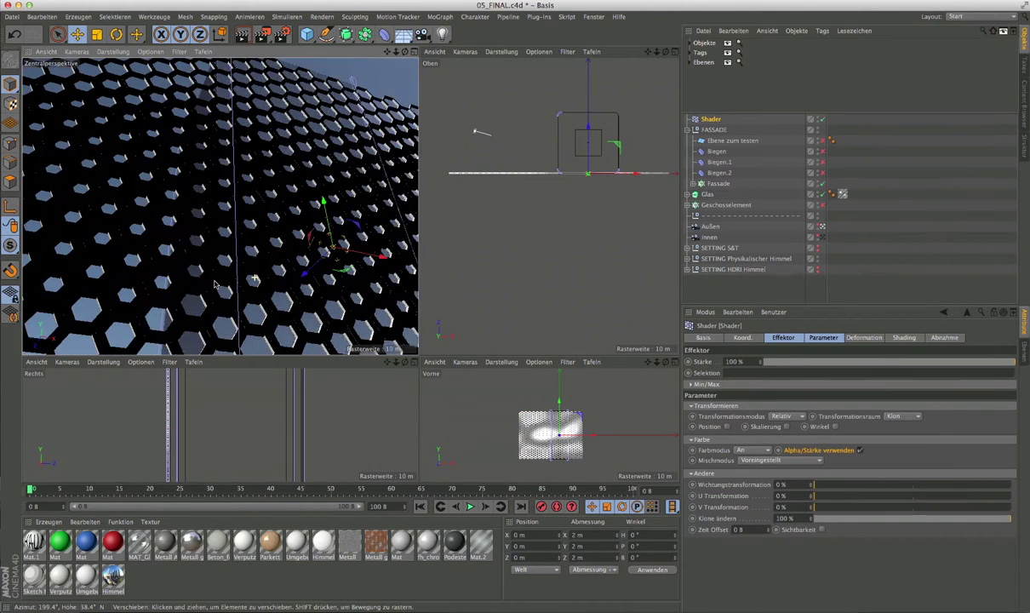
alt+drag(255, 213, 358, 340)
scroll(536, 420, up, 2)
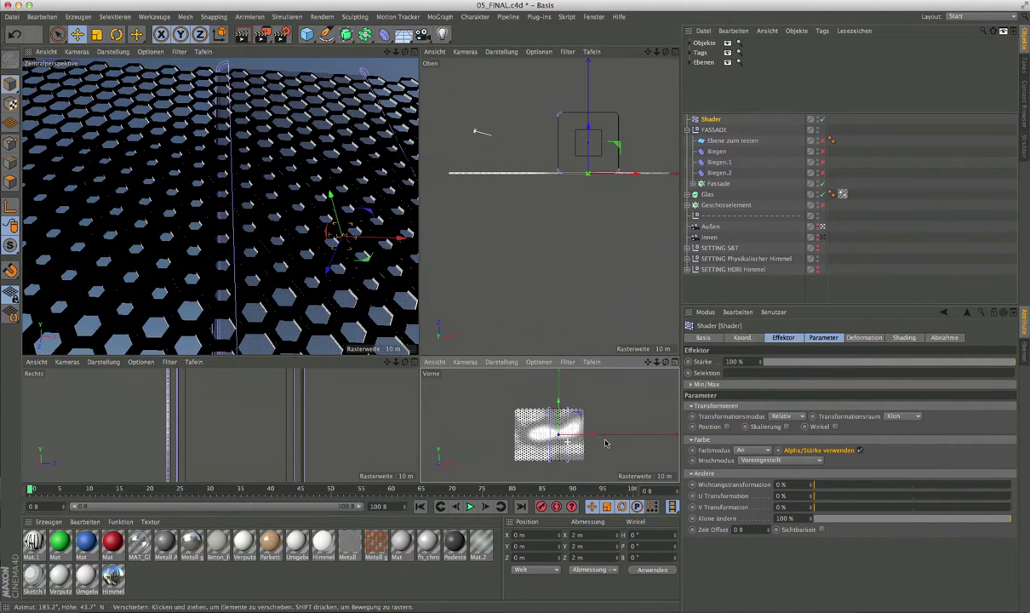
scroll(589, 419, up, 4)
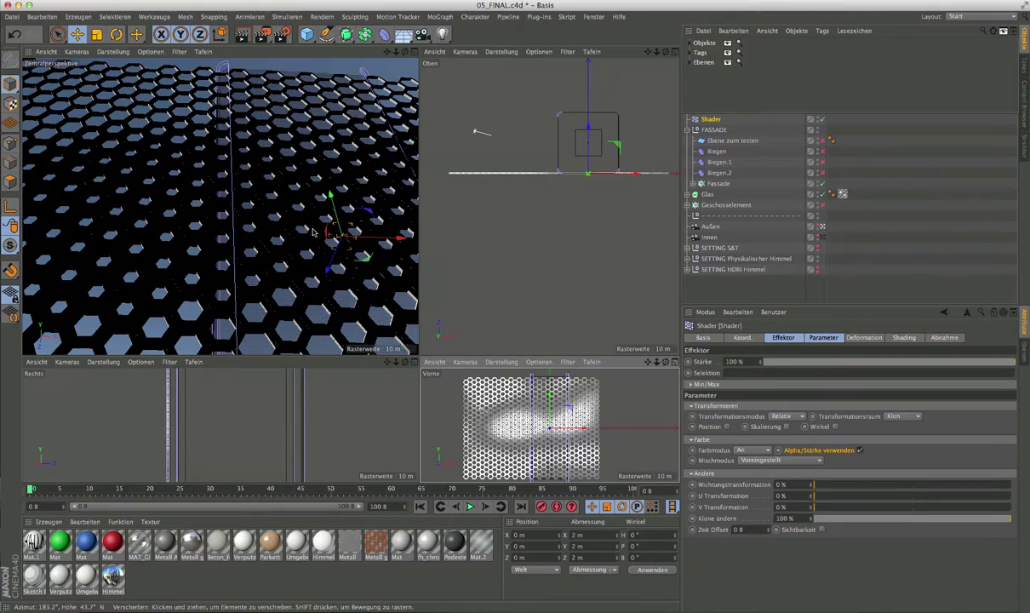
mouse_move(298, 220)
alt+mouse_down()
mouse_move(301, 231)
mouse_move(401, 234)
mouse_move(334, 242)
alt+mouse_up()
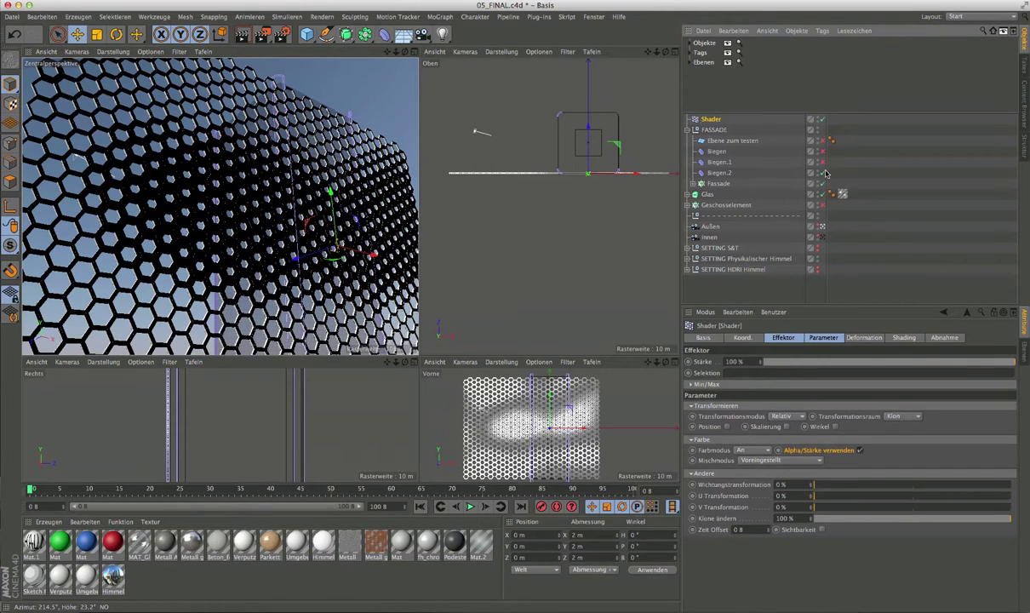
Enable the Biegen.1, Biegen and Biegen.2 deformers and orbit around the curved tower facade.
click(821, 163)
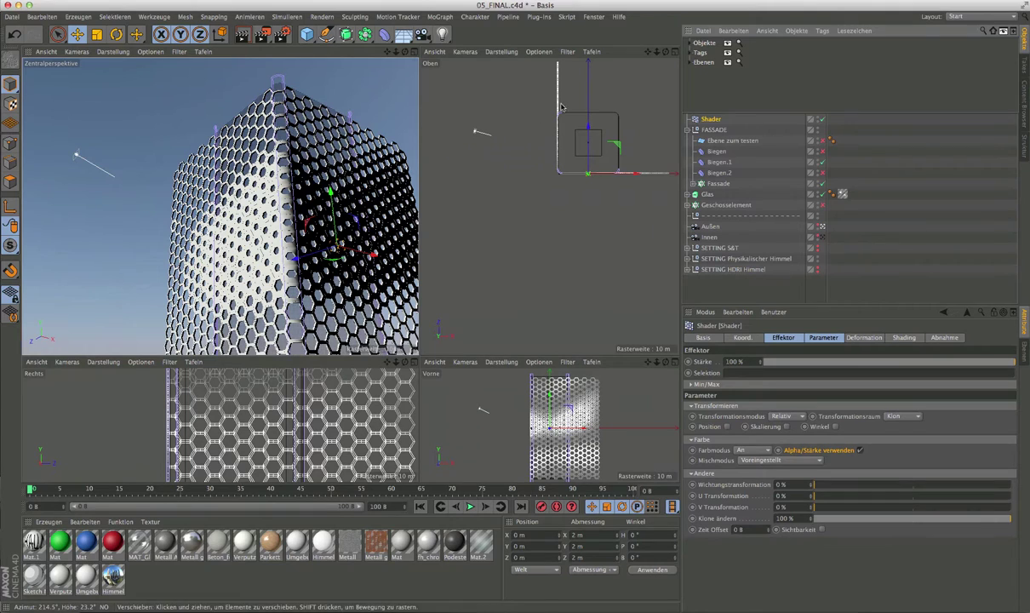
click(822, 152)
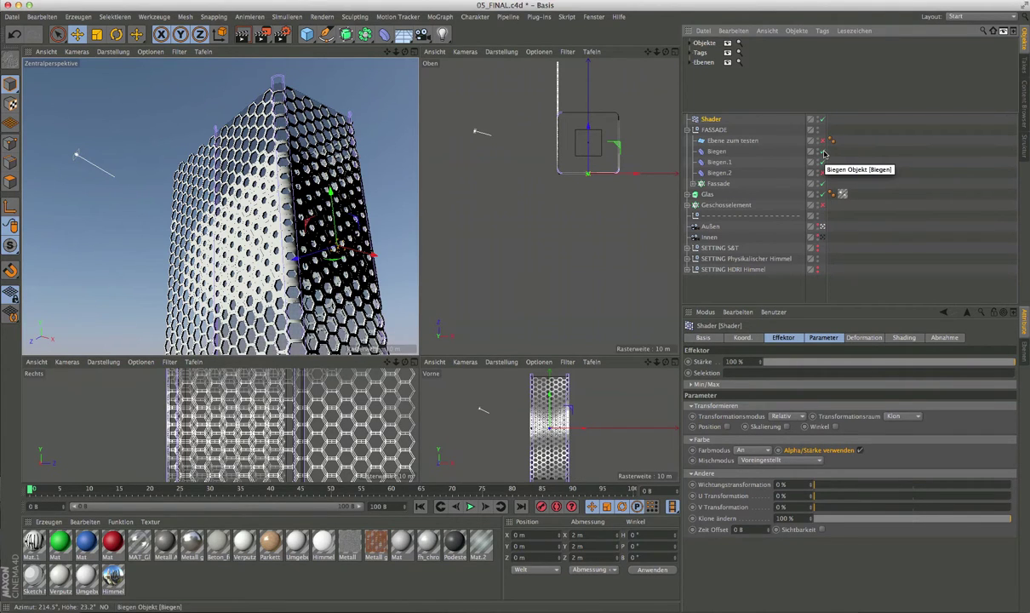
click(821, 173)
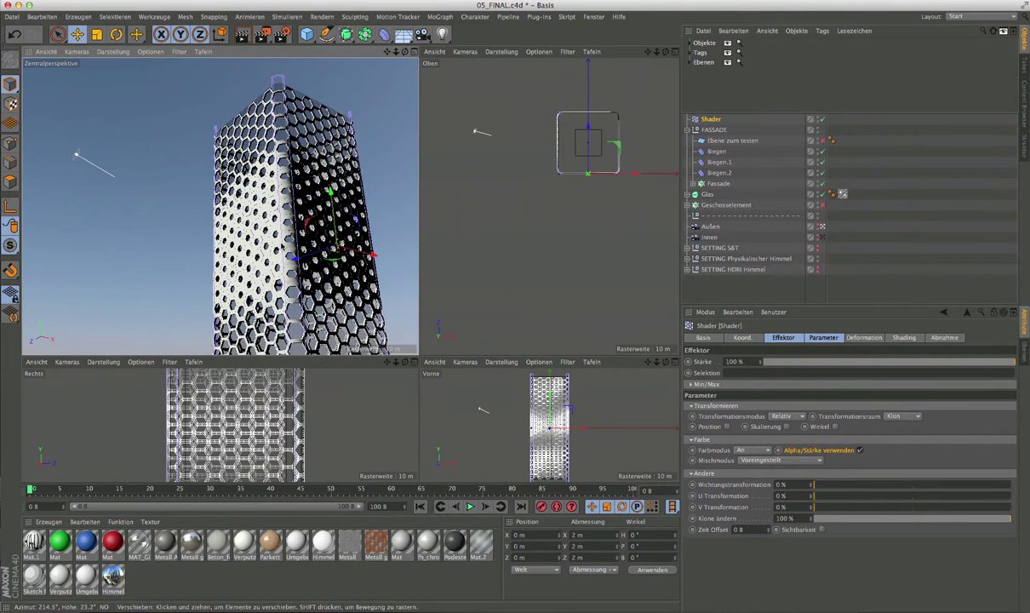
mouse_move(162, 221)
alt+mouse_down()
mouse_move(298, 264)
mouse_move(299, 218)
alt+mouse_up()
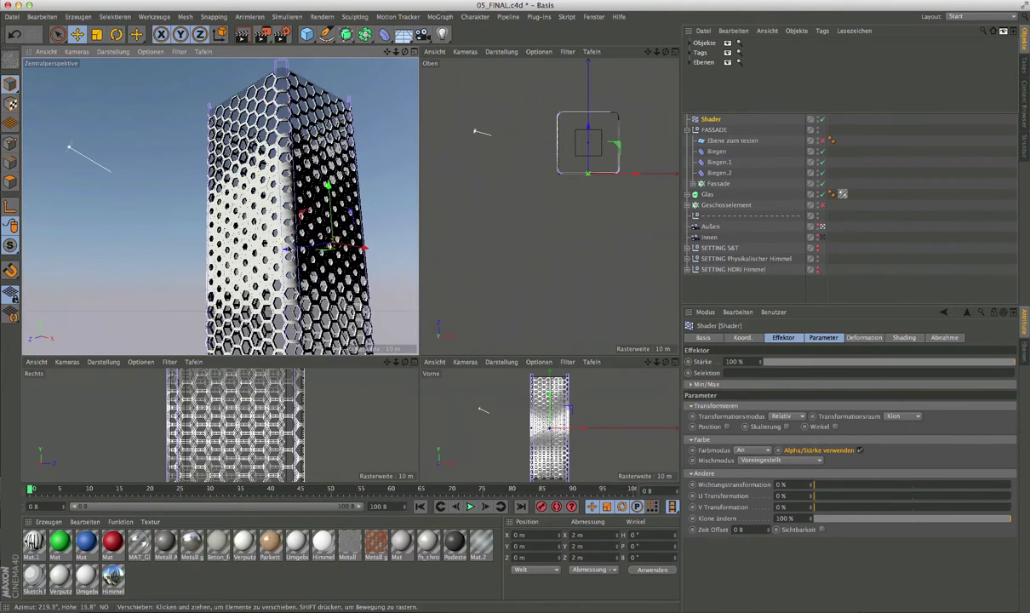
scroll(299, 220, up, 2)
scroll(289, 220, up, 2)
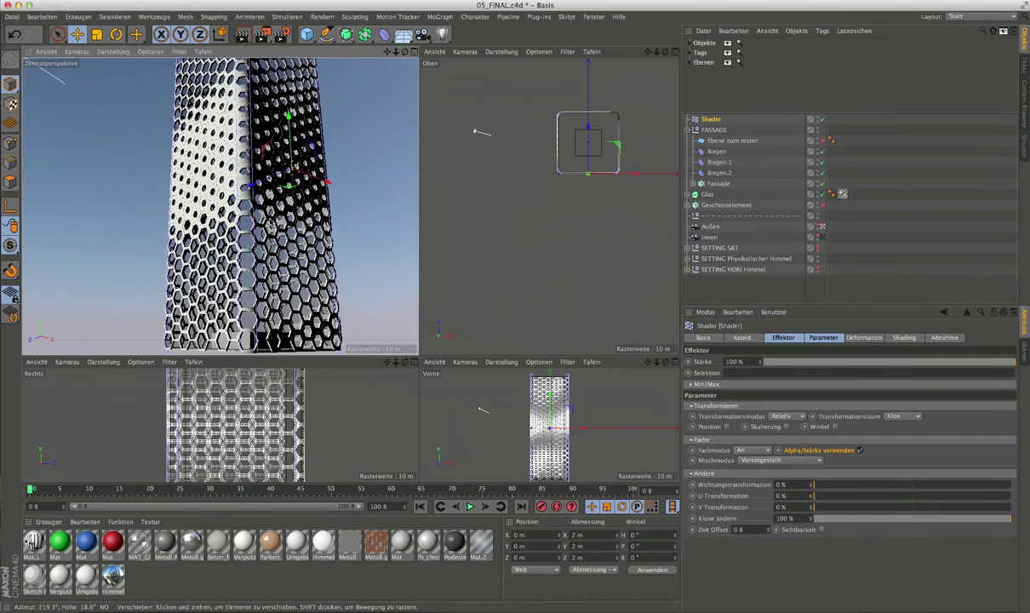
scroll(270, 219, up, 3)
scroll(270, 219, up, 1)
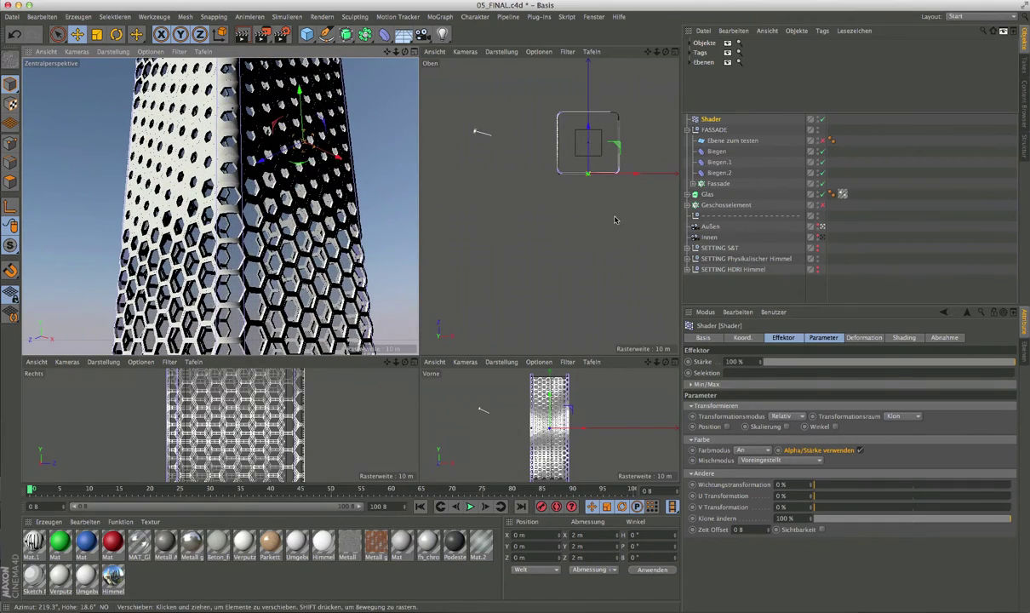
scroll(613, 116, up, 1)
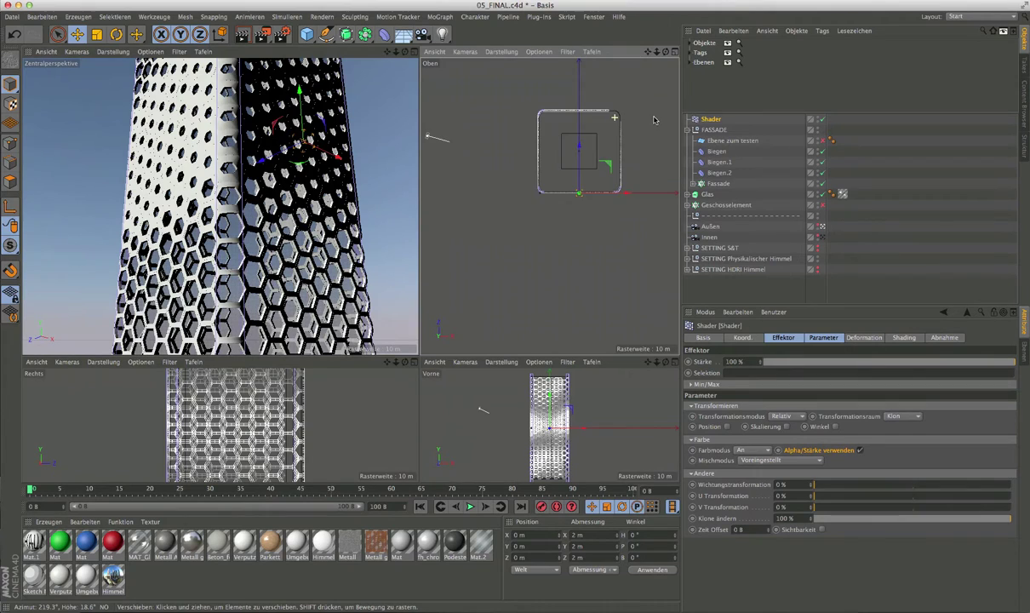
scroll(615, 114, up, 1)
Zoom in on the top viewport, then open the Datei menu.
scroll(615, 113, up, 1)
scroll(615, 114, up, 1)
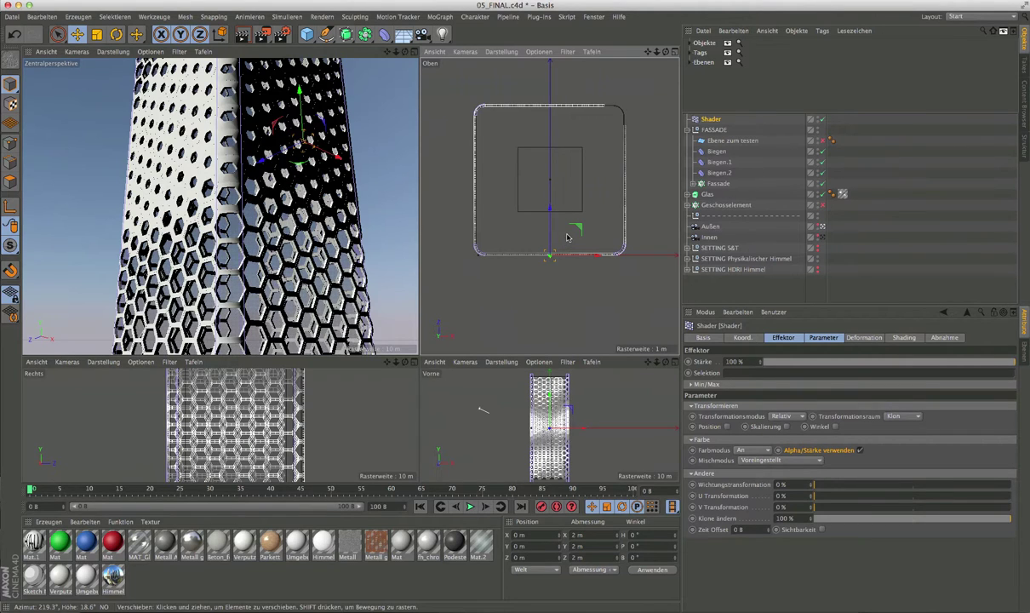
click(12, 16)
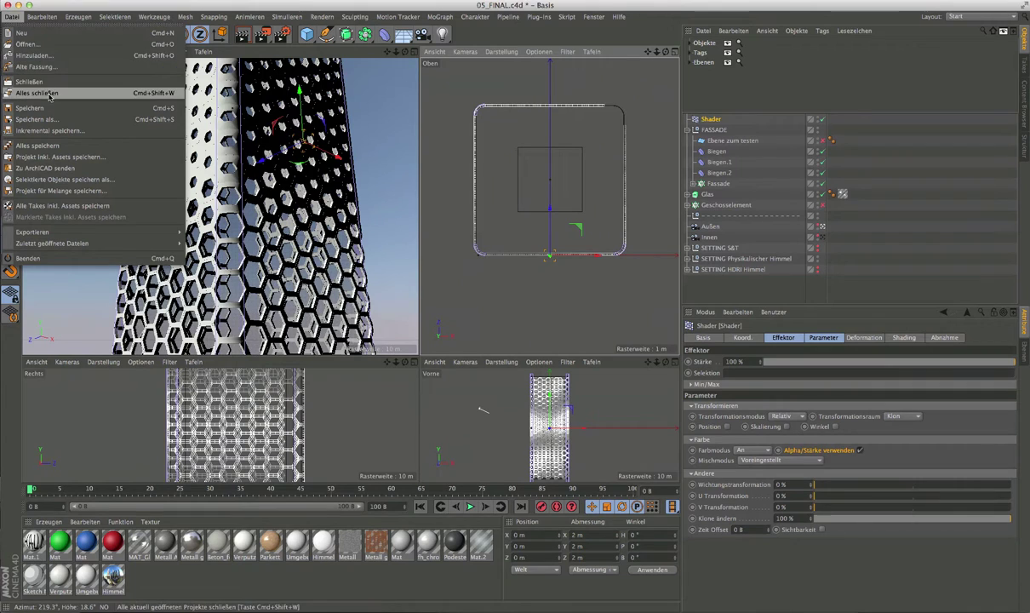
Choose Datei > Neu to create the empty scene Ohne Titel 11.
click(31, 33)
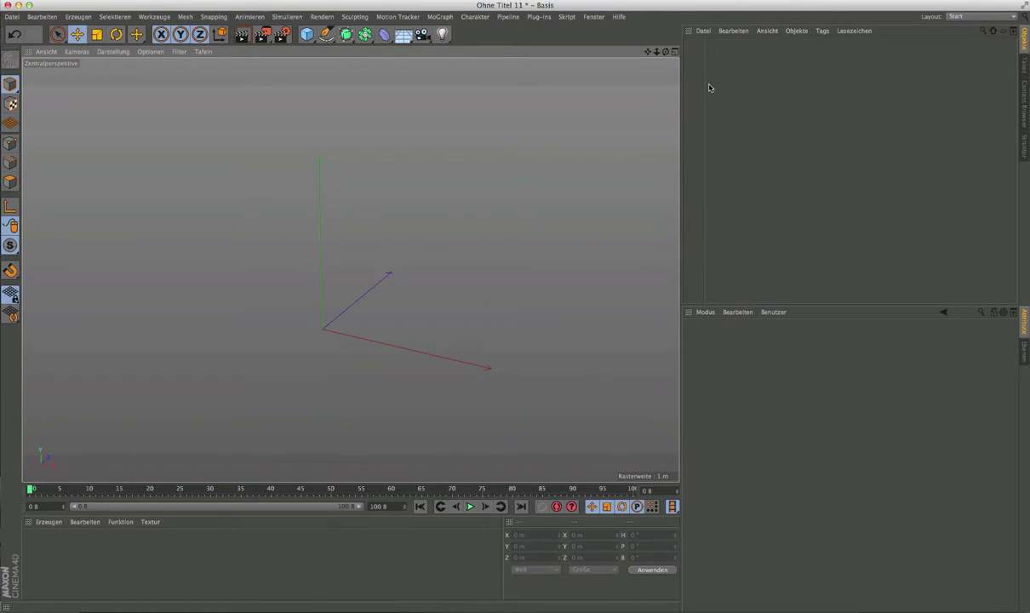
Add a Scheibe disc from the primitives palette and set its Richtung to +Z.
click(306, 39)
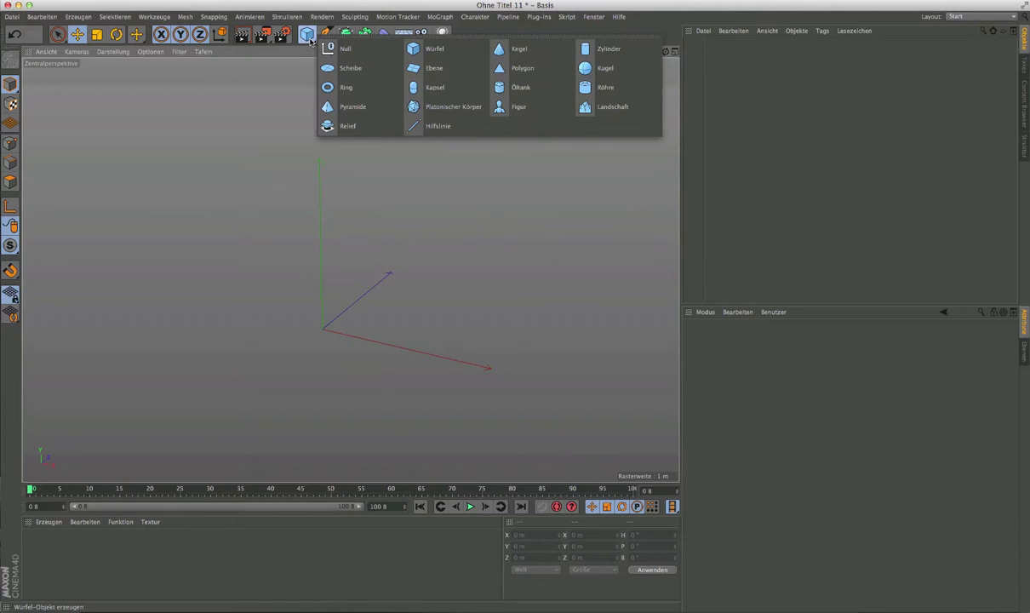
click(348, 71)
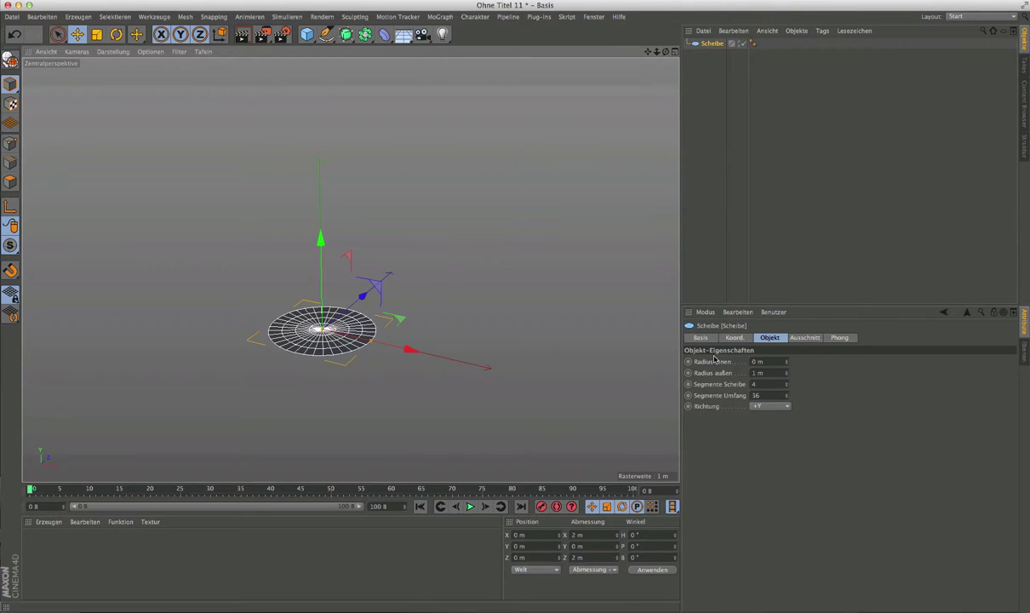
click(776, 406)
click(728, 437)
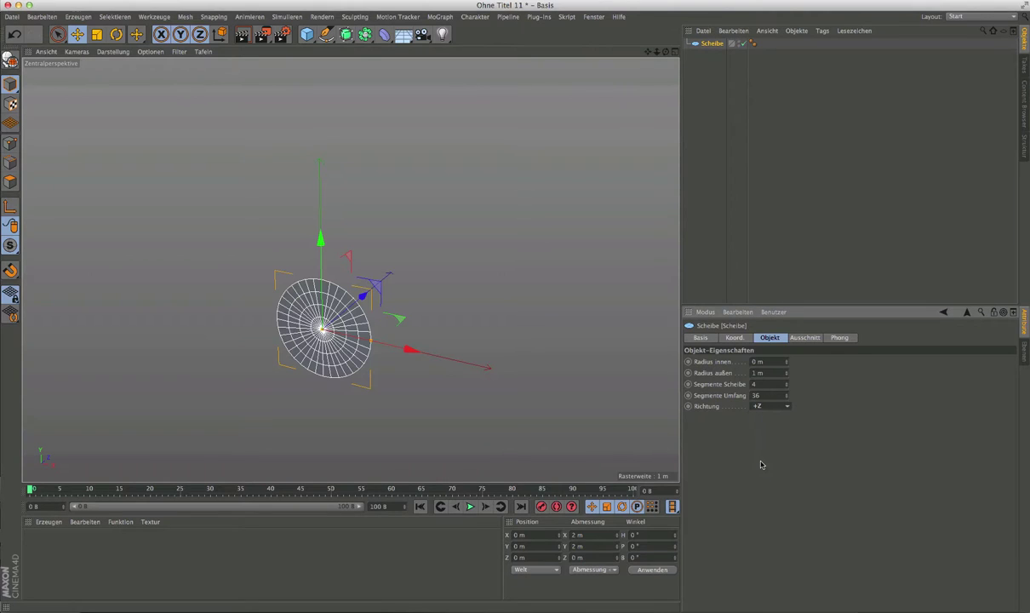
Set the disc's Radius außen to 2 m and Segmente Umfang to 6.
scroll(336, 381, up, 2)
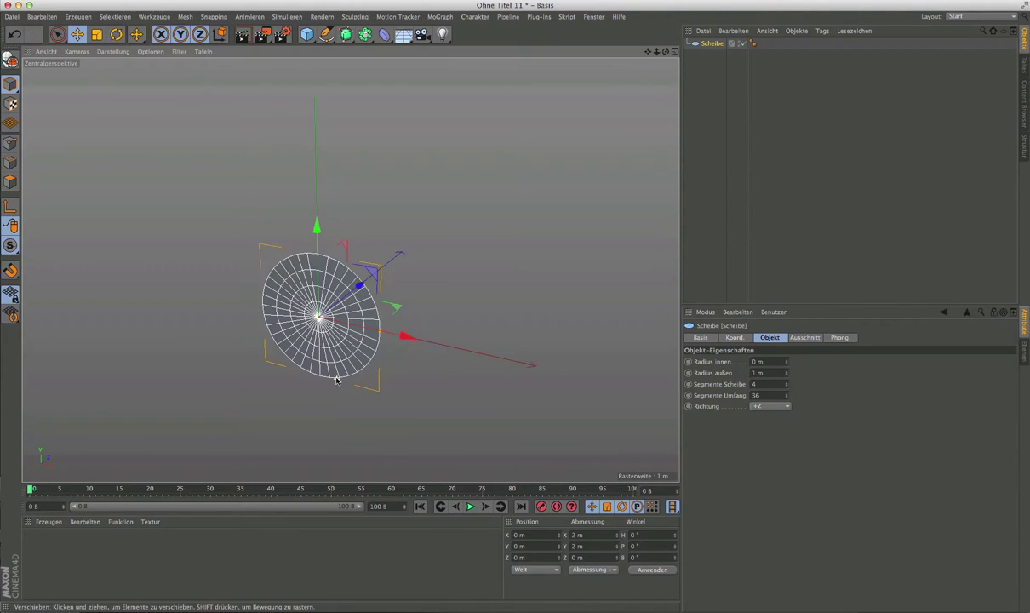
scroll(336, 381, up, 2)
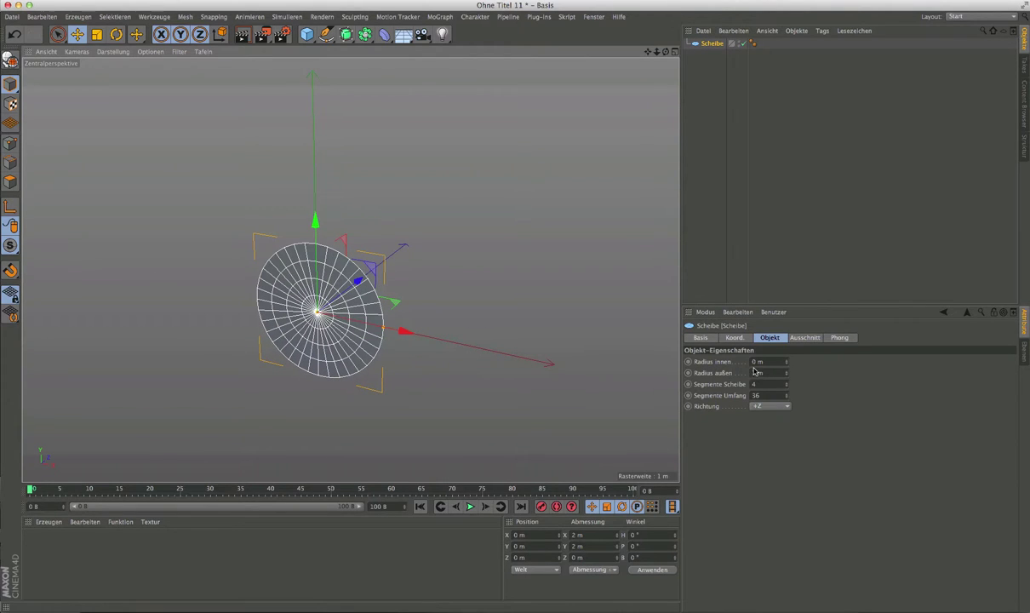
click(727, 374)
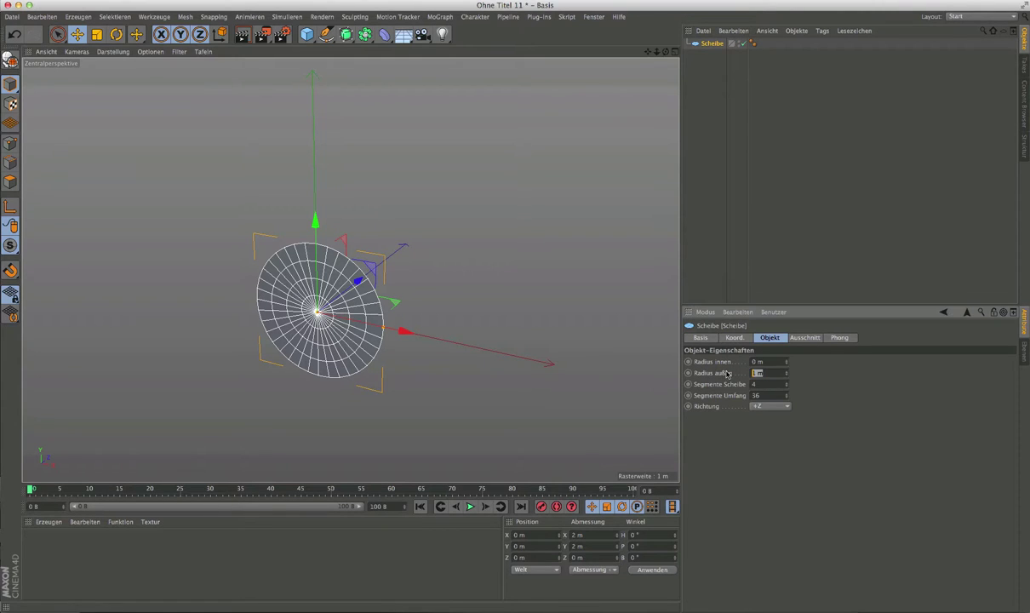
text(2)
key(Return)
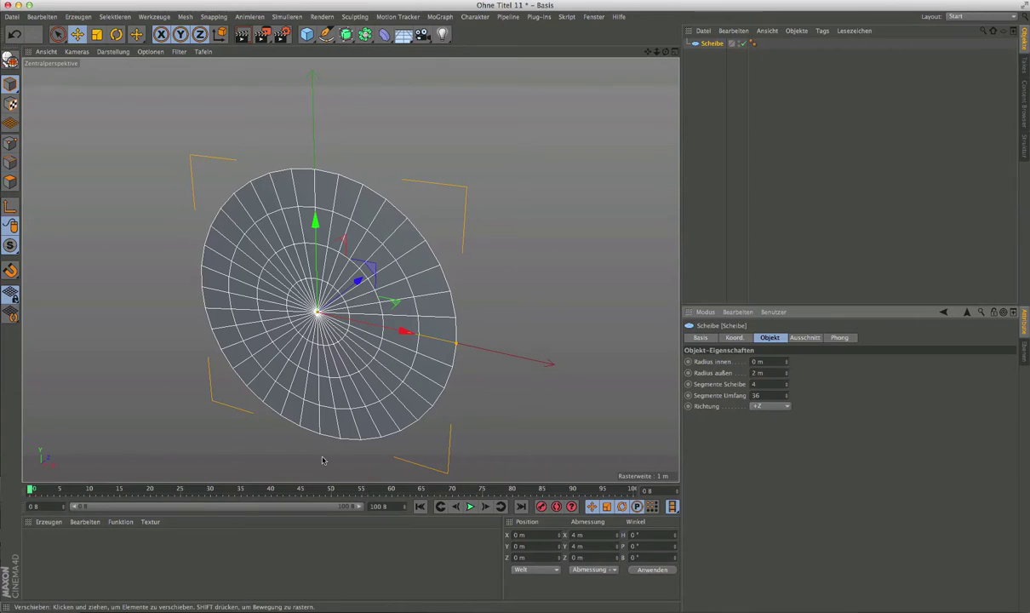
scroll(350, 364, down, 2)
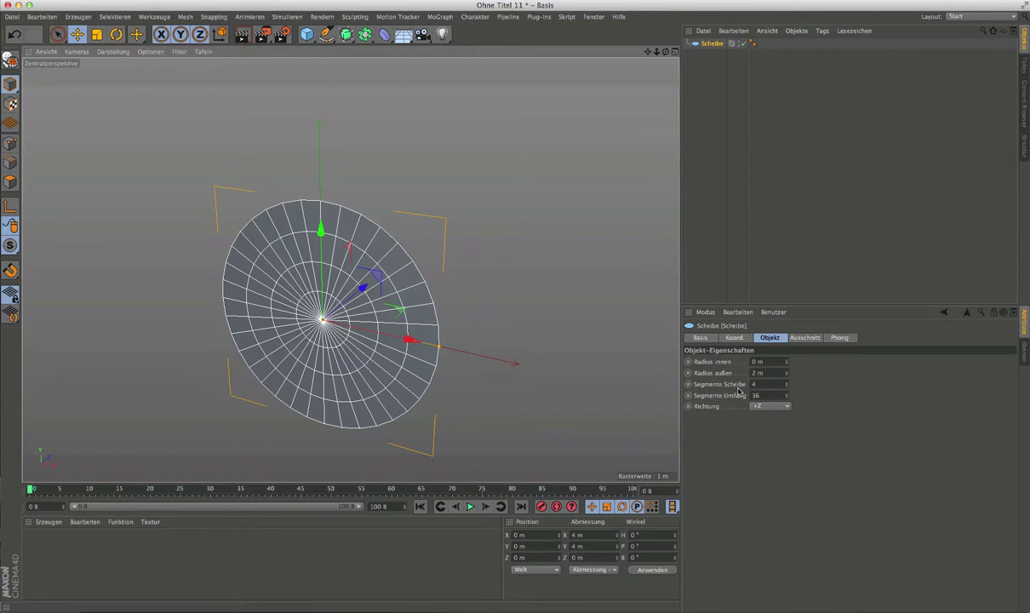
click(751, 396)
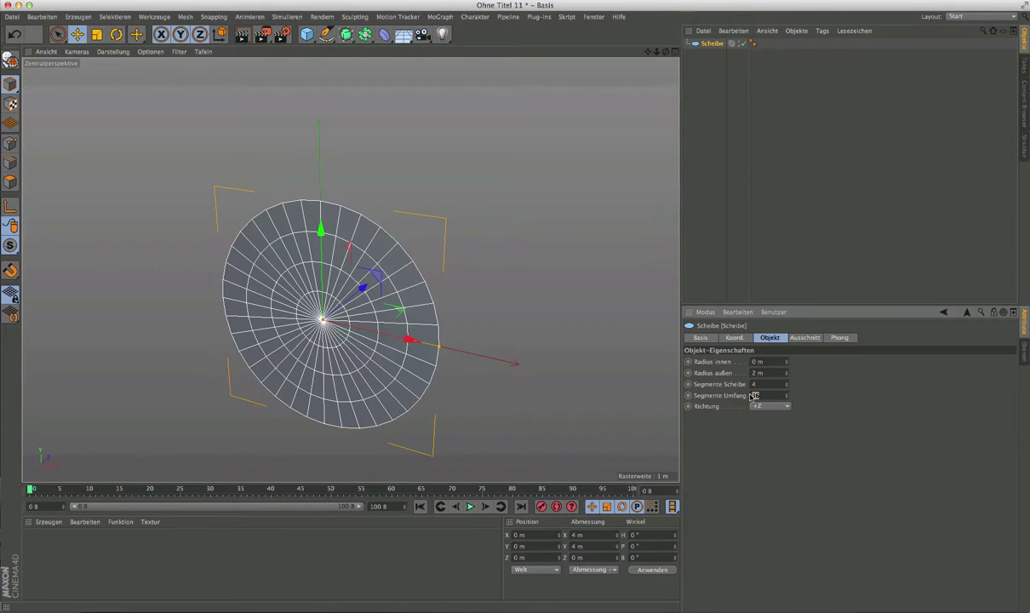
text(6)
key(Return)
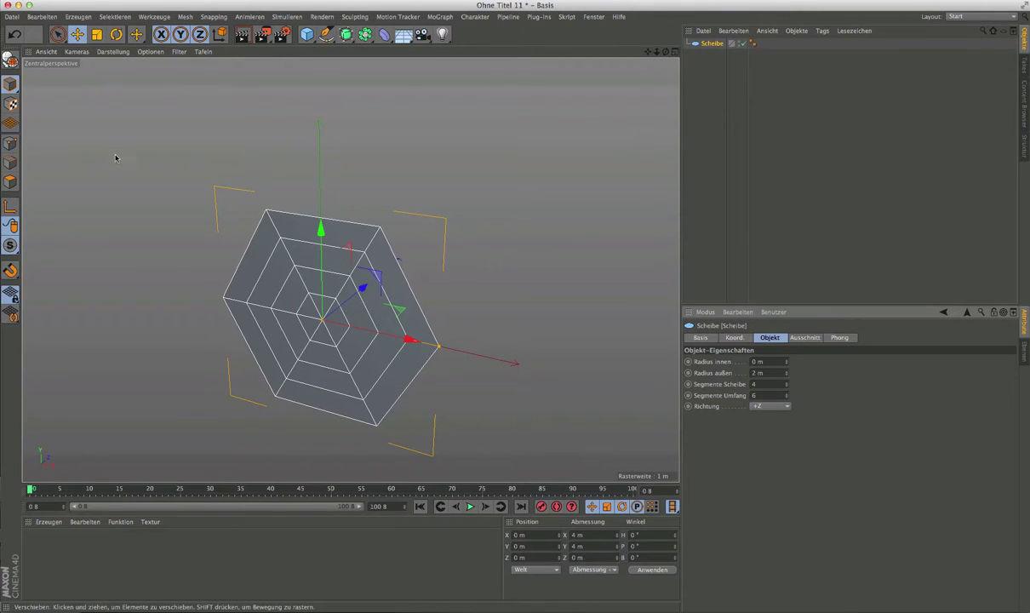
Convert the hexagon disc into an editable polygon object and rename it Modul 1.
click(11, 59)
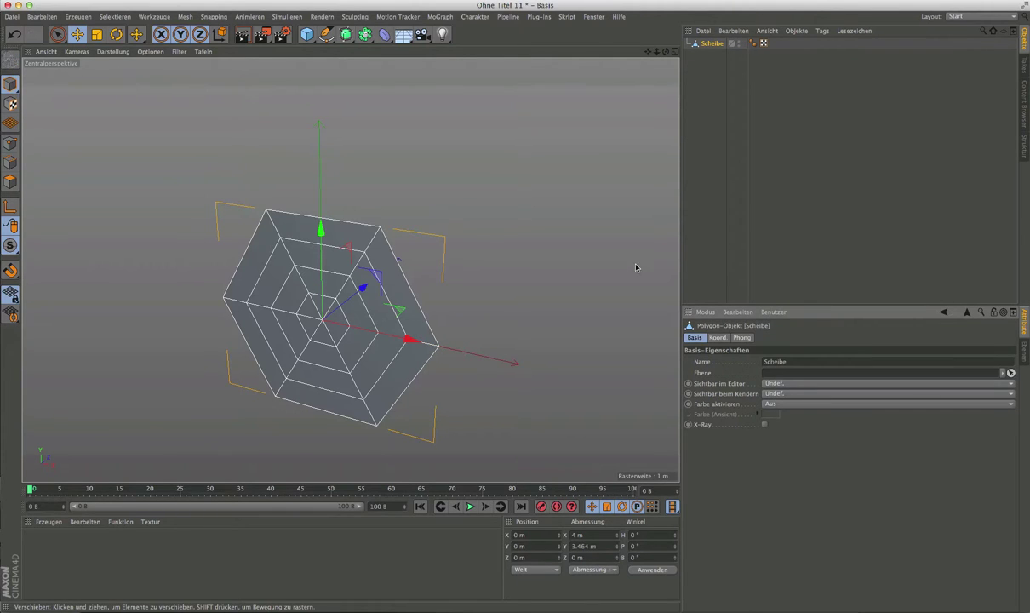
alt+drag(459, 200, 456, 205)
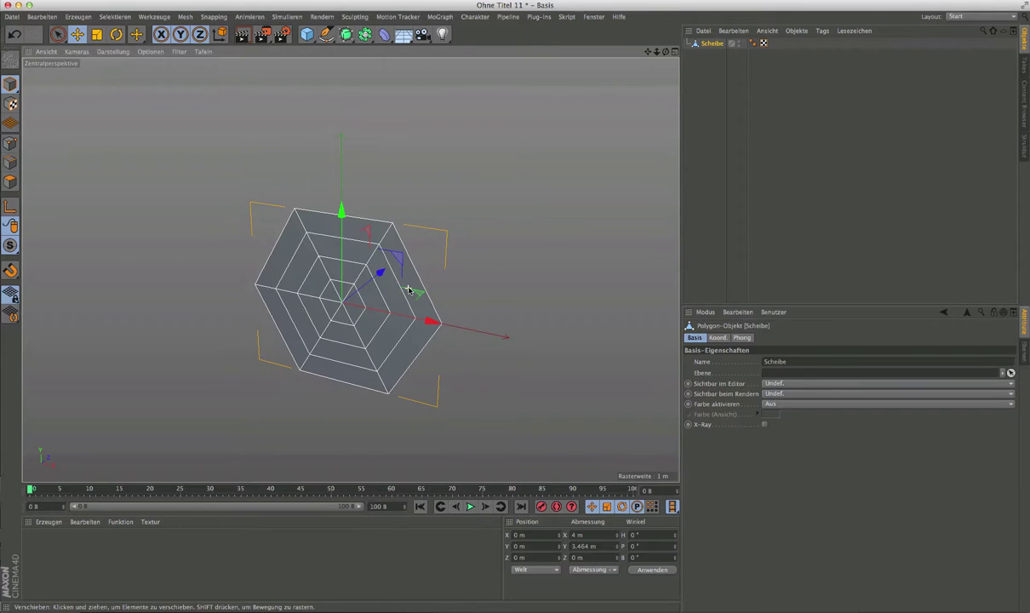
alt+drag(409, 290, 433, 290)
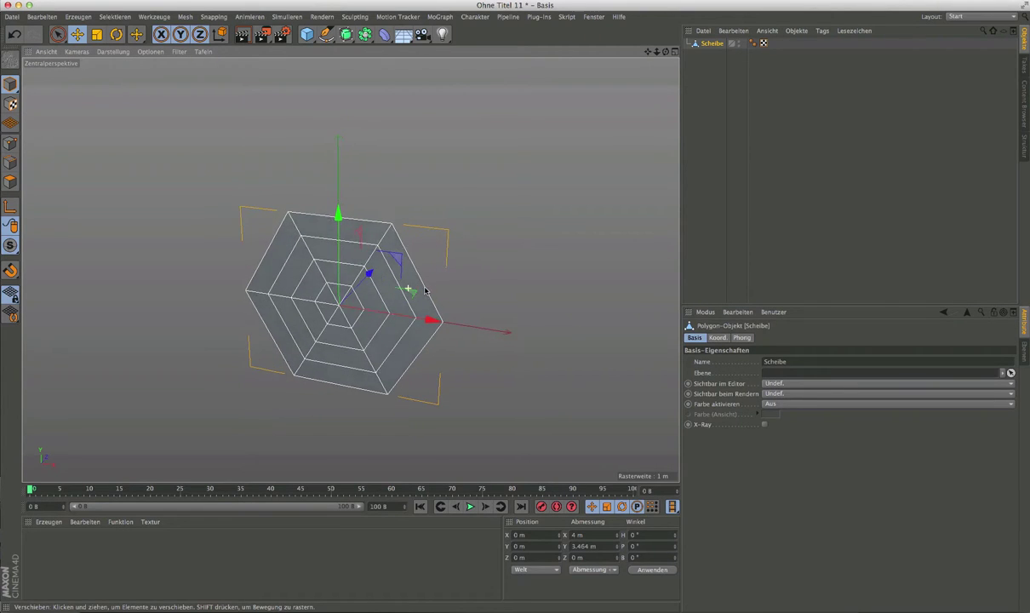
double_click(713, 43)
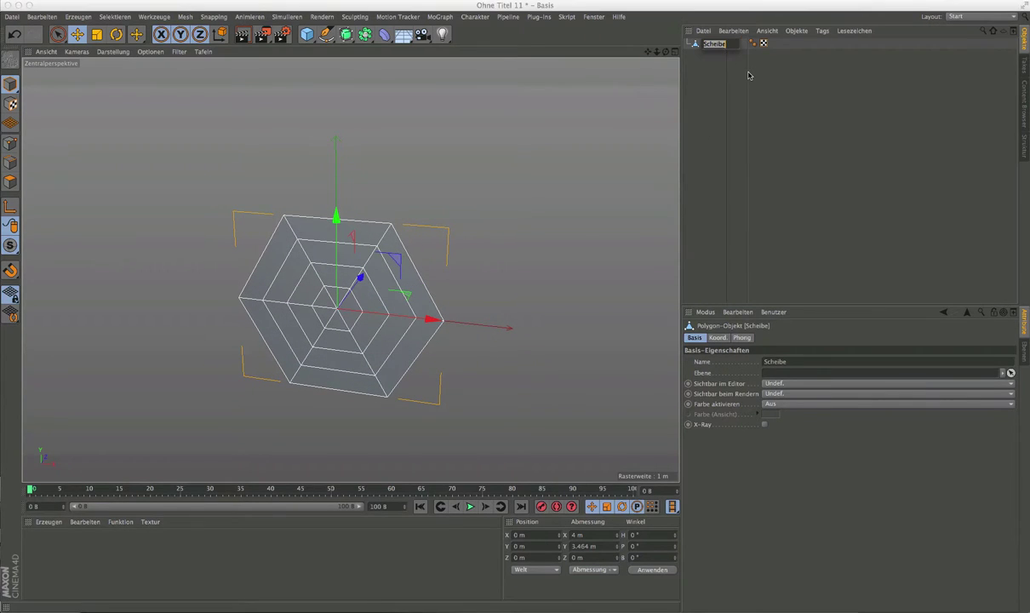
key(Return)
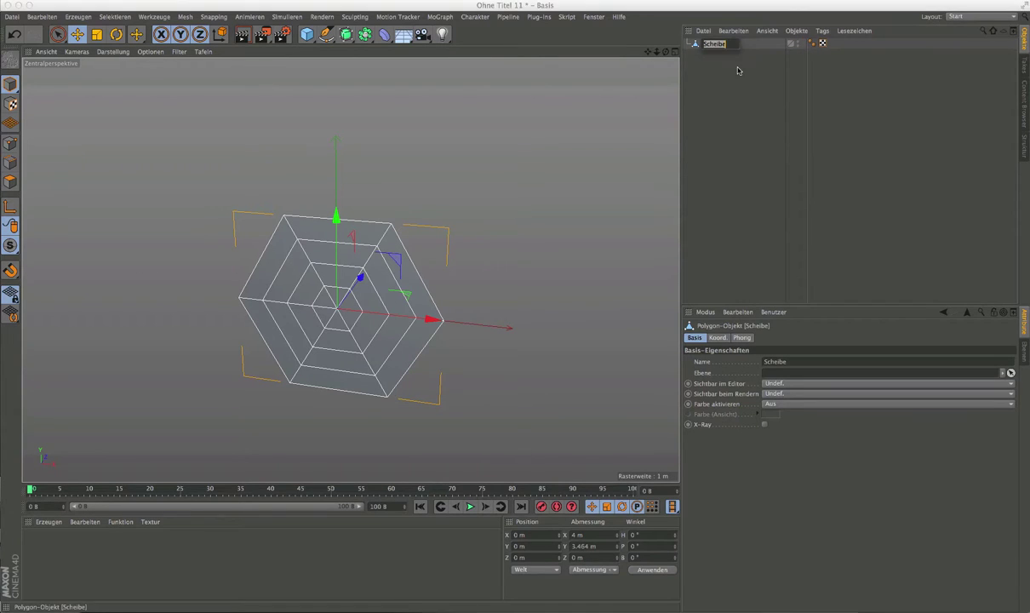
text(Modul 1)
key(ctrl+s)
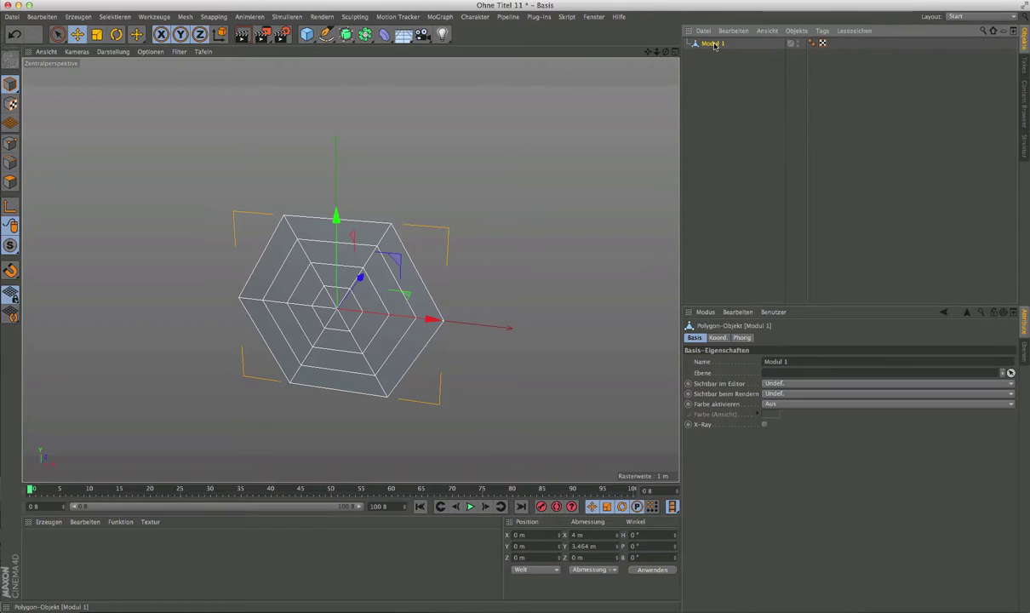
Duplicate the Modul 1 hexagon twice, placing the copies in a row to its right.
key(ctrl+c)
key(ctrl+v)
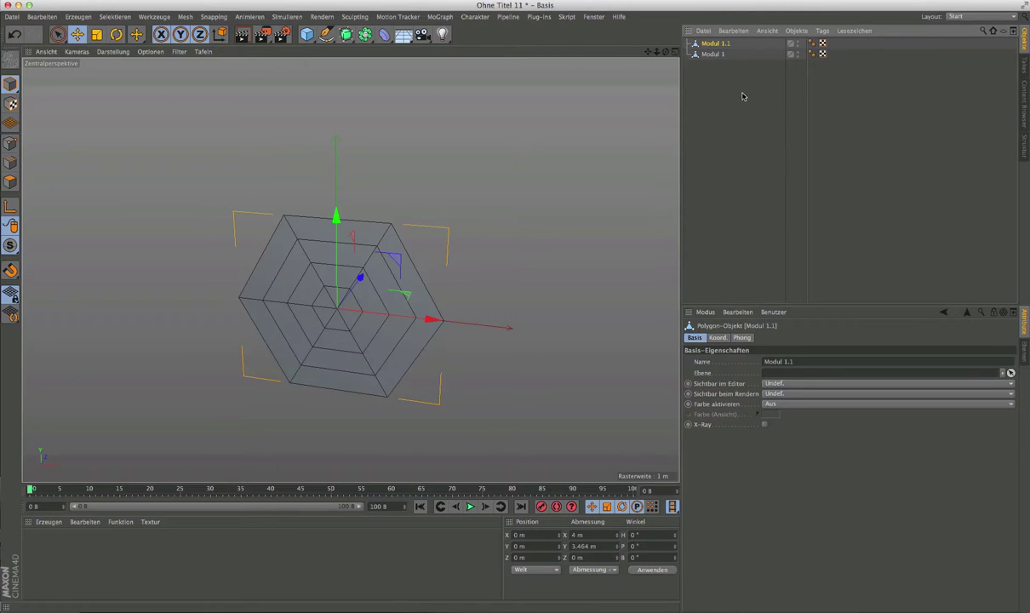
drag(433, 320, 736, 344)
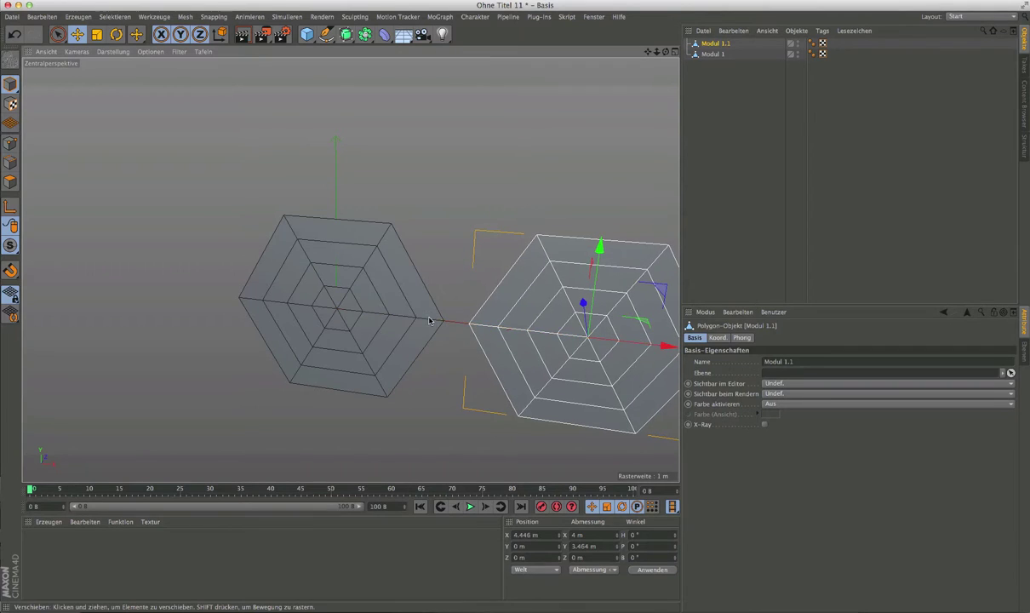
scroll(249, 270, down, 2)
scroll(239, 260, down, 2)
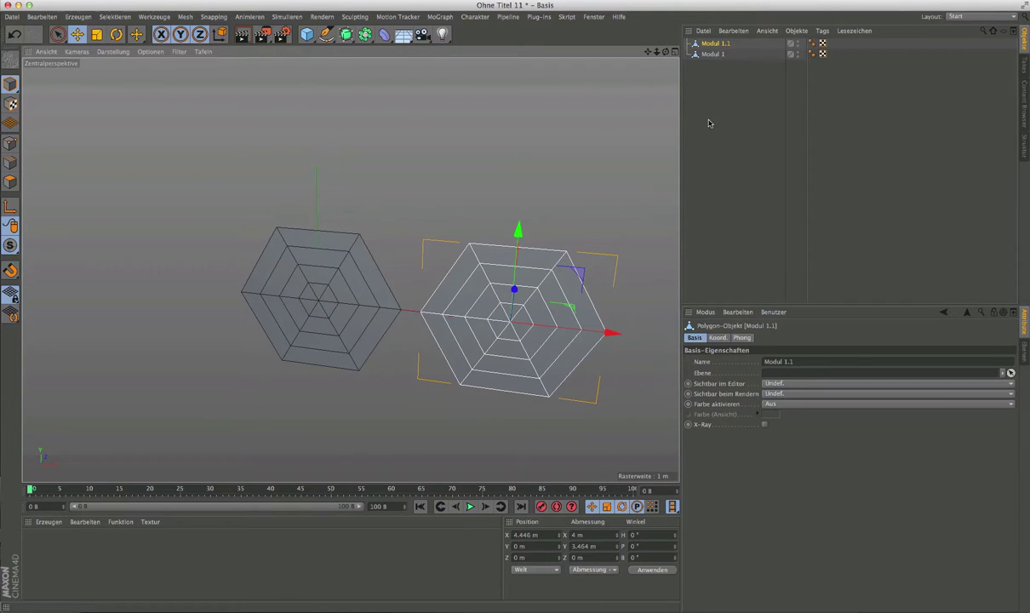
key(ctrl+c)
key(ctrl+v)
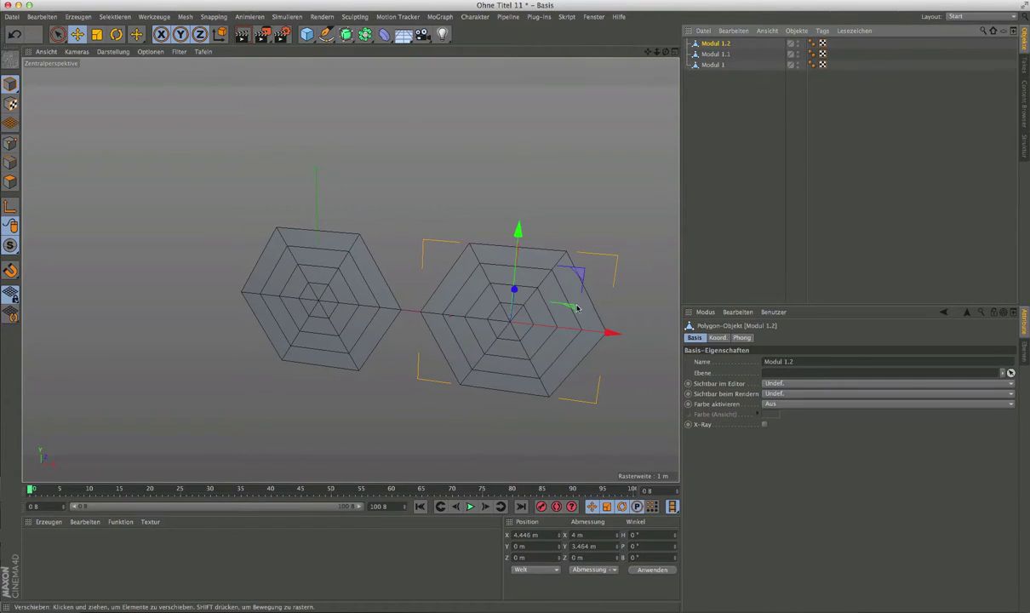
drag(611, 333, 630, 335)
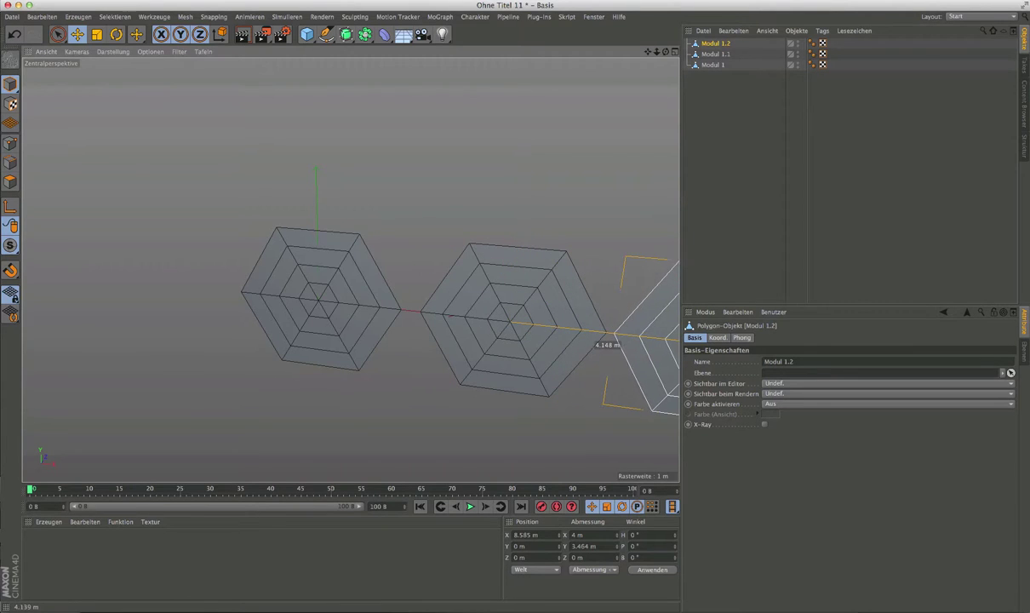
key(h)
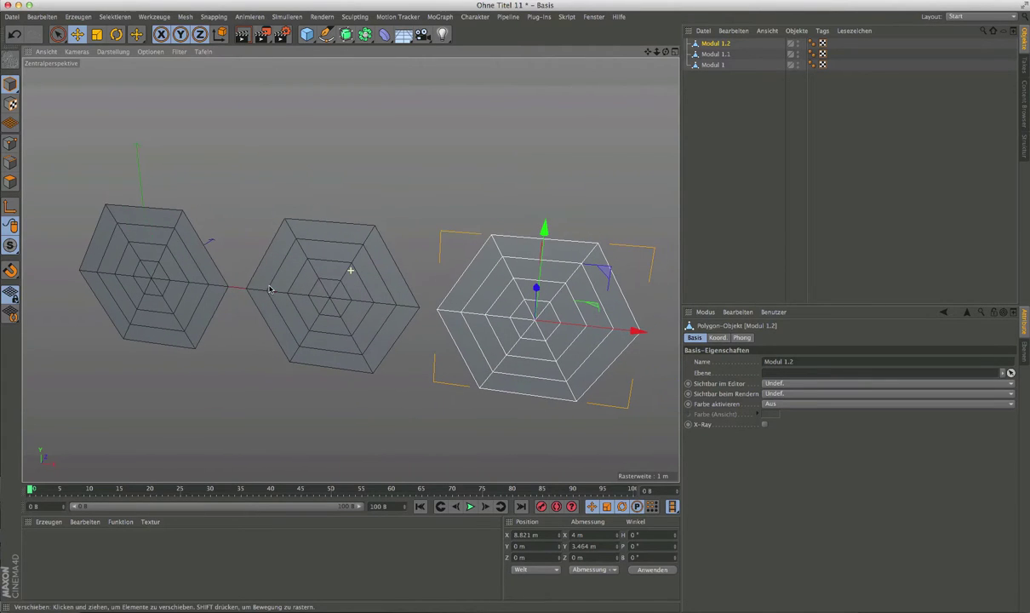
Rename the middle copy Modul 2 and the right copy Modul 3.
double_click(718, 54)
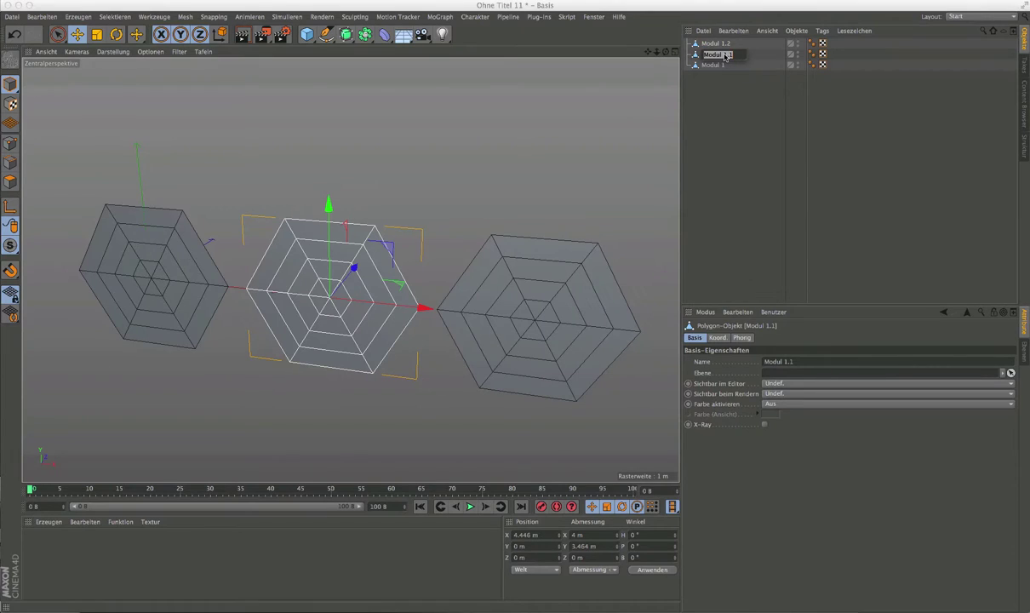
text(2)
key(Return)
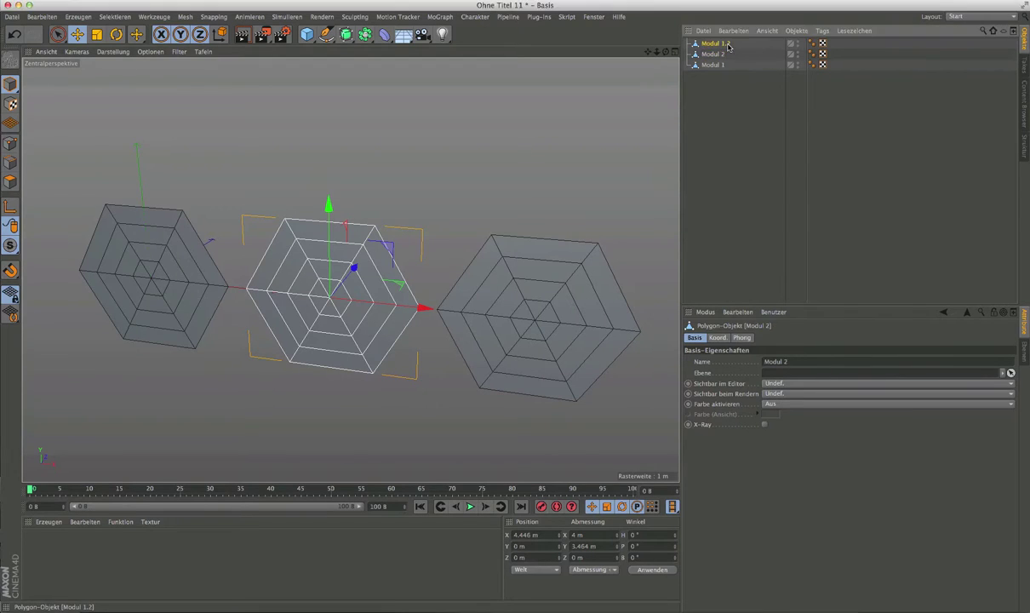
double_click(725, 44)
text(3)
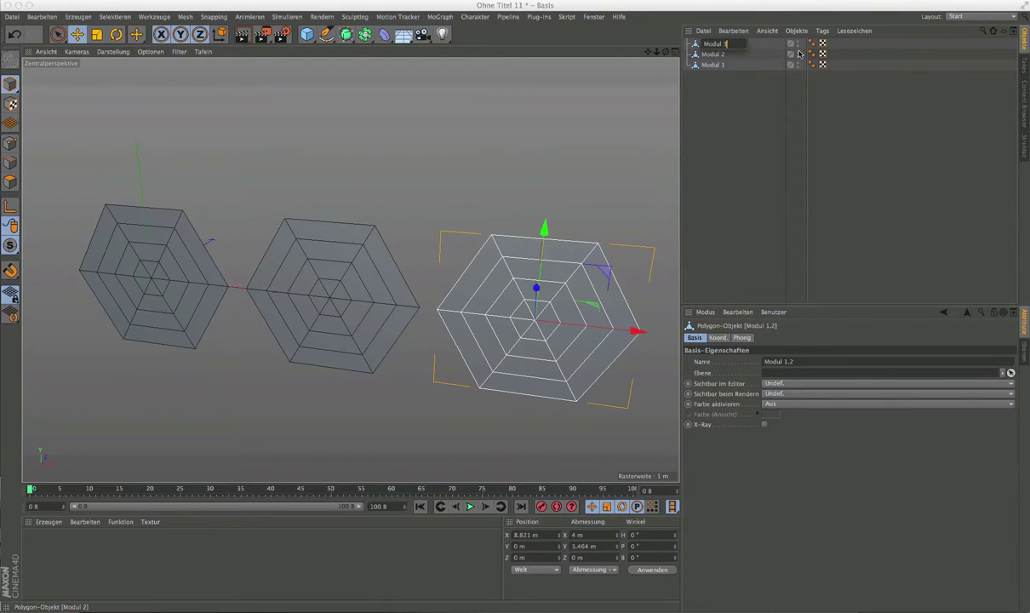
key(Return)
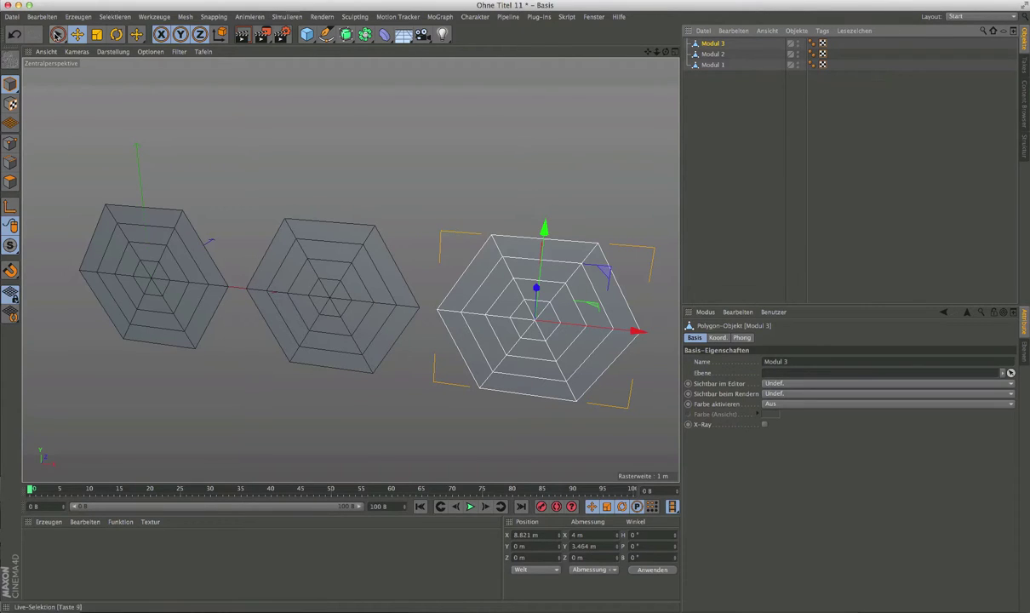
In Points mode with Live Selection, select the centre point of Modul 1.
click(57, 34)
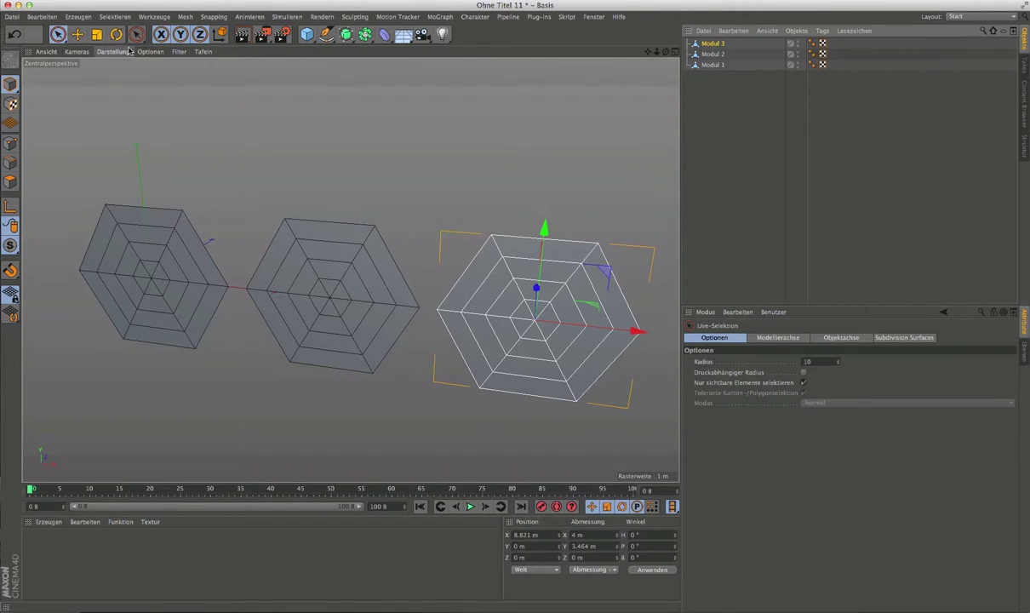
click(10, 143)
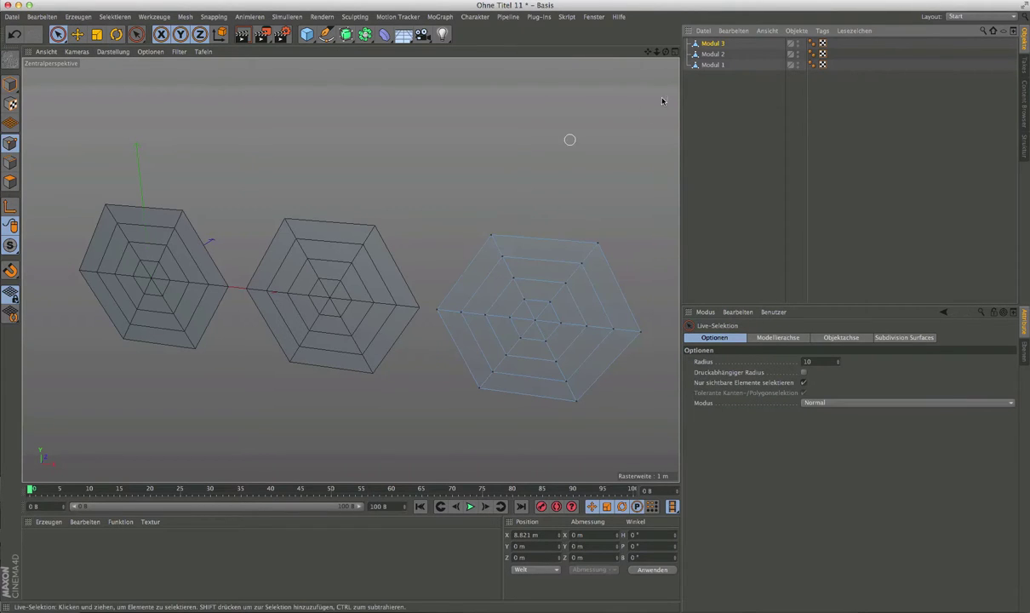
click(166, 255)
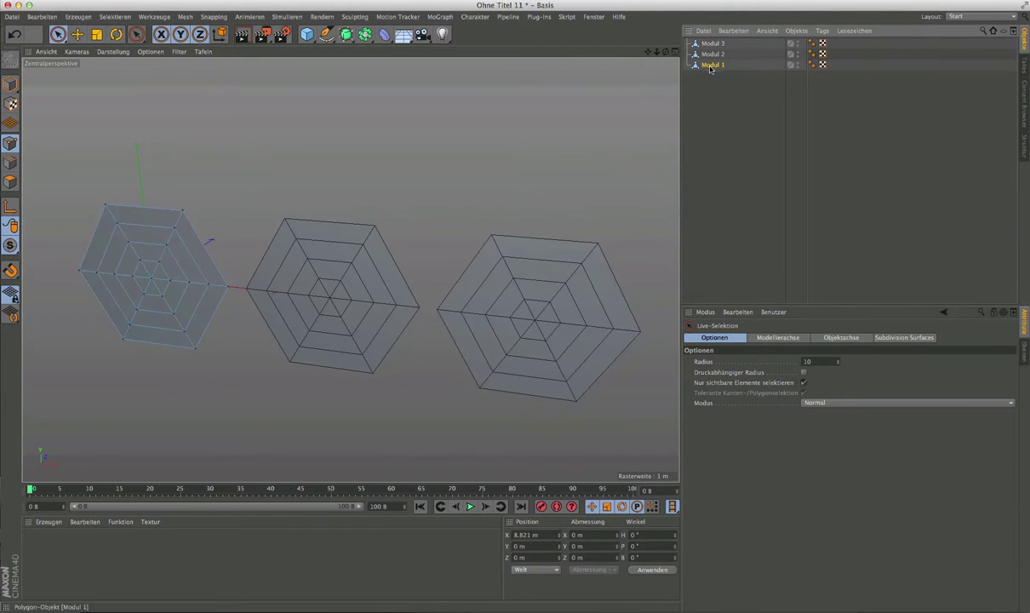
click(150, 280)
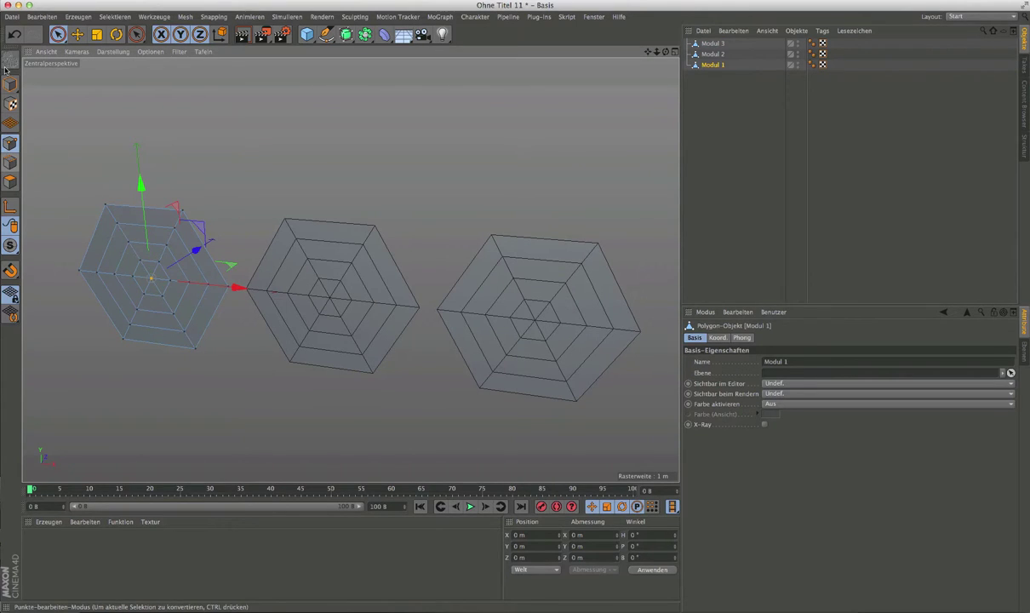
click(60, 37)
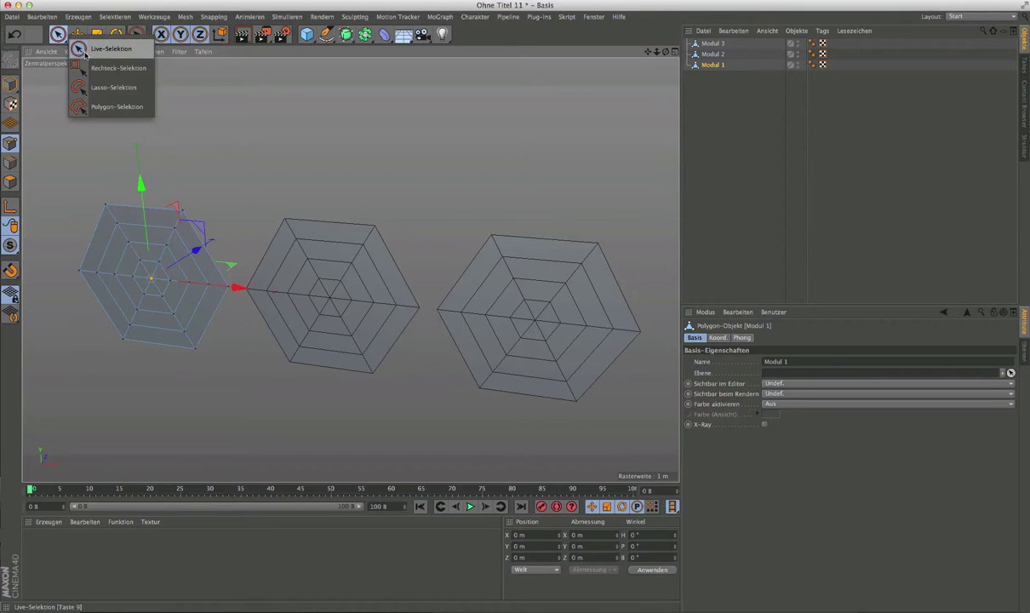
click(100, 49)
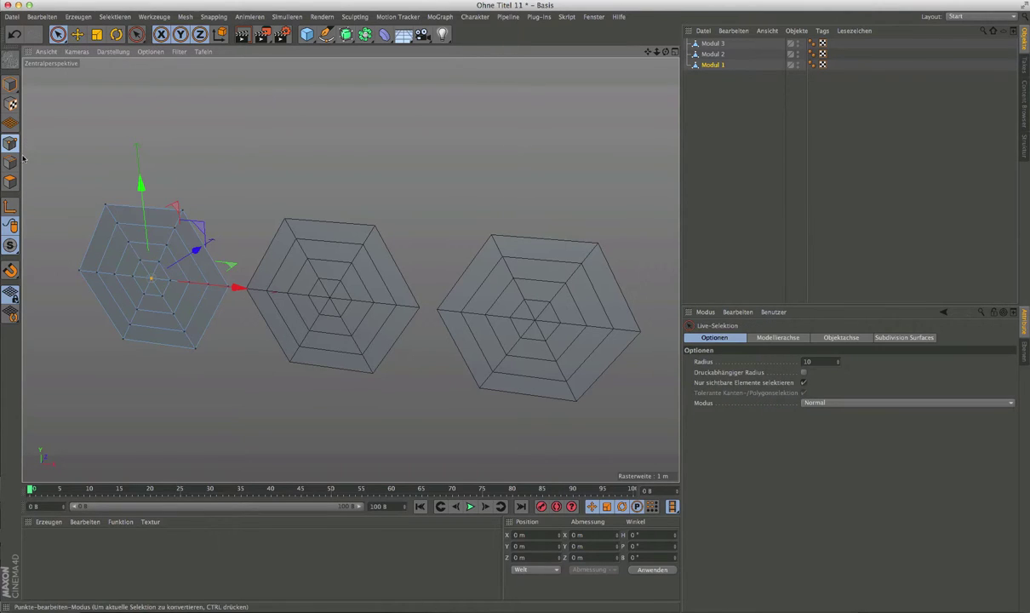
click(151, 279)
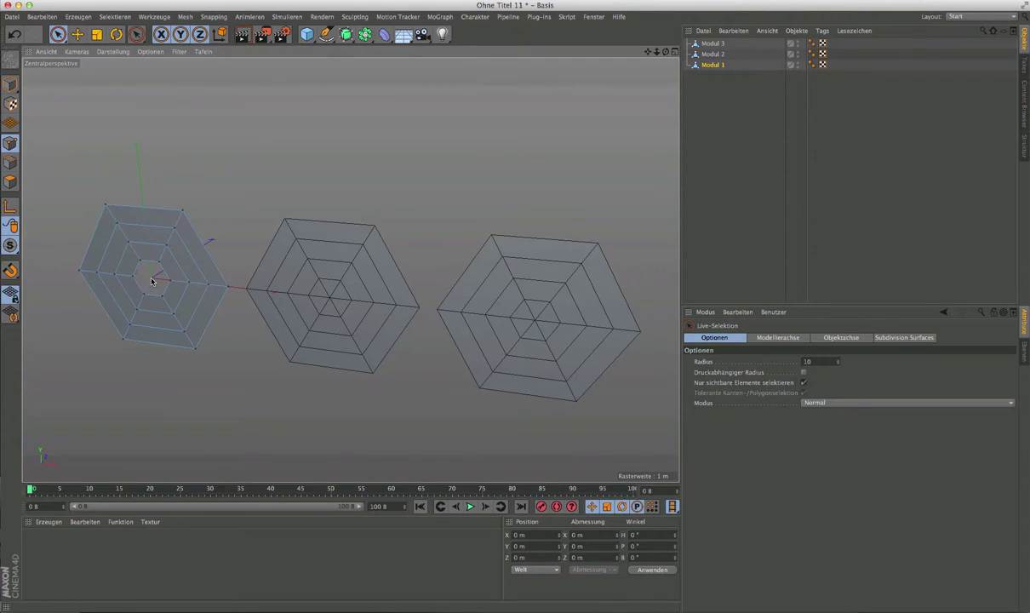
Delete the inner points of Modul 2 to open a larger central hole.
click(712, 55)
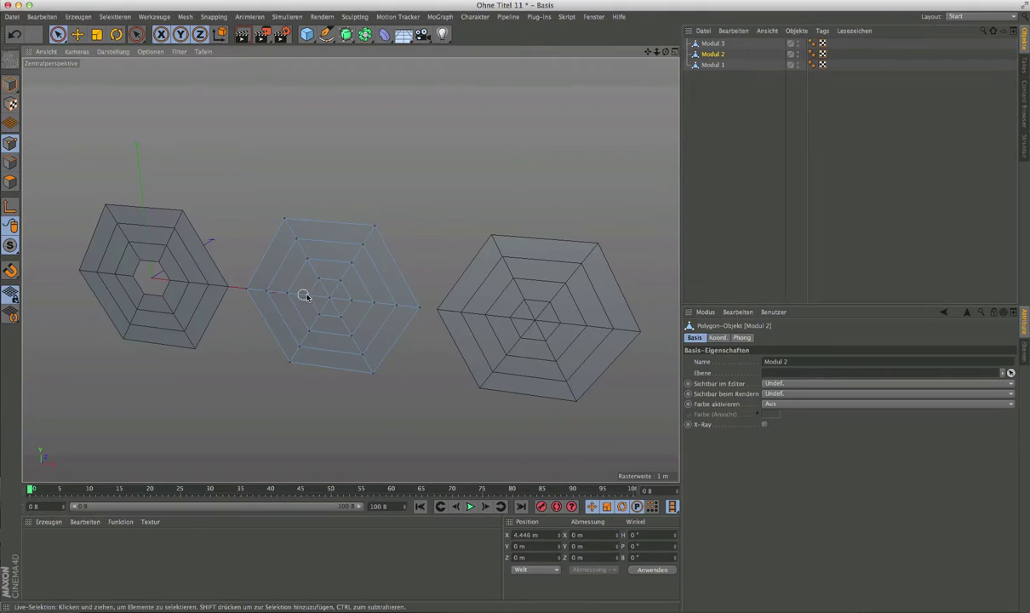
mouse_move(307, 296)
mouse_down()
mouse_move(322, 279)
mouse_move(343, 287)
mouse_move(322, 316)
mouse_move(362, 297)
mouse_up()
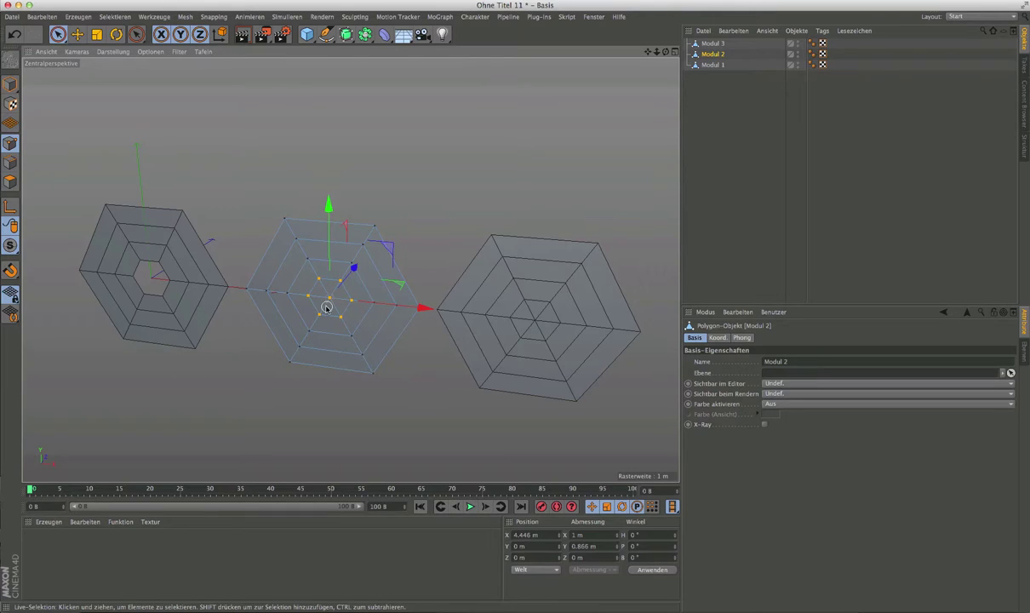
key(Delete)
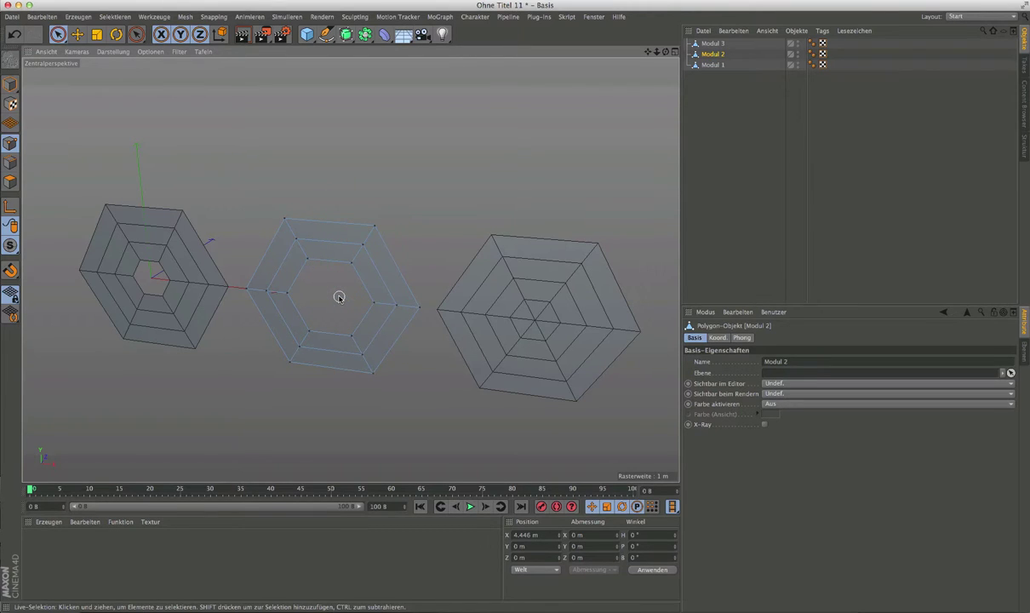
Delete all inner points of Modul 3, leaving only its outer ring.
click(714, 44)
click(484, 316)
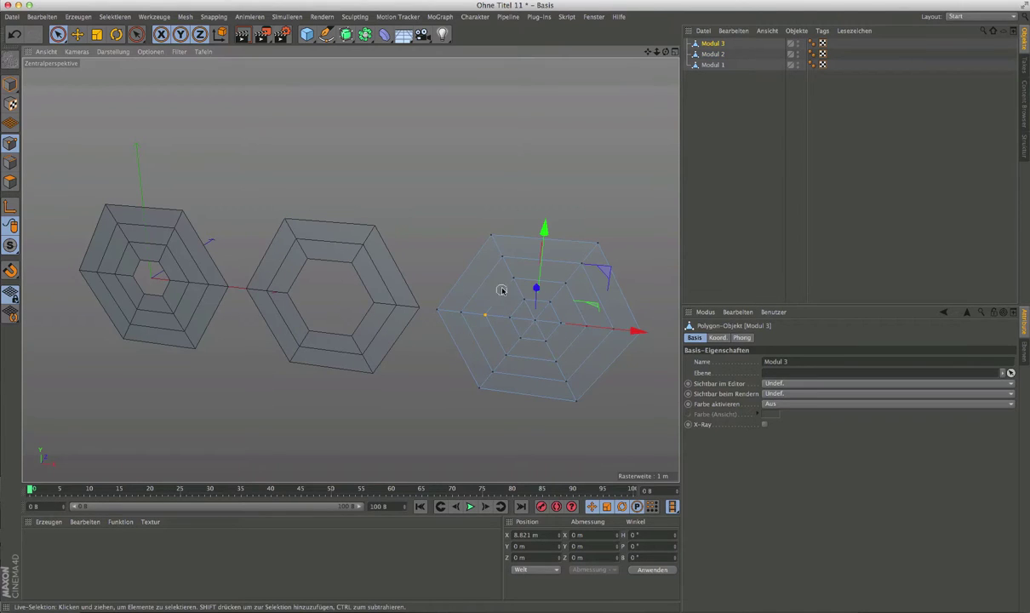
shift+click(565, 282)
shift+click(586, 326)
shift+click(555, 362)
shift+click(506, 354)
shift+click(522, 339)
shift+click(547, 327)
key(Delete)
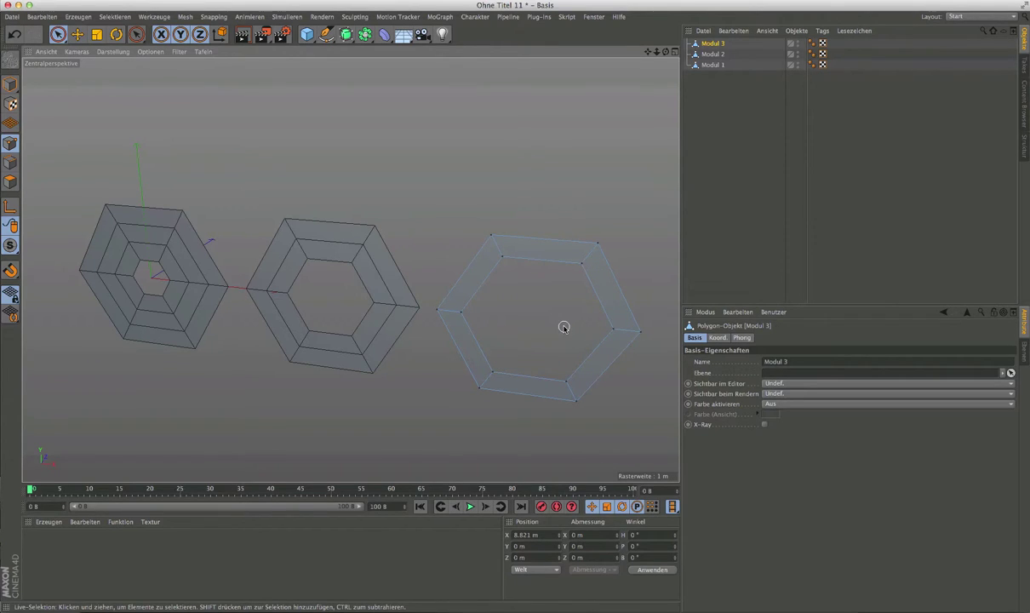
mouse_move(568, 322)
alt+mouse_down()
mouse_move(349, 270)
mouse_move(526, 178)
mouse_move(523, 163)
alt+mouse_up()
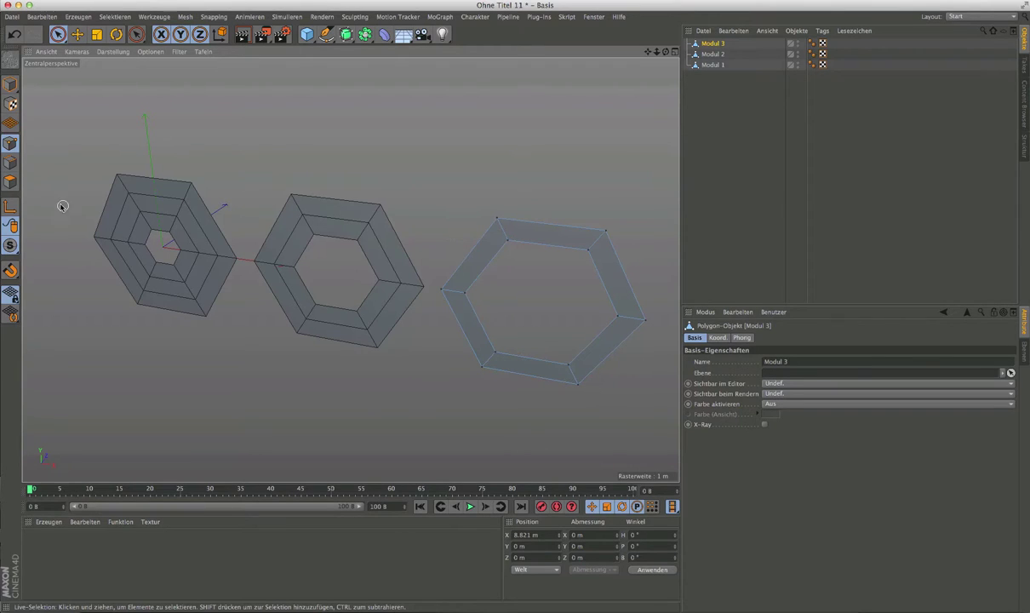
In Polygon mode, merge Modul 2's upper ring faces into one face.
click(11, 183)
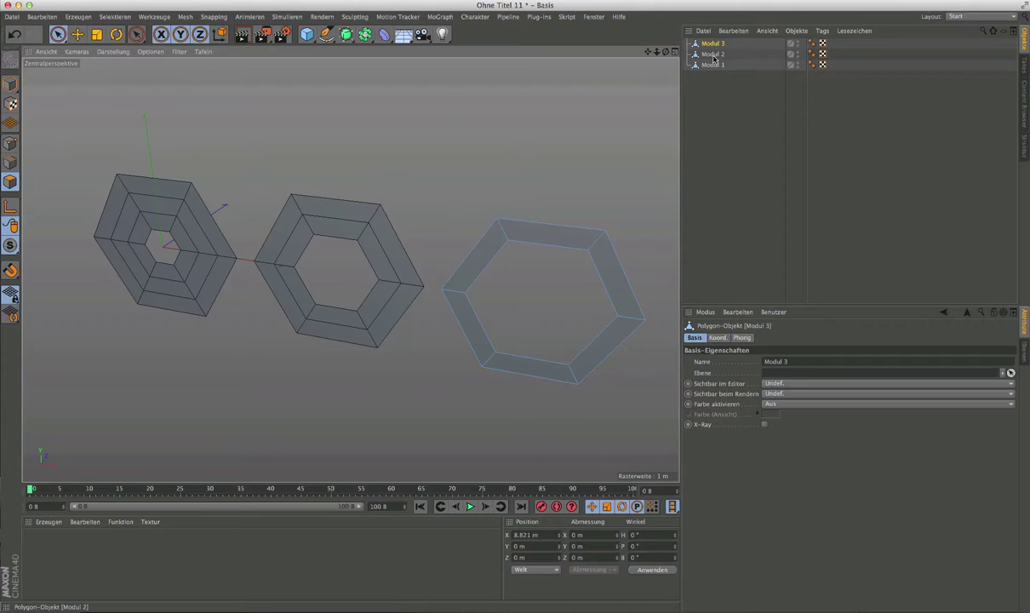
click(366, 208)
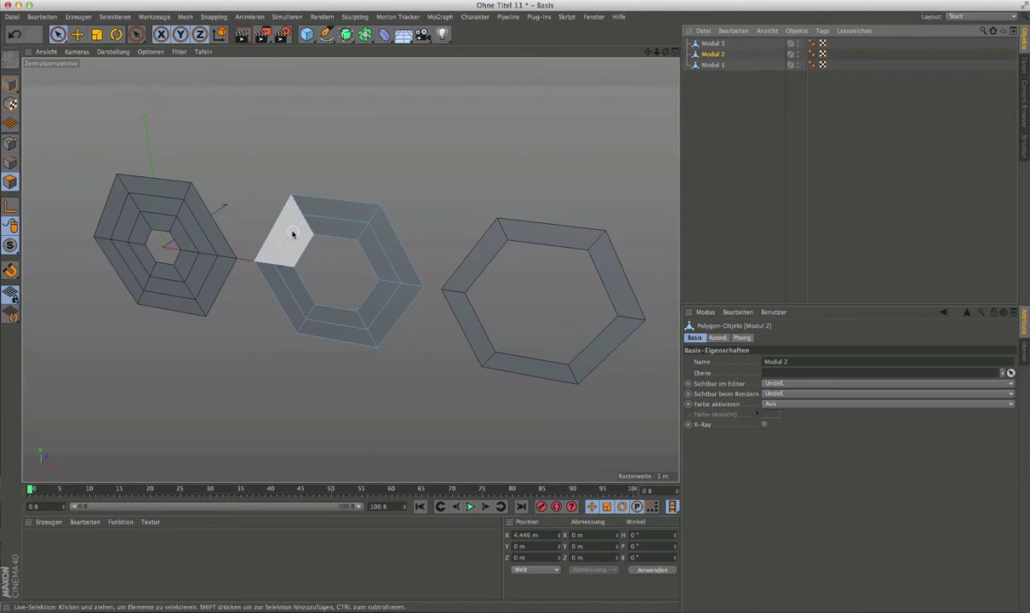
mouse_move(292, 229)
mouse_down()
mouse_move(320, 214)
mouse_move(414, 261)
mouse_up()
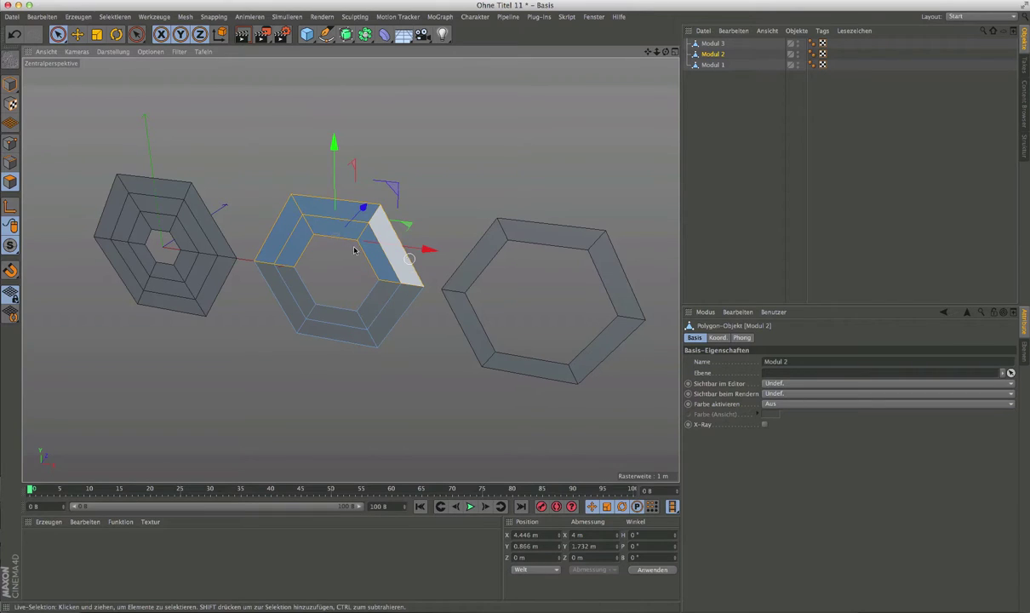
right_click(304, 222)
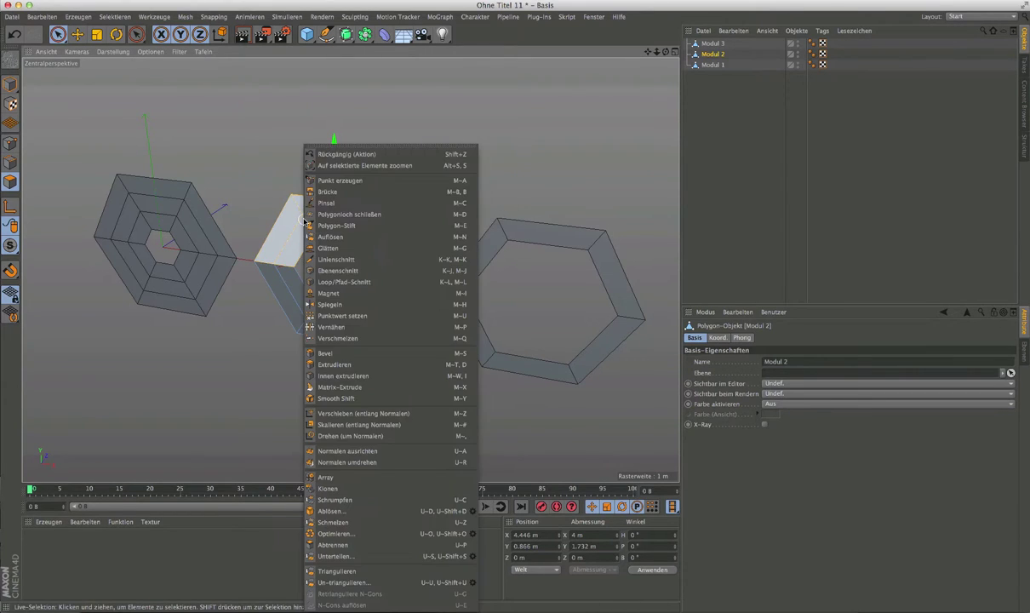
click(326, 533)
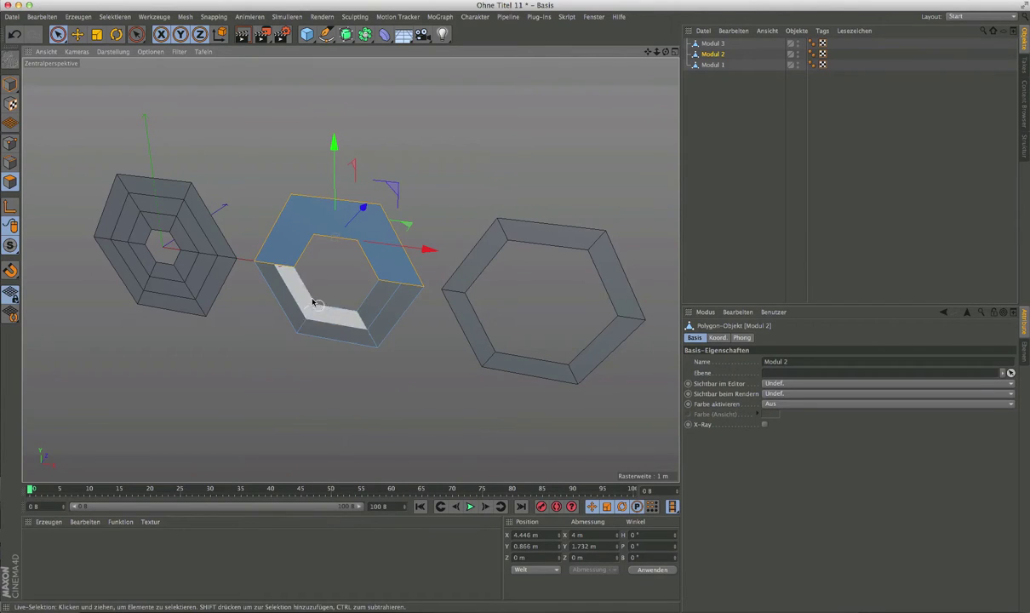
Melt Modul 2's lower ring faces into a single face with Schmelzen.
mouse_move(277, 285)
mouse_down()
mouse_move(324, 321)
mouse_move(362, 330)
mouse_move(381, 317)
mouse_up()
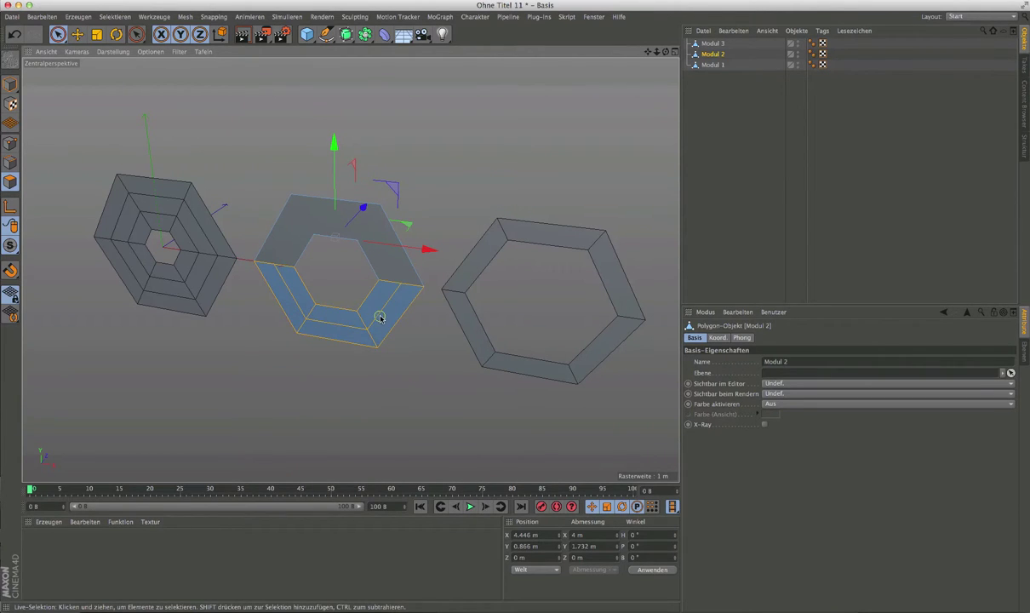
right_click(323, 328)
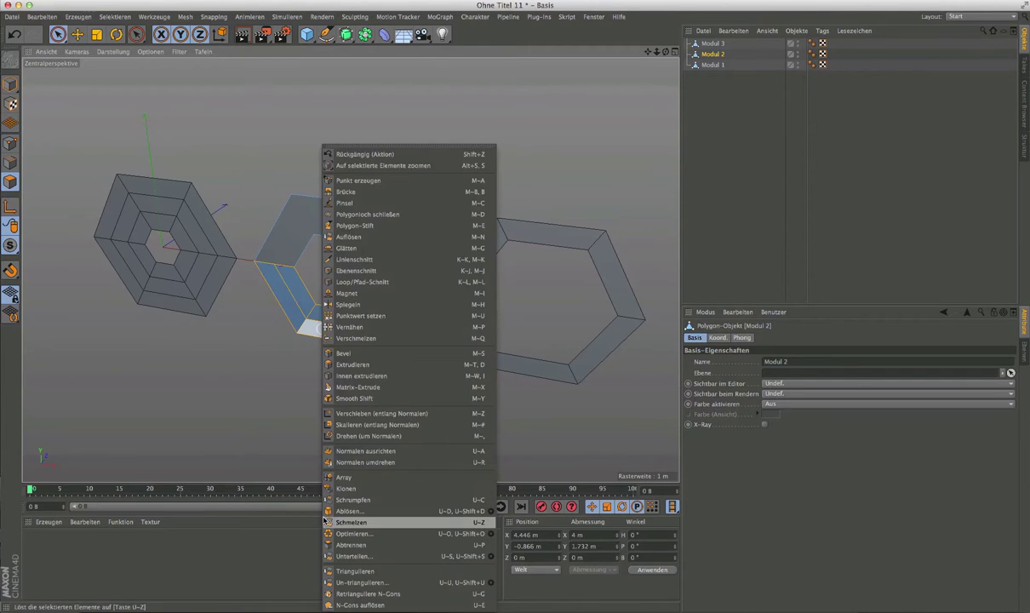
click(350, 523)
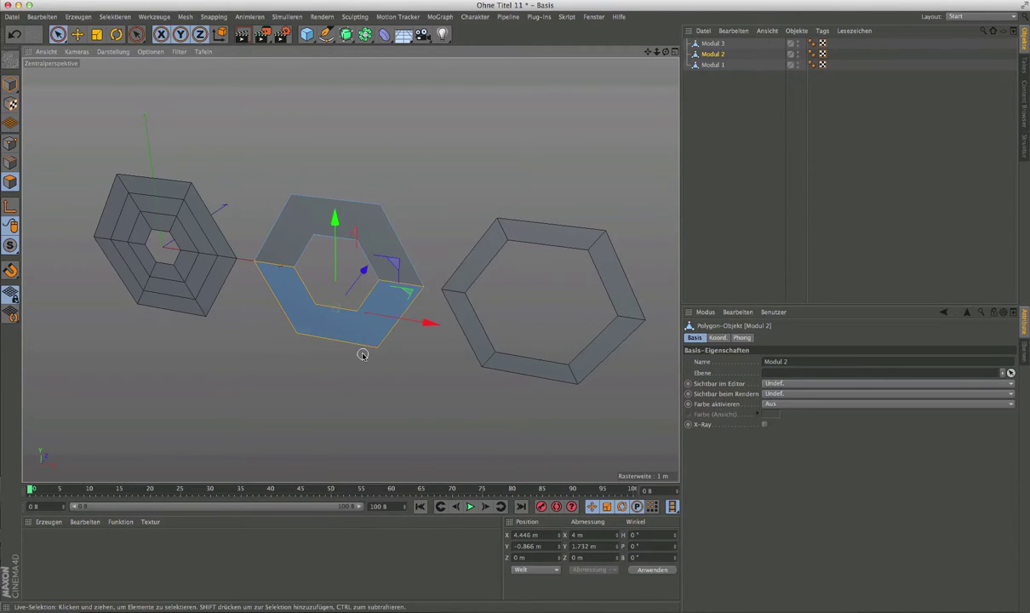
mouse_move(360, 356)
alt+mouse_down()
mouse_move(351, 370)
mouse_move(353, 348)
mouse_move(345, 357)
mouse_move(409, 350)
mouse_move(403, 328)
alt+mouse_up()
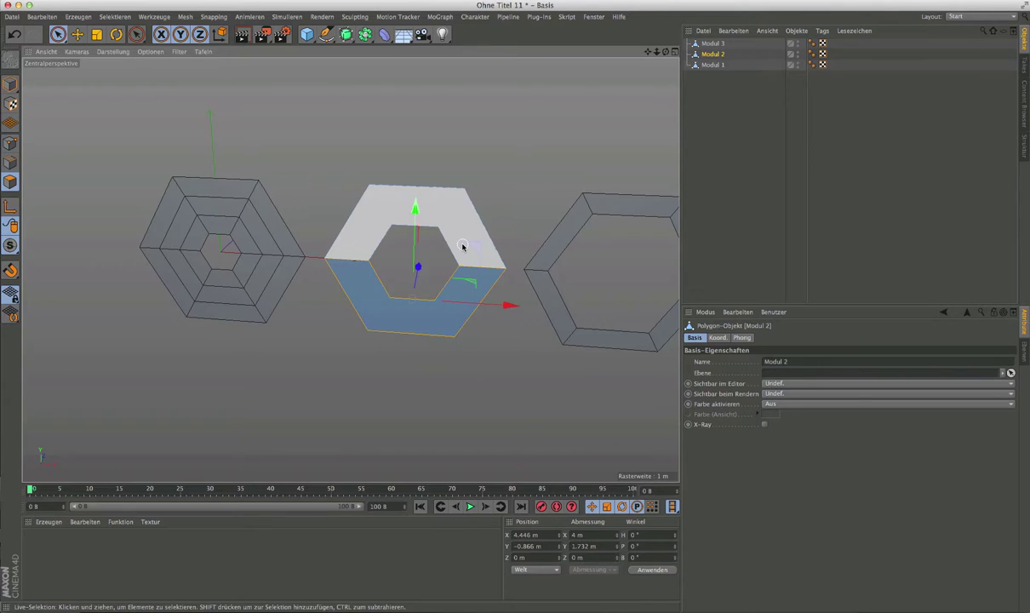
Melt Modul 1's lower outer faces into one polygon.
click(713, 66)
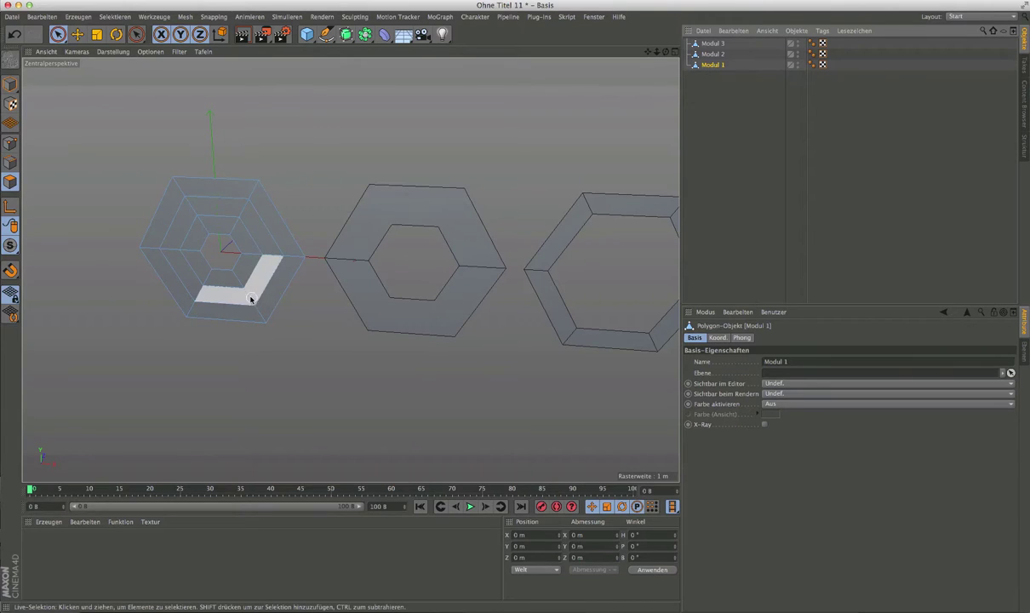
drag(182, 259, 207, 212)
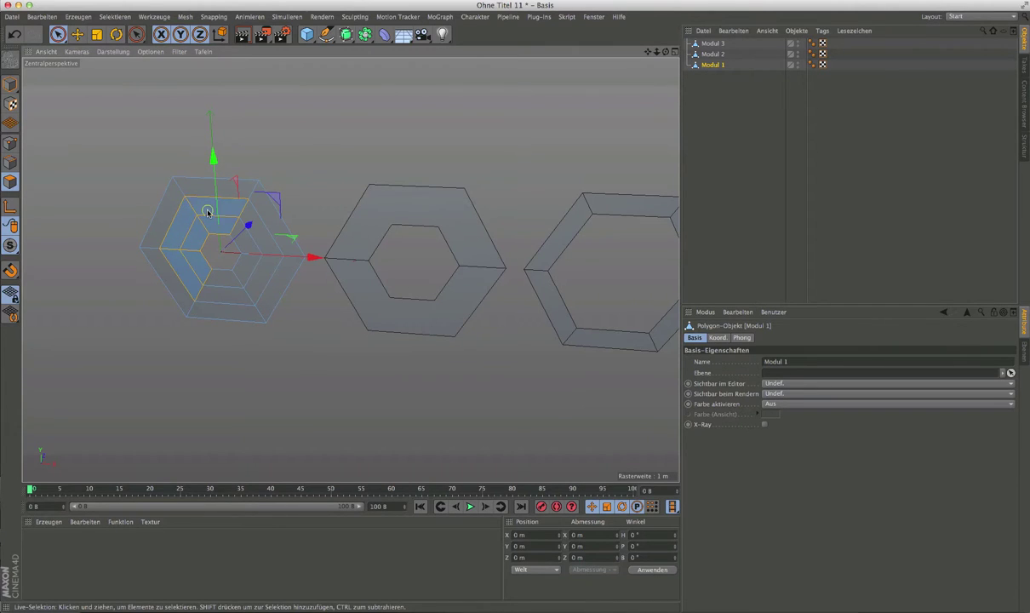
click(274, 272)
drag(274, 272, 181, 293)
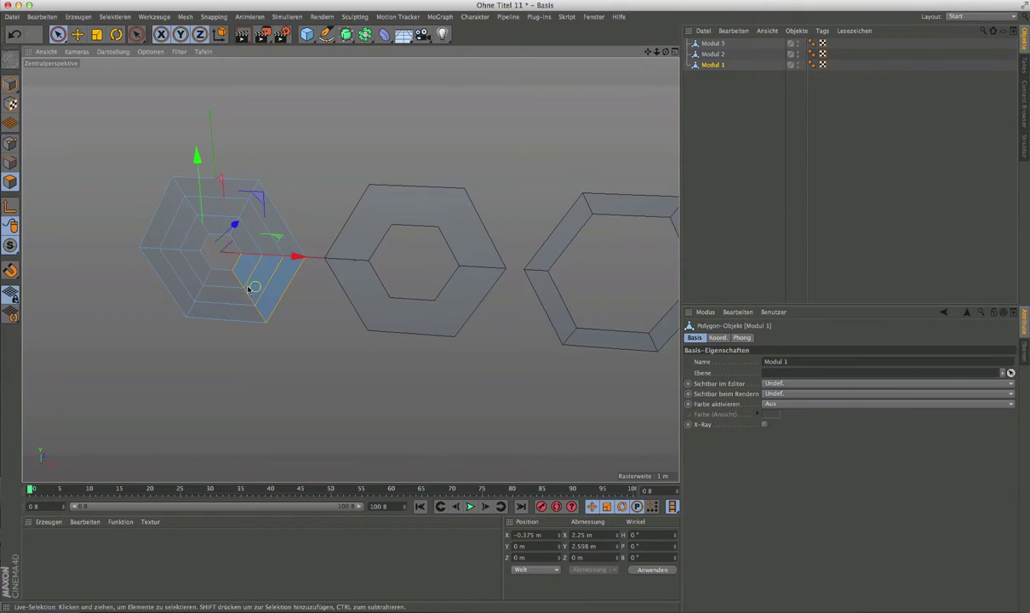
click(189, 269)
right_click(189, 269)
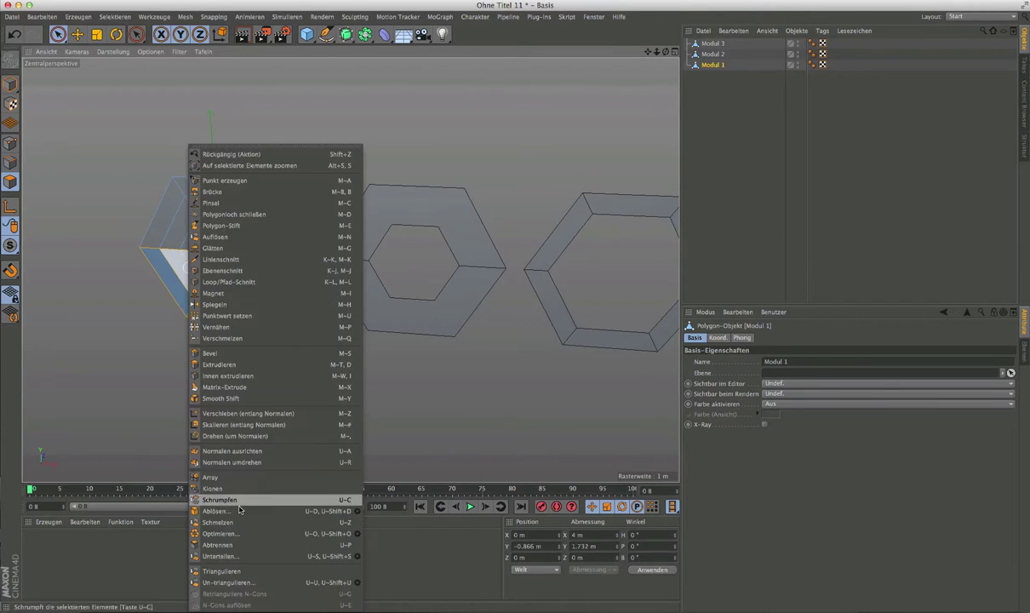
click(225, 544)
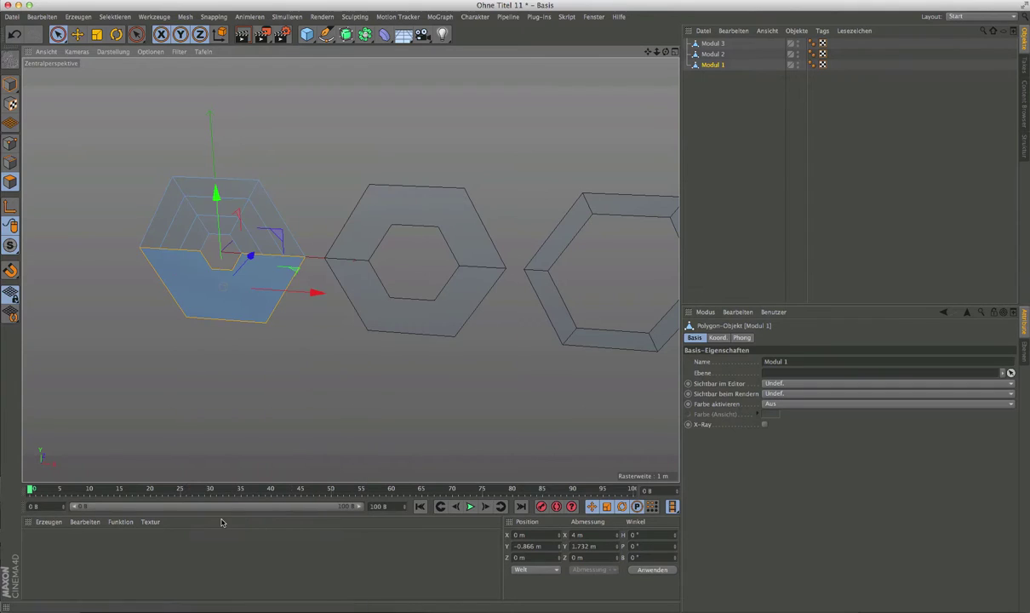
Melt Modul 1's upper faces into a single polygon, then select Modul 3.
drag(173, 223, 196, 224)
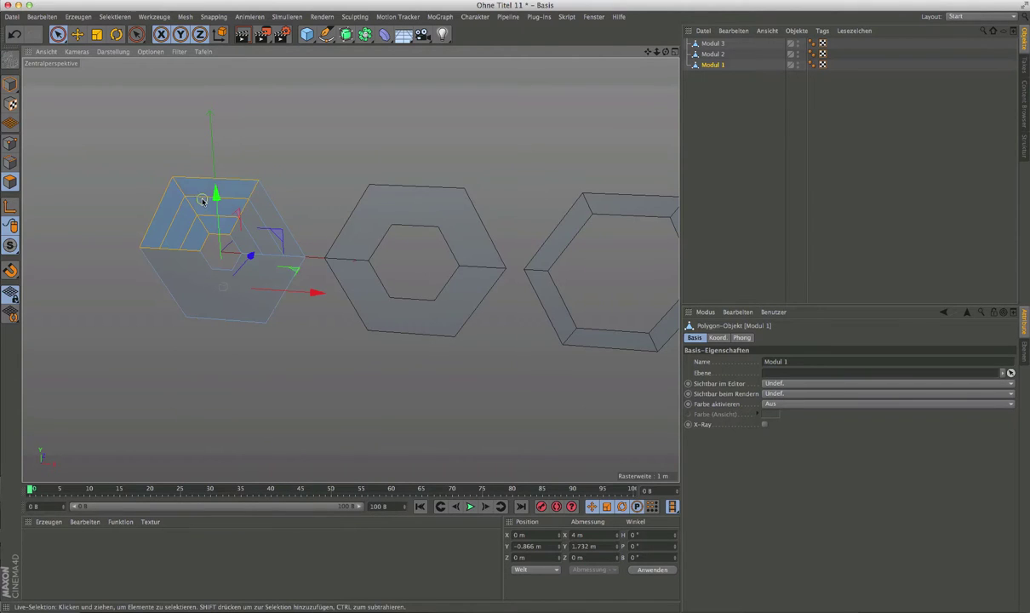
click(262, 226)
right_click(264, 224)
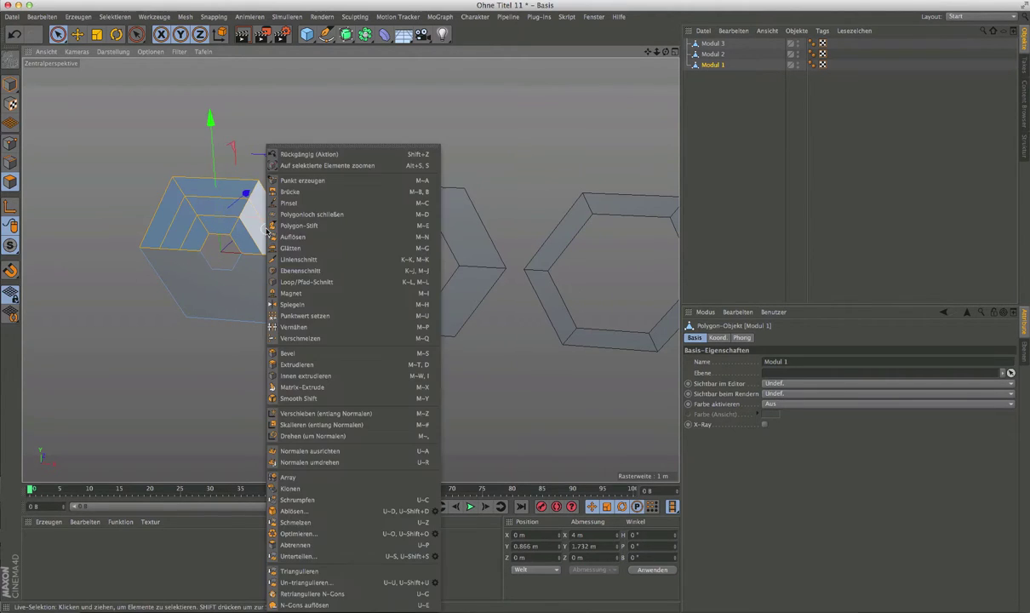
click(325, 536)
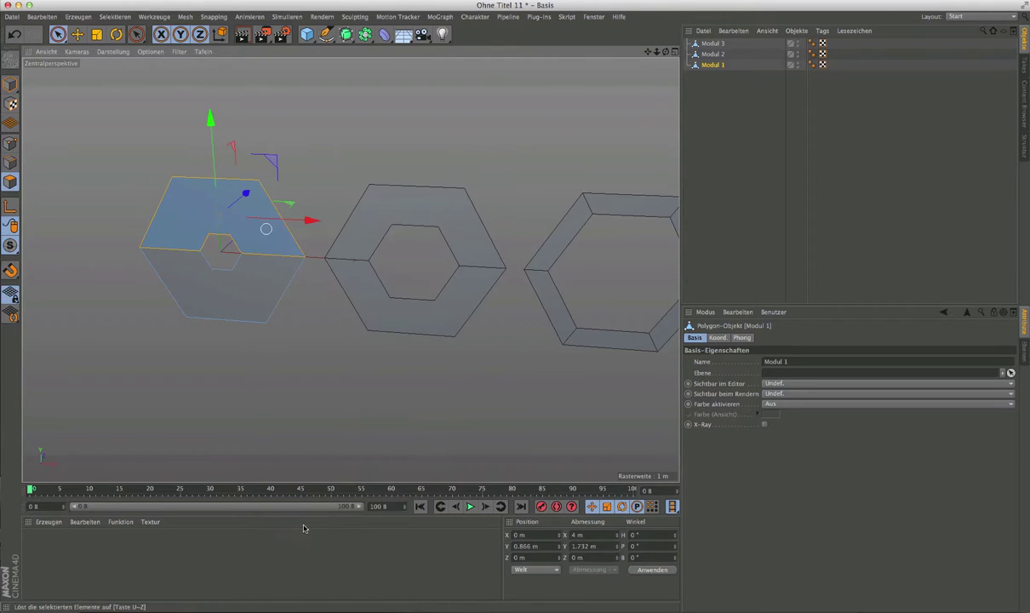
scroll(320, 414, down, 2)
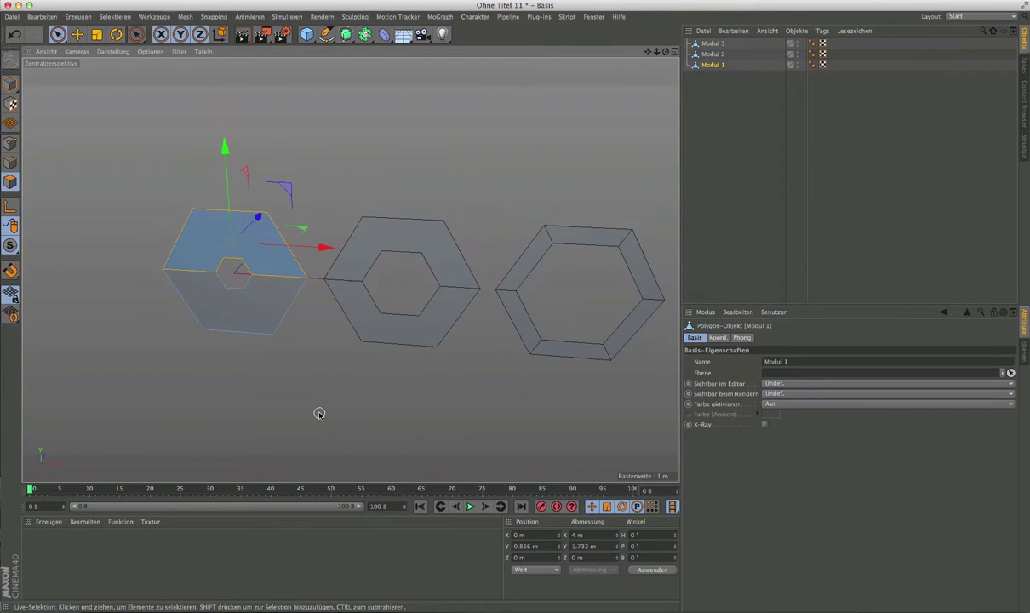
scroll(628, 371, up, 1)
scroll(629, 369, up, 2)
scroll(629, 368, up, 2)
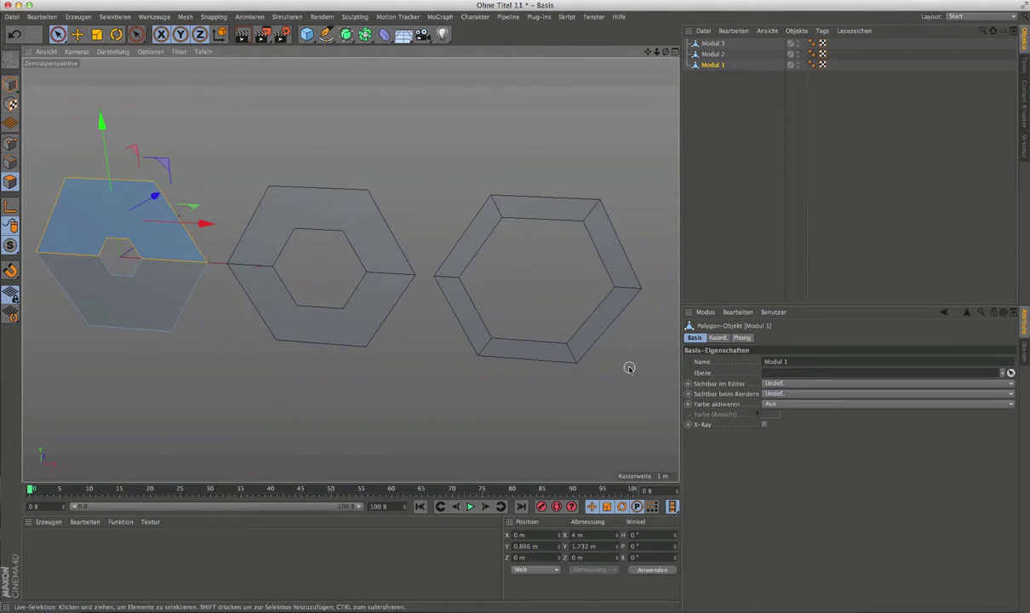
click(715, 43)
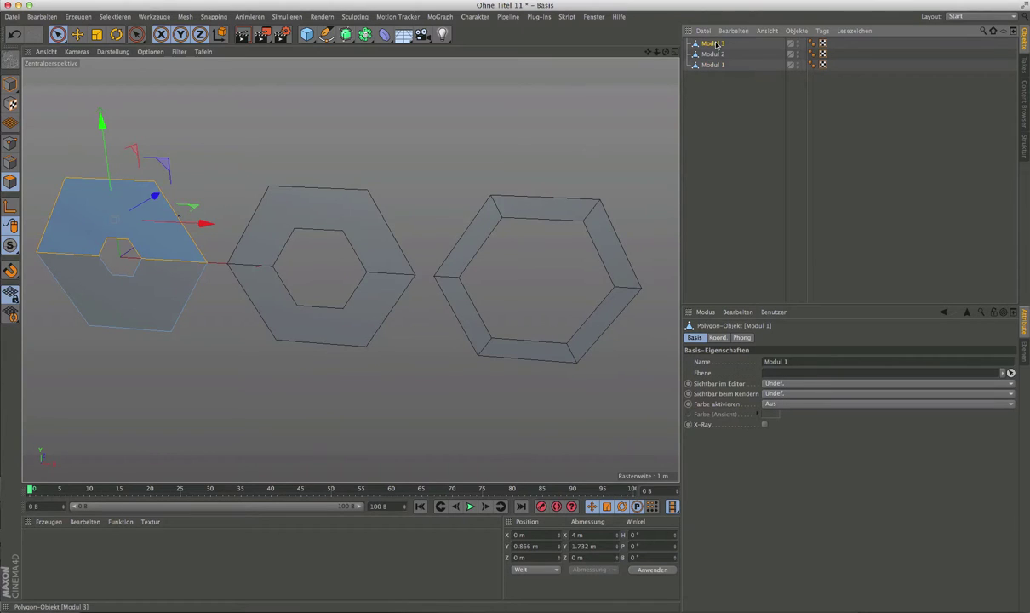
Melt Modul 3's top and right faces into one polygon with Schmelzen.
click(497, 211)
shift+click(595, 221)
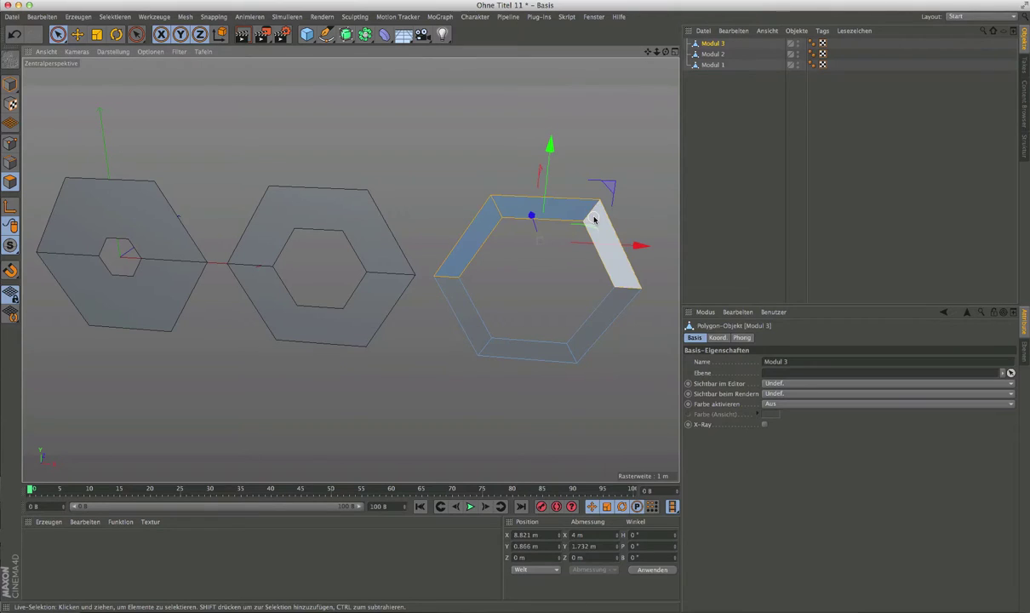
right_click(595, 221)
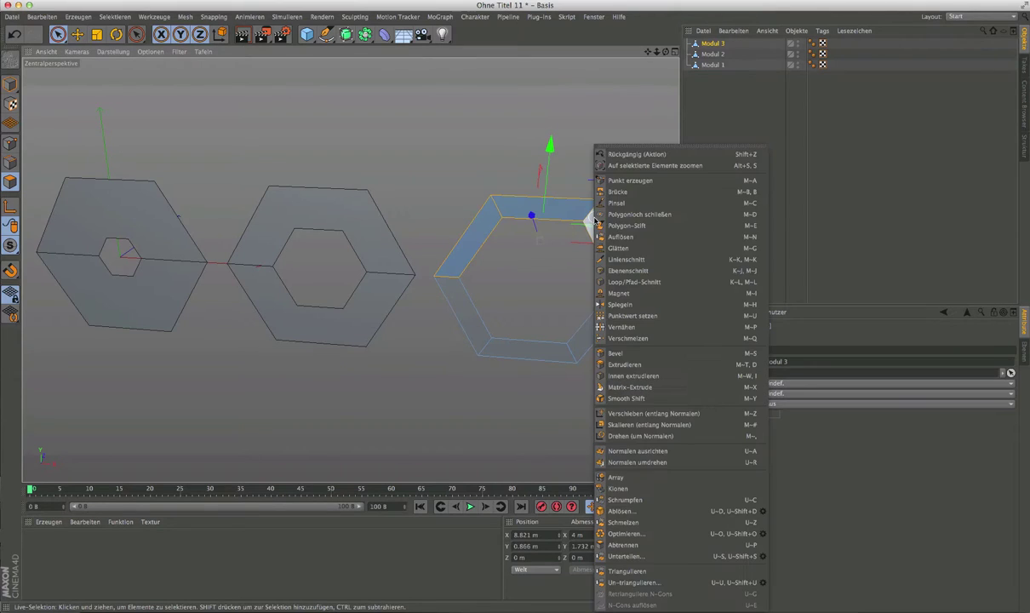
click(639, 522)
Merge Modul 3's lower faces into a single polygon.
click(470, 336)
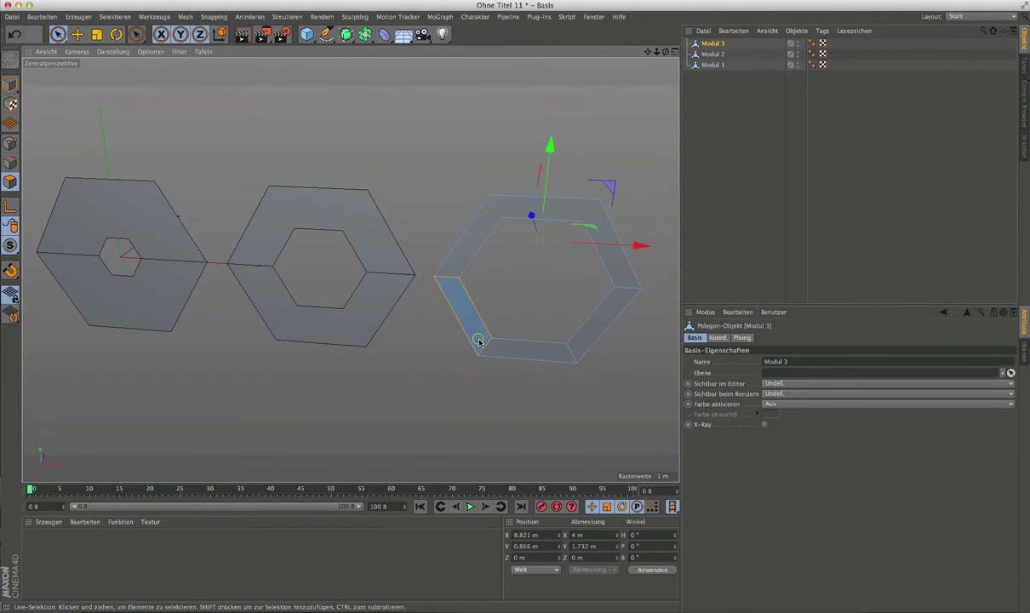
shift+click(489, 349)
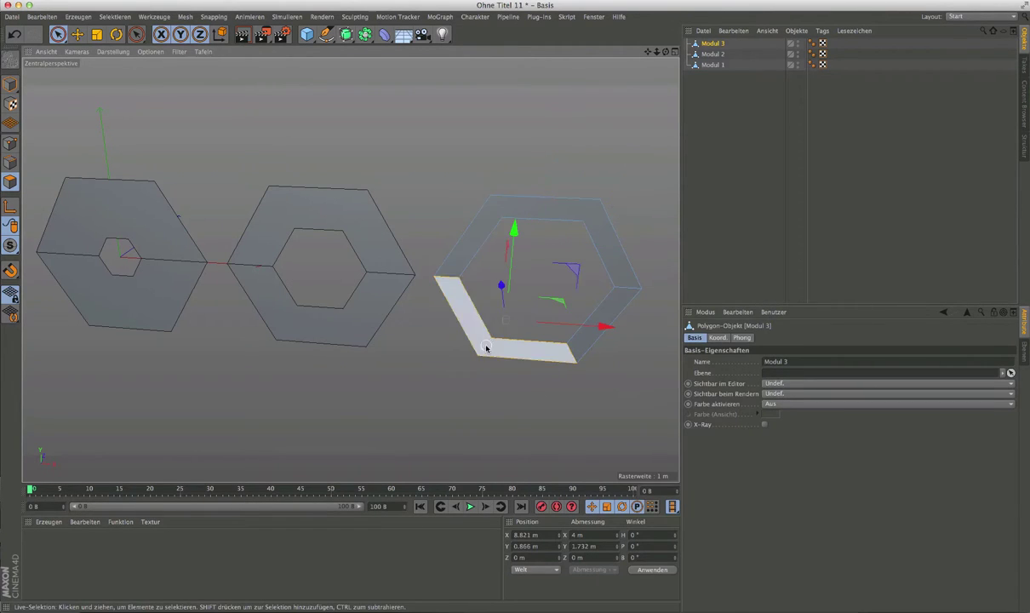
right_click(572, 350)
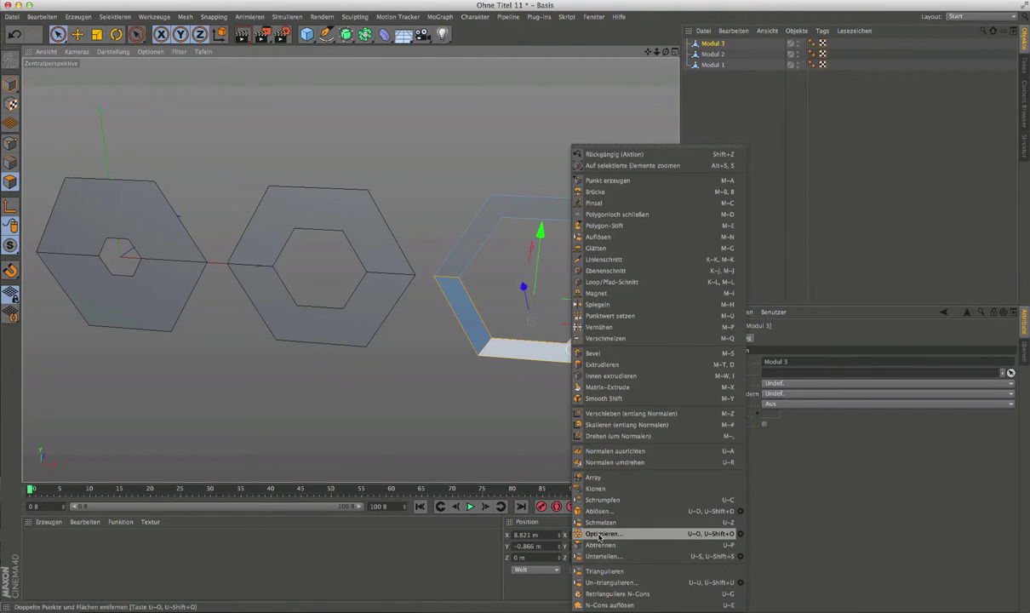
click(602, 528)
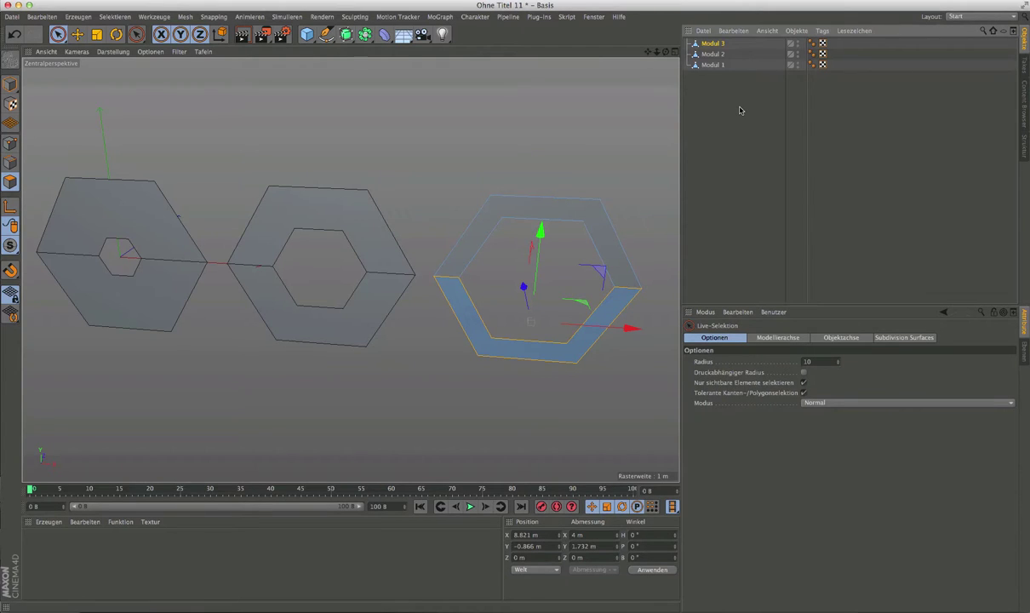
Select Modul 1–3 and all their polygons, and switch to the four-viewport layout.
drag(738, 107, 665, 36)
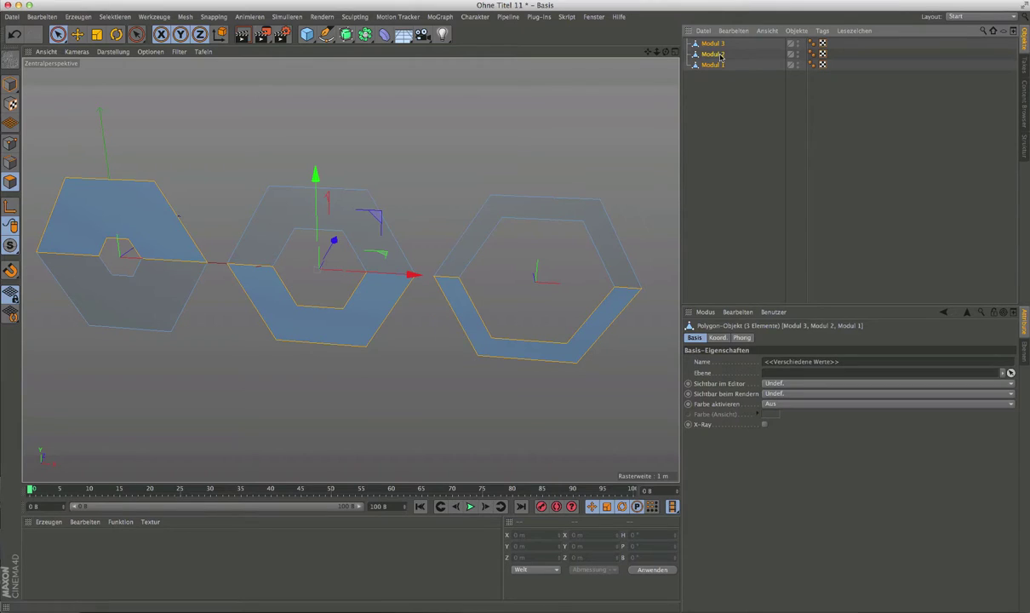
mouse_move(748, 94)
mouse_down()
mouse_move(709, 42)
mouse_move(672, 38)
mouse_up()
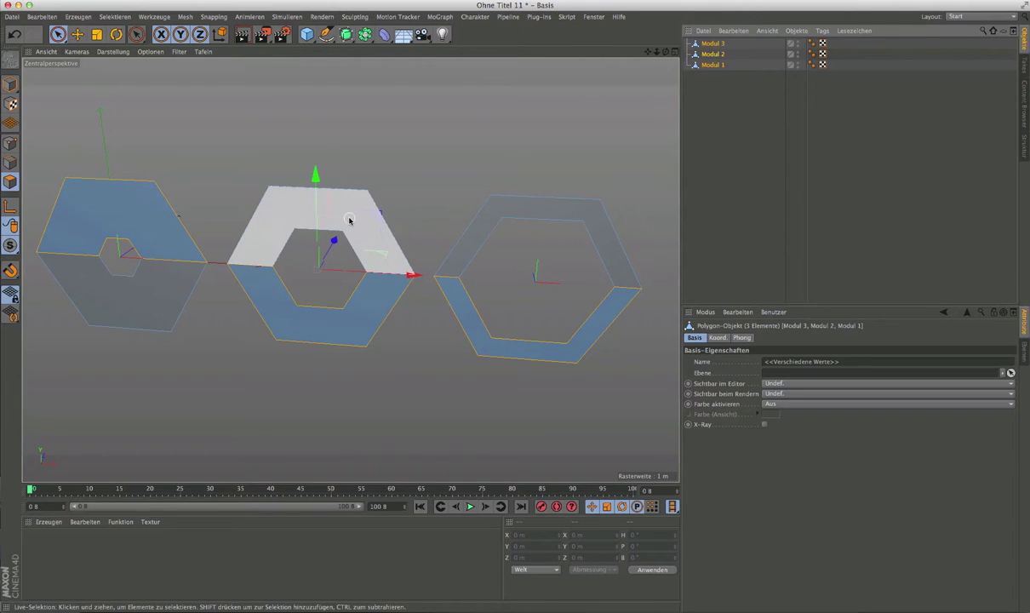
click(384, 211)
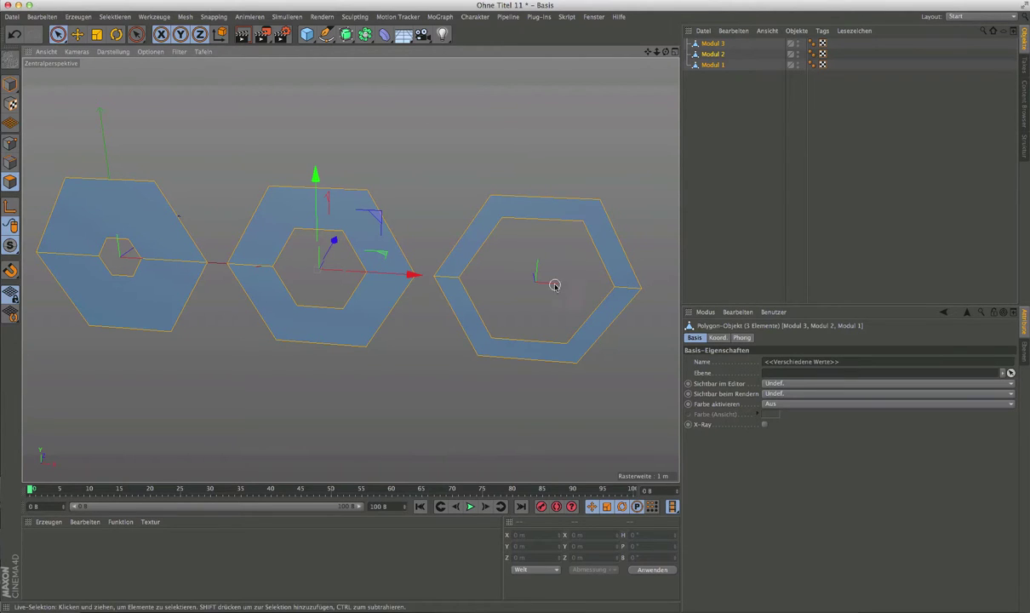
click(676, 53)
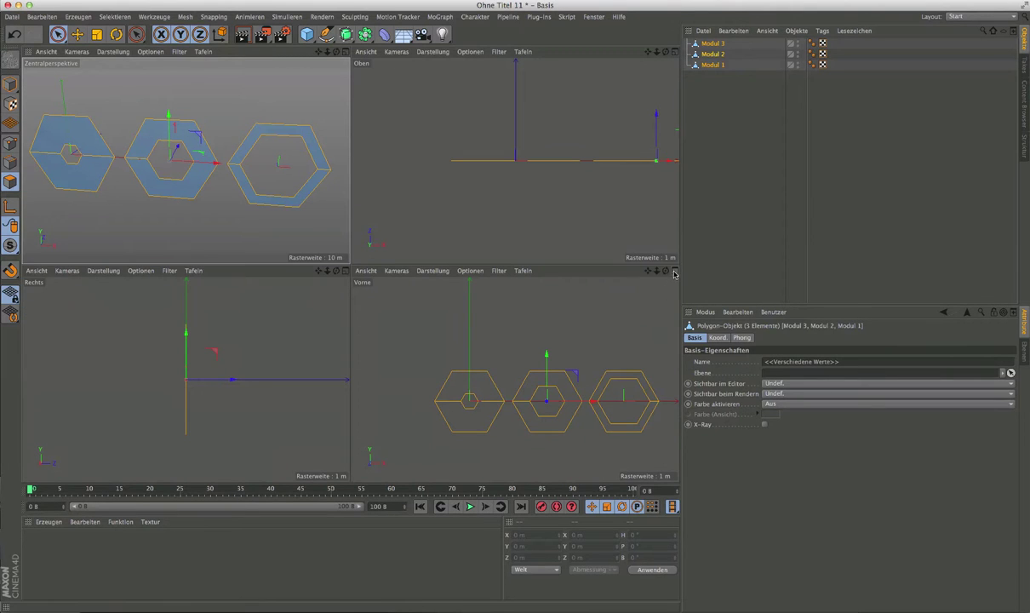
Maximize the Vorne view, recentre the hexagons, and open mesh commands on Modul 1's upper polygon.
click(674, 271)
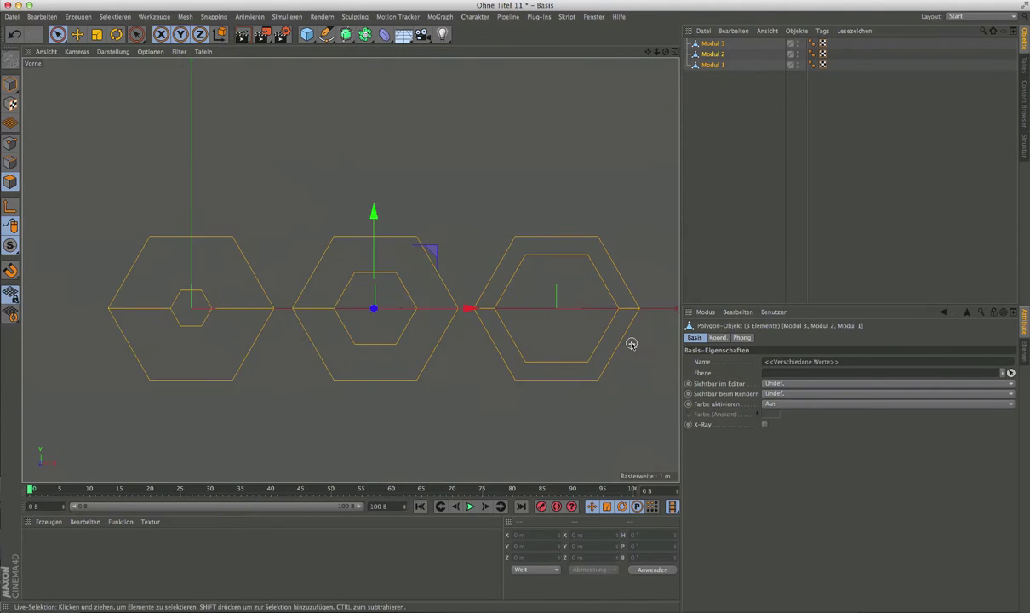
scroll(631, 343, up, 3)
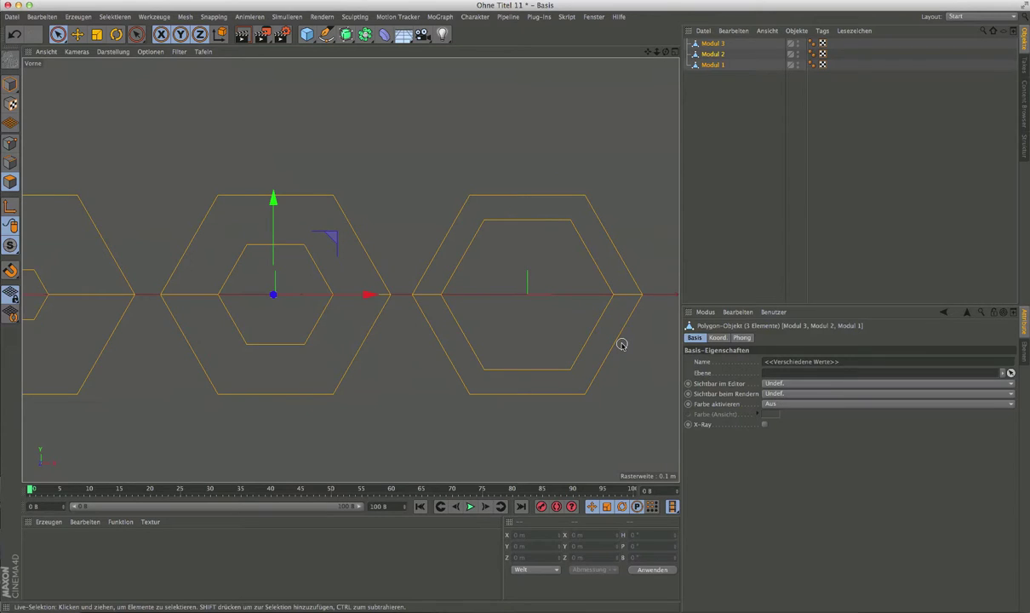
scroll(621, 344, down, 2)
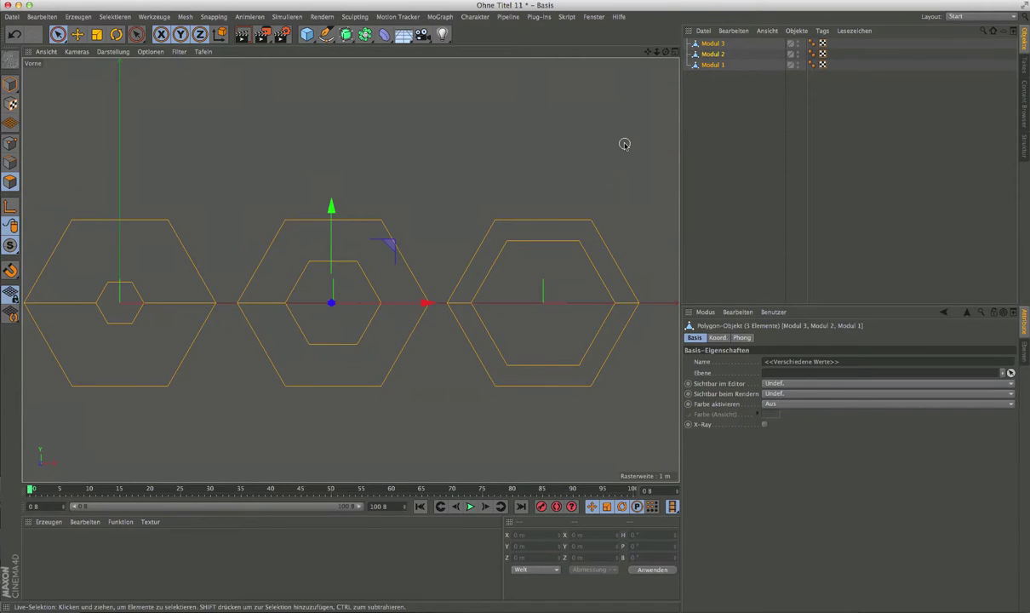
drag(648, 52, 669, 39)
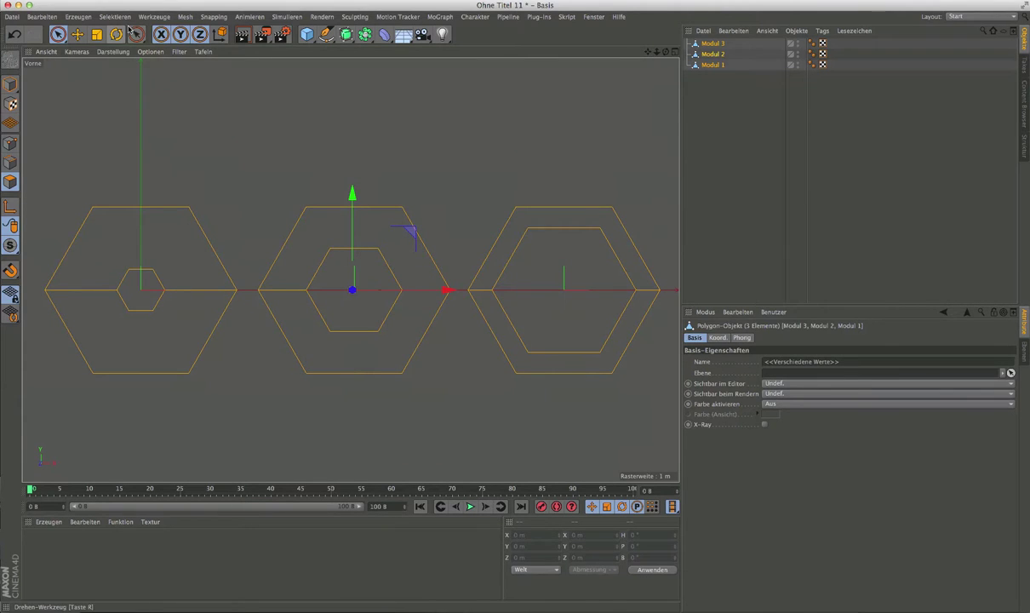
click(202, 229)
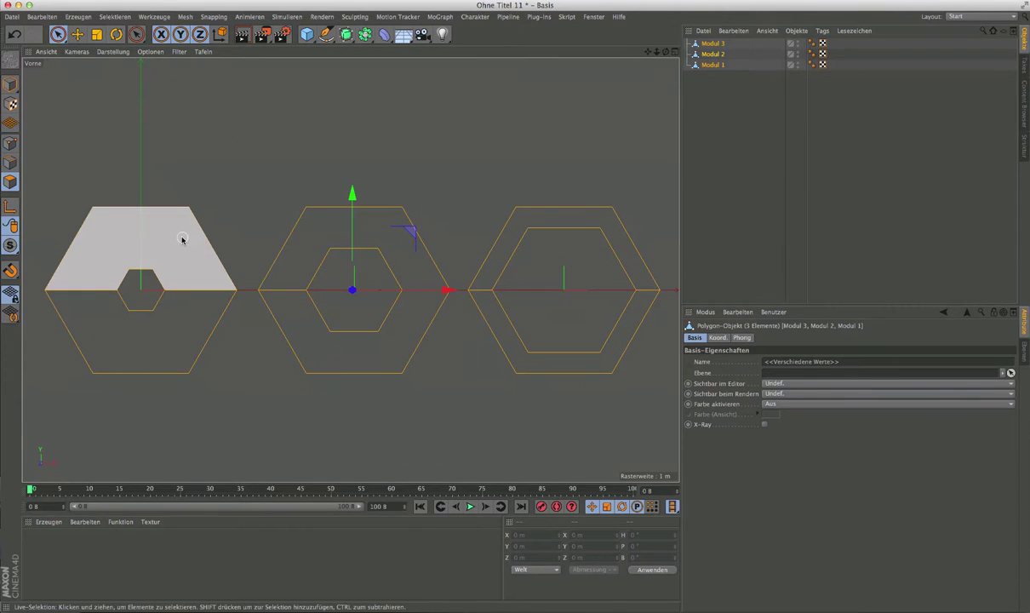
right_click(181, 238)
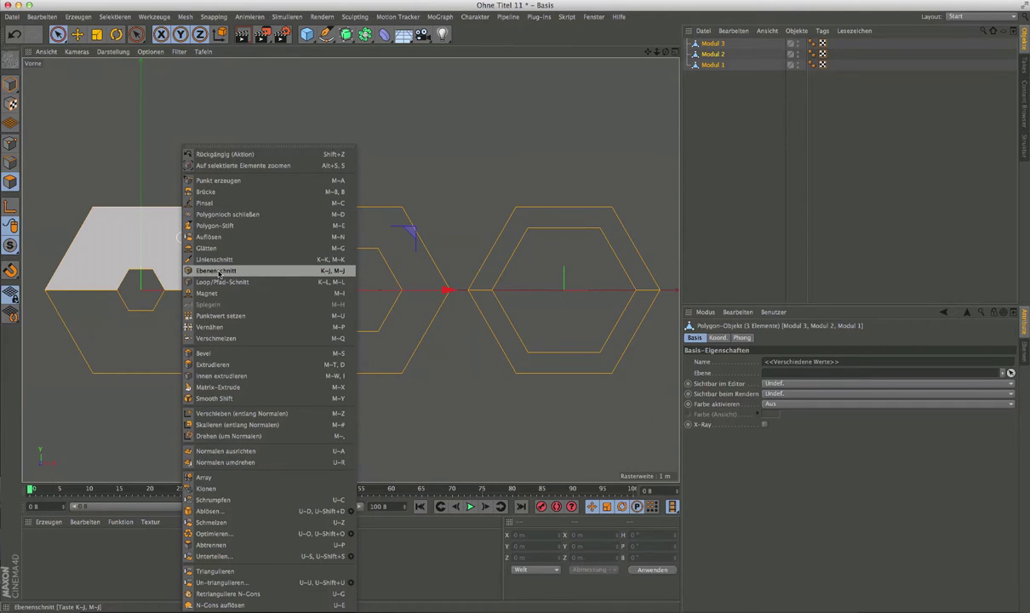
Start the Ebenenschnitt plane cut, turn snapping on and show its options list.
click(217, 271)
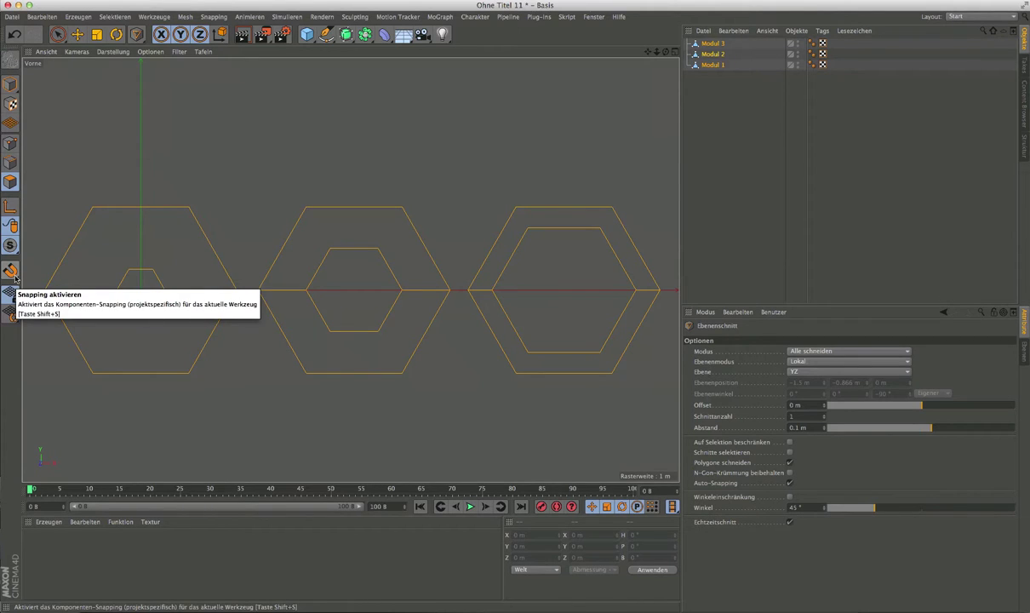
click(14, 279)
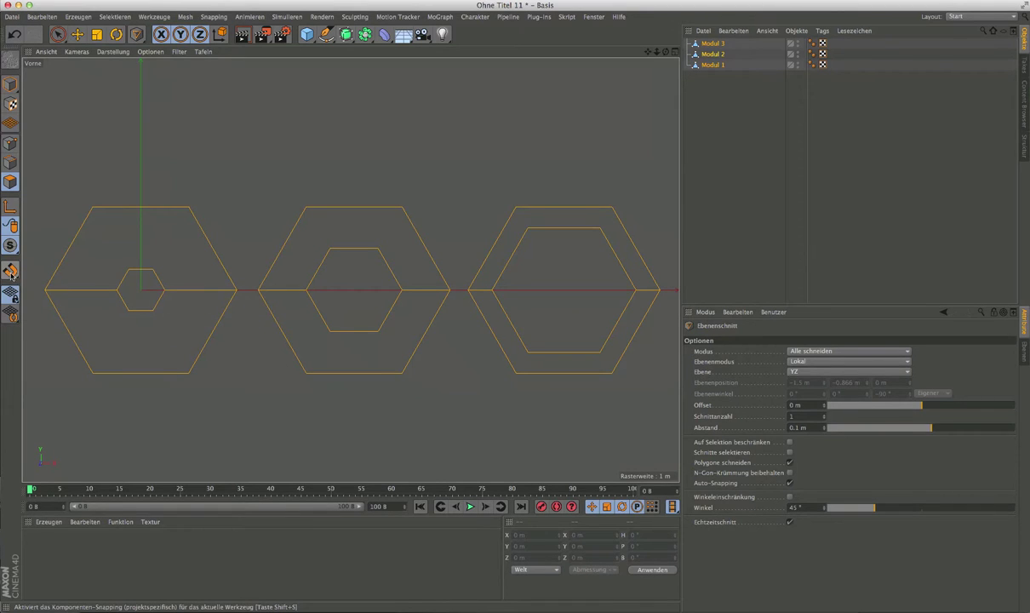
click(12, 272)
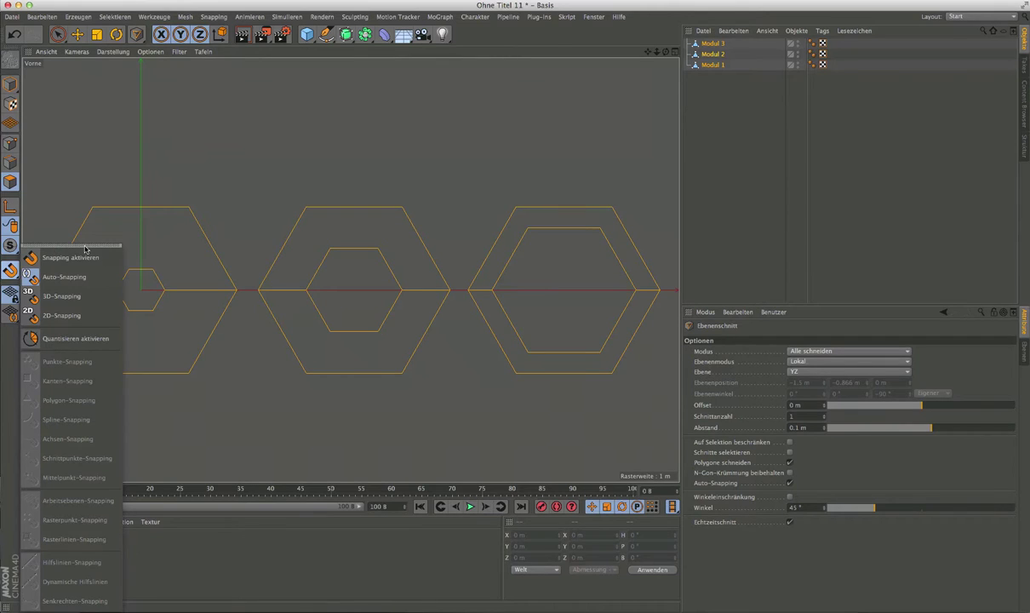
Float the snapping options as a palette at upper right and enable point, edge and midpoint snapping.
click(85, 247)
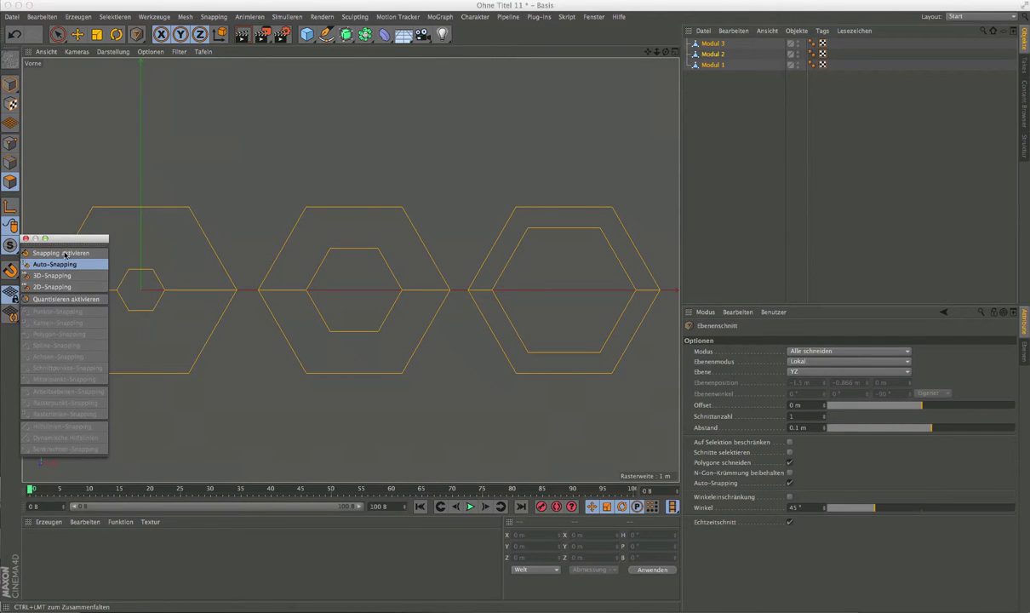
mouse_move(75, 240)
mouse_down()
mouse_move(633, 71)
mouse_move(623, 72)
mouse_up()
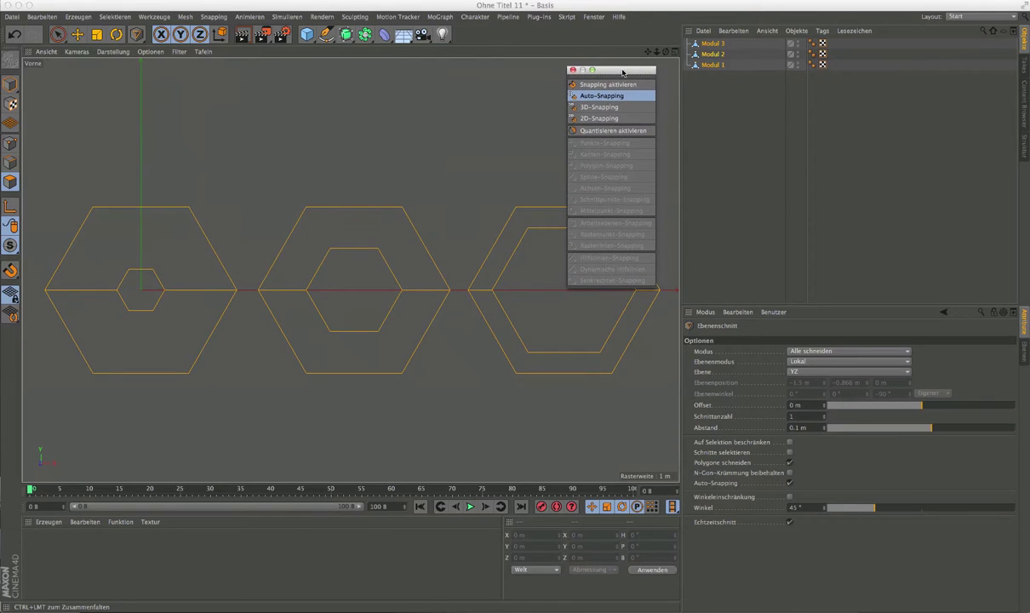
alt+middle_drag(352, 268, 350, 270)
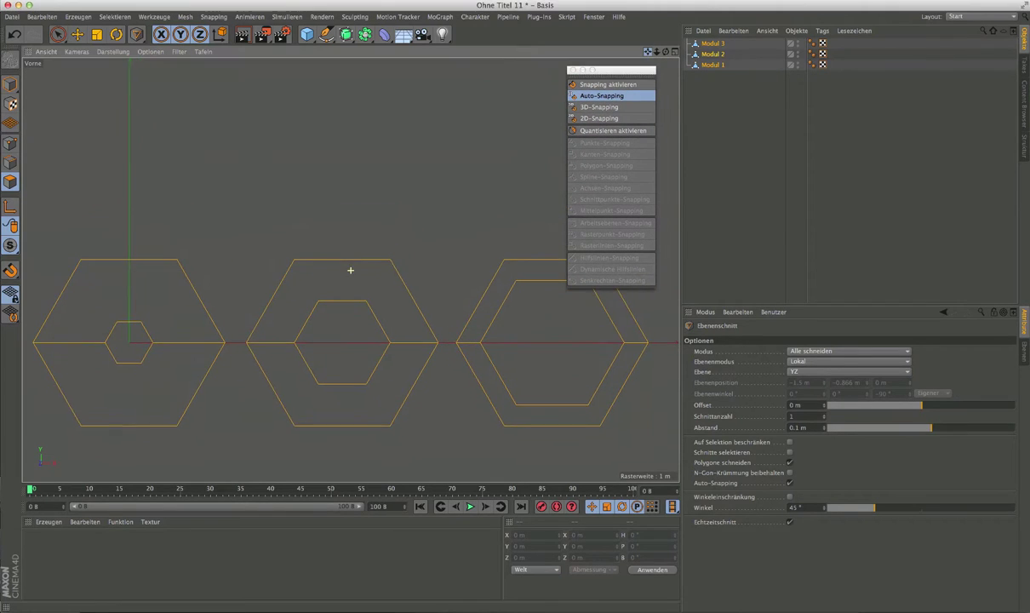
click(603, 86)
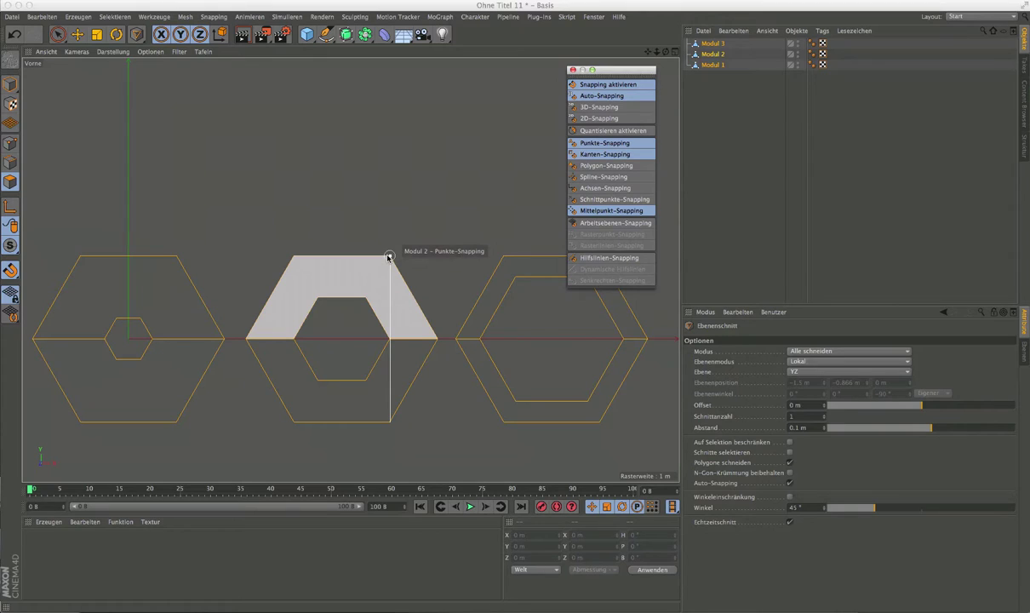
Add snapped vertical plane cuts across the middle hexagon module's faces.
click(341, 256)
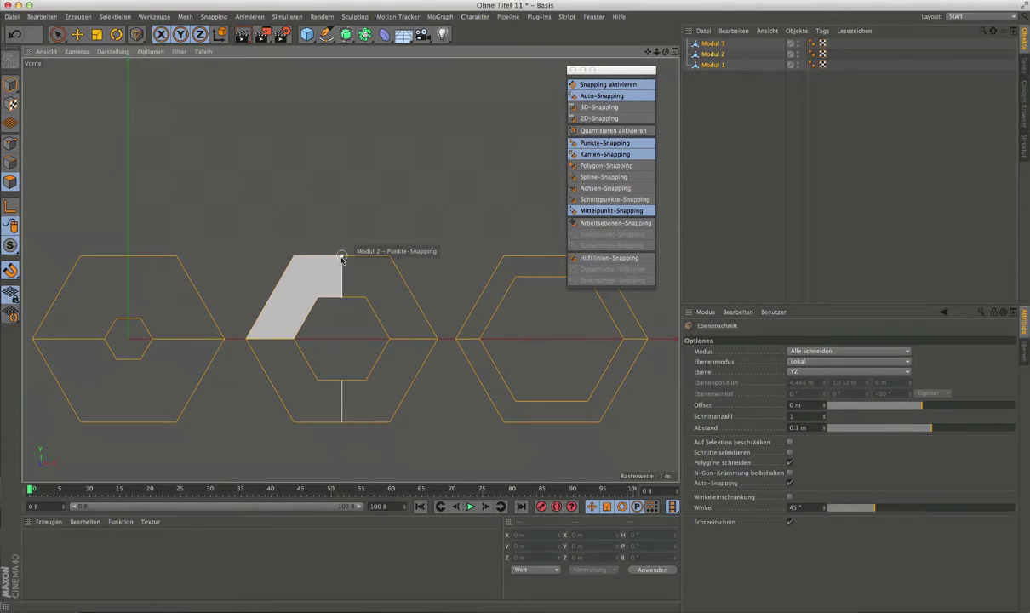
click(294, 256)
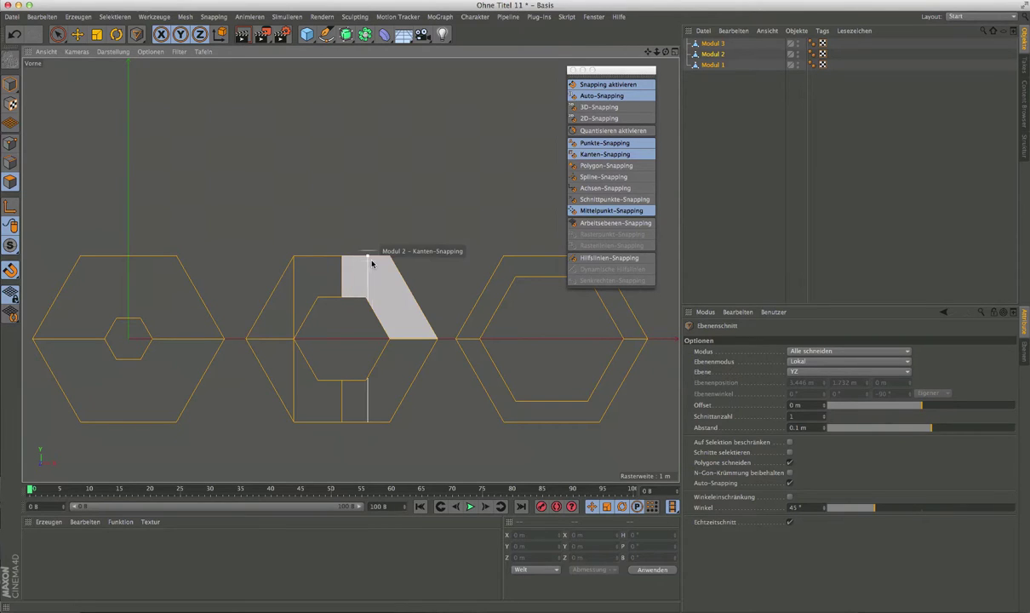
click(387, 258)
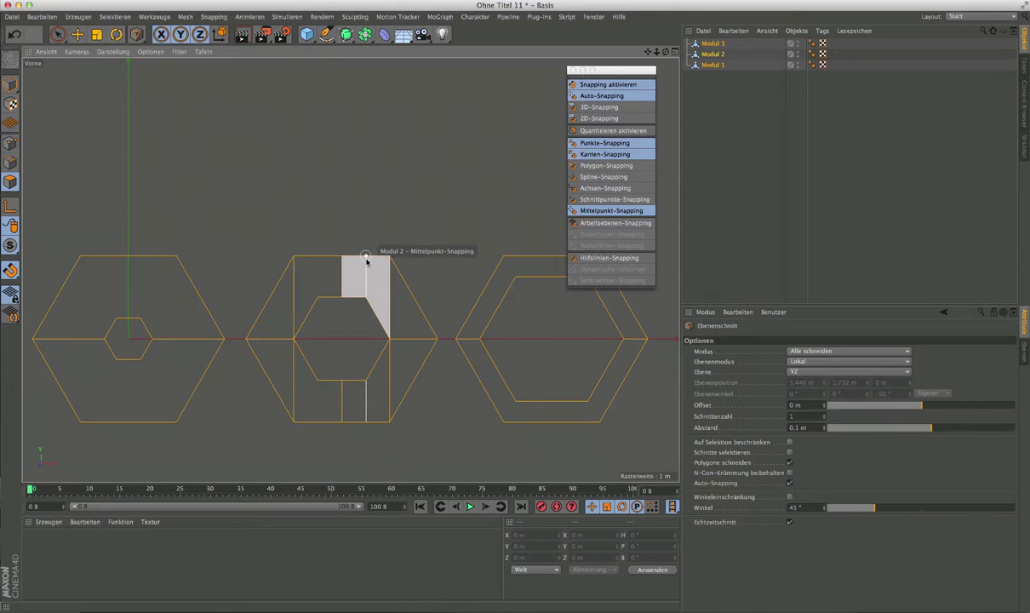
click(366, 258)
click(317, 256)
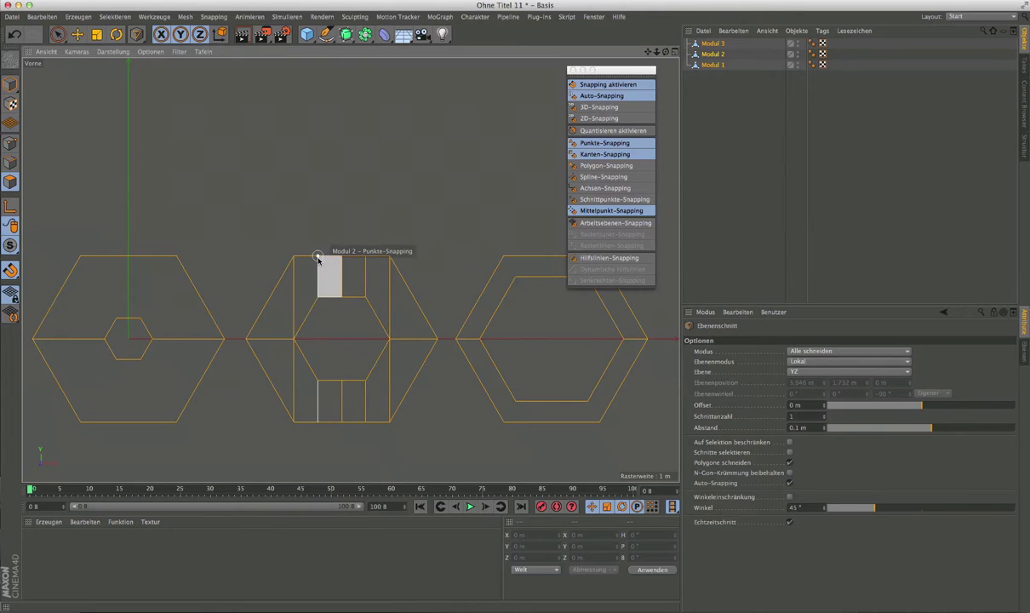
click(269, 300)
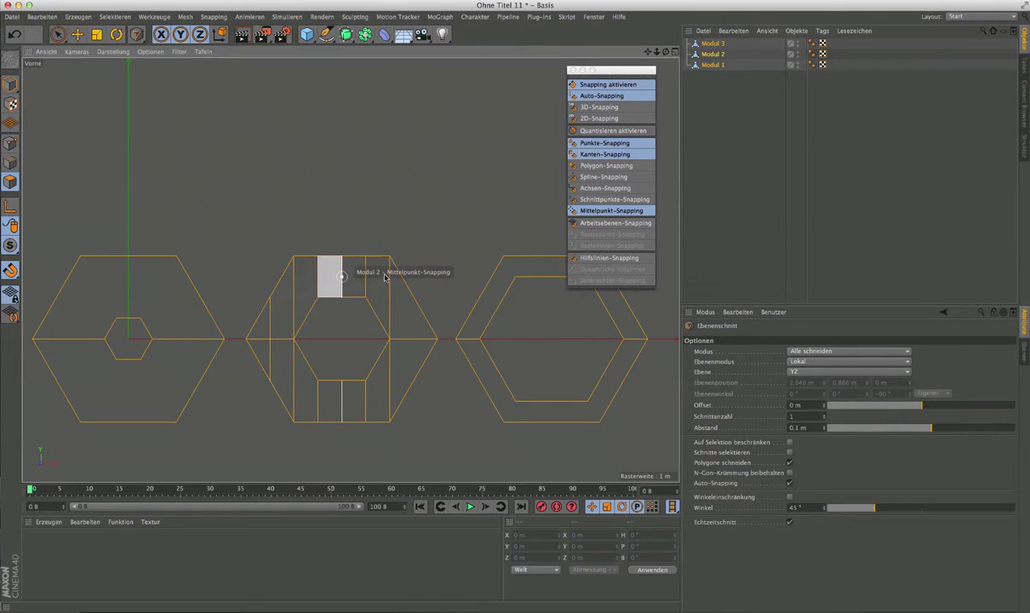
click(414, 300)
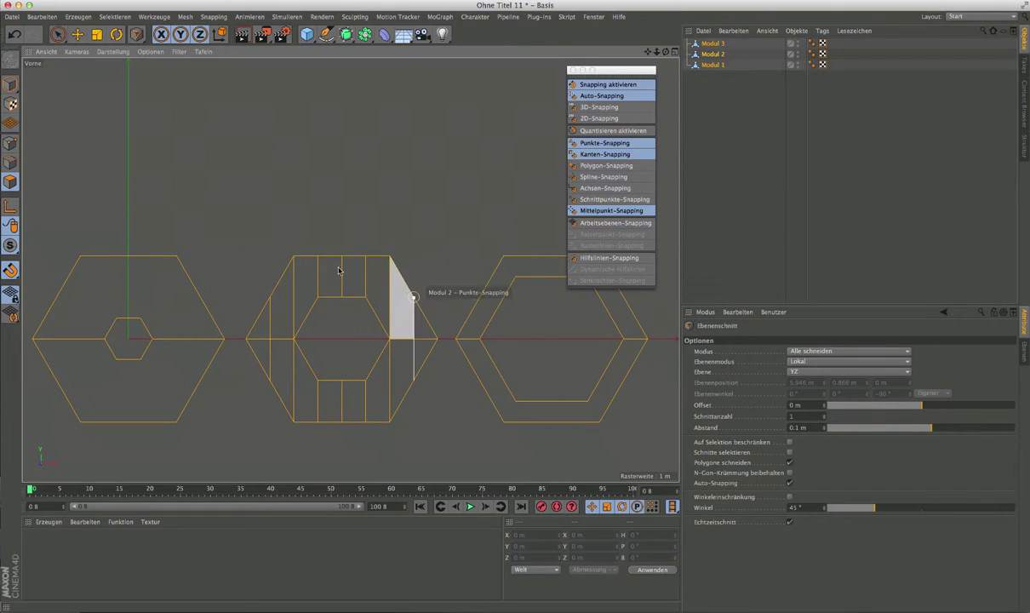
Add vertical plane cuts across the left and right hexagon modules, including Modul 3's faces.
click(176, 257)
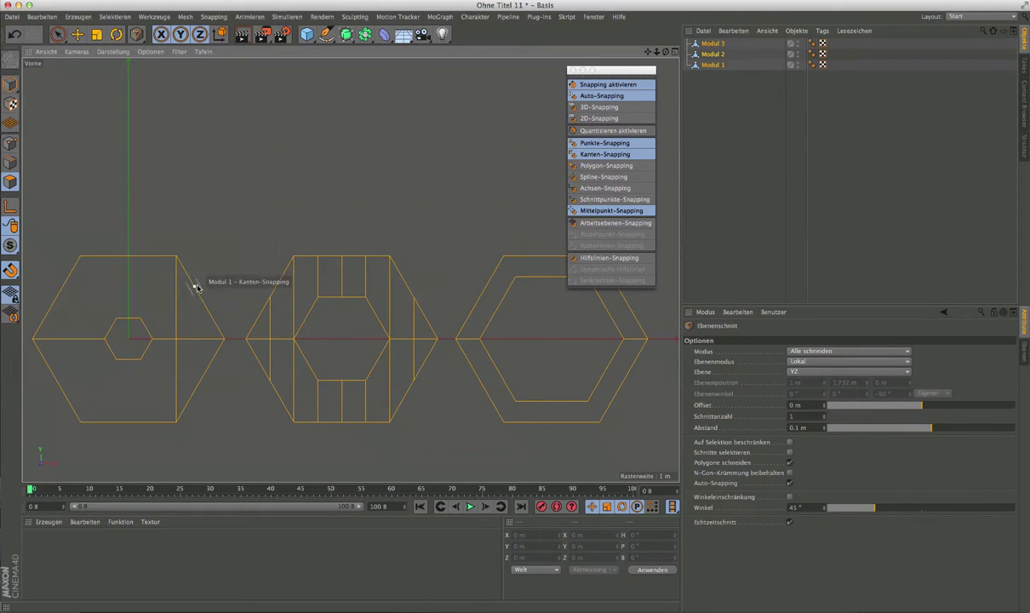
click(200, 300)
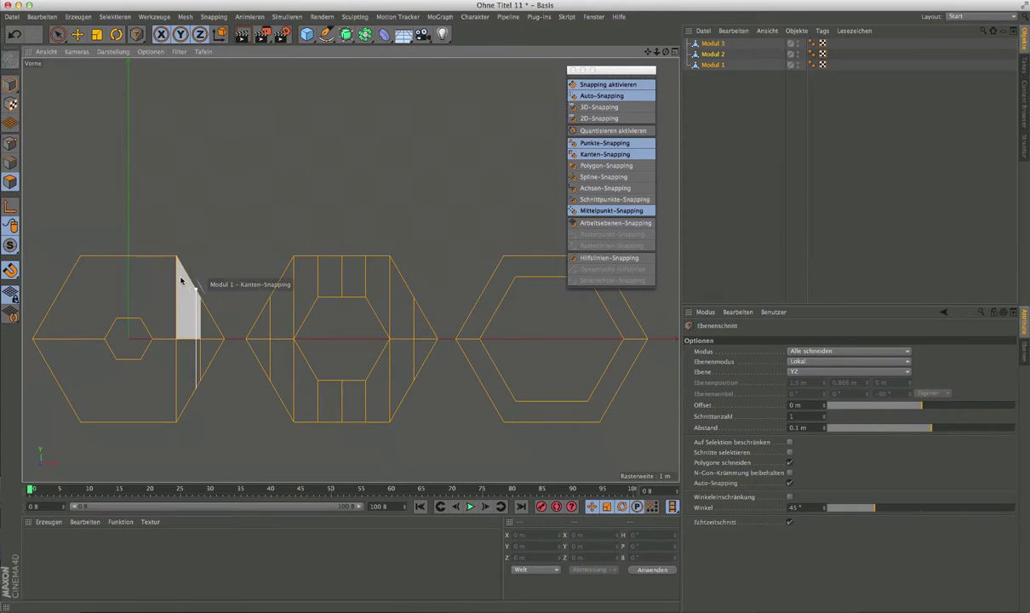
click(130, 257)
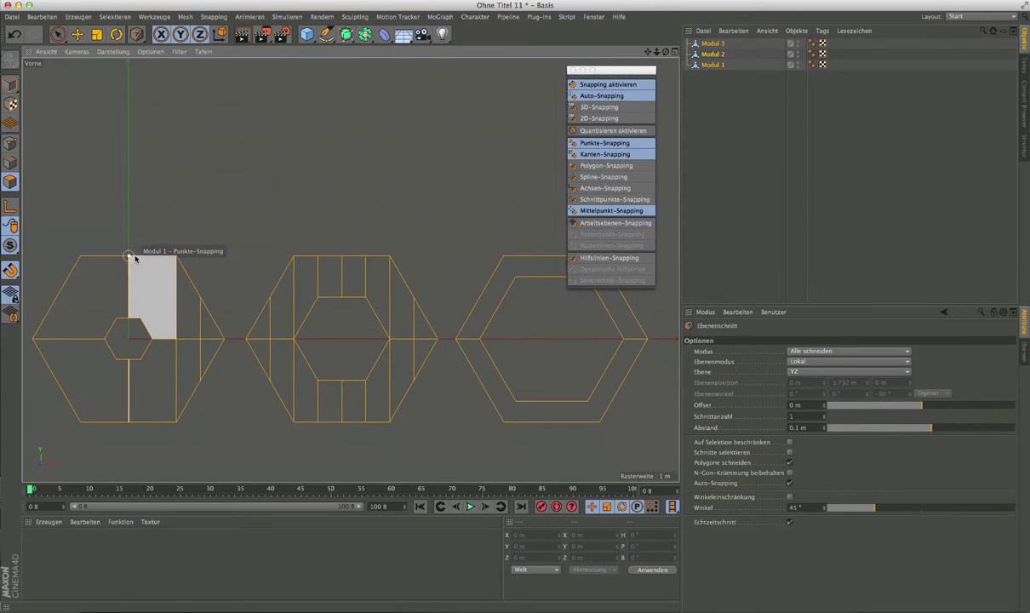
click(151, 256)
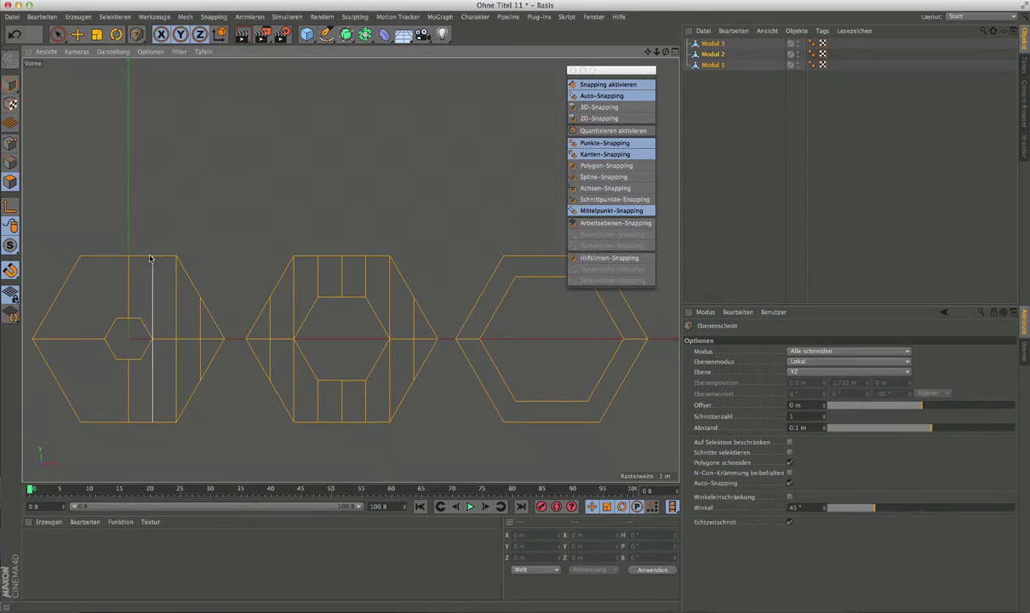
click(104, 255)
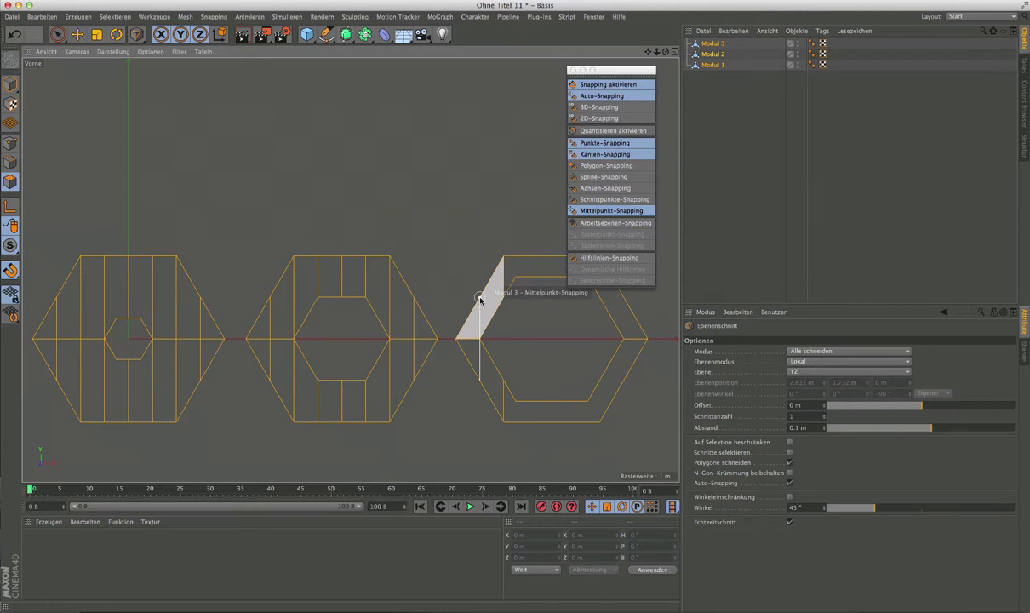
click(551, 423)
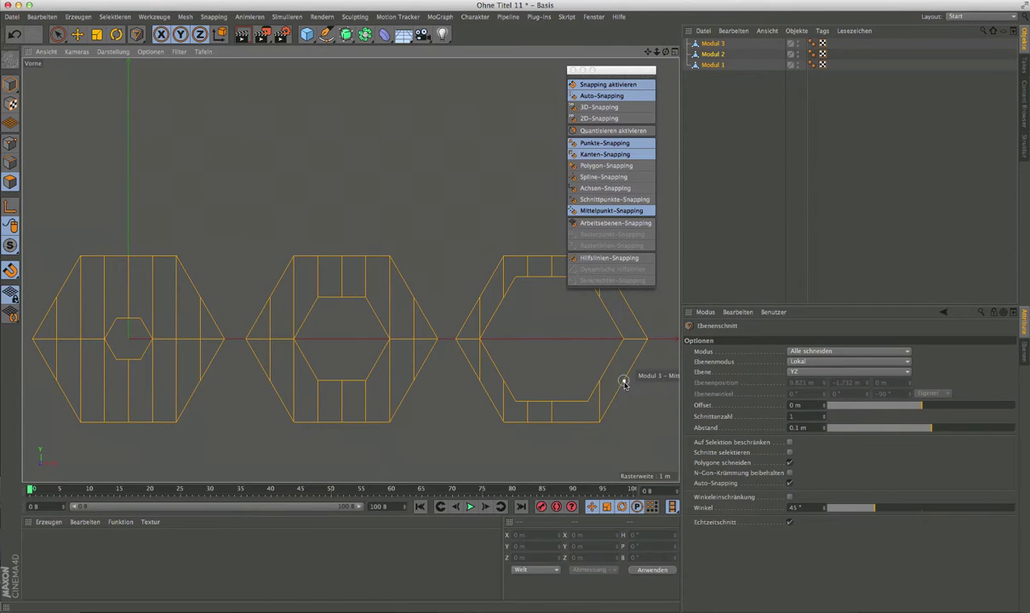
click(631, 350)
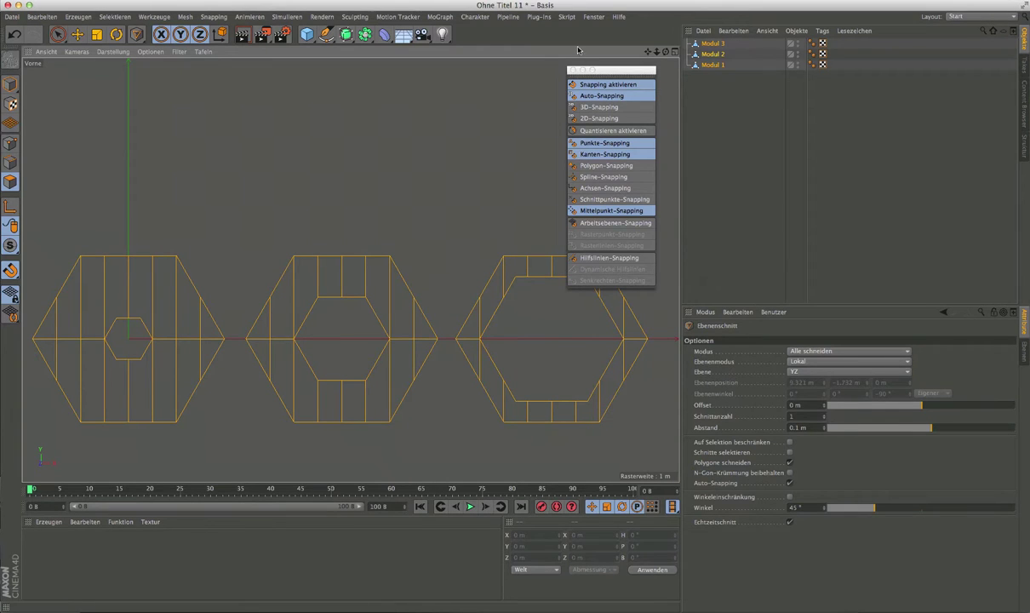
Disable 'Snapping aktivieren', close the floating snapping palette and zoom out.
drag(606, 74, 587, 93)
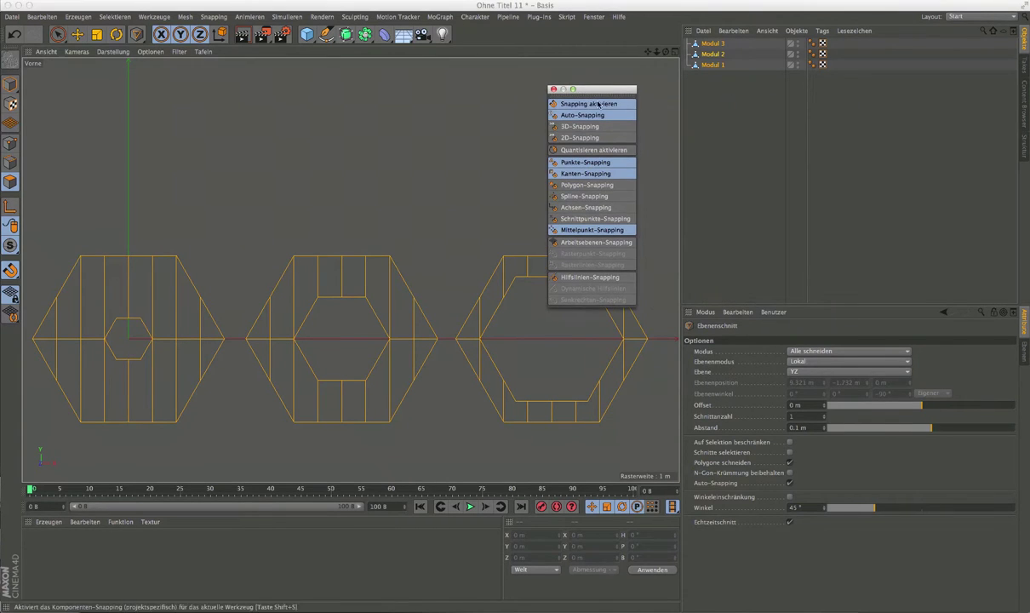
click(566, 103)
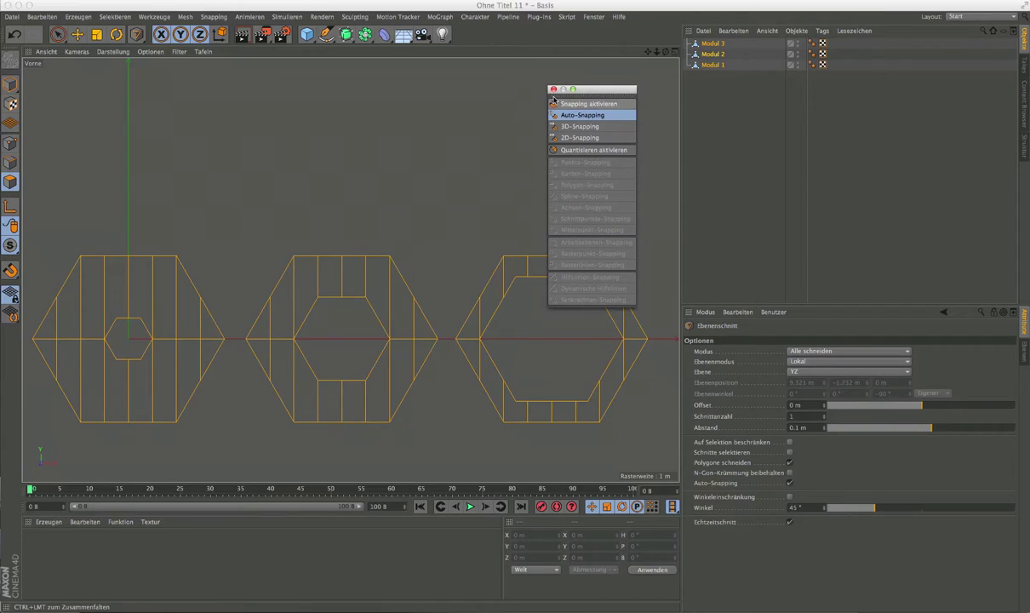
click(552, 89)
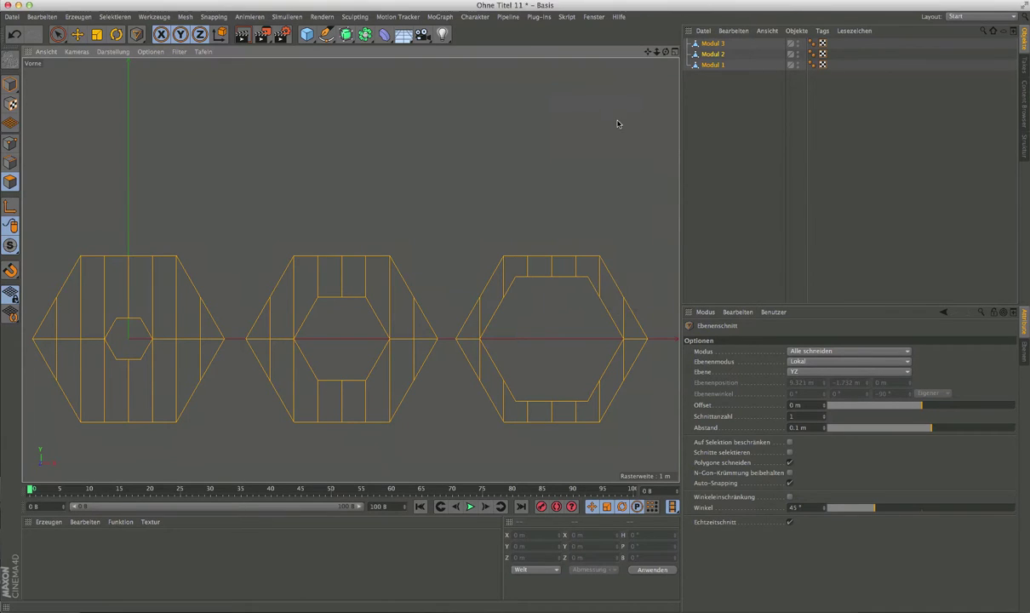
scroll(548, 183, down, 2)
scroll(524, 198, down, 2)
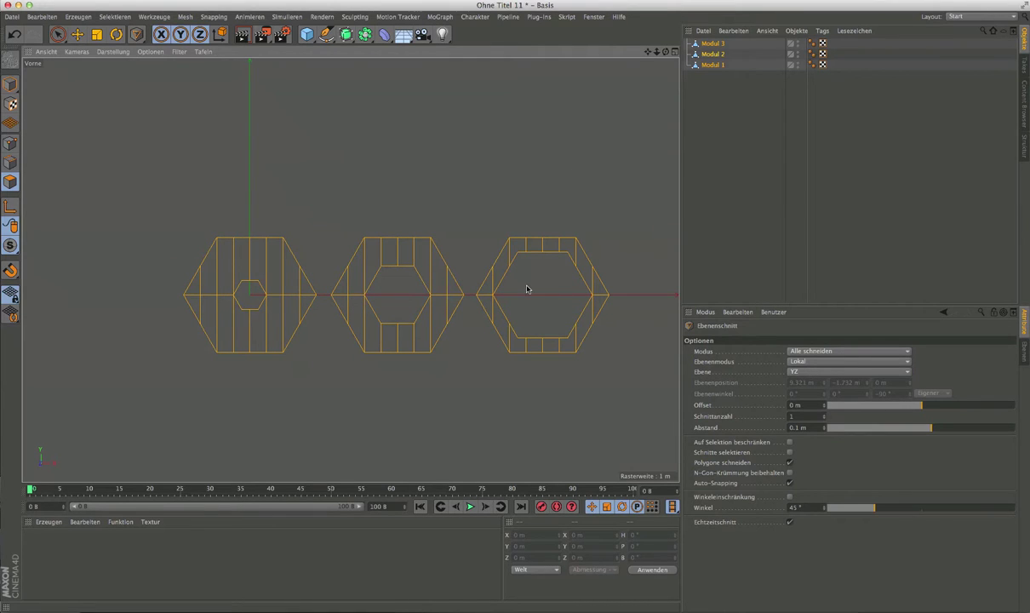
Maximise the Perspective view and orbit to inspect the three sliced hexagon modules.
click(675, 55)
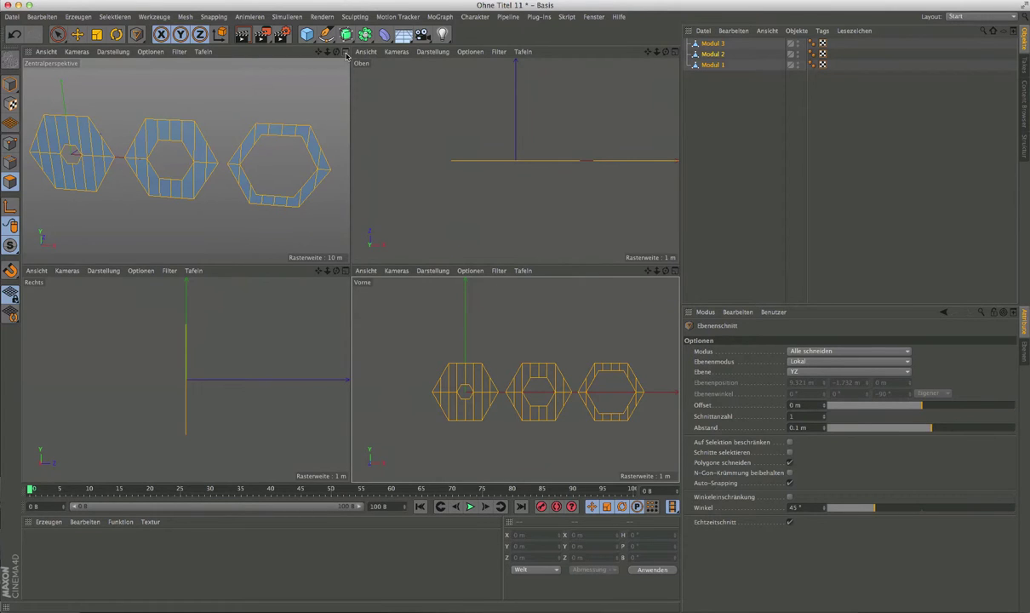
key(F1)
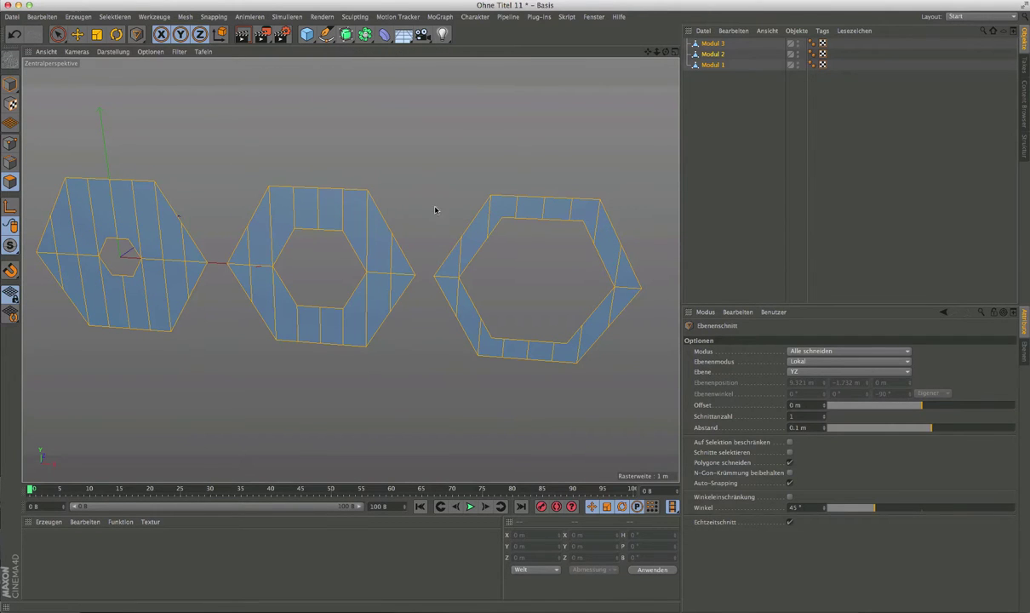
alt+drag(434, 210, 407, 219)
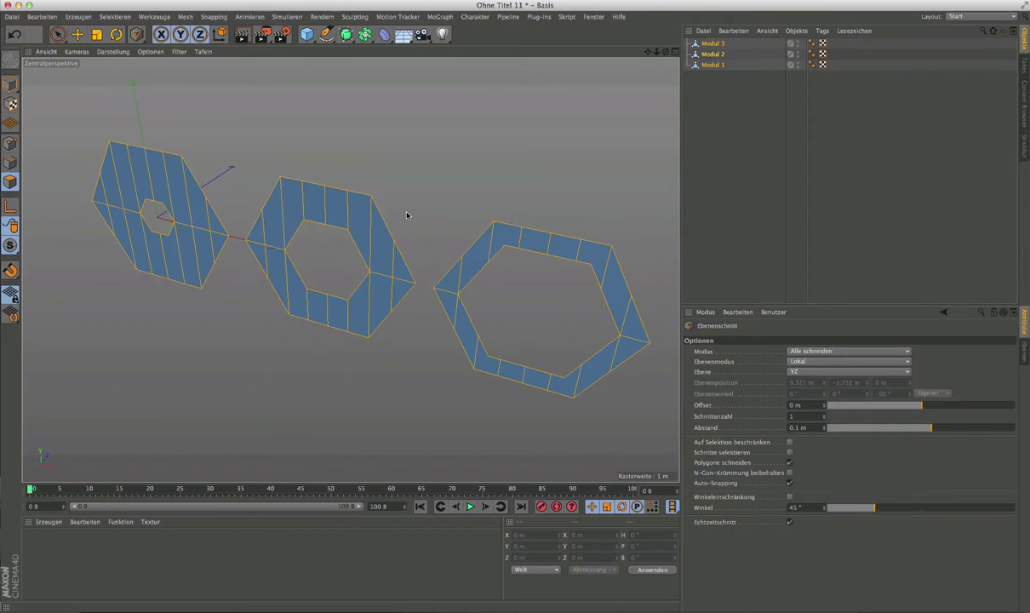
scroll(406, 216, down, 2)
scroll(400, 213, down, 2)
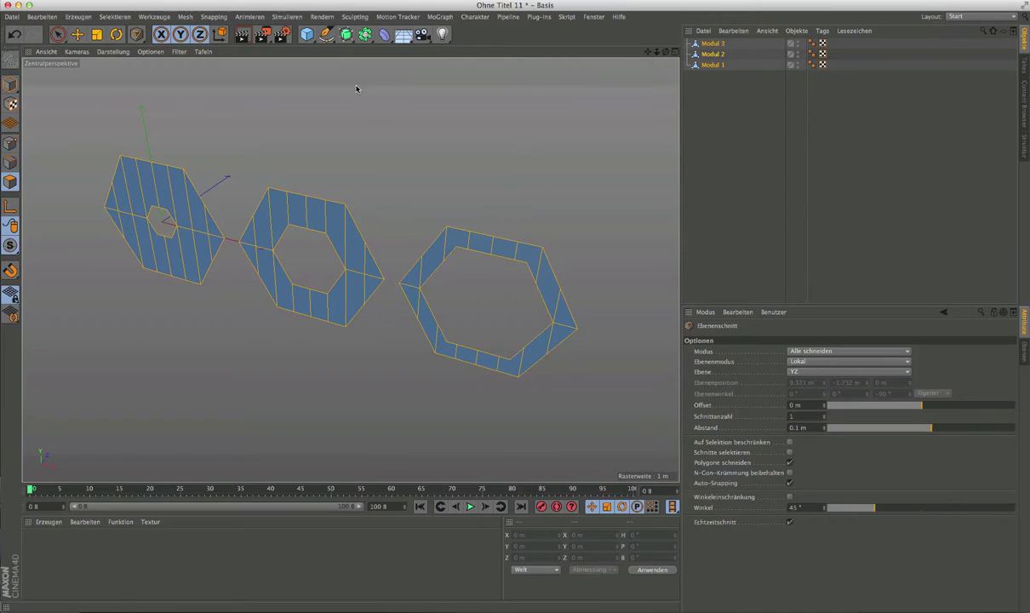
Add a Kleidungs-Oberfläche from the Simulieren > Kleidung menu.
click(286, 16)
mouse_move(289, 32)
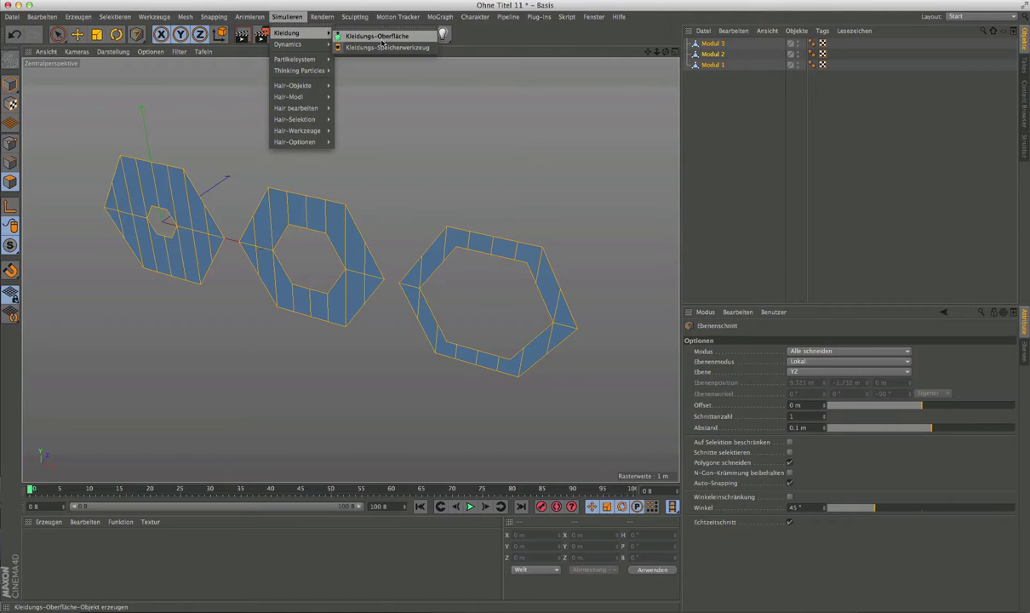
click(384, 37)
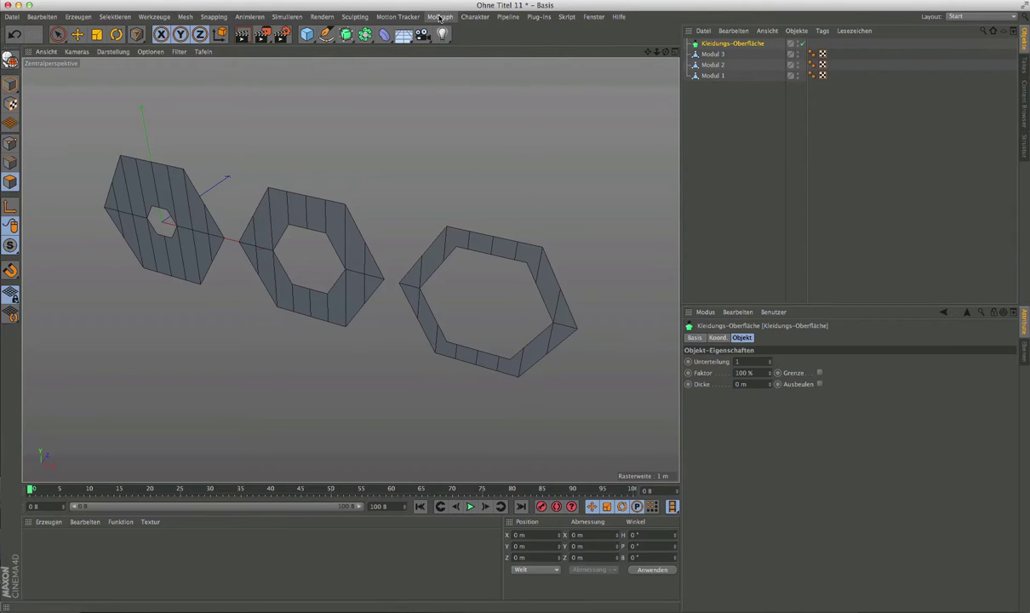
Create a MoGraph Klon object and set its Modus to Wabenanordnung.
click(439, 18)
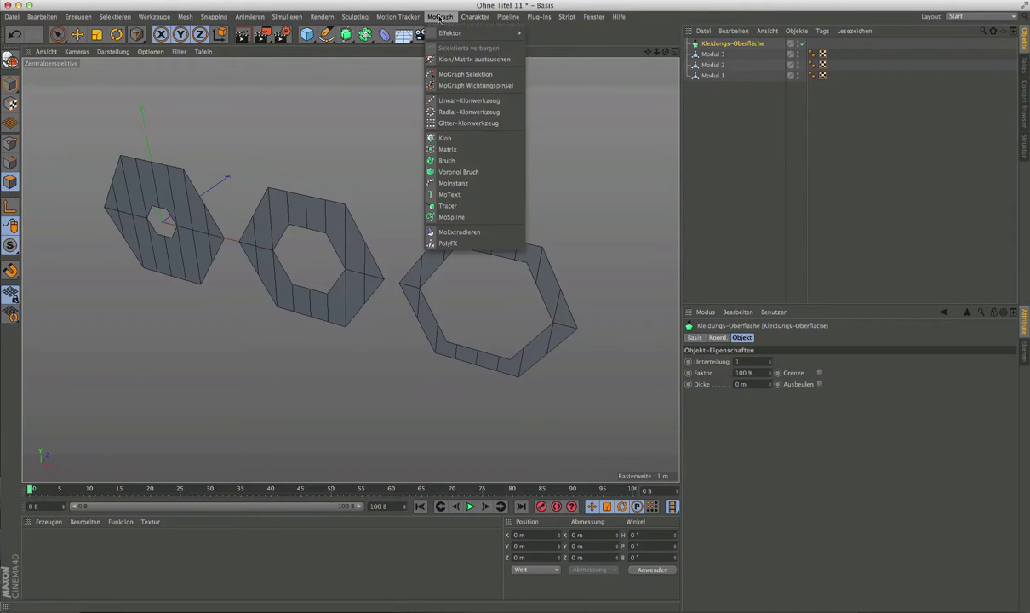
click(446, 139)
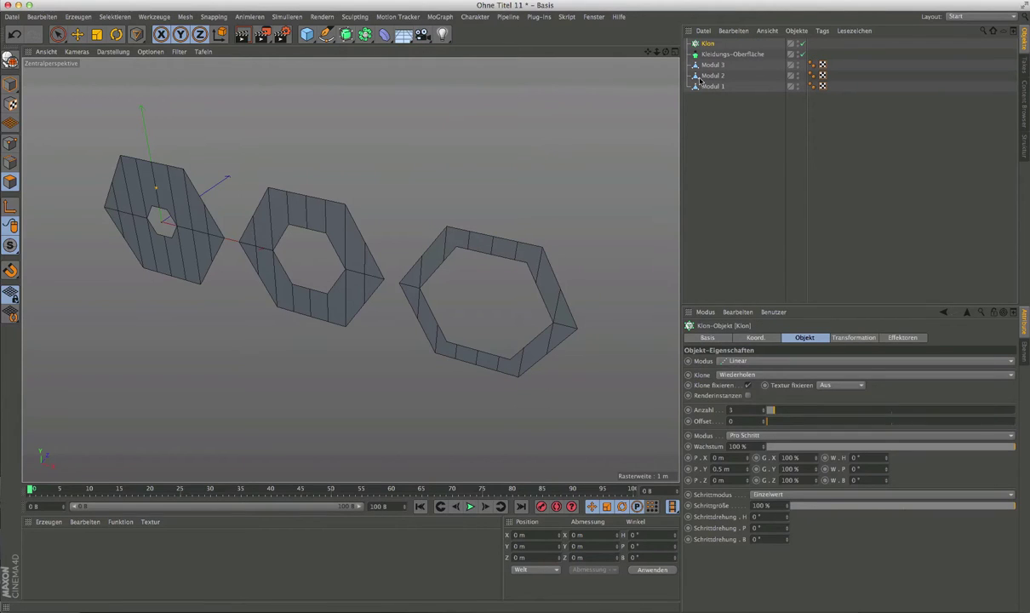
click(723, 360)
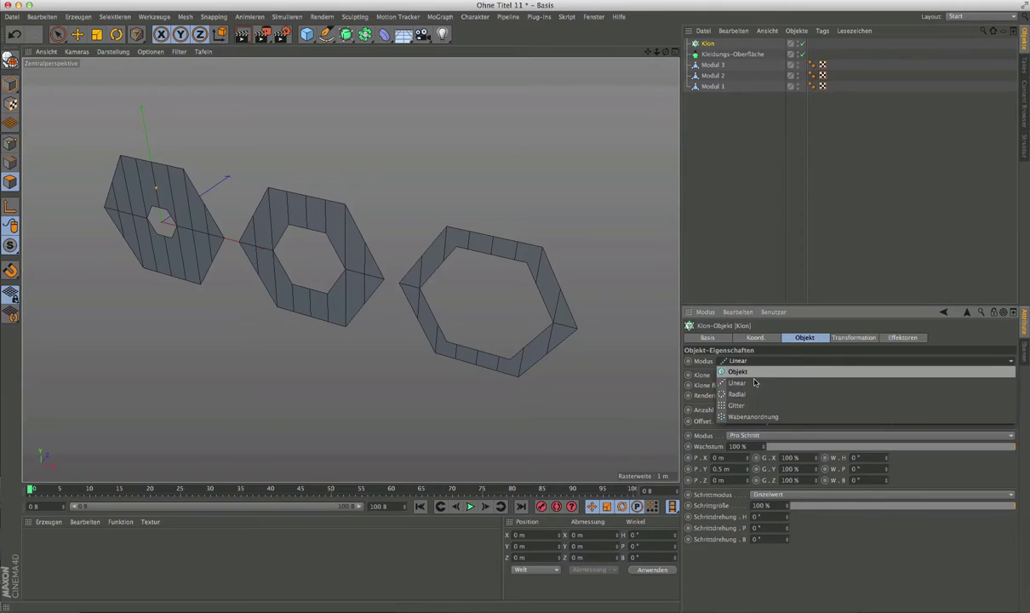
click(728, 396)
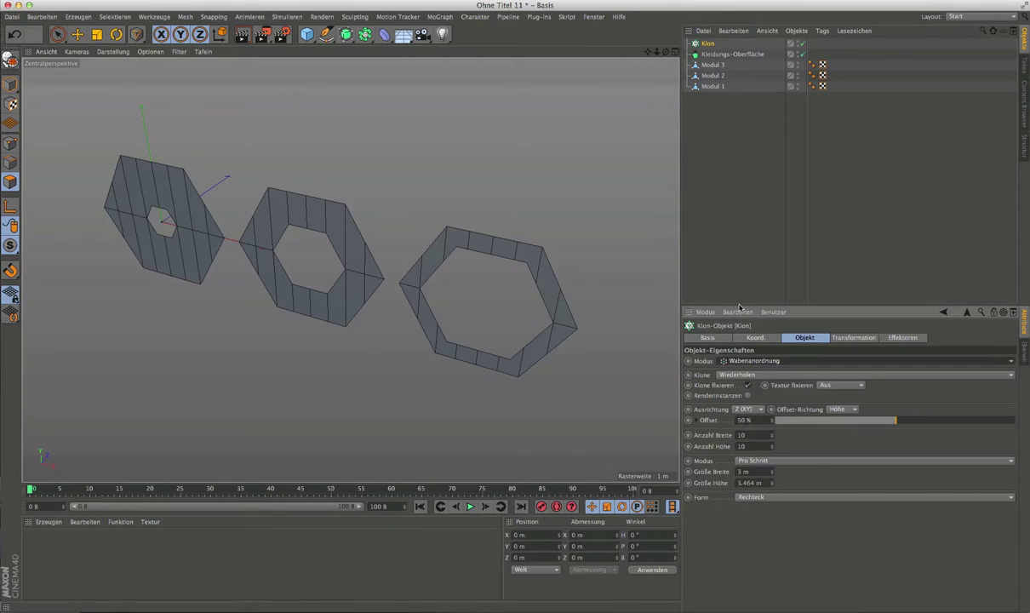
Place Modul 1, 2 and 3 under Klon and frame the resulting honeycomb wall.
drag(733, 115, 700, 68)
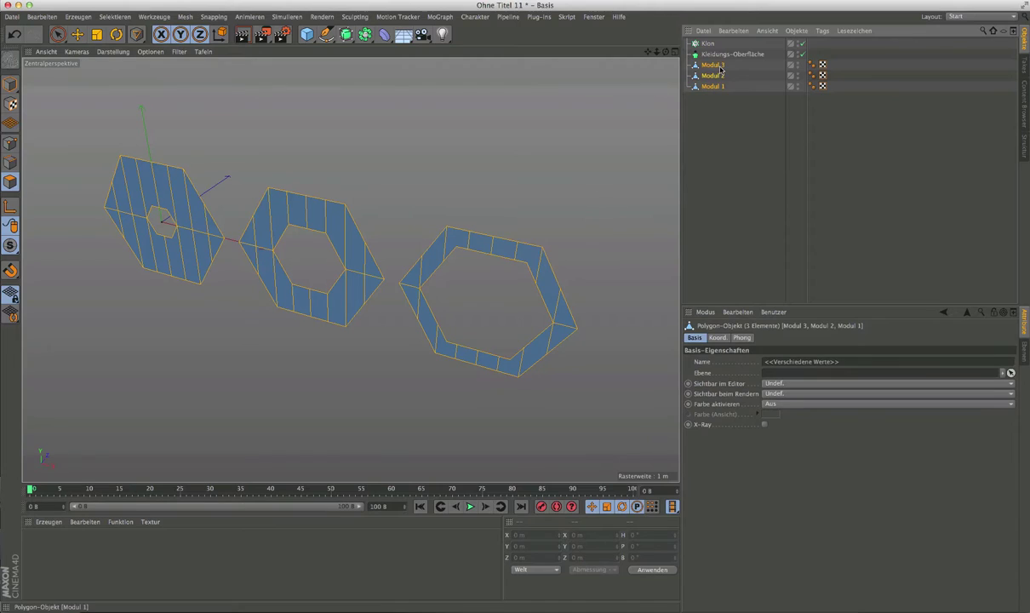
drag(716, 70, 705, 43)
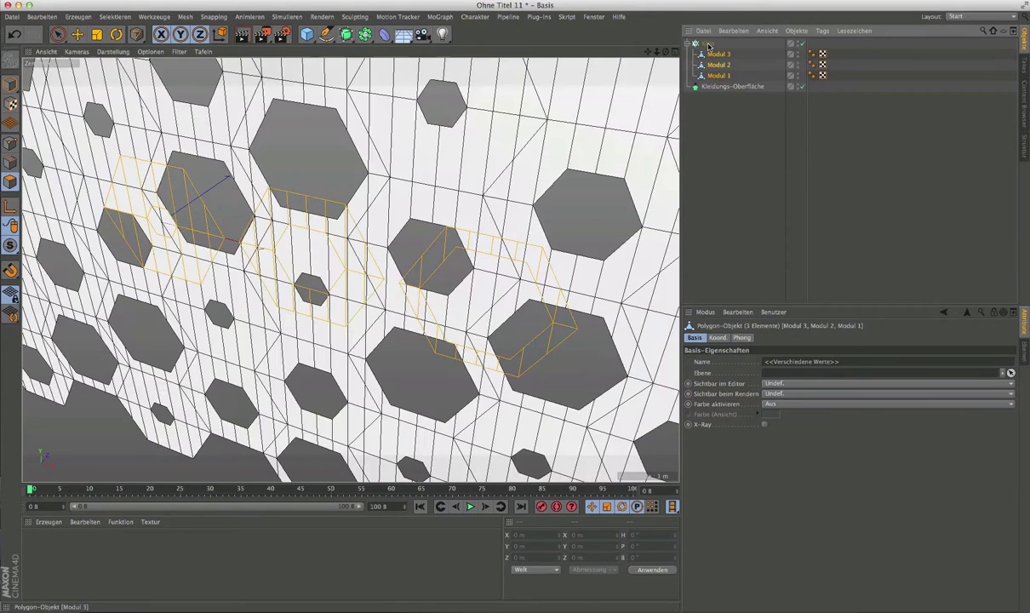
key(h)
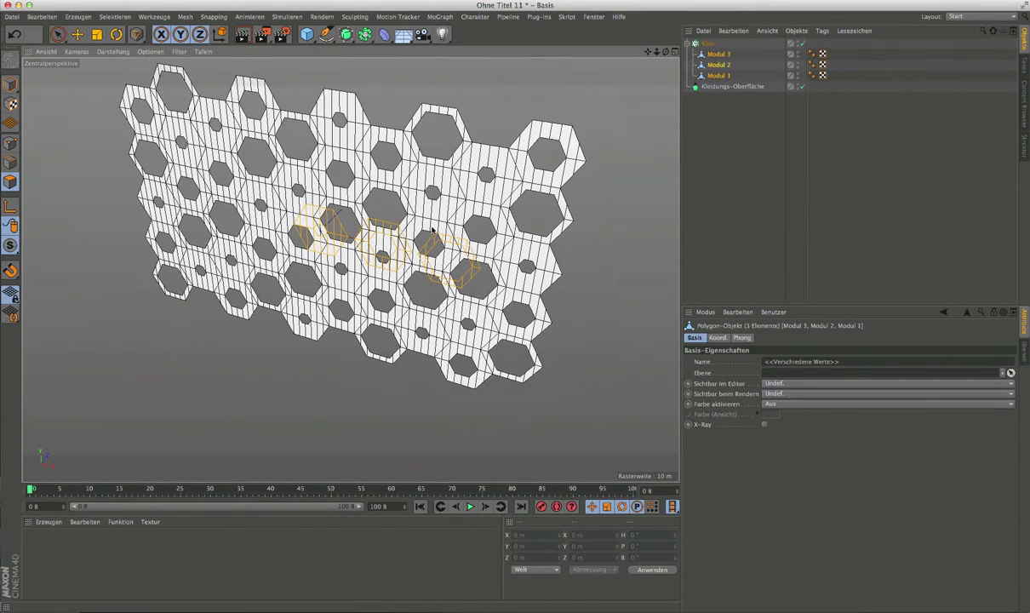
alt+drag(353, 69, 334, 80)
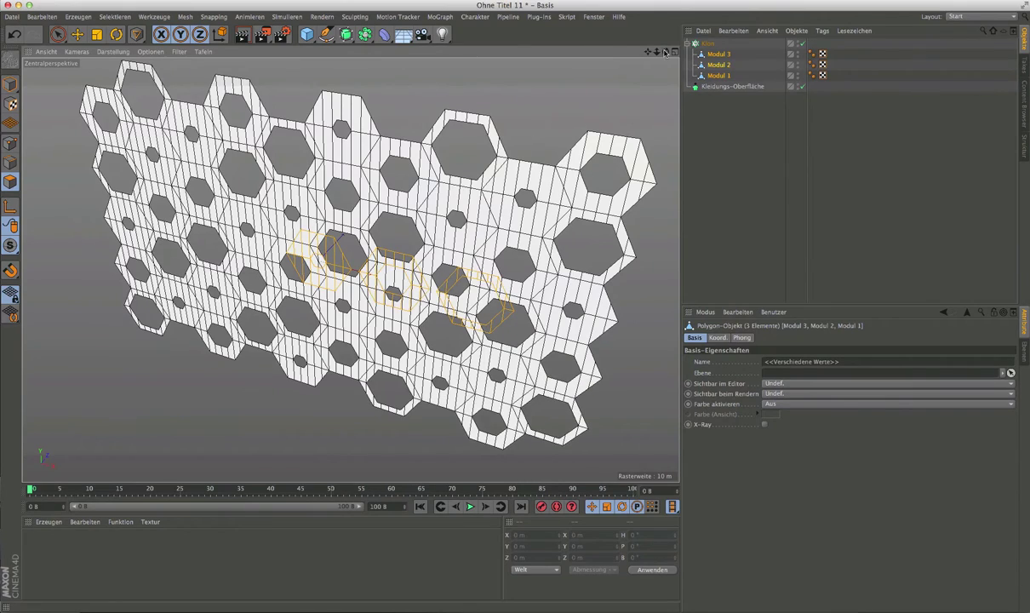
scroll(349, 270, up, 3)
alt+drag(349, 270, 330, 254)
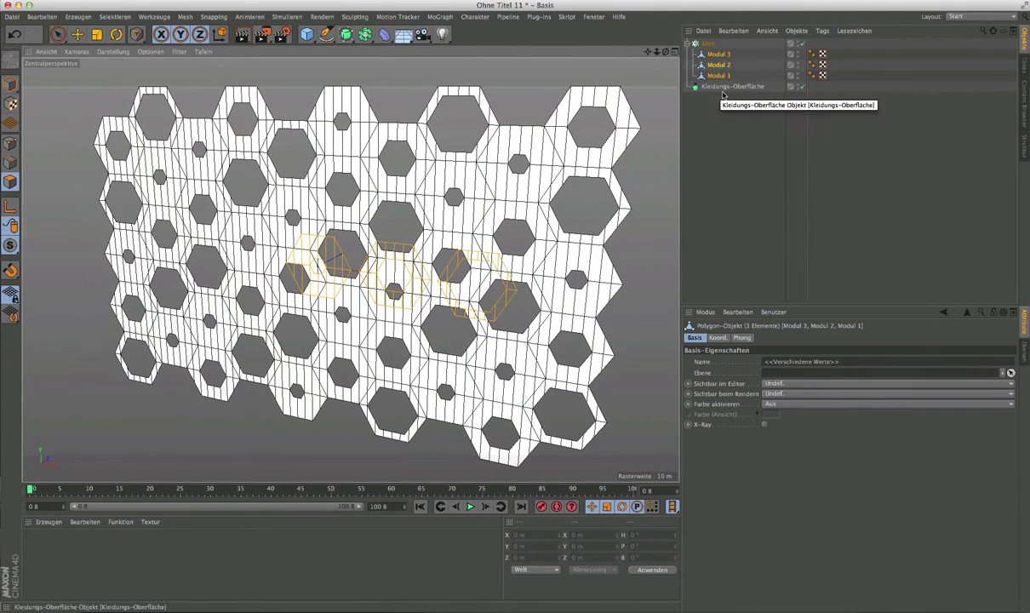
Select Modul 3 and switch to brush selection, then reselect the Klon object.
click(707, 42)
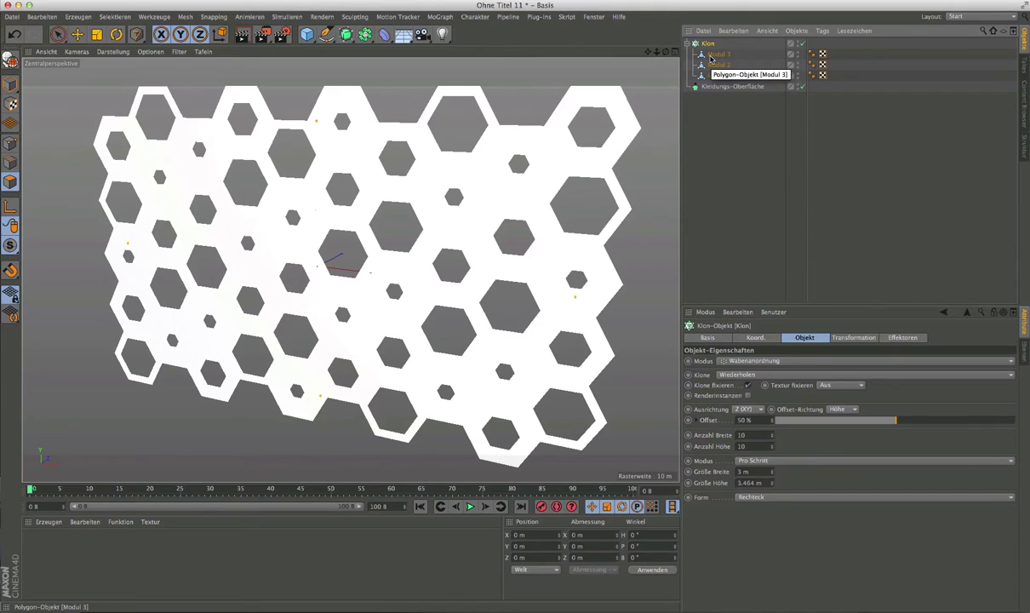
click(714, 54)
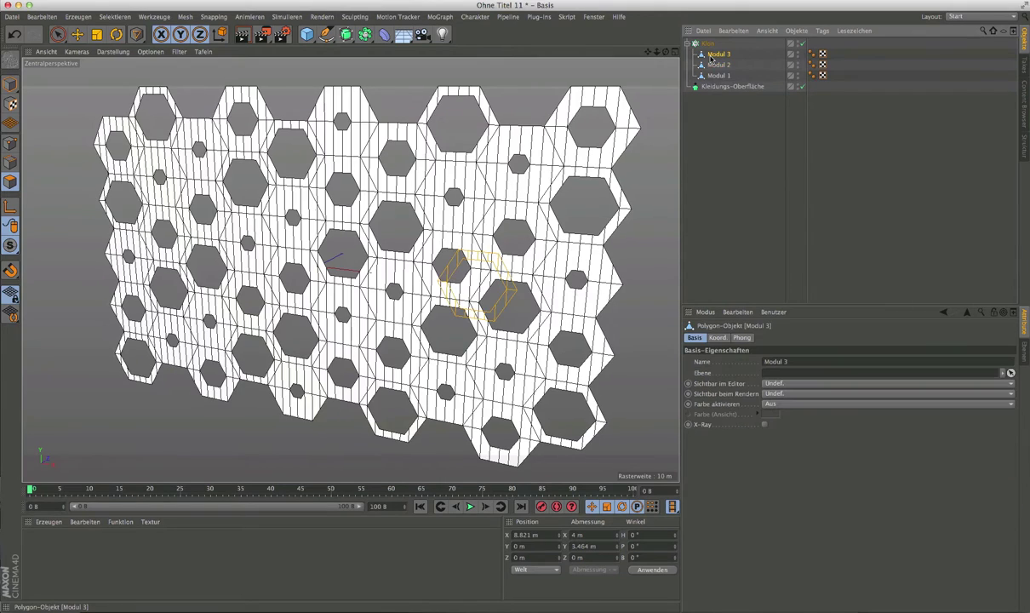
click(58, 36)
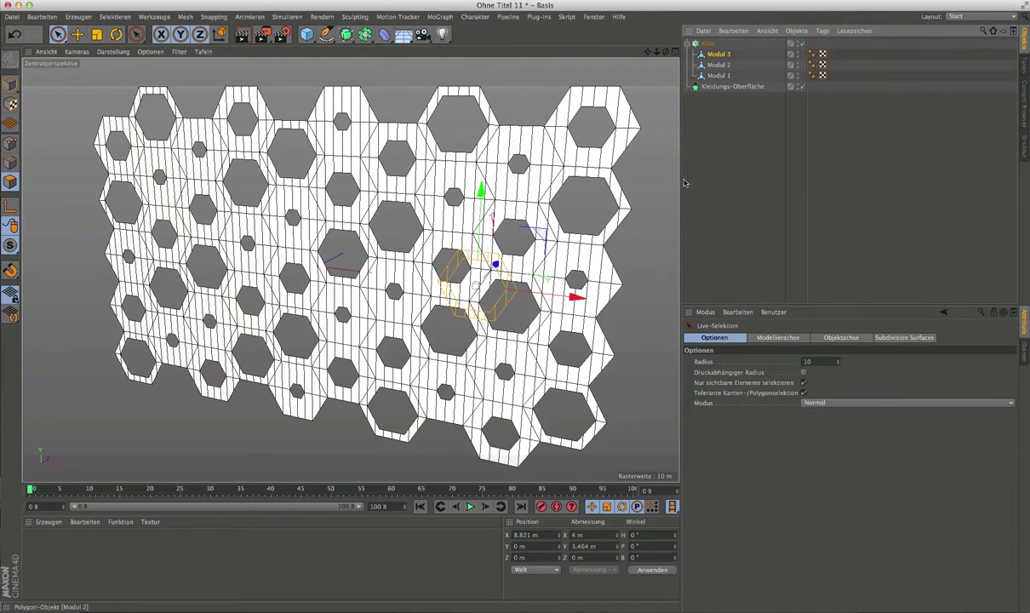
click(707, 43)
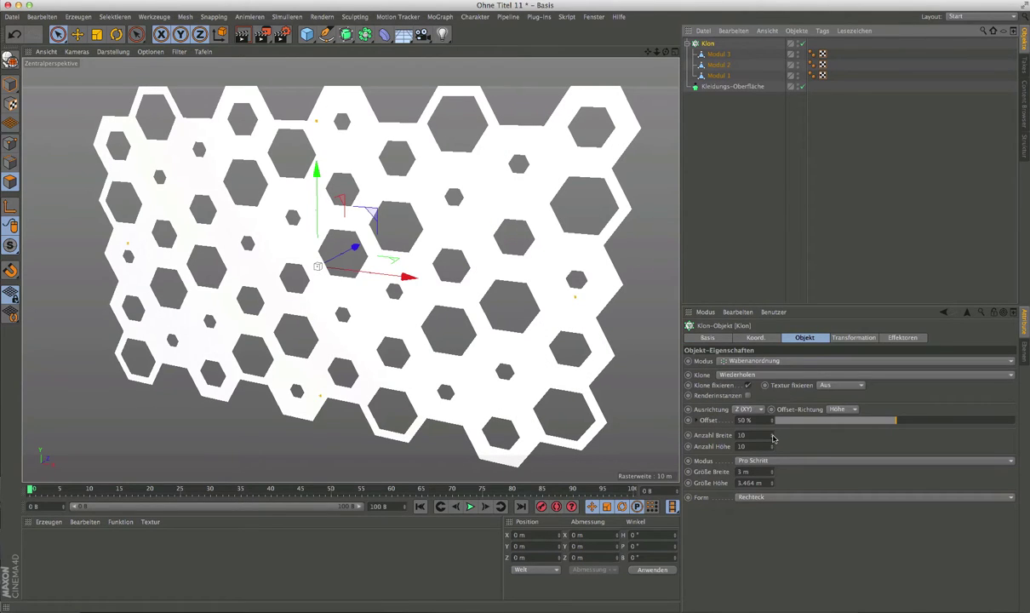
Drag the clone counts to 17 across and 30 high, then frame the wall.
drag(773, 437, 773, 429)
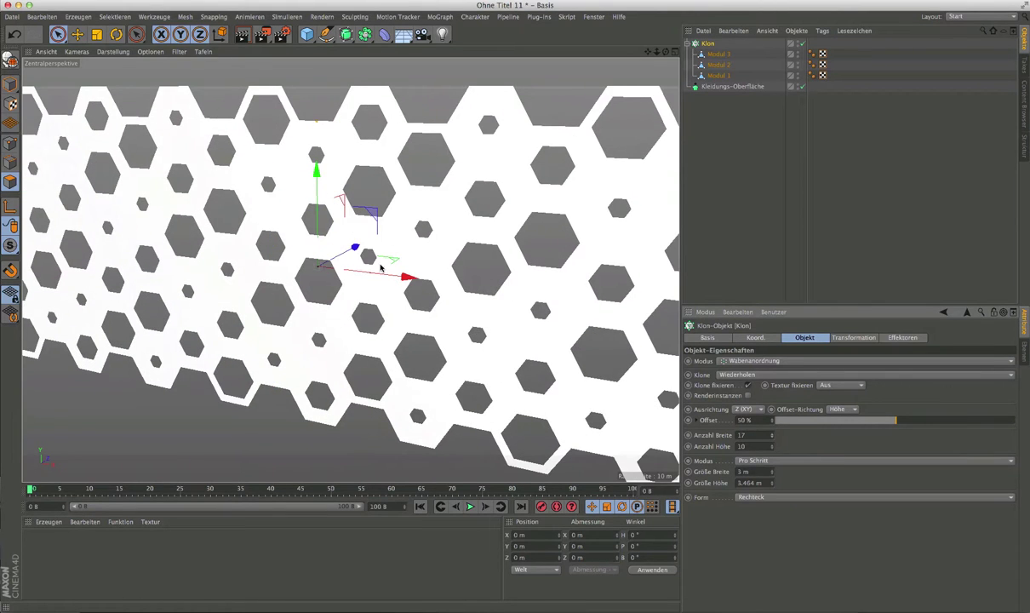
scroll(449, 289, down, 3)
scroll(449, 289, down, 2)
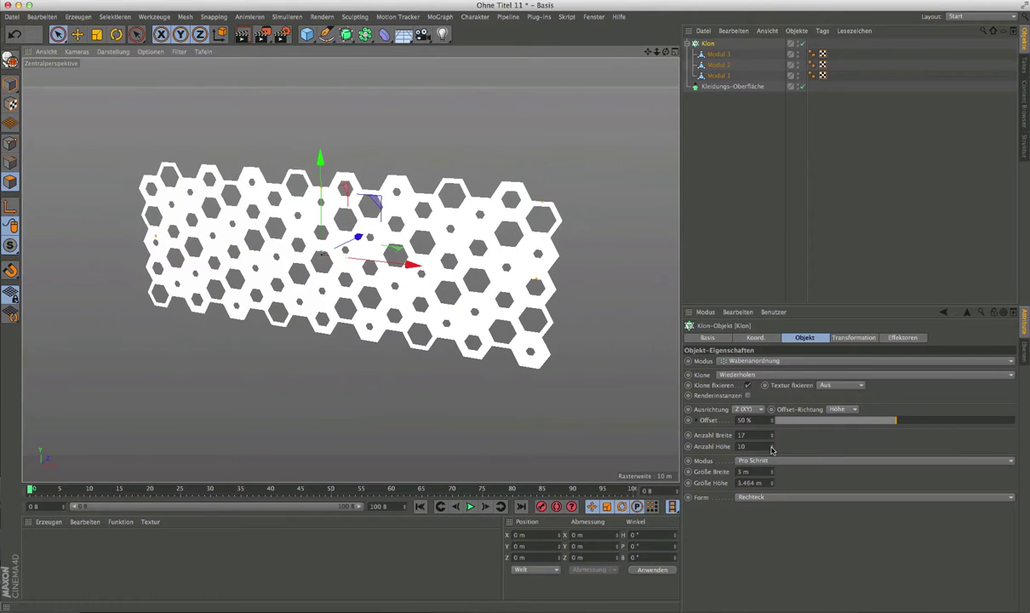
drag(773, 448, 773, 426)
key(h)
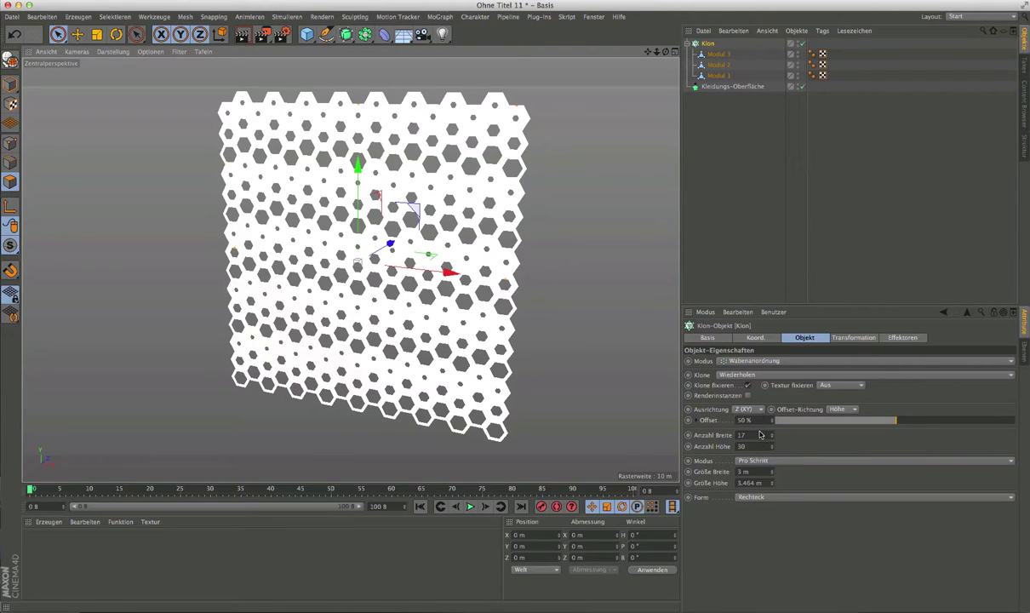
Set Anzahl Breite to 33 and Anzahl Höhe to 42, then view the wall at an angle.
click(725, 434)
text(33)
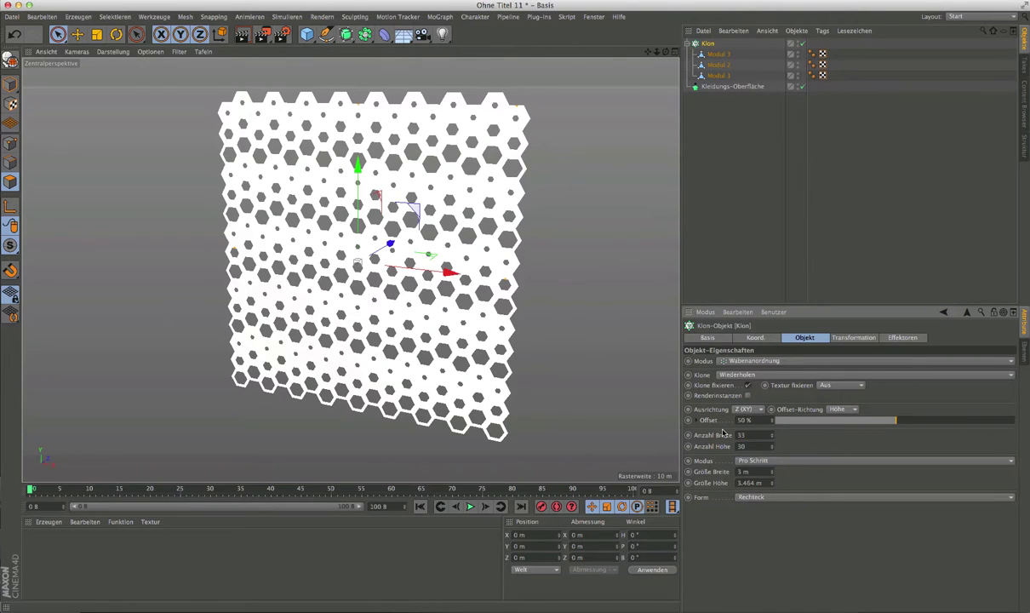
key(Return)
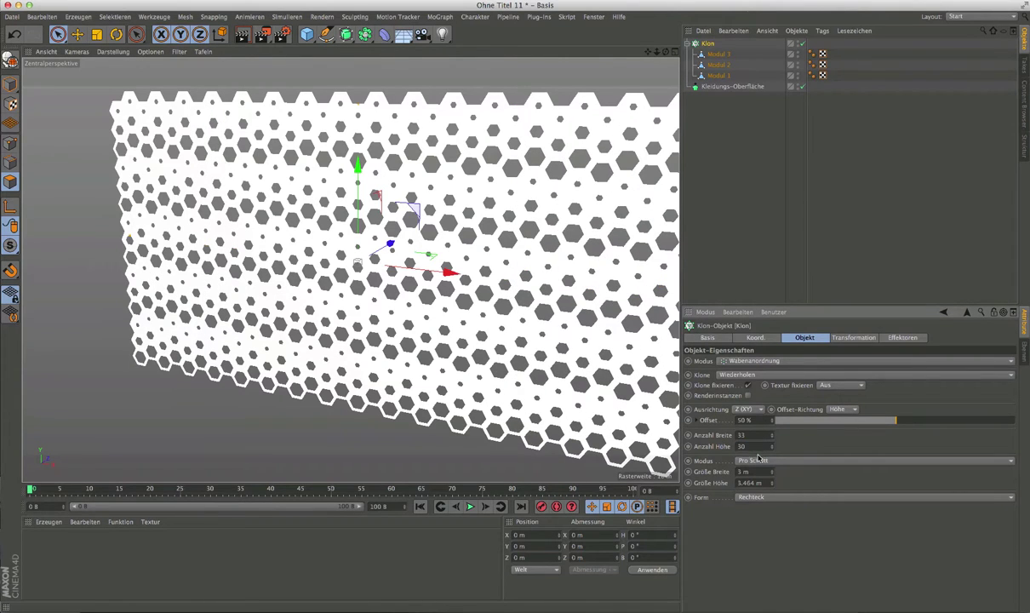
click(742, 446)
text(42)
key(Return)
scroll(306, 238, down, 3)
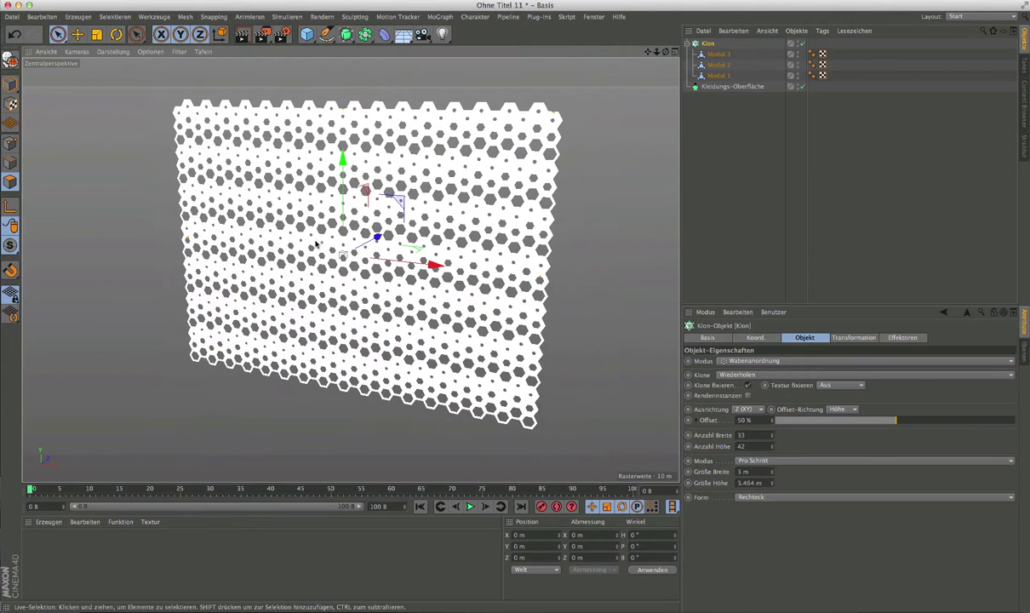
alt+drag(316, 245, 739, 349)
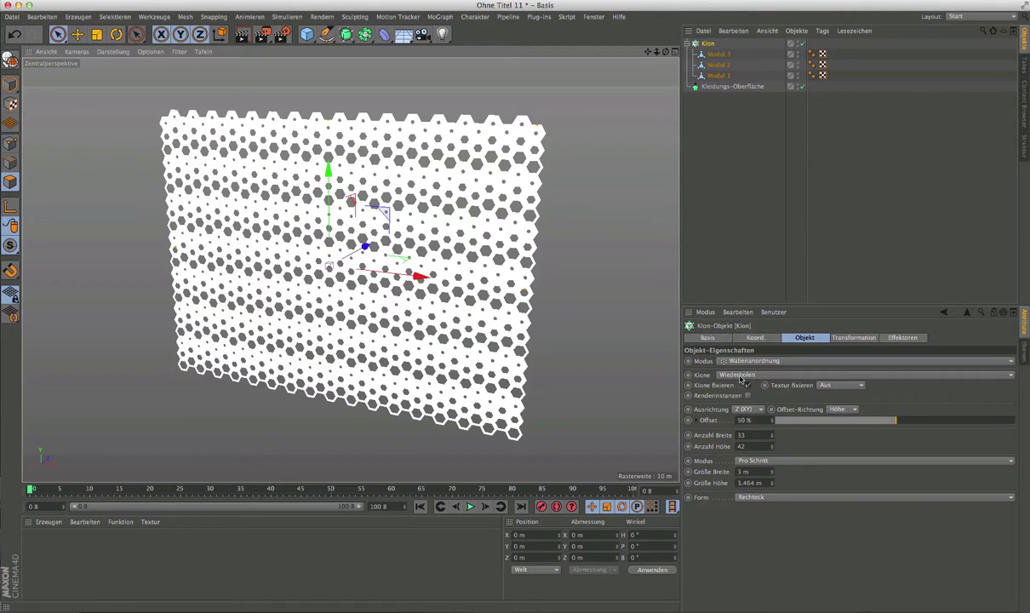
Switch Klone to Zufall and step the Startwert seed down to 123452.
click(739, 375)
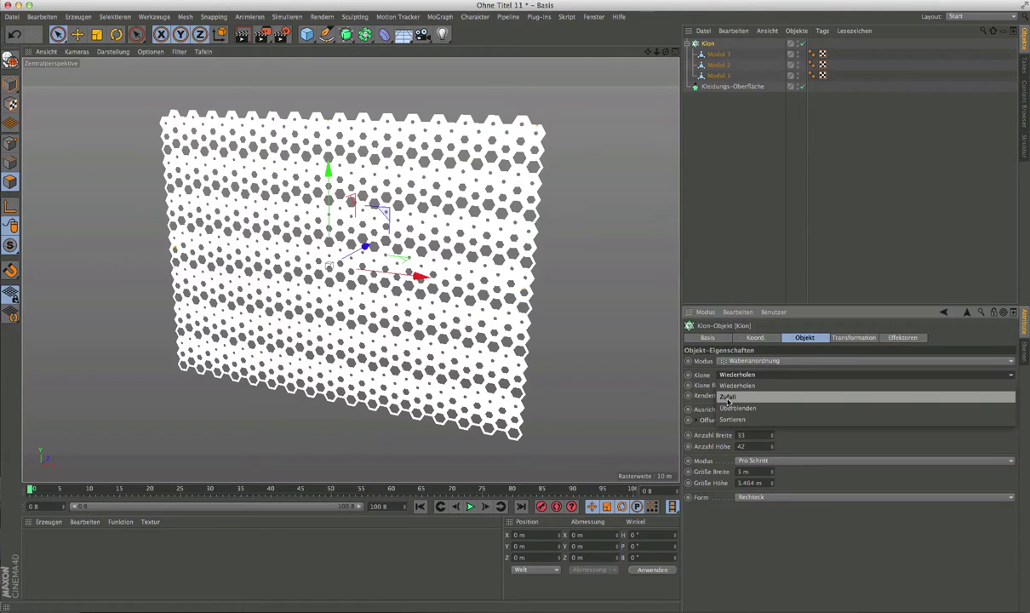
click(730, 398)
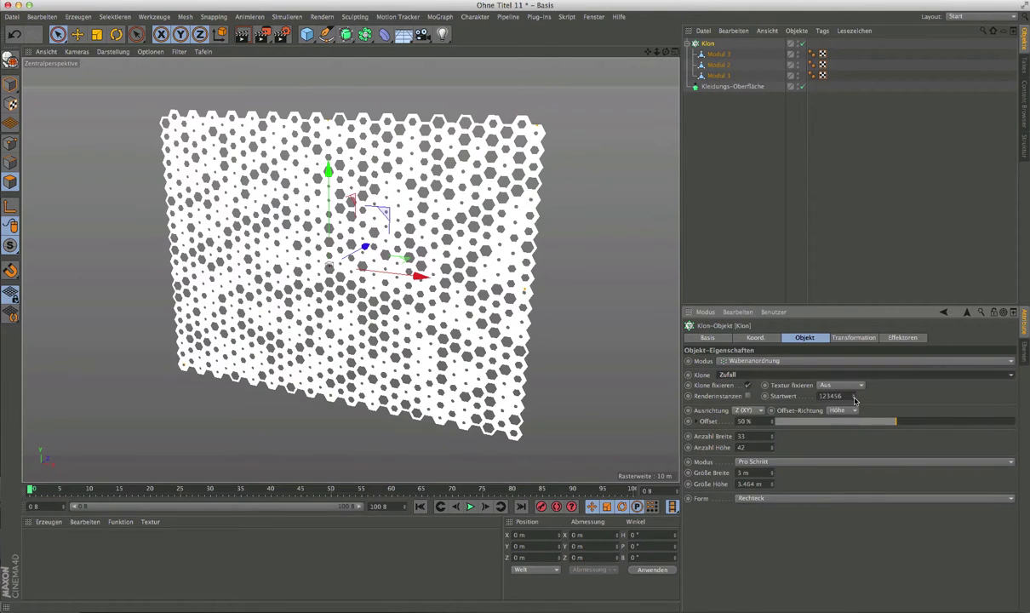
click(854, 399)
click(854, 399)
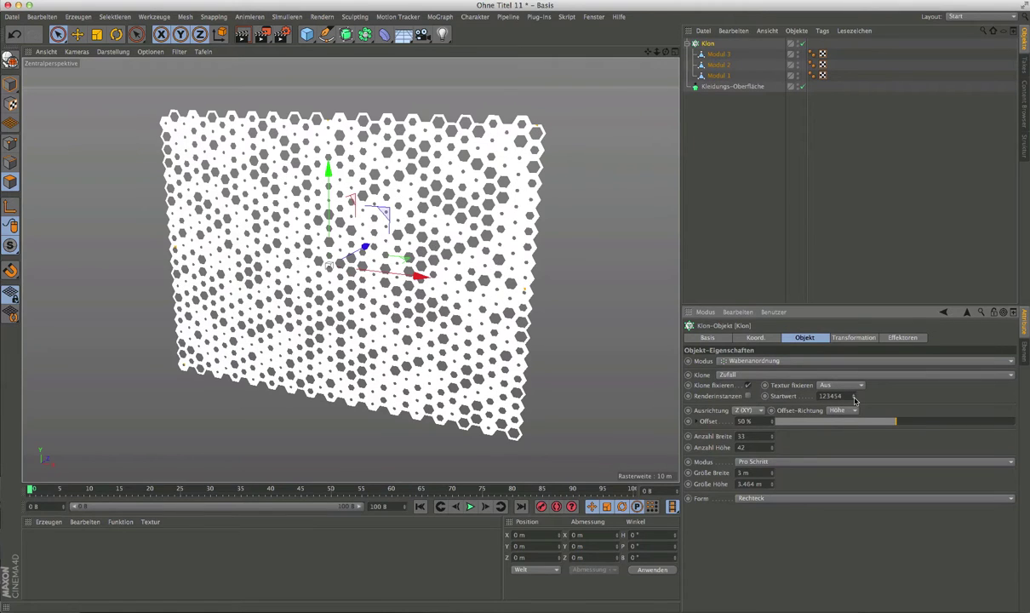
click(854, 399)
click(854, 399)
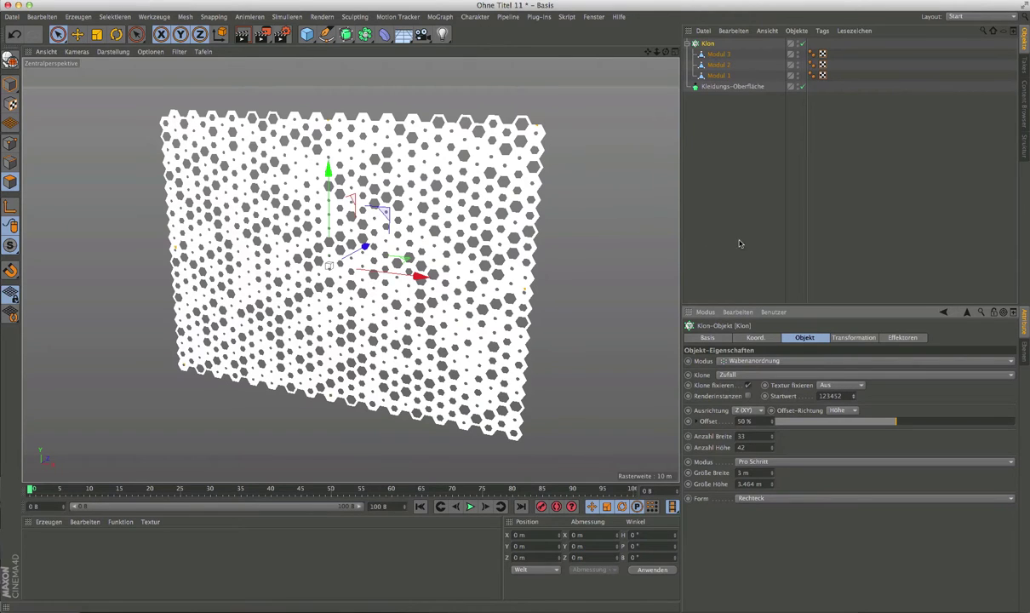
Add a Shader effector with Skalierung unchecked and disable the Klon object.
click(440, 16)
mouse_move(473, 32)
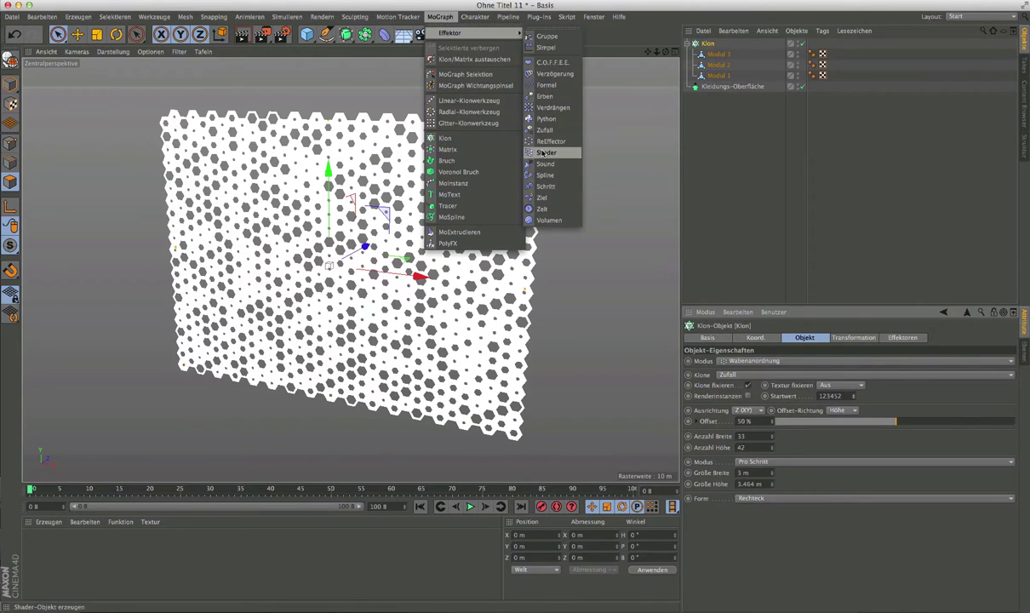
click(545, 153)
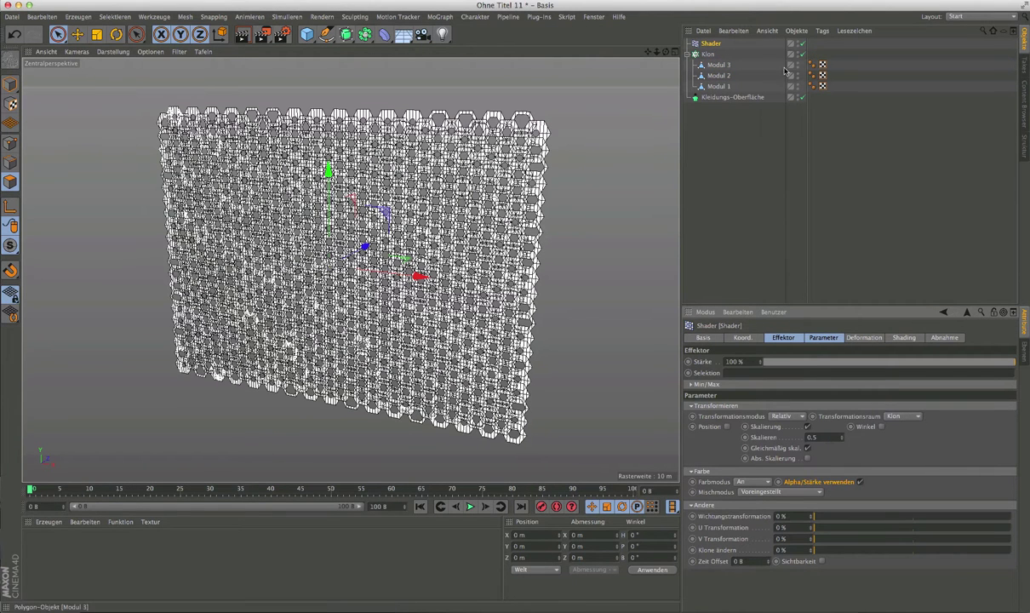
click(806, 426)
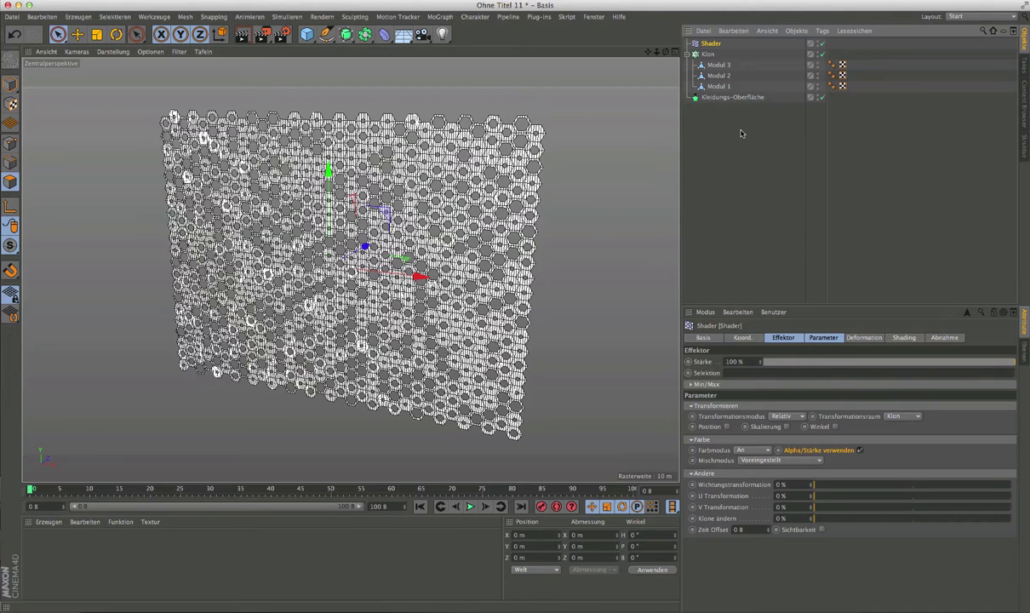
click(821, 55)
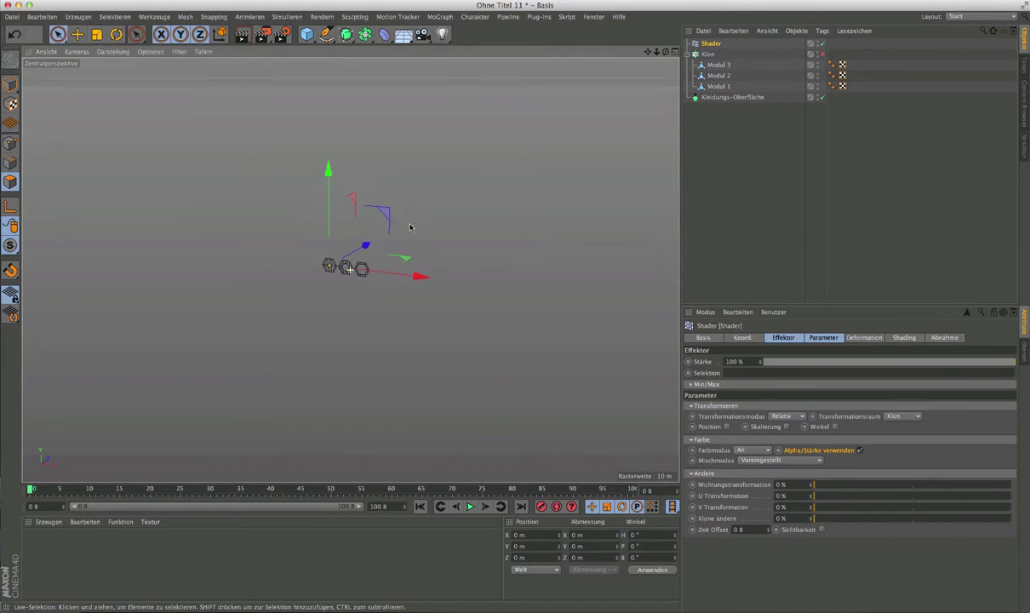
Create a Rechteck spline lying in the XZ plane.
alt+drag(409, 226, 407, 247)
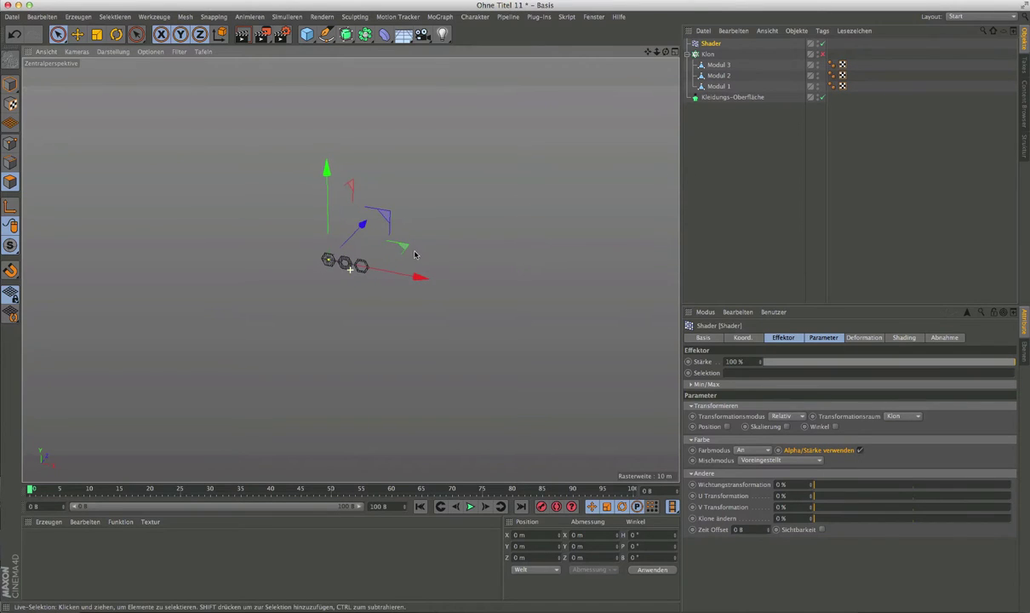
click(326, 35)
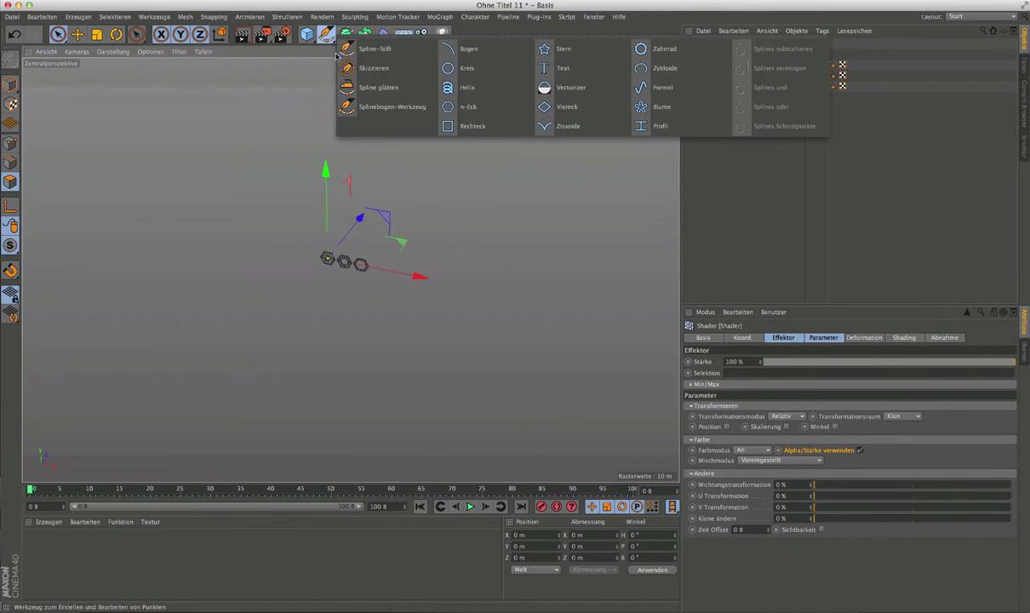
click(475, 125)
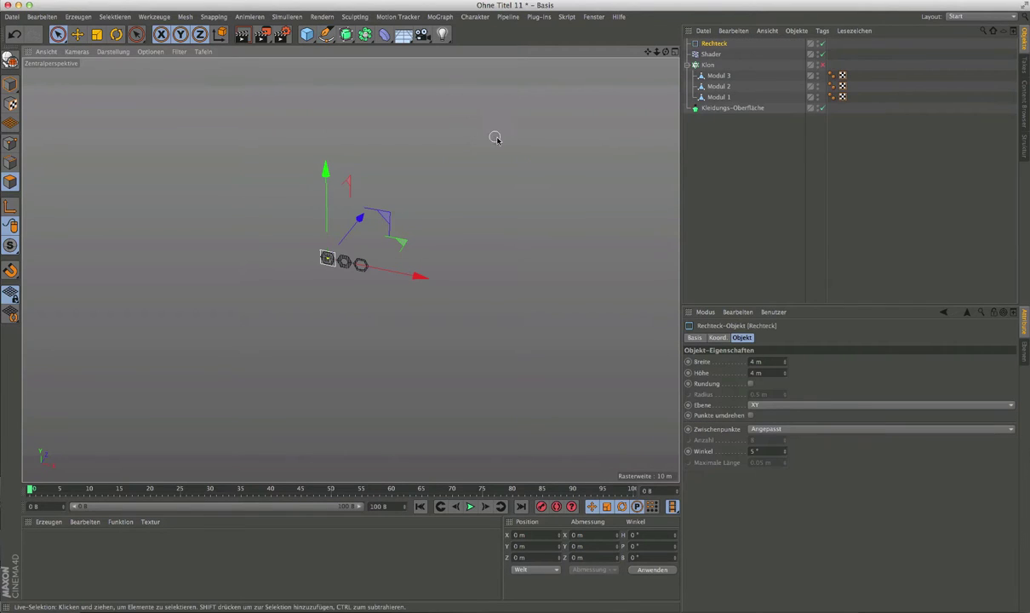
click(756, 405)
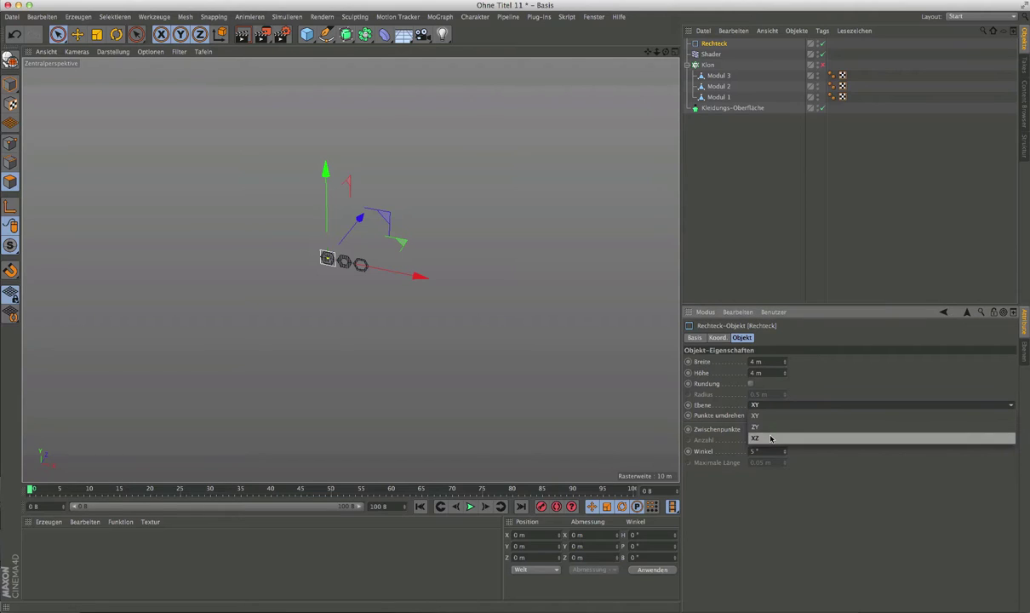
click(770, 437)
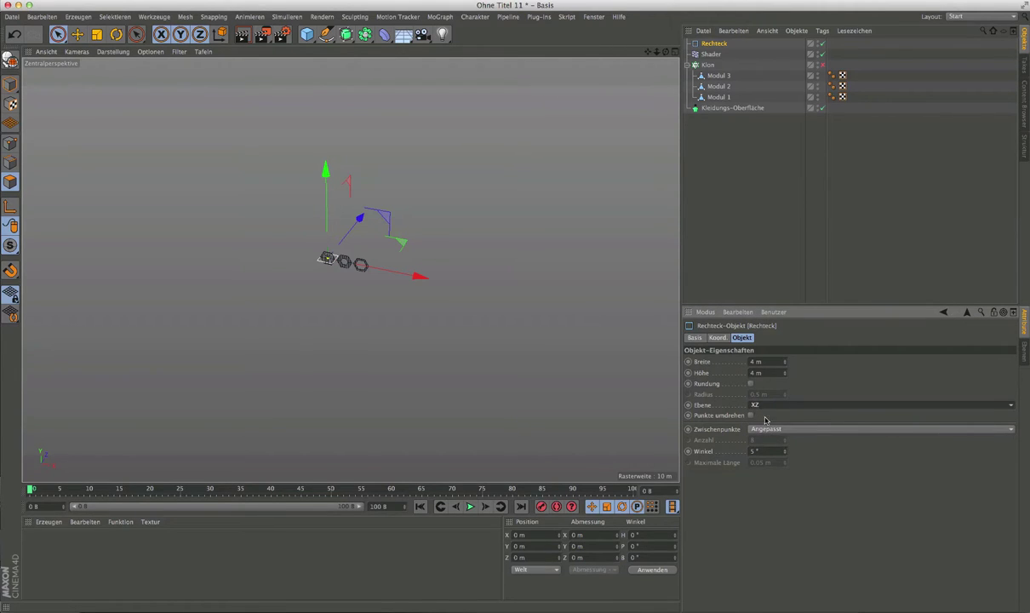
Make the rectangle 27.5 m by 27.5 m with Rundung on at a 2 m radius.
click(770, 364)
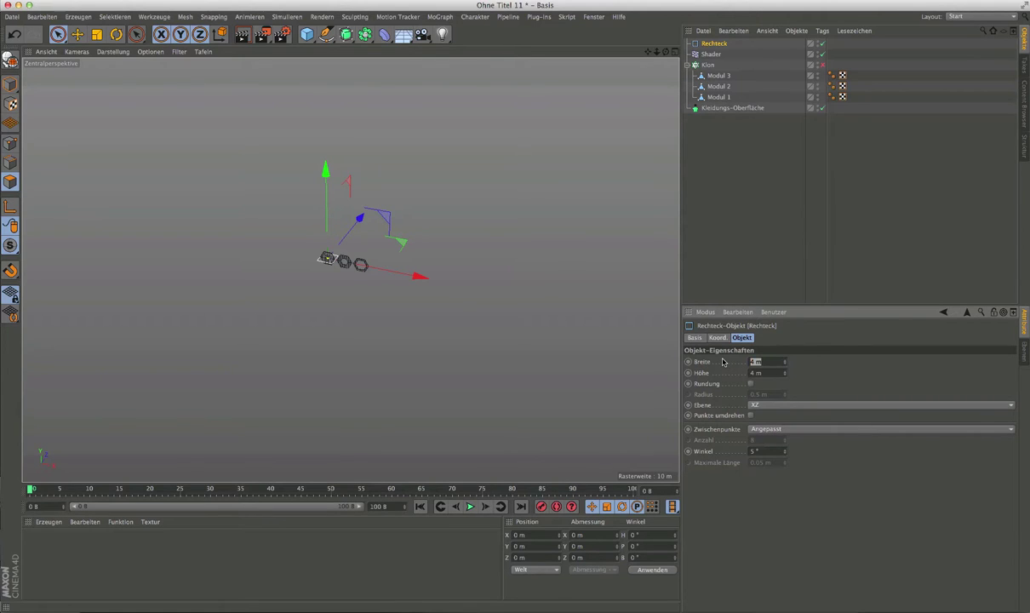
text(27.)
text(5)
key(Return)
key(Tab)
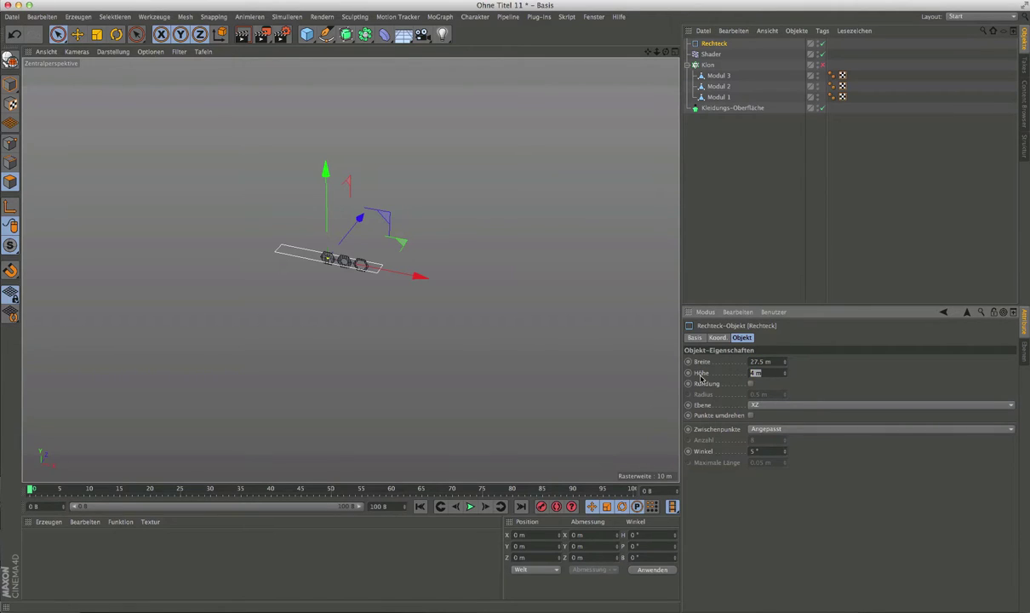
text(27.5)
key(Return)
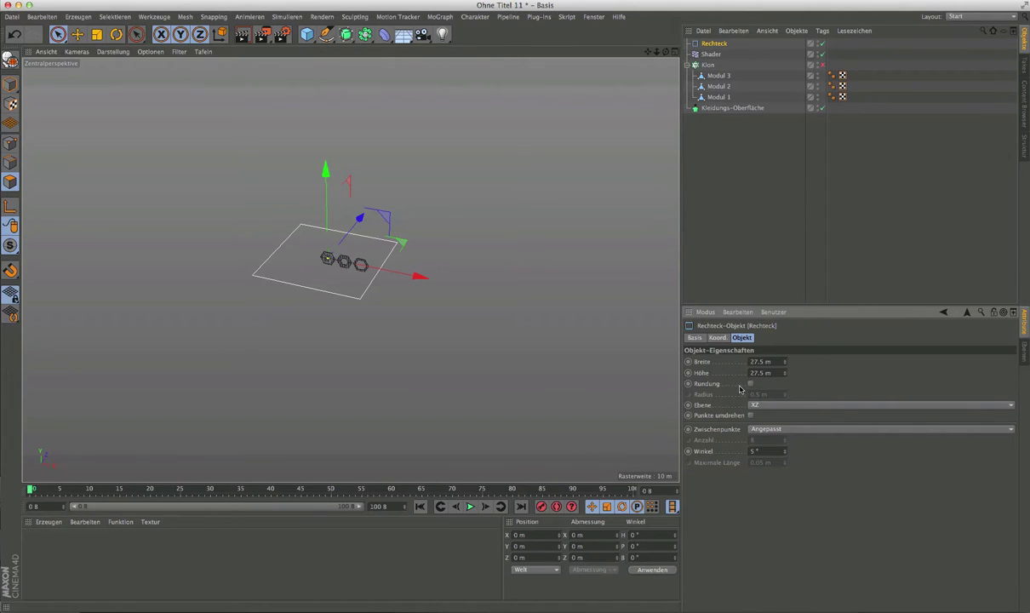
click(750, 383)
double_click(766, 395)
text(2)
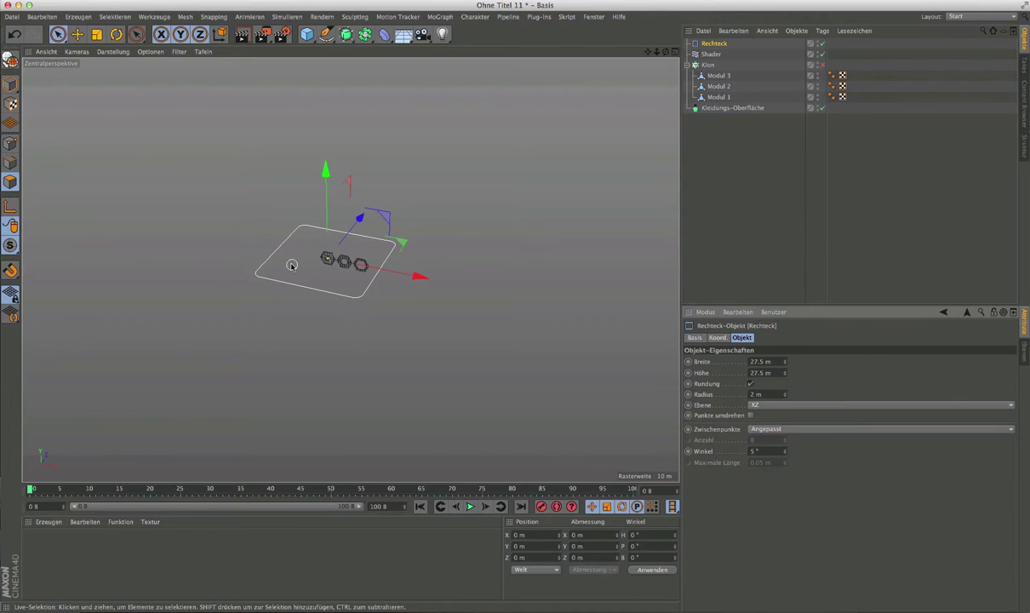
click(346, 34)
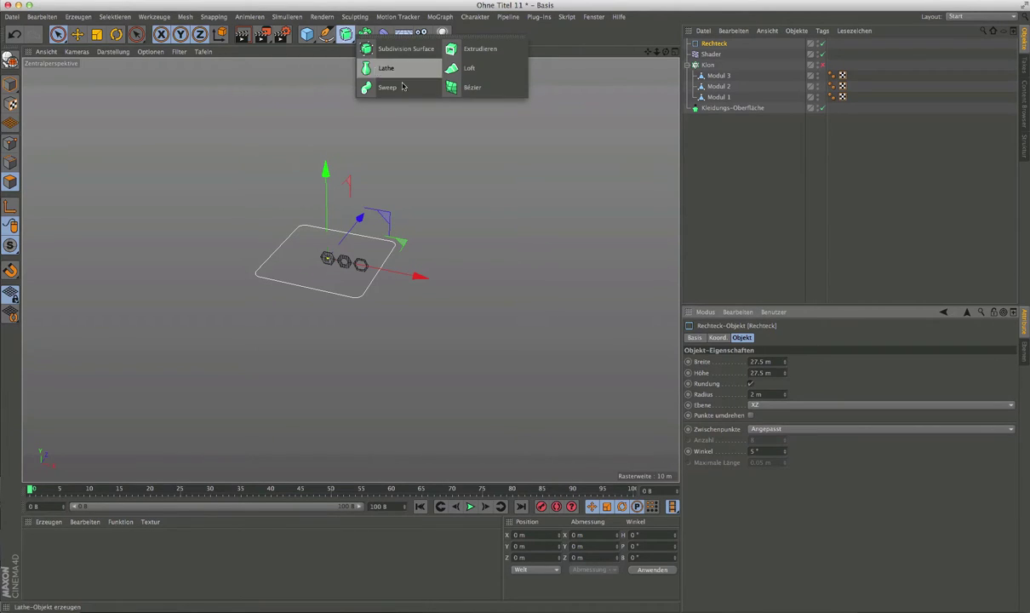
click(470, 49)
click(717, 55)
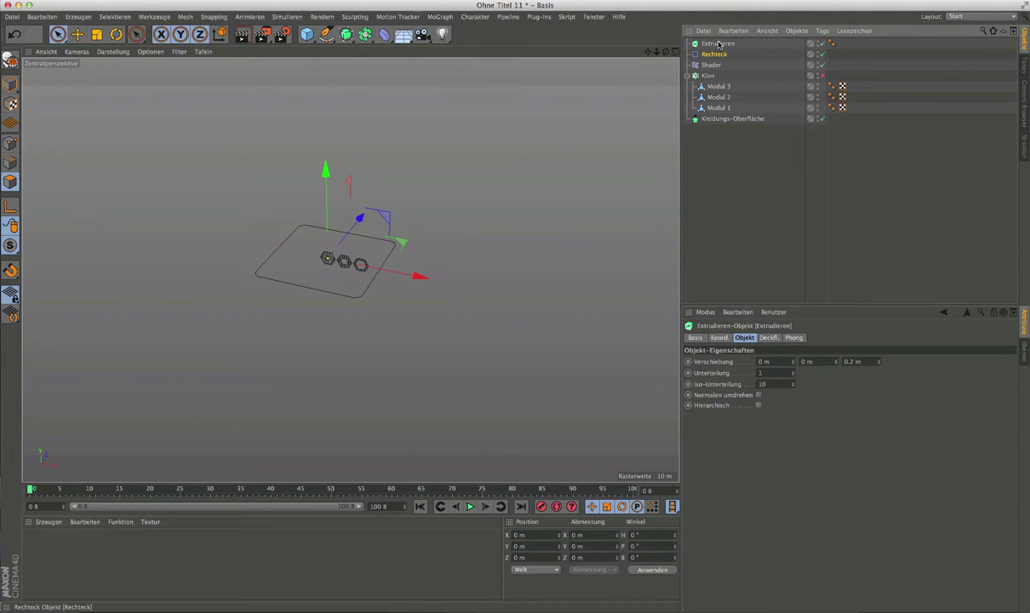
drag(716, 54, 718, 43)
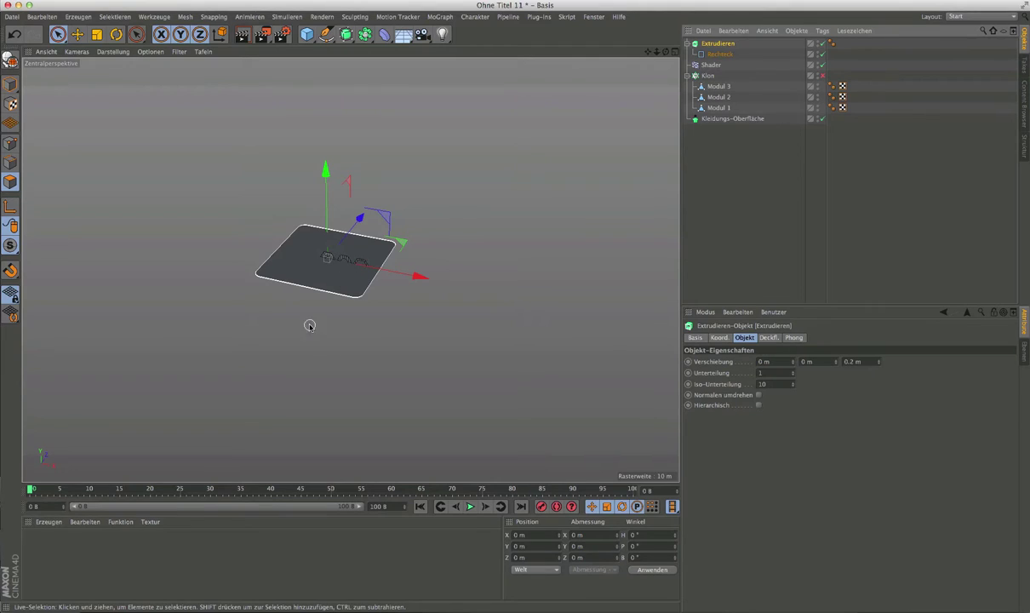
scroll(300, 320, up, 3)
scroll(386, 259, up, 1)
scroll(405, 292, up, 2)
scroll(406, 292, up, 2)
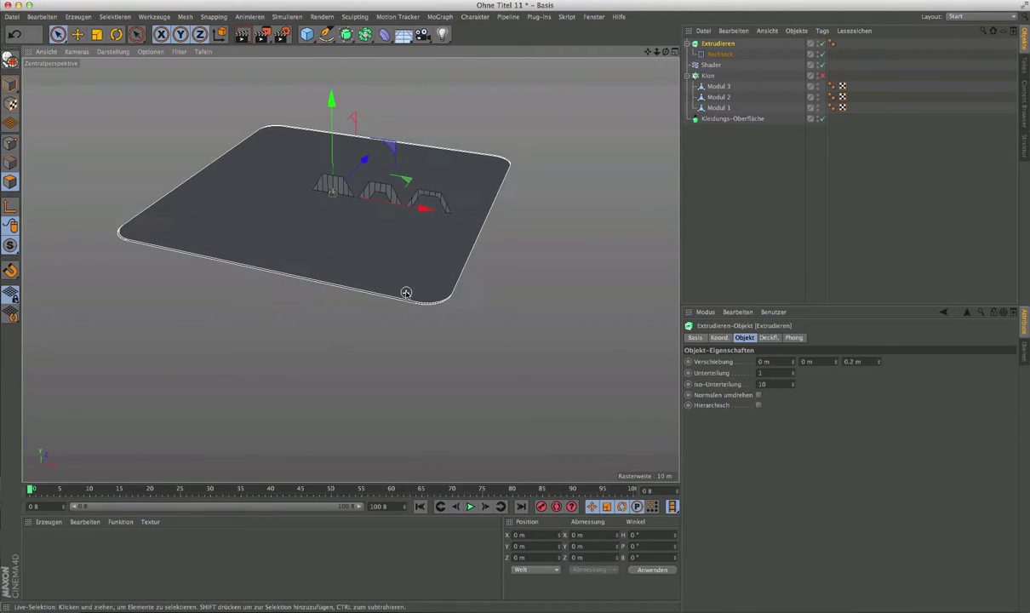
scroll(406, 292, up, 3)
scroll(653, 322, up, 2)
text(.4)
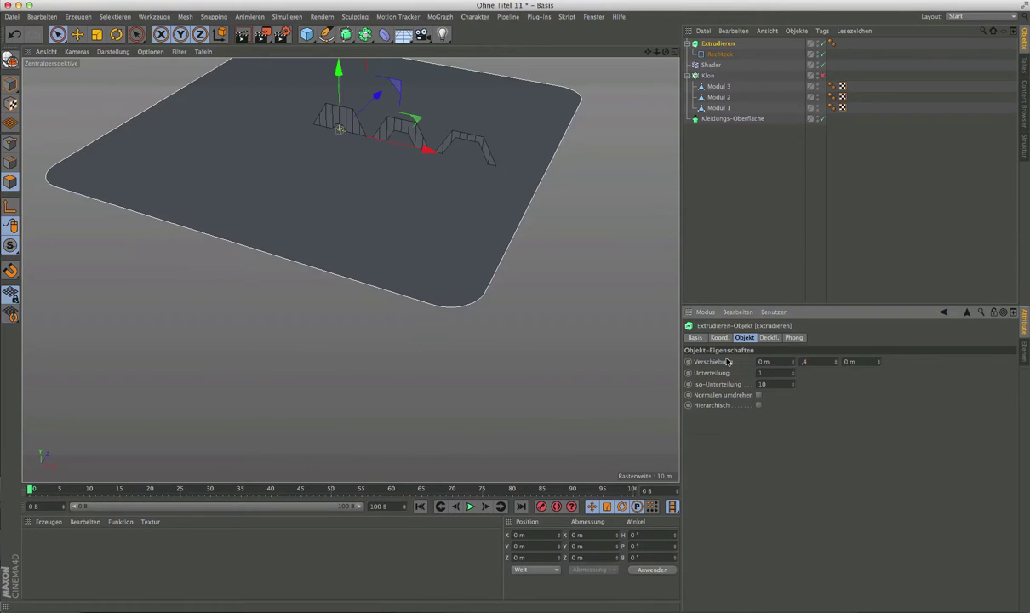
key(Return)
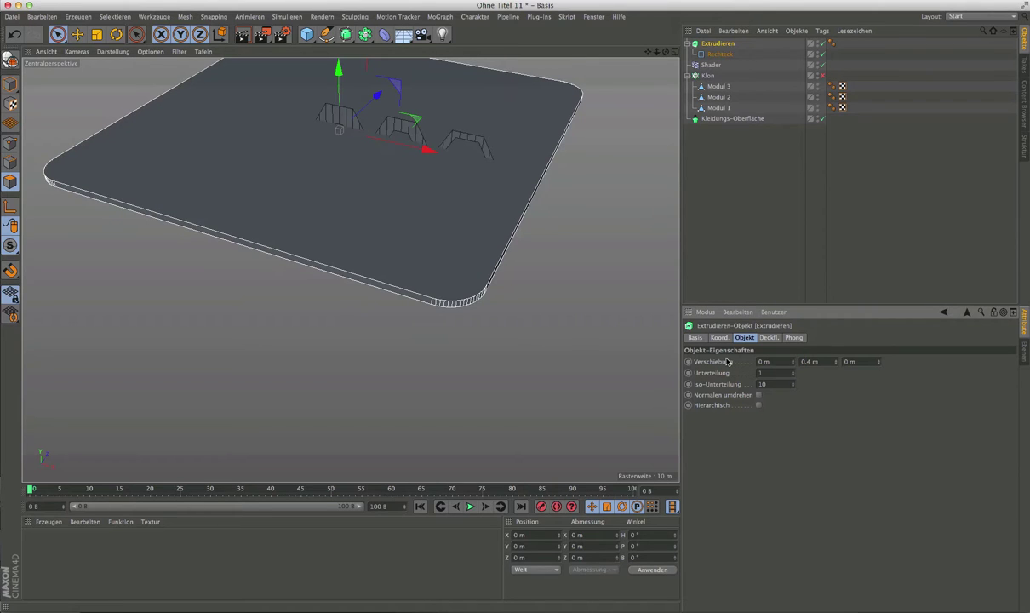
scroll(451, 331, up, 2)
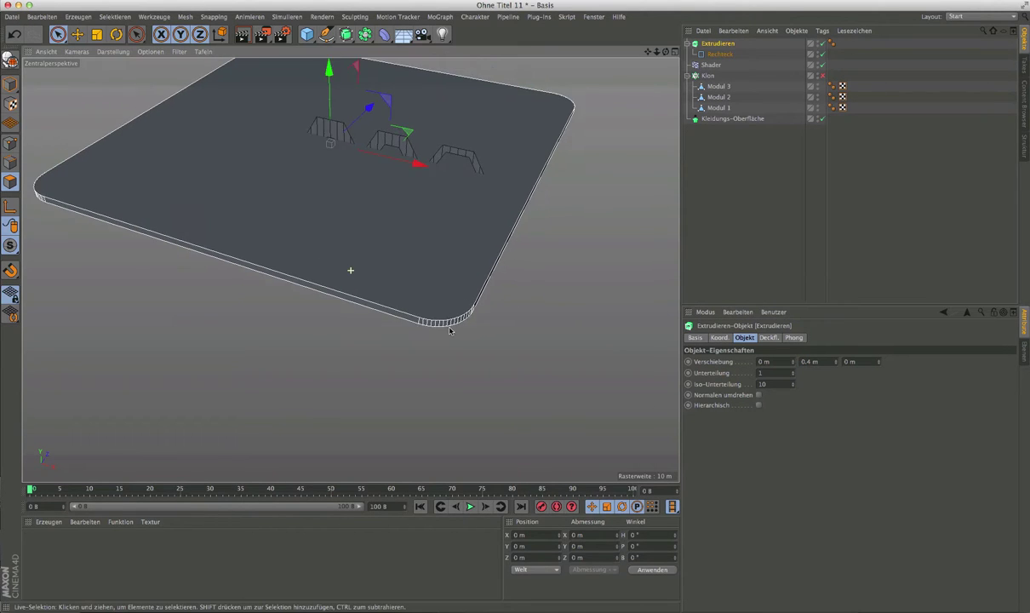
mouse_move(451, 330)
alt+mouse_down()
mouse_move(443, 345)
mouse_move(380, 285)
mouse_move(403, 315)
mouse_move(466, 330)
mouse_move(444, 345)
mouse_move(455, 329)
mouse_move(443, 368)
alt+mouse_up()
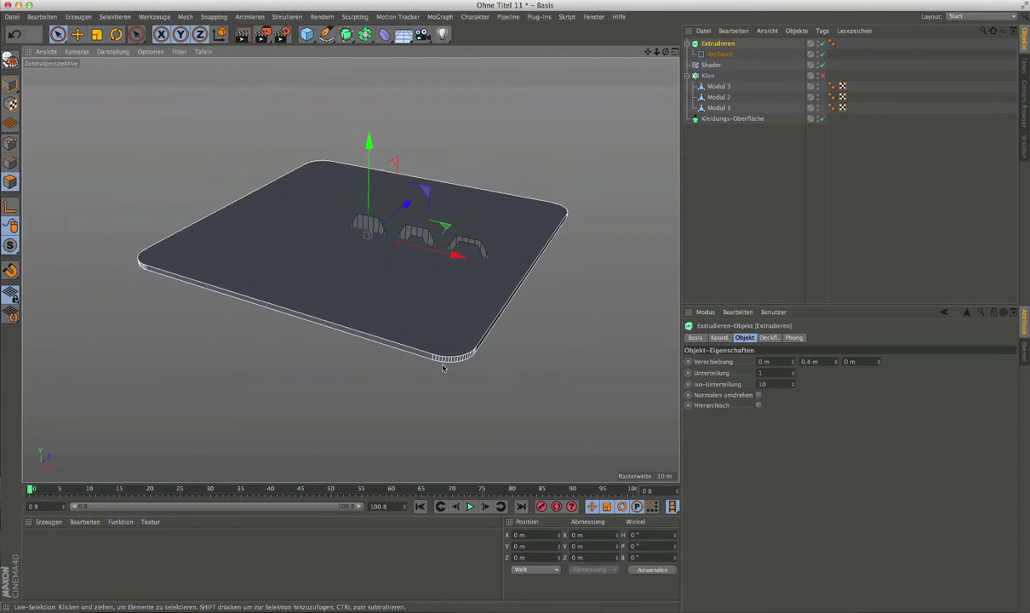
mouse_move(442, 367)
alt+middle_down()
mouse_move(349, 270)
mouse_move(466, 364)
alt+middle_up()
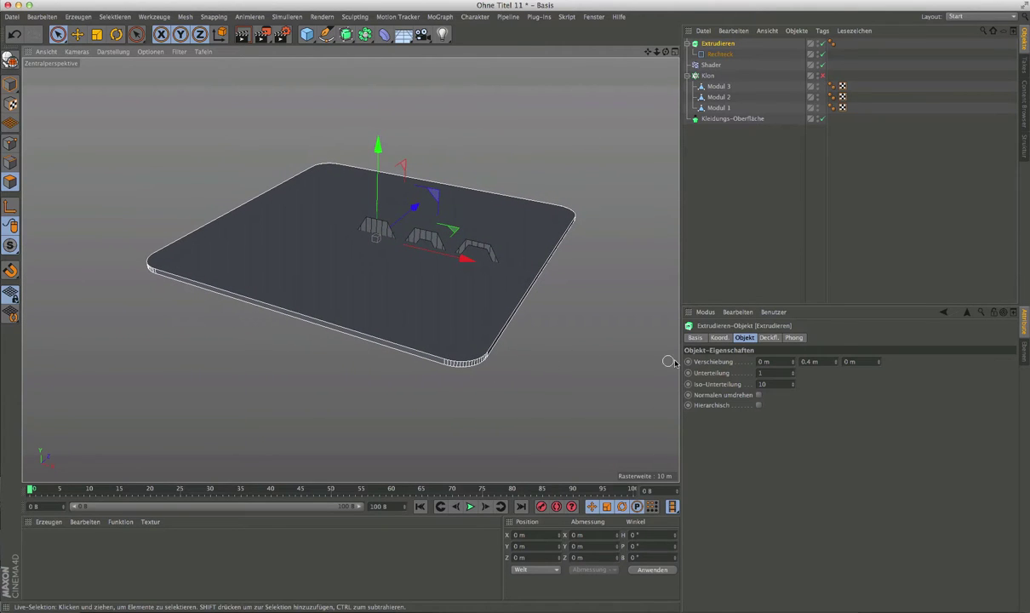
click(719, 53)
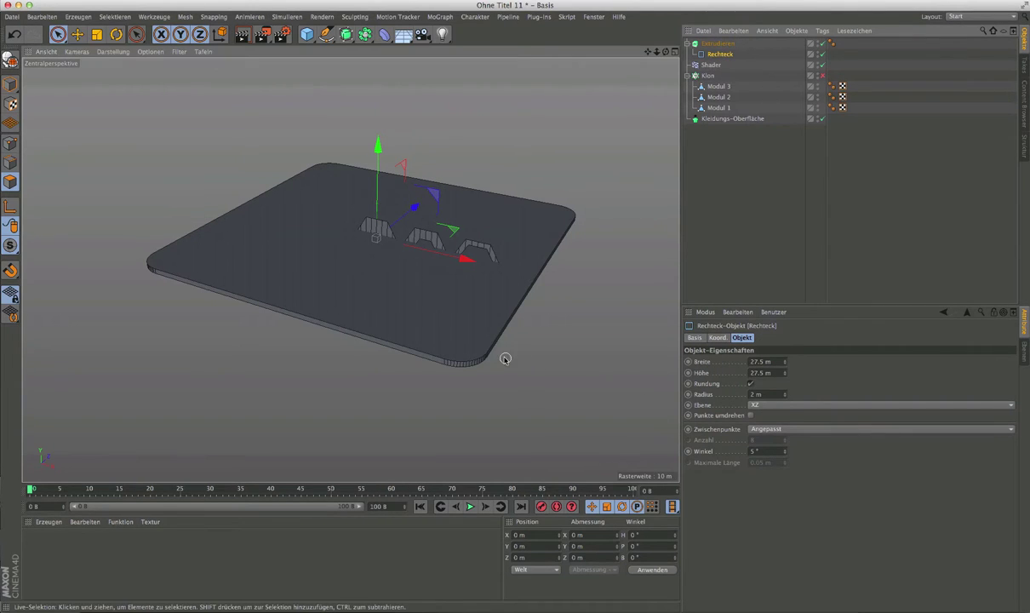
mouse_move(506, 356)
alt+mouse_down()
mouse_move(476, 361)
mouse_move(485, 355)
alt+mouse_up()
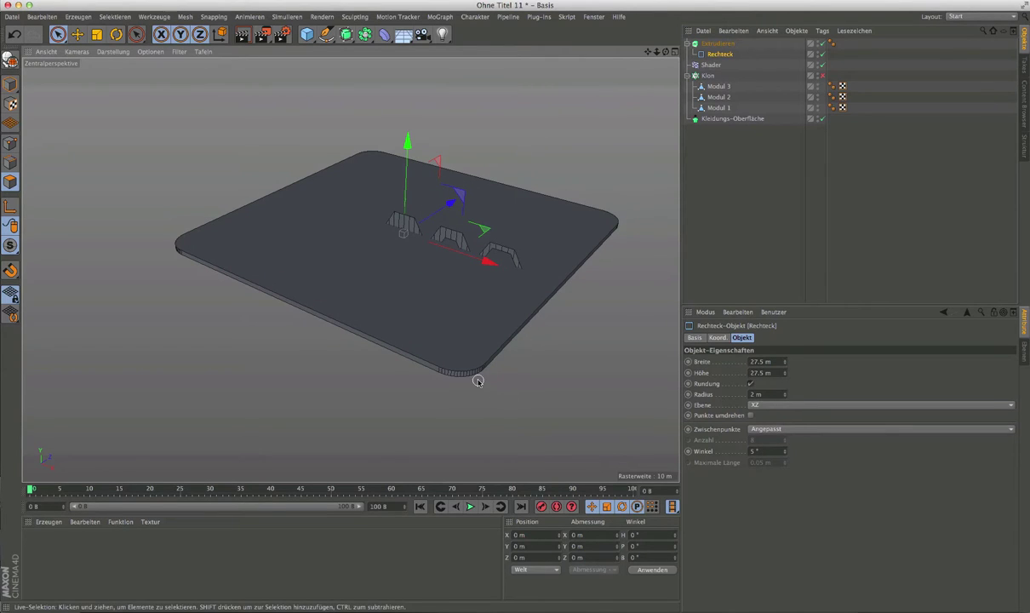
scroll(477, 381, up, 3)
scroll(478, 381, down, 1)
scroll(477, 381, down, 2)
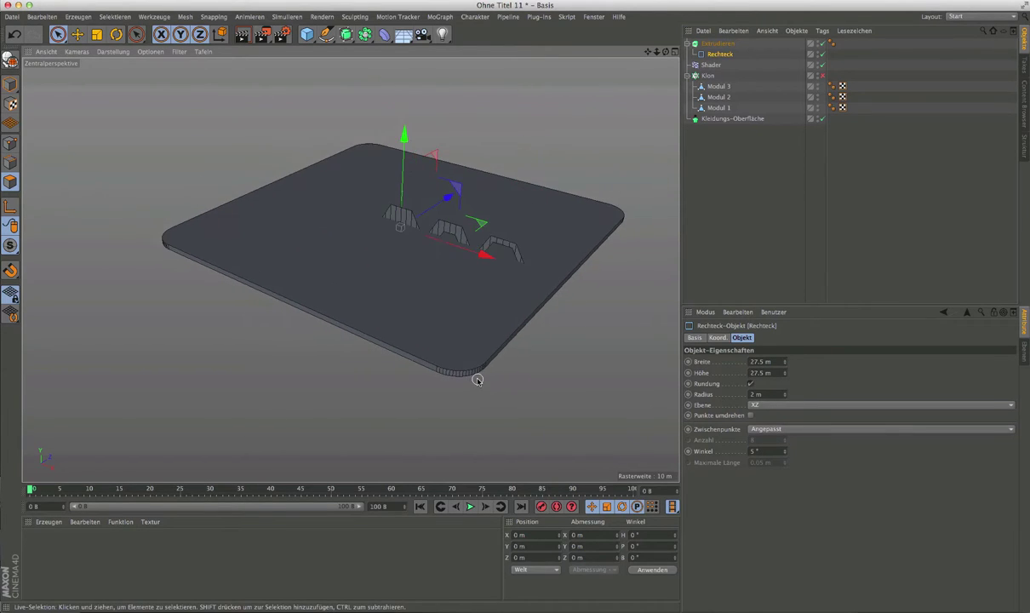
scroll(477, 380, down, 1)
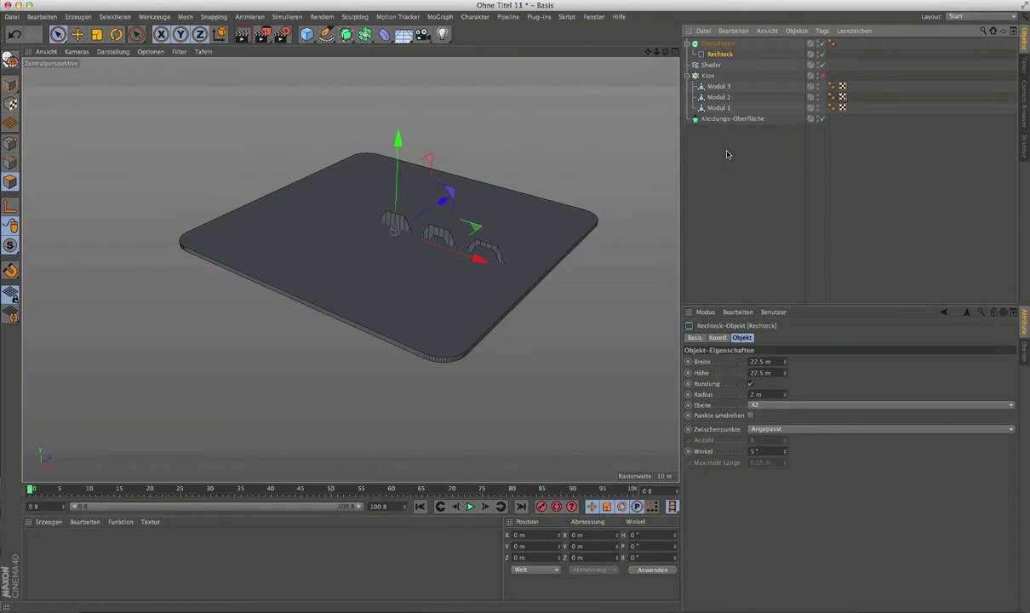
Rename the extruded floor slab to Decke.
double_click(717, 43)
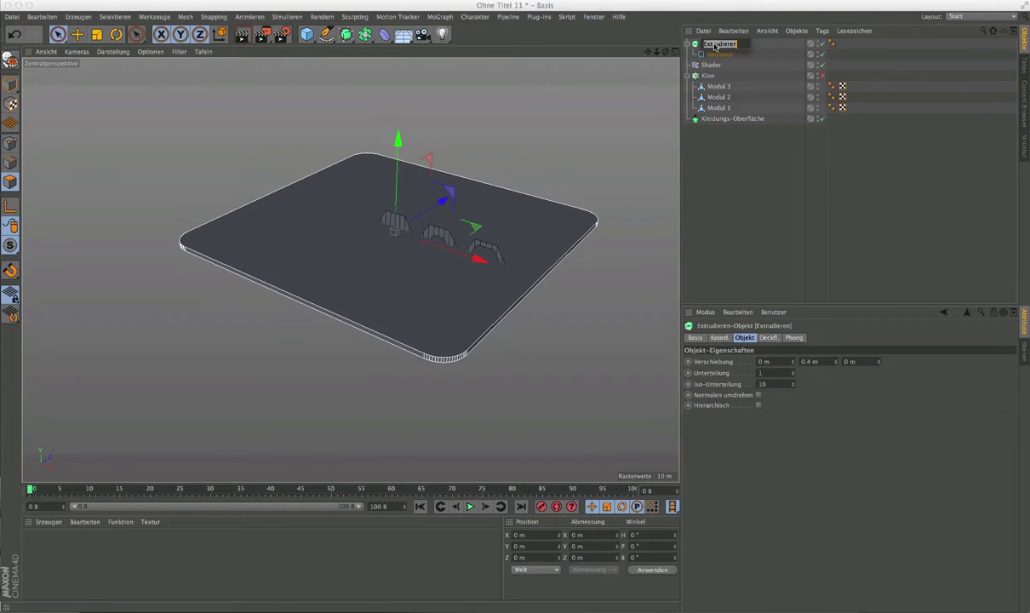
text(Decke)
key(Return)
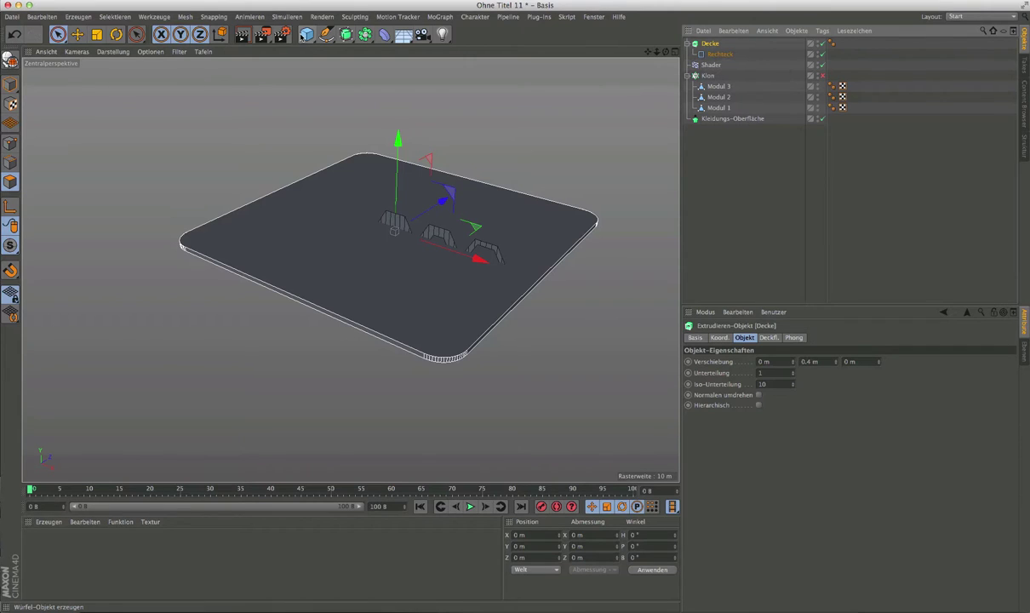
Add a Würfel cube with Größe X and Größe Z set to 12 m.
drag(302, 36, 423, 47)
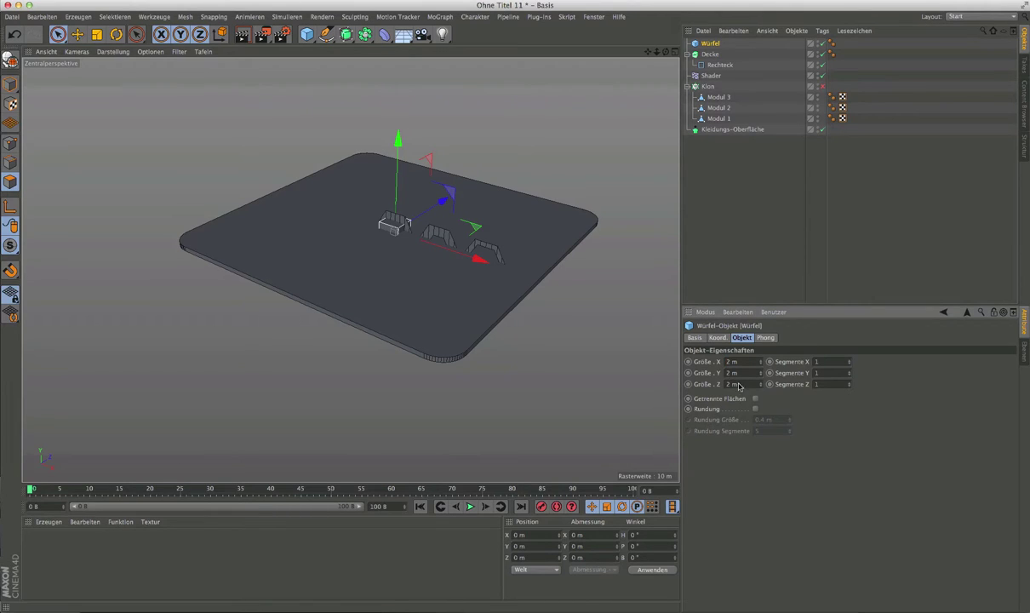
text(12)
key(Return)
click(730, 385)
text(12)
key(Return)
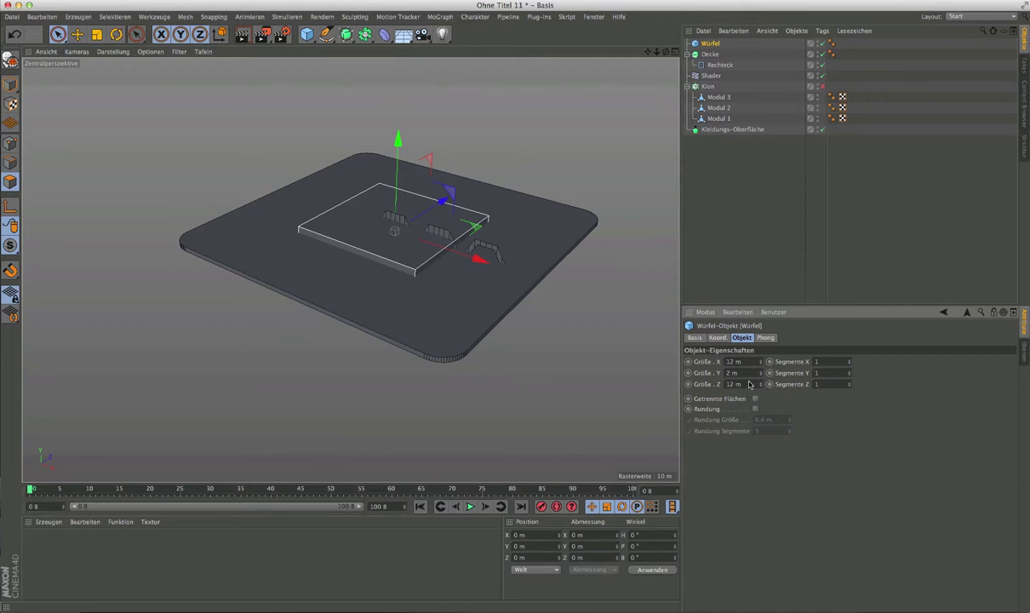
drag(770, 307, 771, 387)
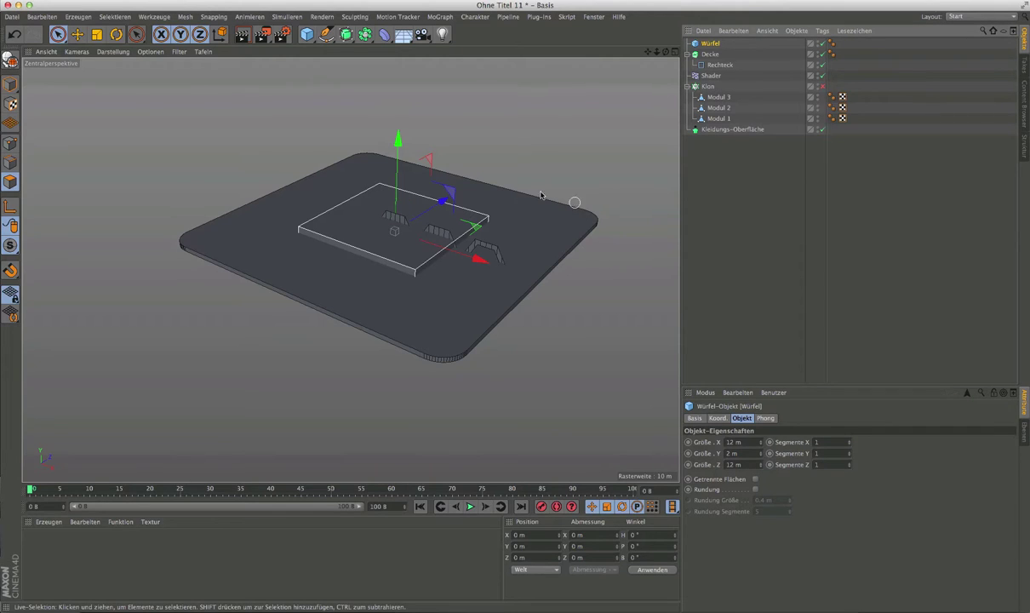
click(711, 87)
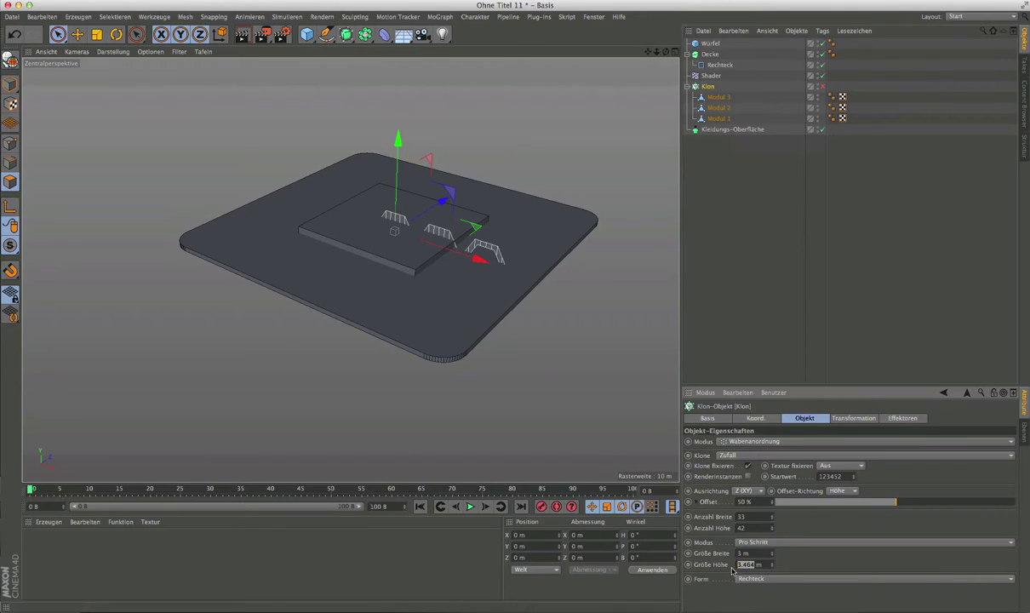
double_click(755, 565)
click(709, 43)
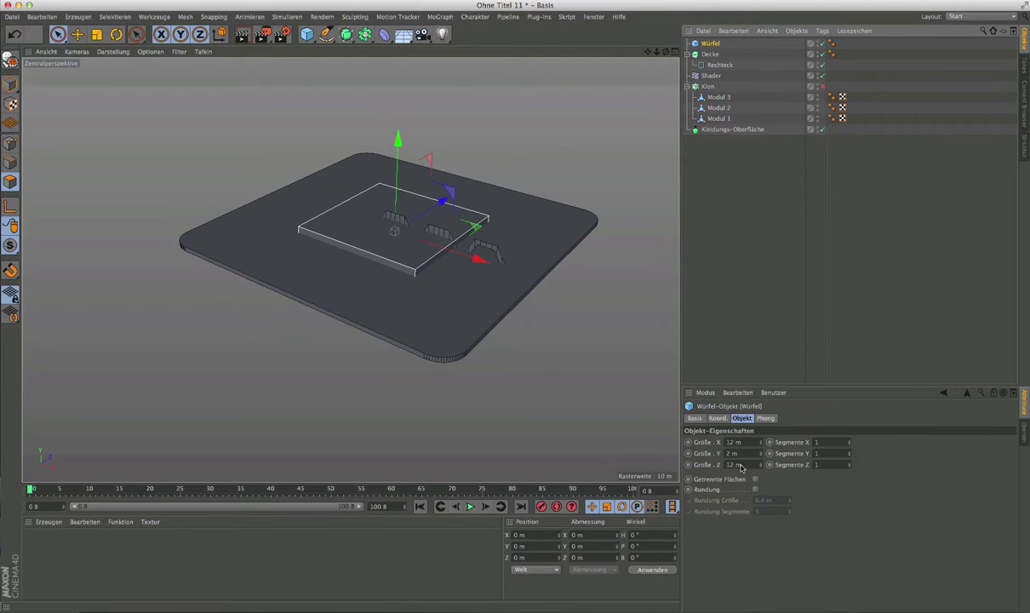
Set the Würfel's Größe Y to 3.464 m.
double_click(734, 453)
text(3.464)
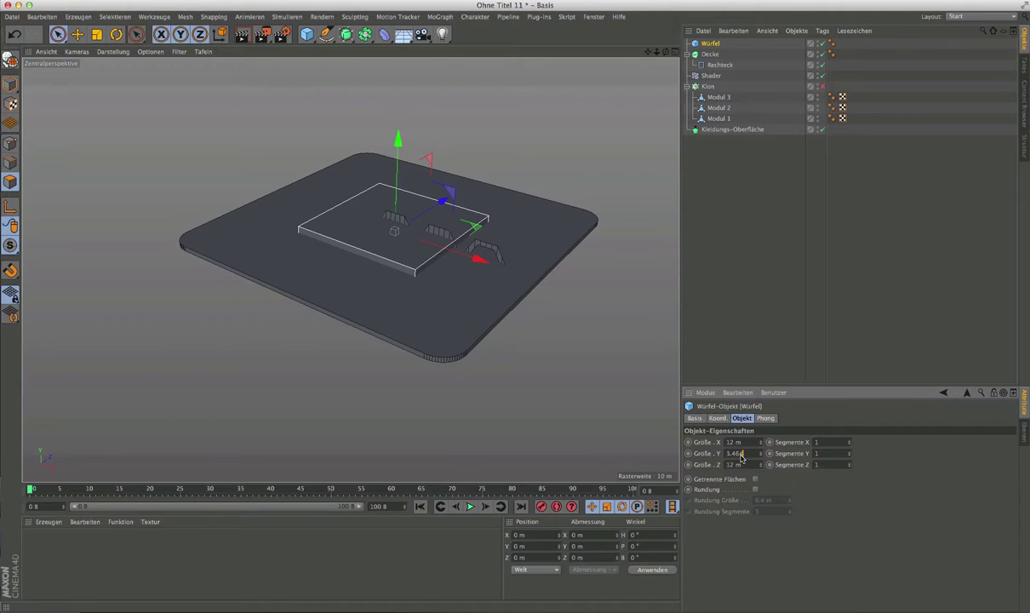
key(Return)
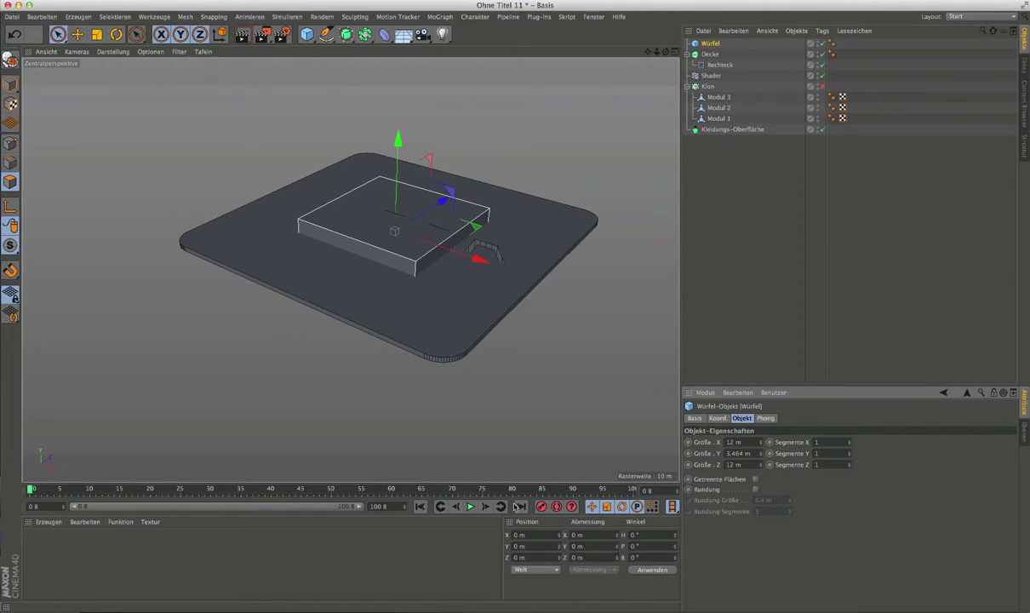
Raise the cube to Y 1.732 m (3.464/2) and add a Null object.
click(517, 547)
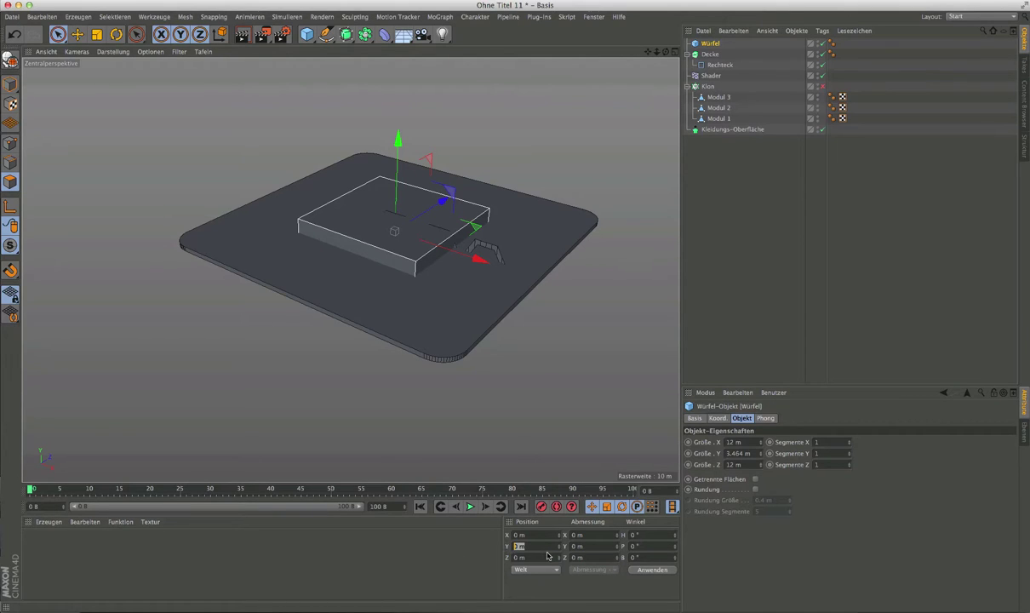
text(3.464/2)
key(Escape)
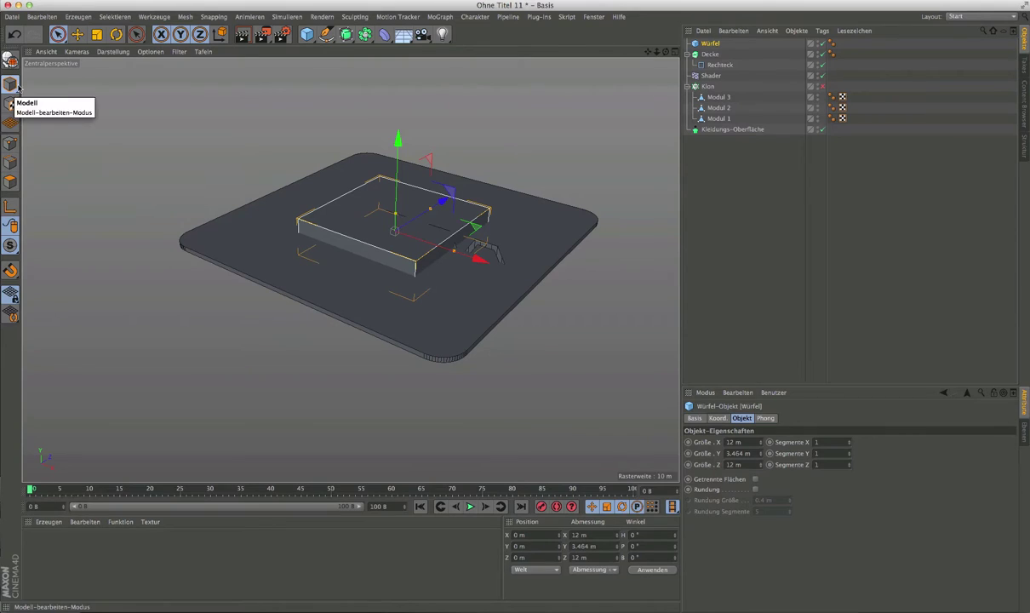
click(537, 546)
text(3.464/2)
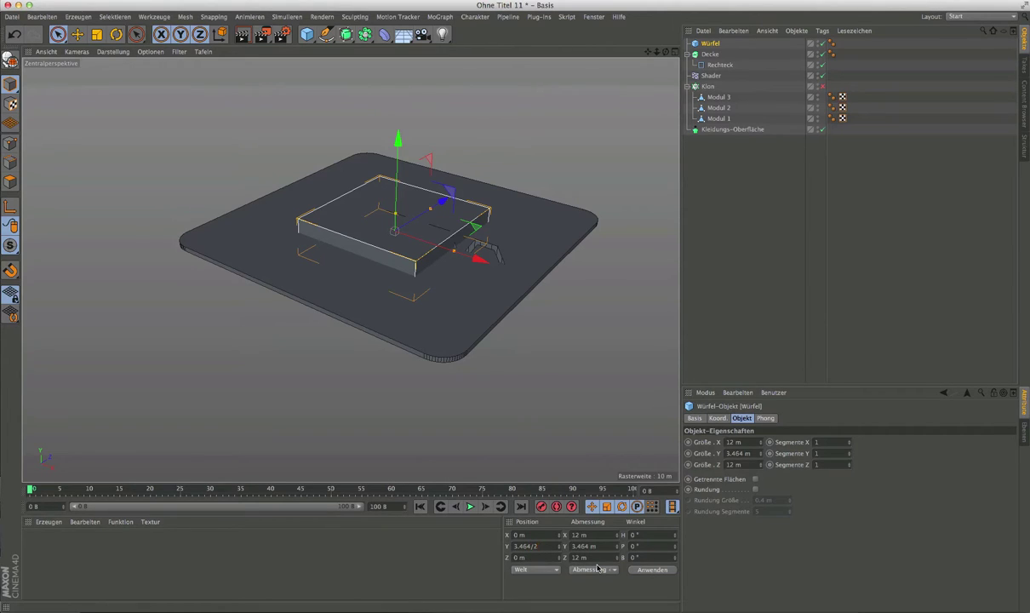
key(Return)
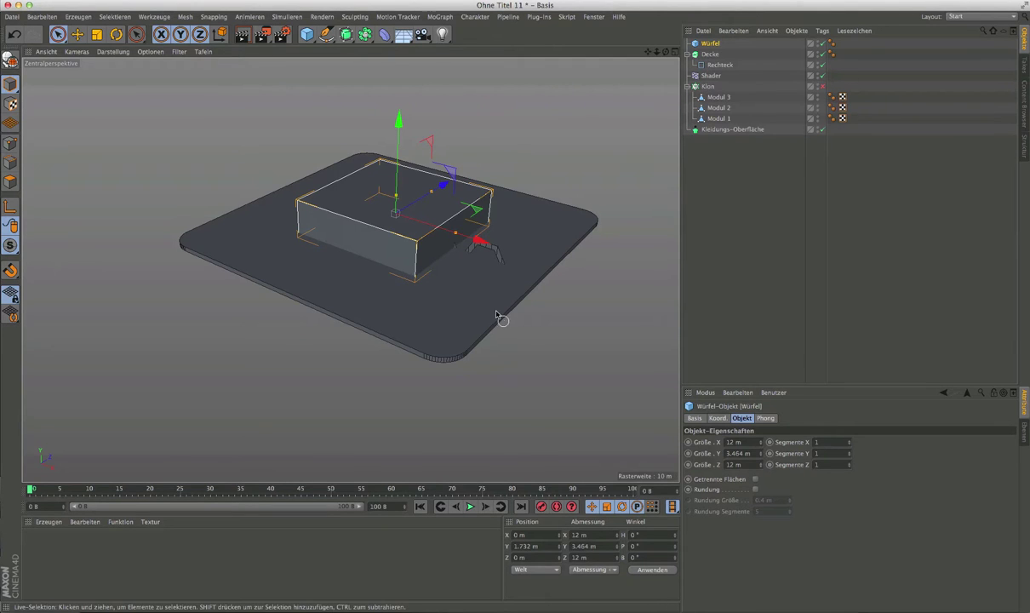
mouse_move(499, 318)
alt+mouse_down()
mouse_move(451, 189)
mouse_move(455, 206)
mouse_move(437, 214)
mouse_move(416, 200)
mouse_move(411, 159)
mouse_move(407, 292)
alt+mouse_up()
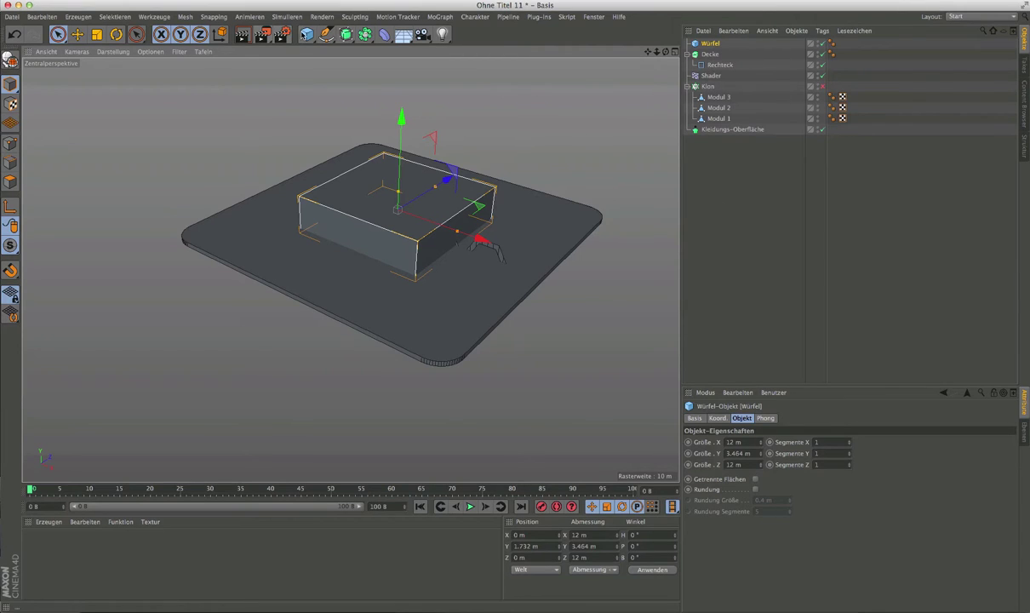
mouse_move(305, 35)
mouse_down()
mouse_move(304, 51)
mouse_move(332, 47)
mouse_up()
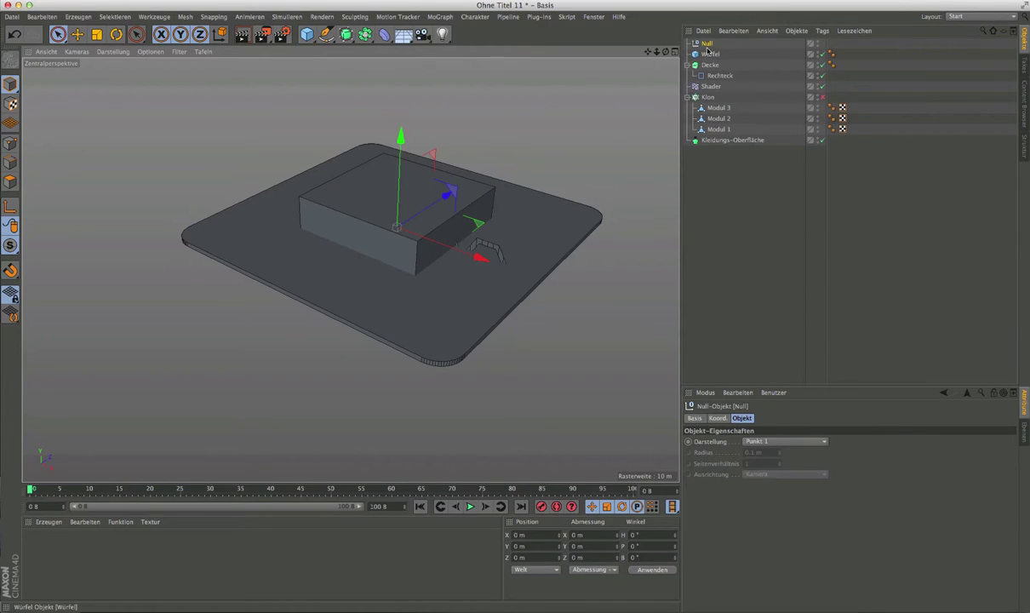
Rename the Null to Innen and the Würfel to Kern.
double_click(707, 44)
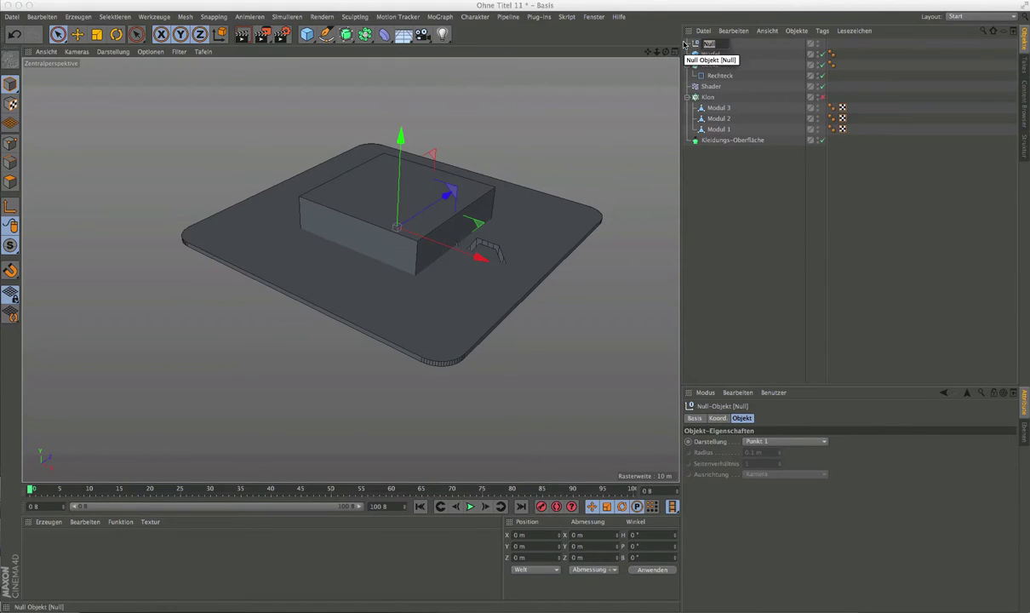
key(BackSpace)
text(Innen)
key(Return)
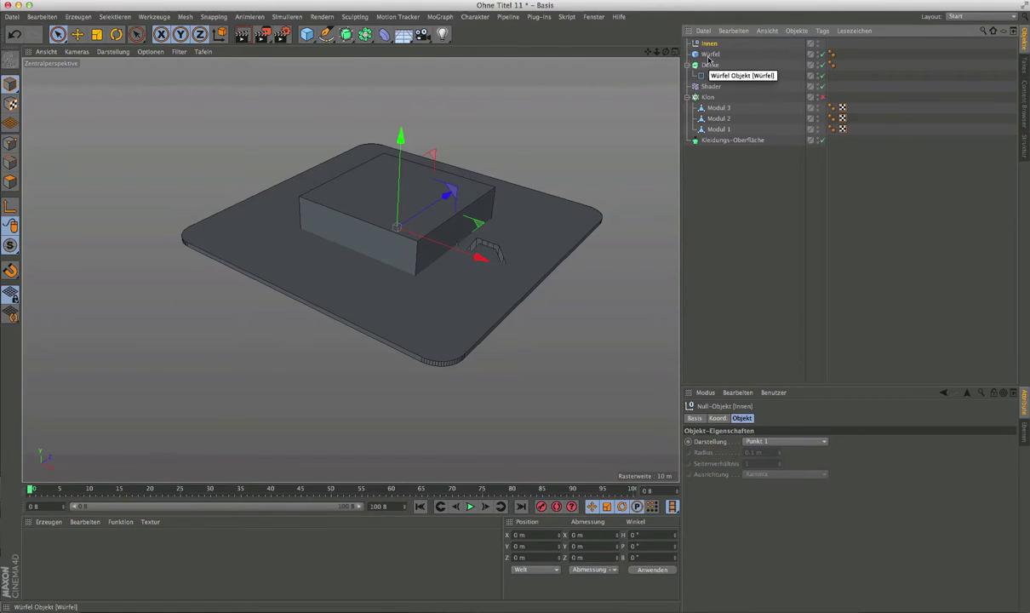
double_click(710, 53)
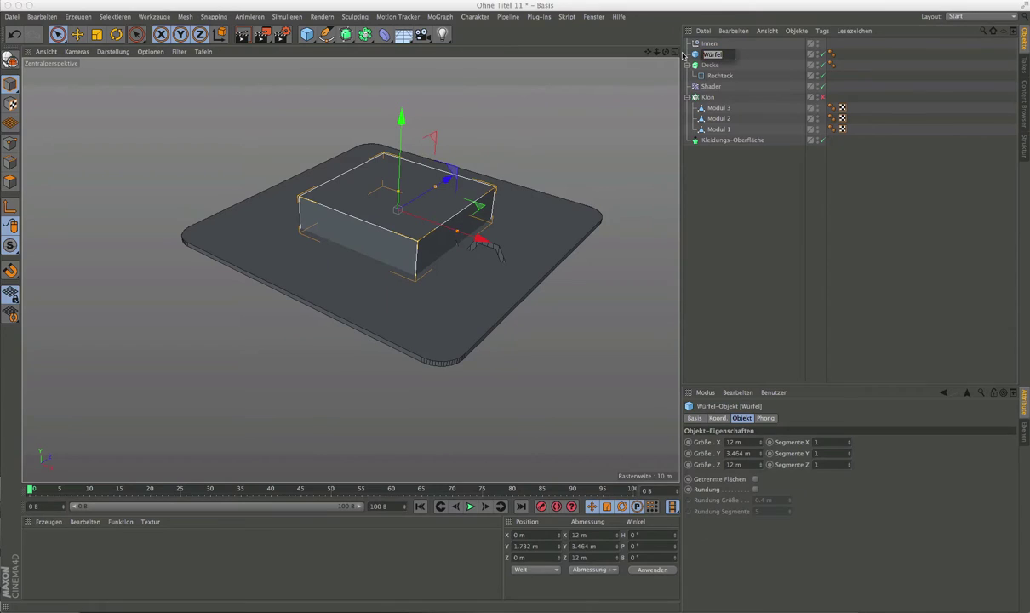
text(Kern)
key(Return)
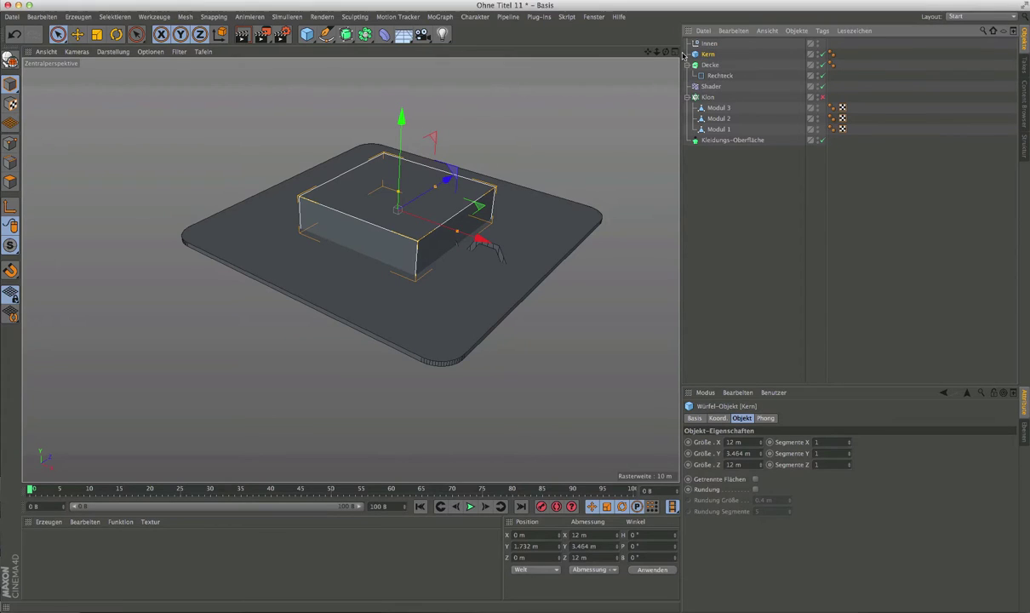
Group Kern and Decke inside the Innen null.
click(687, 65)
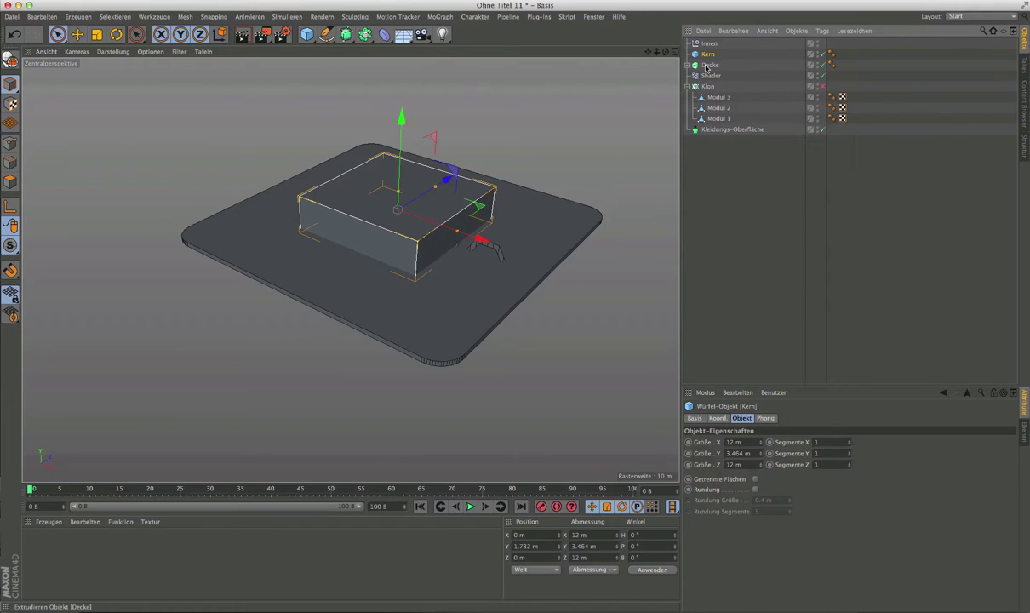
click(707, 65)
ctrl+click(704, 55)
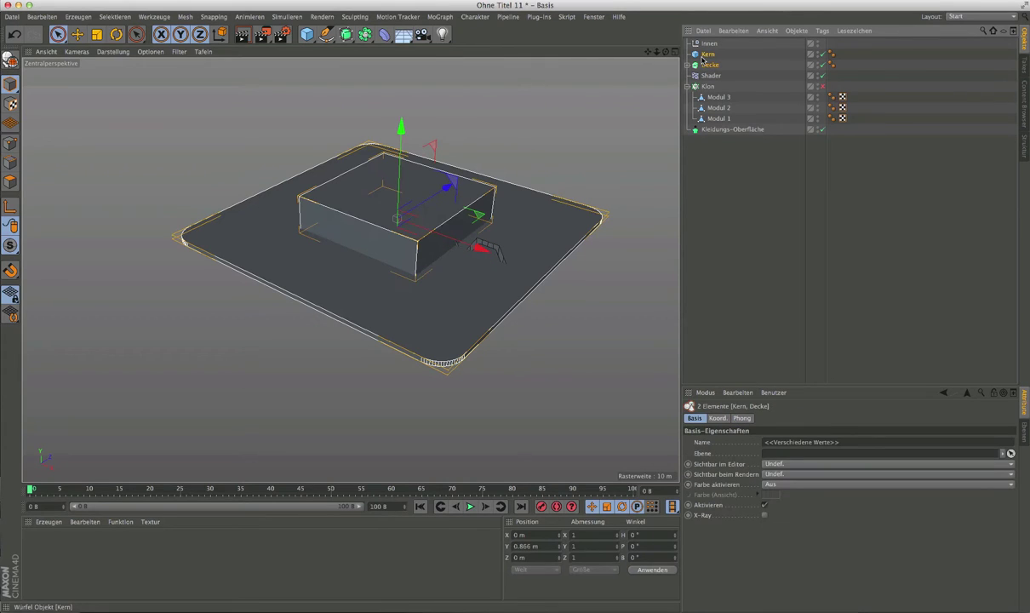
drag(709, 47, 710, 45)
click(710, 44)
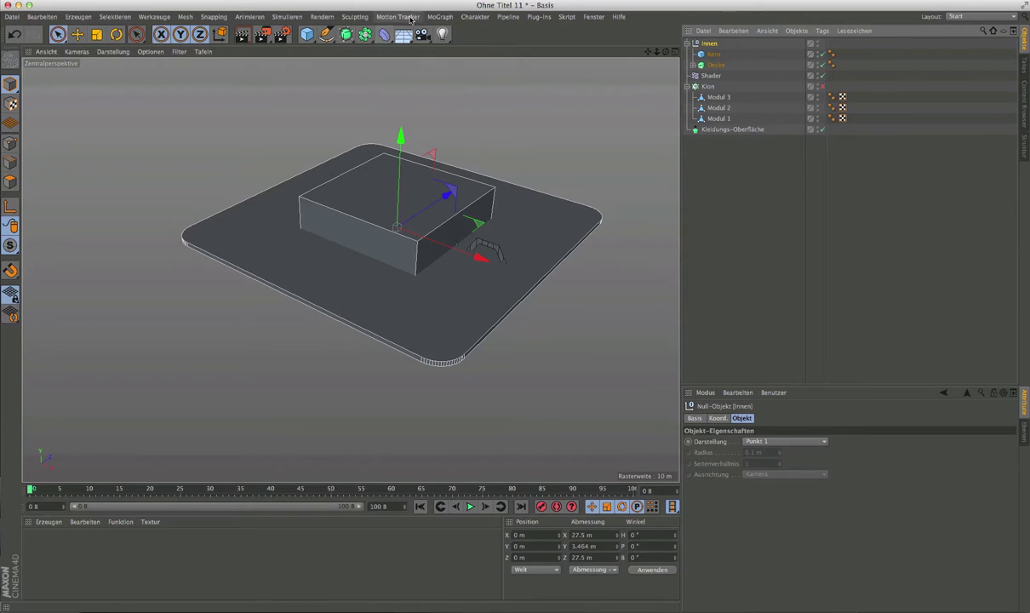
click(428, 21)
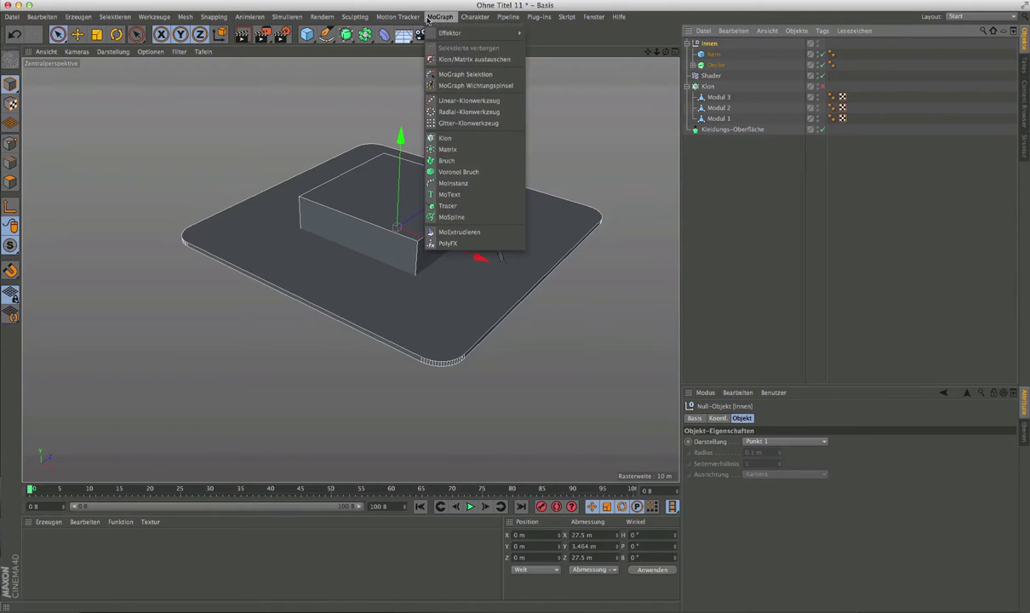
Add the Klon Innen cloner with 22 copies spaced 3.464 m apart on P.Y.
click(451, 135)
text(Klon Innen)
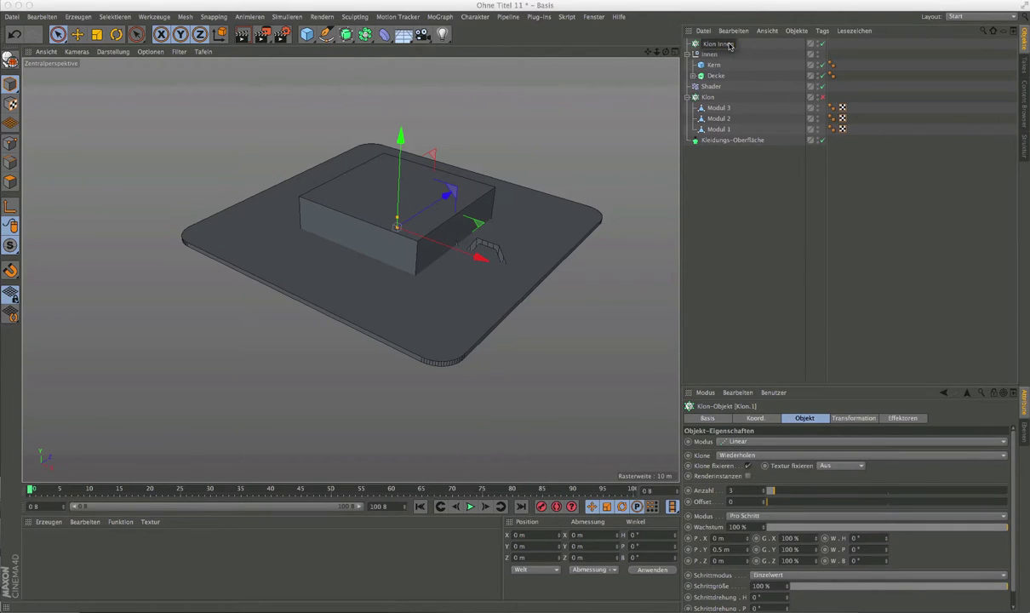
key(Return)
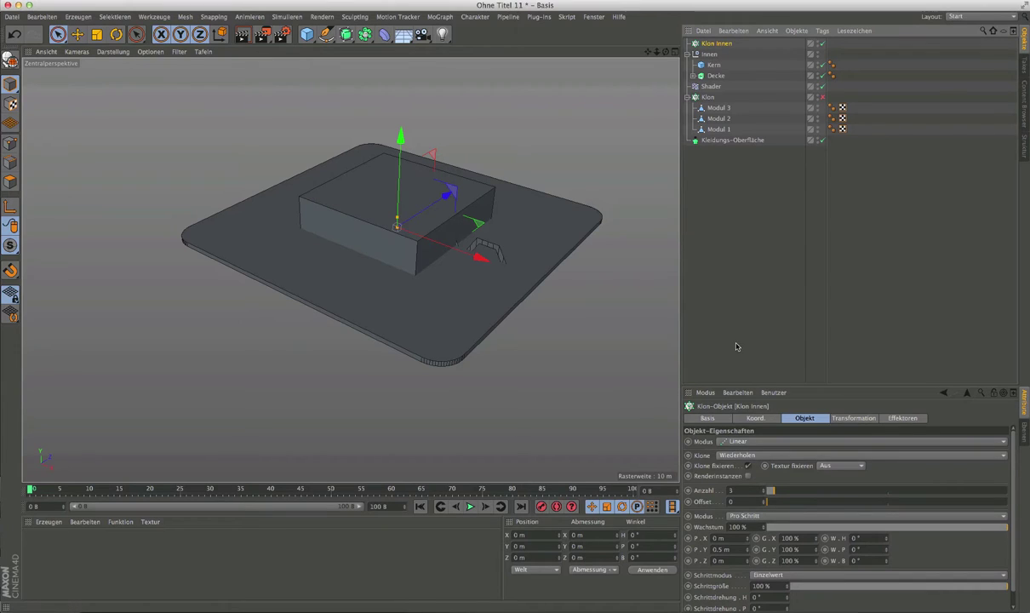
double_click(731, 551)
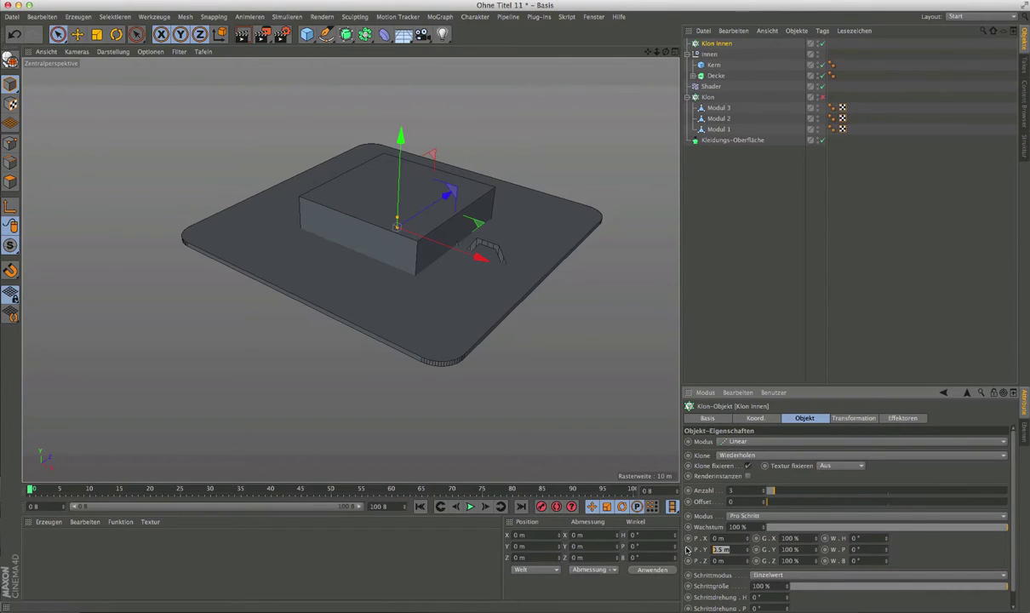
text(3.464)
key(Return)
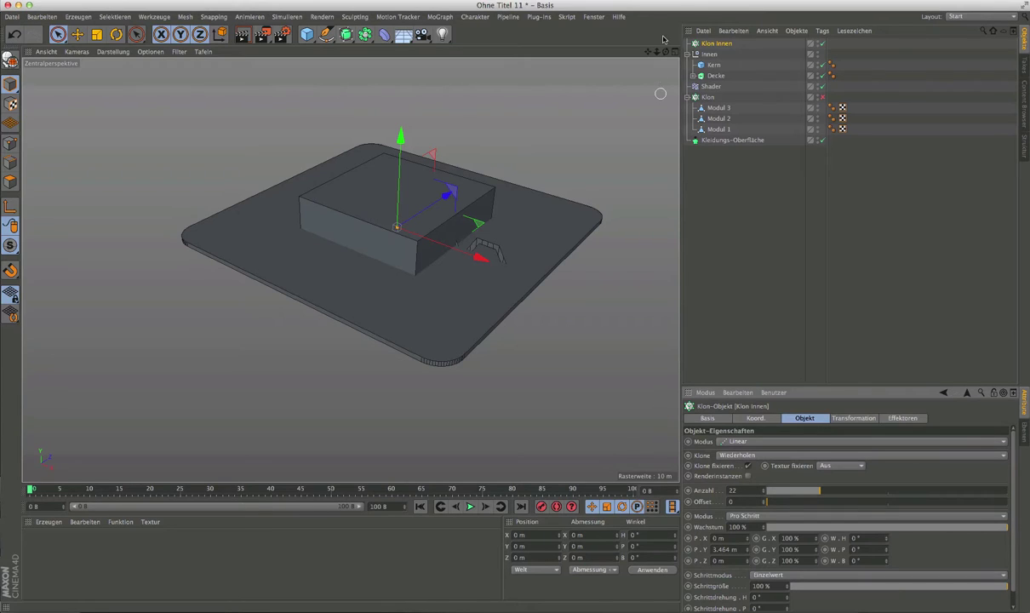
click(709, 55)
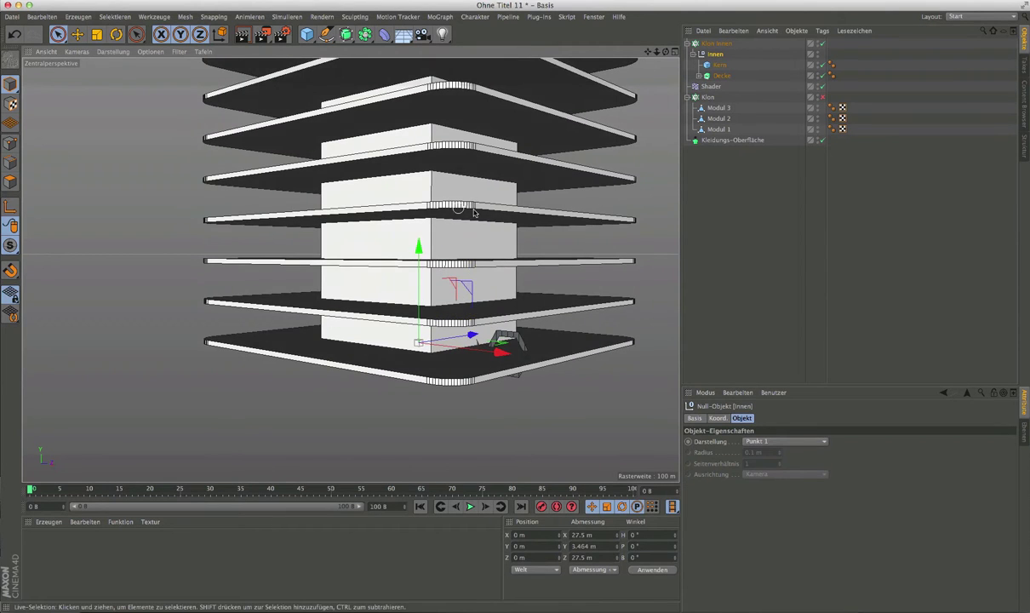
Switch the Klon honeycomb facade back on beside the stacked floor tower.
mouse_move(471, 263)
alt+mouse_down()
mouse_move(442, 264)
mouse_move(405, 402)
mouse_move(367, 308)
alt+mouse_up()
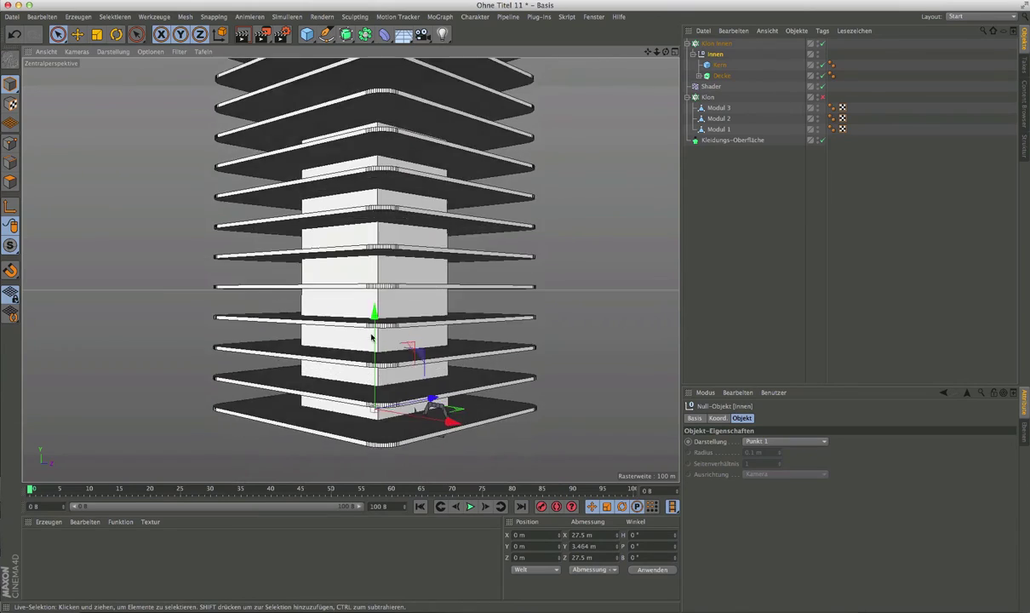
mouse_move(393, 252)
alt+mouse_down()
mouse_move(387, 420)
mouse_move(387, 290)
mouse_move(385, 355)
mouse_move(387, 344)
alt+mouse_up()
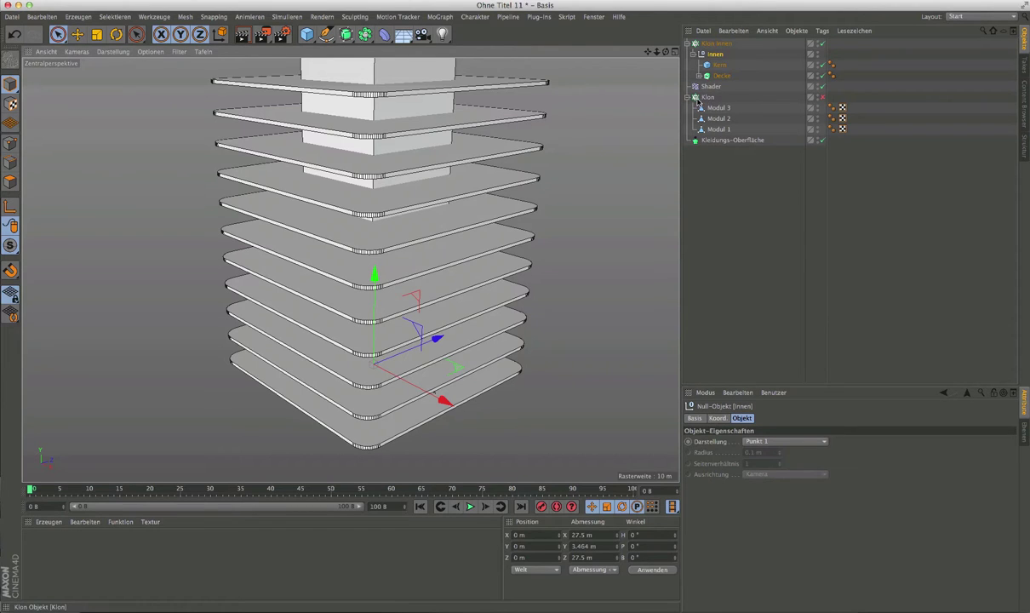
click(821, 97)
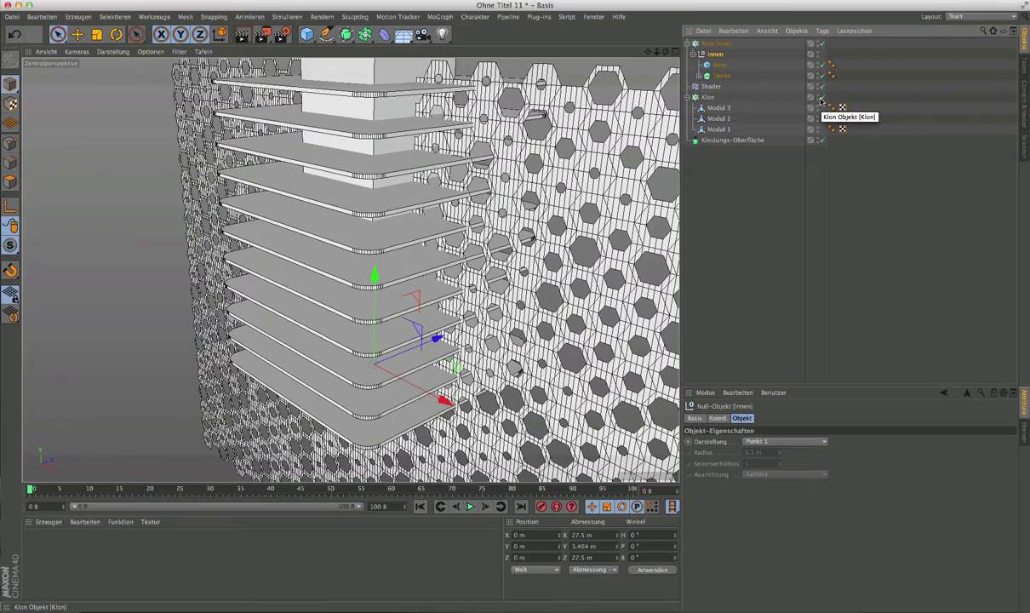
mouse_move(477, 204)
alt+mouse_down()
mouse_move(362, 194)
mouse_move(458, 183)
mouse_move(427, 206)
mouse_move(414, 249)
alt+mouse_up()
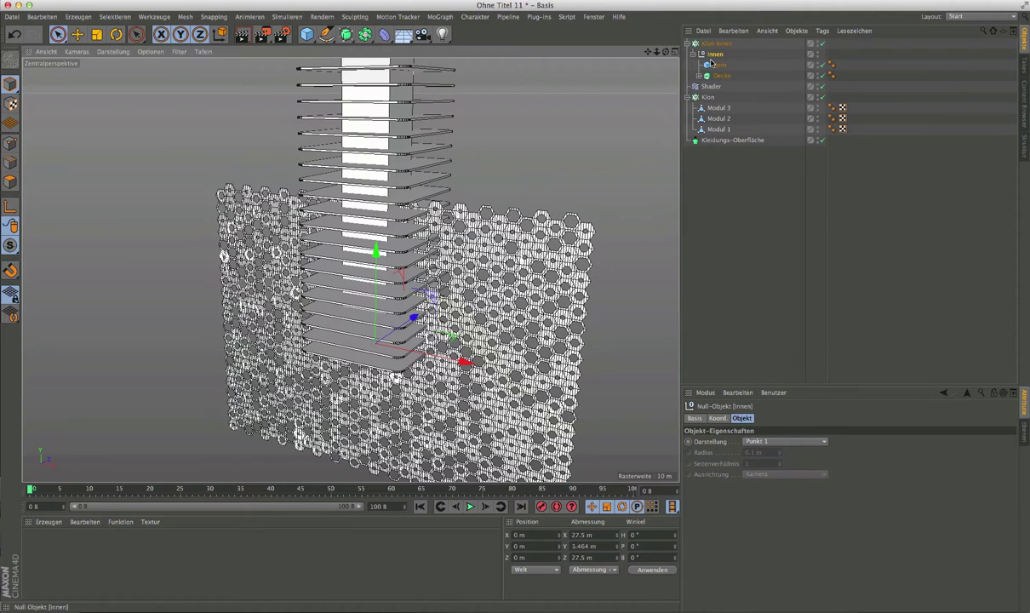
Rename the facade cloner to Fassade, hide it, and collapse its hierarchy.
click(712, 97)
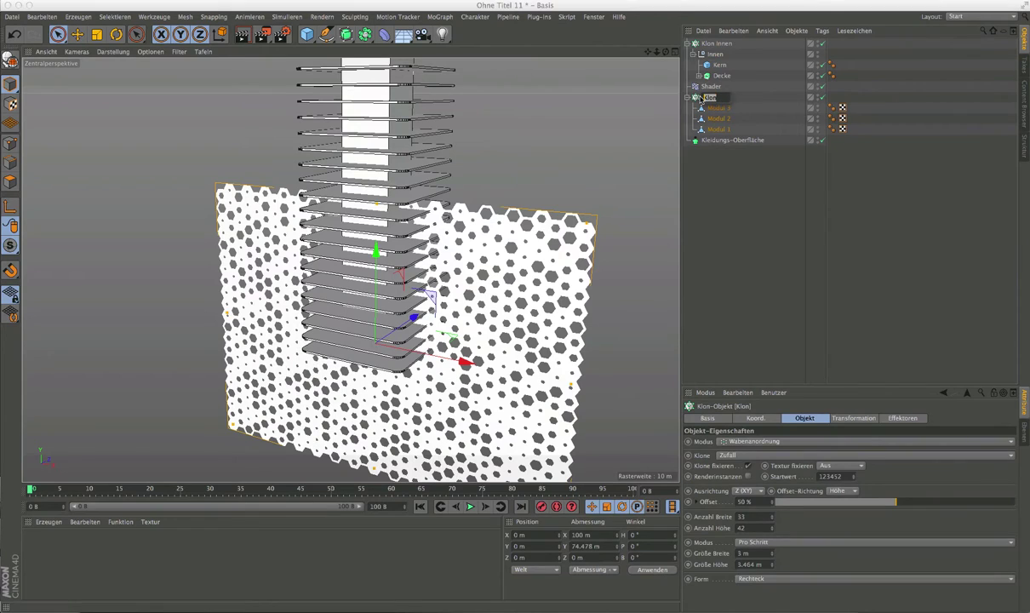
key(BackSpace)
text(Fassade)
key(Return)
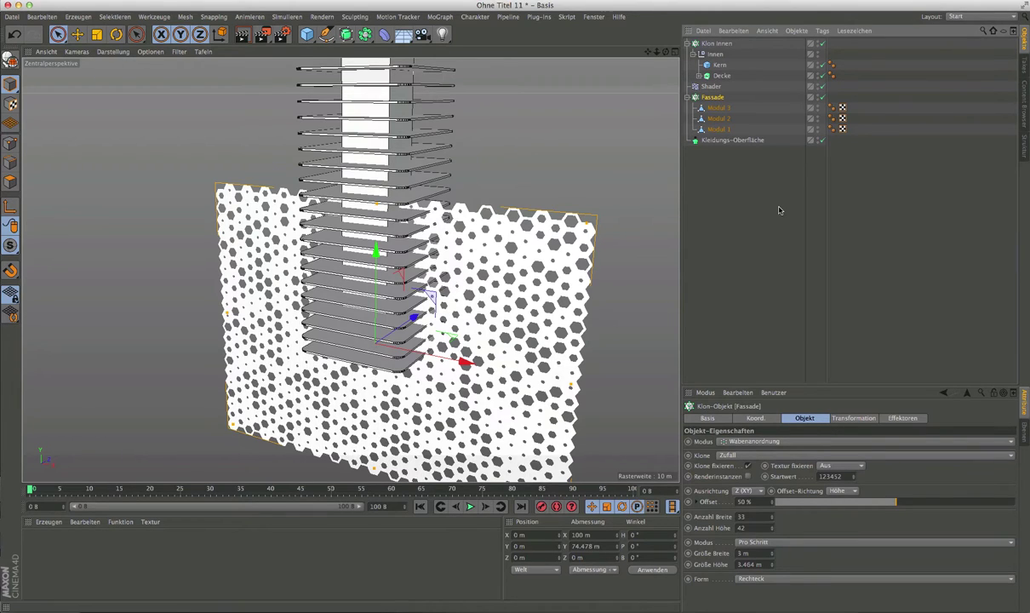
click(821, 98)
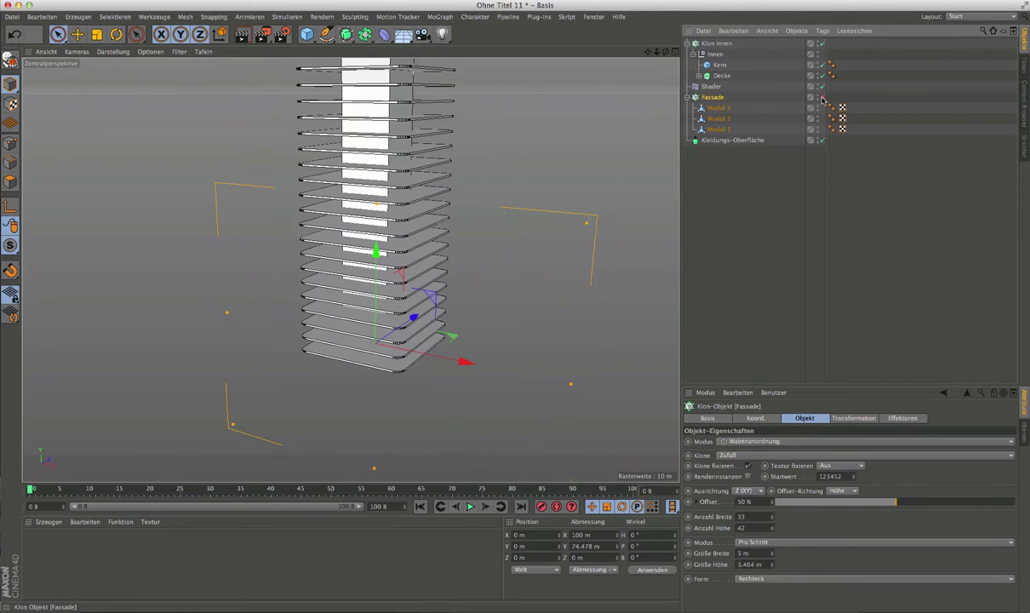
click(688, 99)
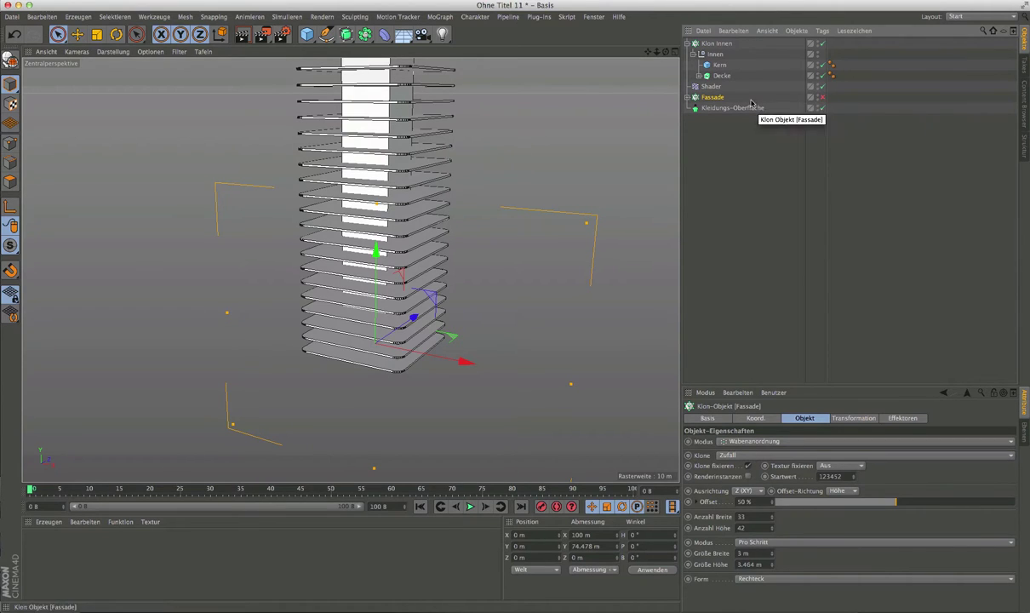
click(309, 40)
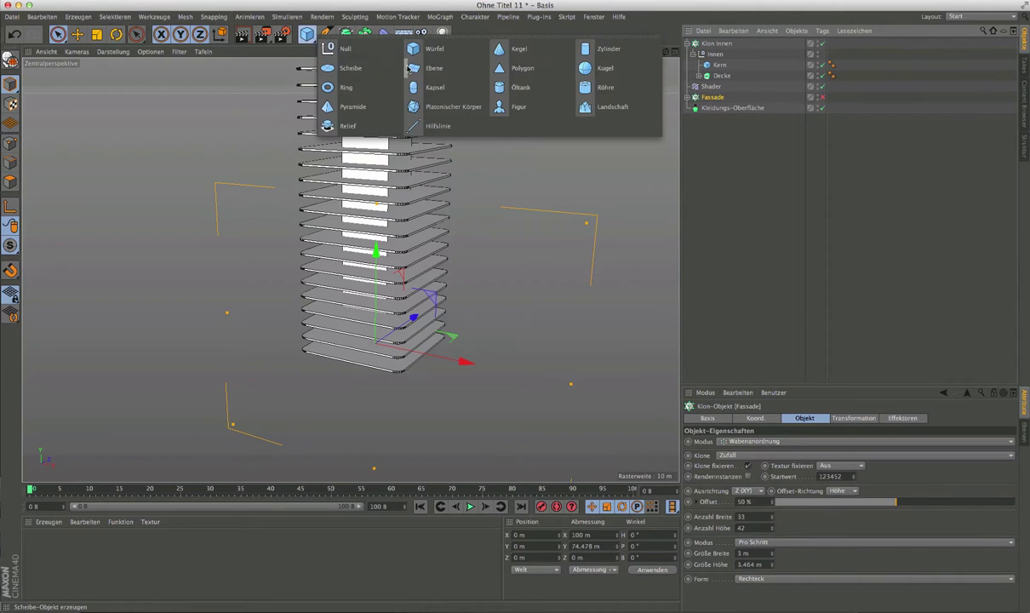
Add an Ebene plane facing +Z, sized about 85 × 62.6 m, in front of the tower.
click(435, 72)
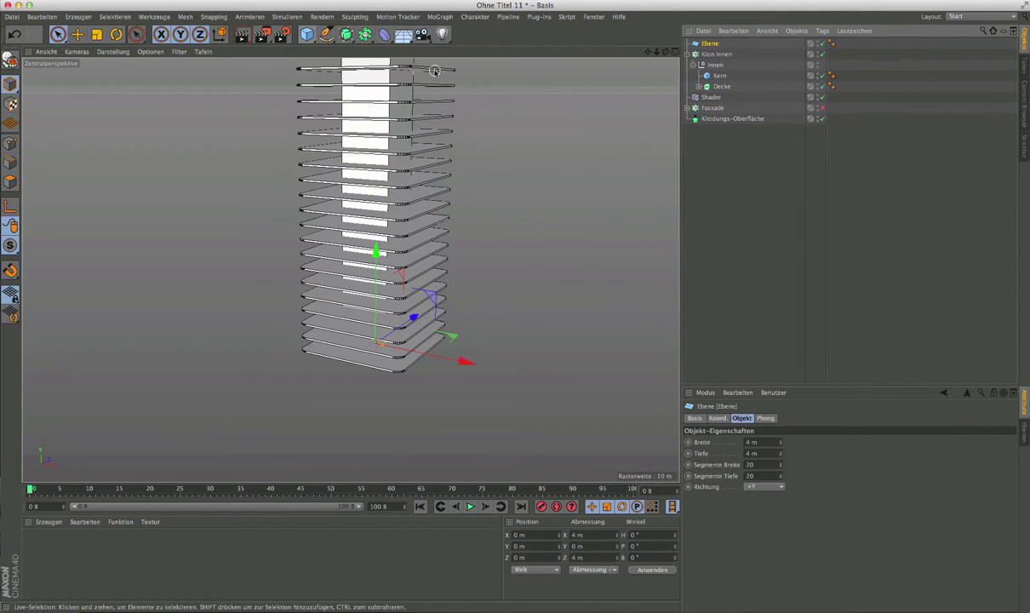
click(766, 489)
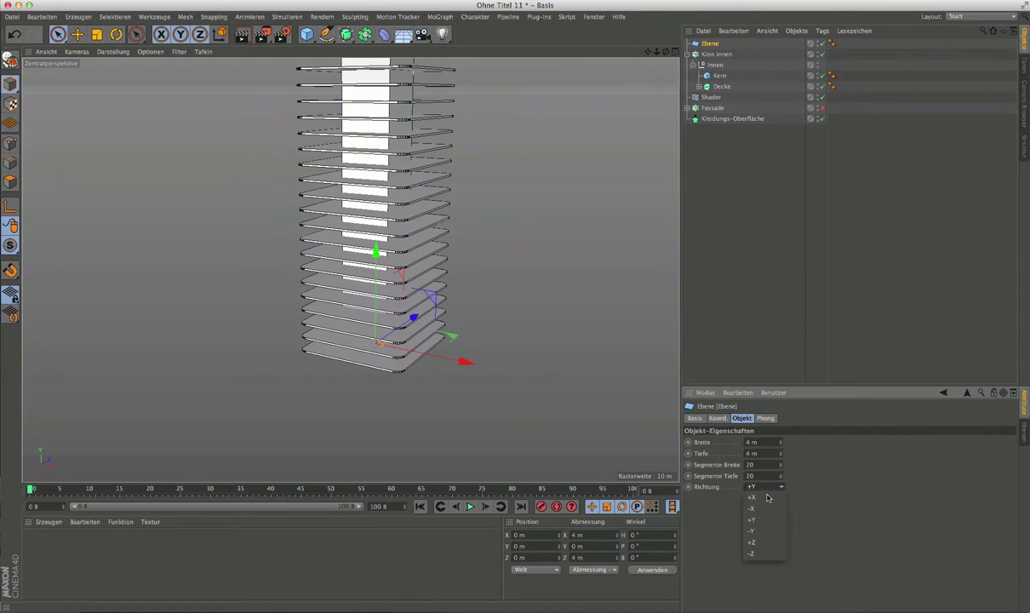
click(760, 547)
drag(412, 318, 390, 339)
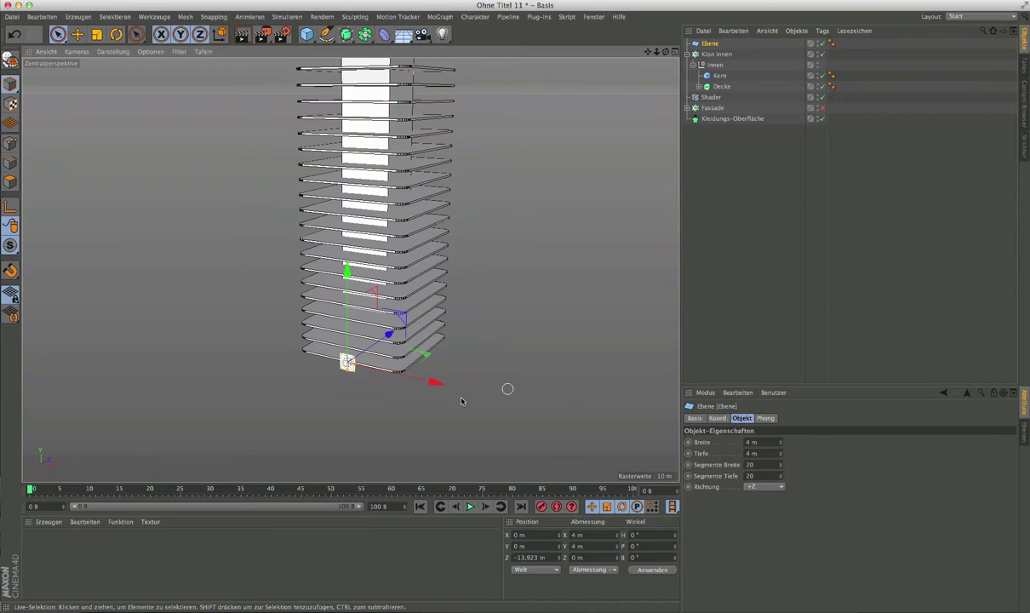
mouse_move(352, 366)
mouse_down()
mouse_move(524, 421)
mouse_move(596, 430)
mouse_move(488, 429)
mouse_up()
drag(348, 371, 340, 113)
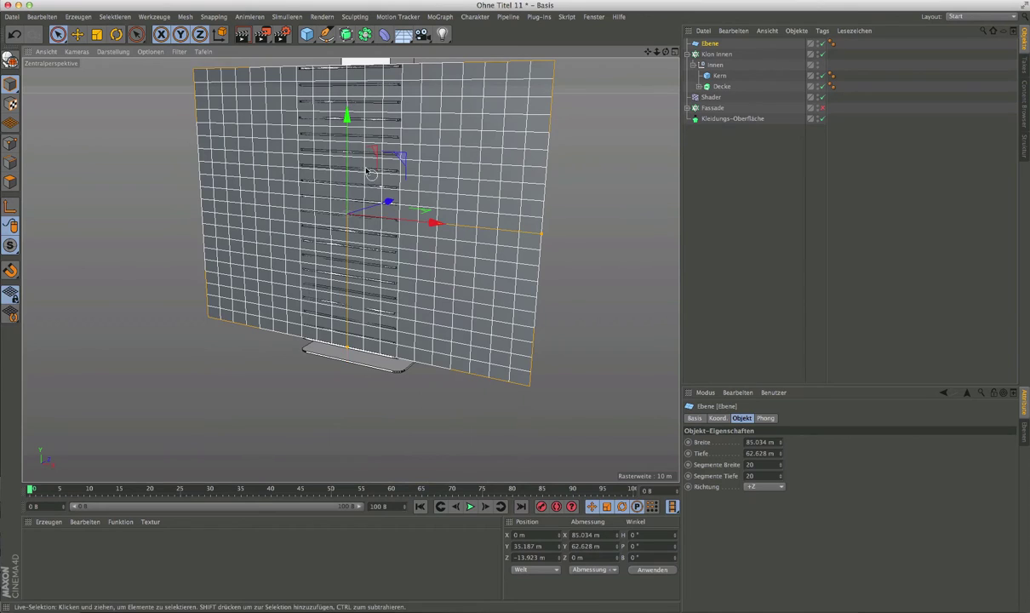
alt+middle_drag(341, 114, 334, 209)
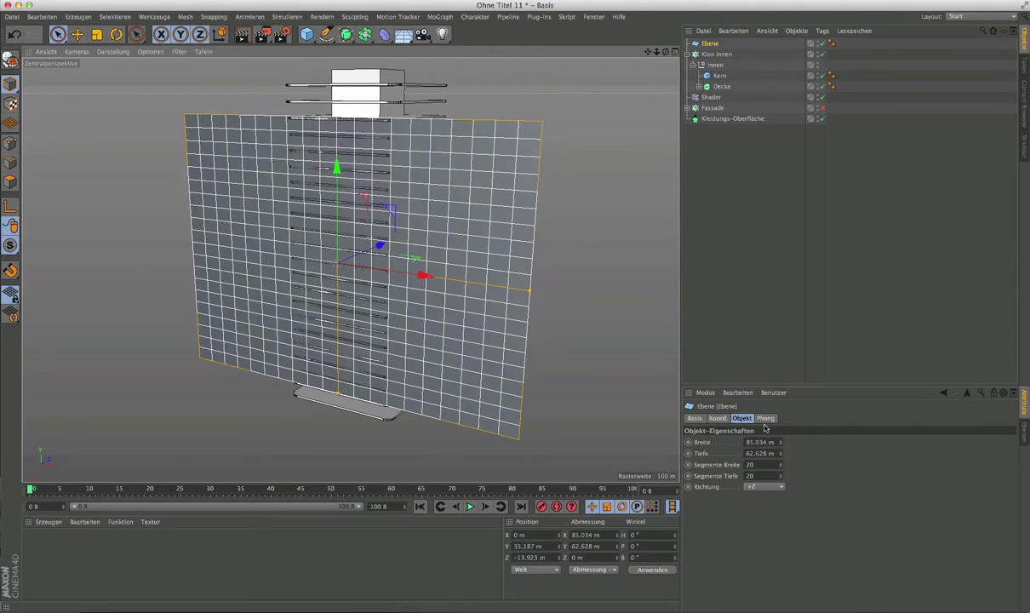
Set the plane to Segmente Tiefe 1 and Segmente Breite 50.
double_click(758, 476)
text(1)
key(Return)
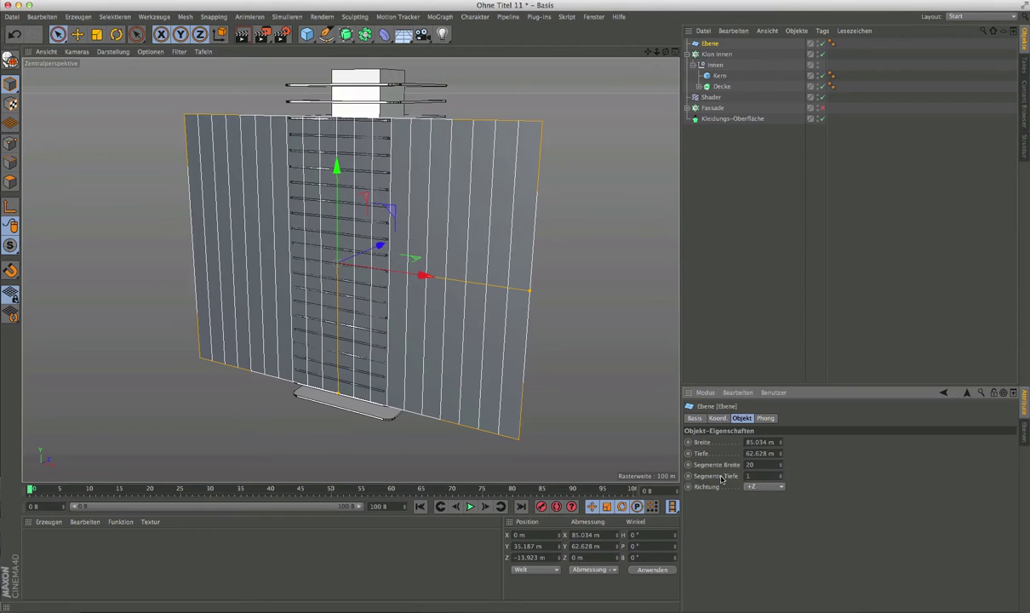
double_click(765, 466)
text(50)
key(Return)
mouse_move(568, 350)
alt+mouse_down()
mouse_move(368, 233)
mouse_move(400, 219)
mouse_move(390, 228)
alt+mouse_up()
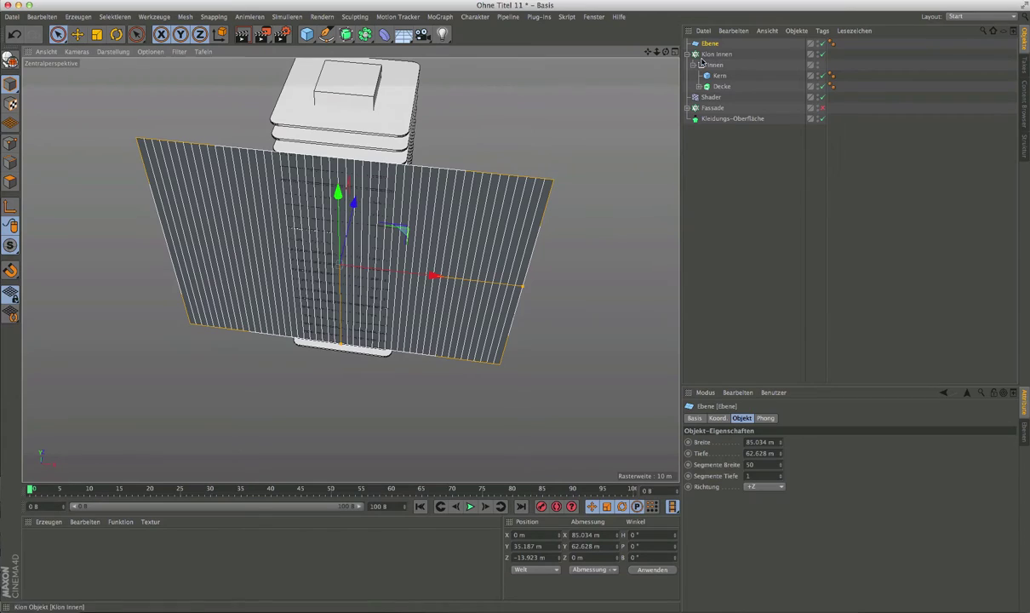
mouse_move(472, 227)
alt+mouse_down()
mouse_move(473, 197)
mouse_move(361, 213)
mouse_move(367, 198)
alt+mouse_up()
click(384, 34)
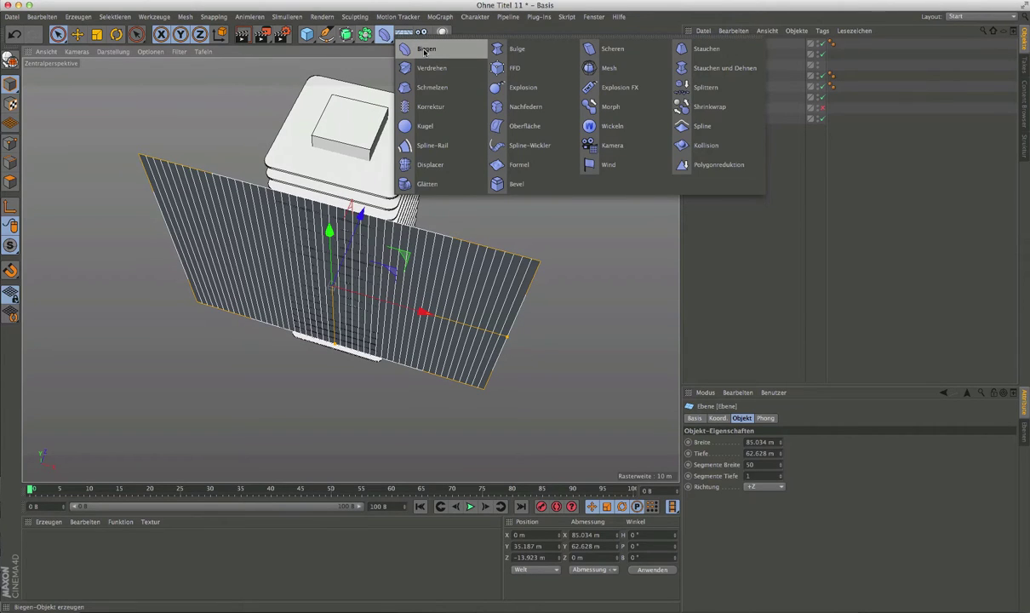
Create a Biegen bend deformer, 2.5 m per axis with Stärke 0°.
click(425, 51)
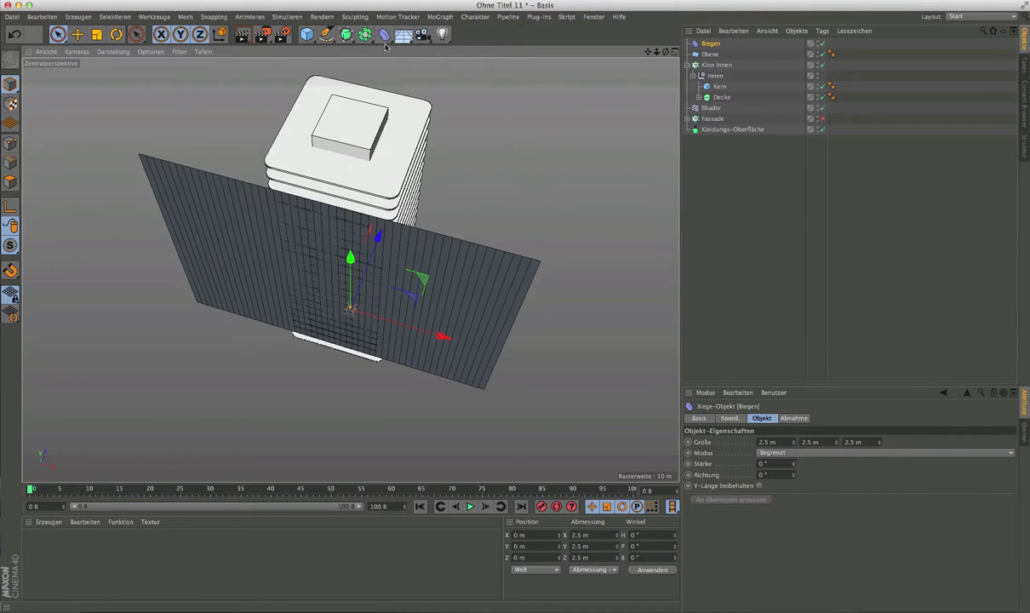
click(384, 37)
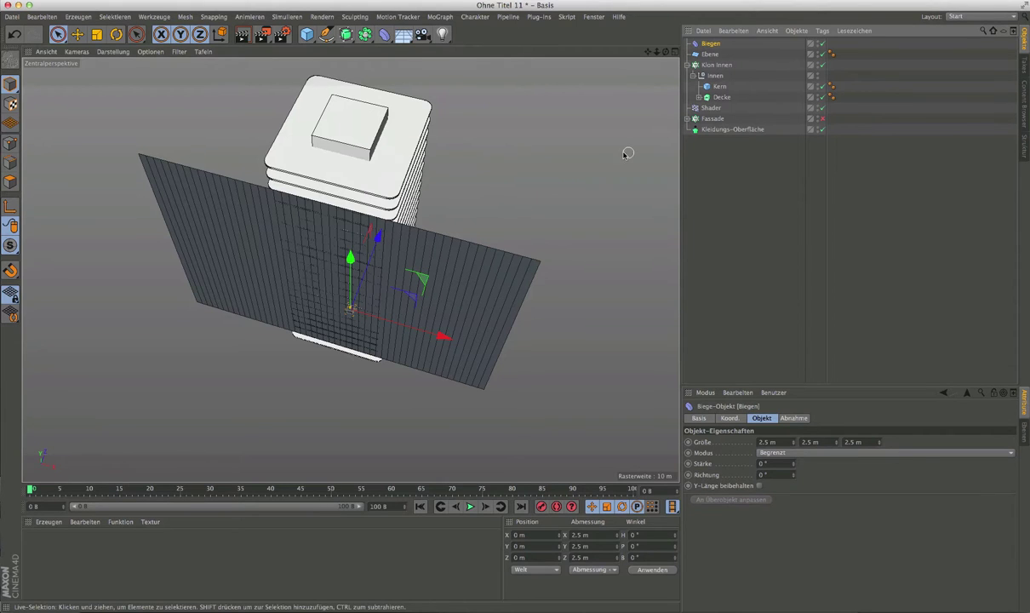
scroll(349, 332, up, 4)
scroll(348, 332, up, 2)
scroll(347, 333, up, 2)
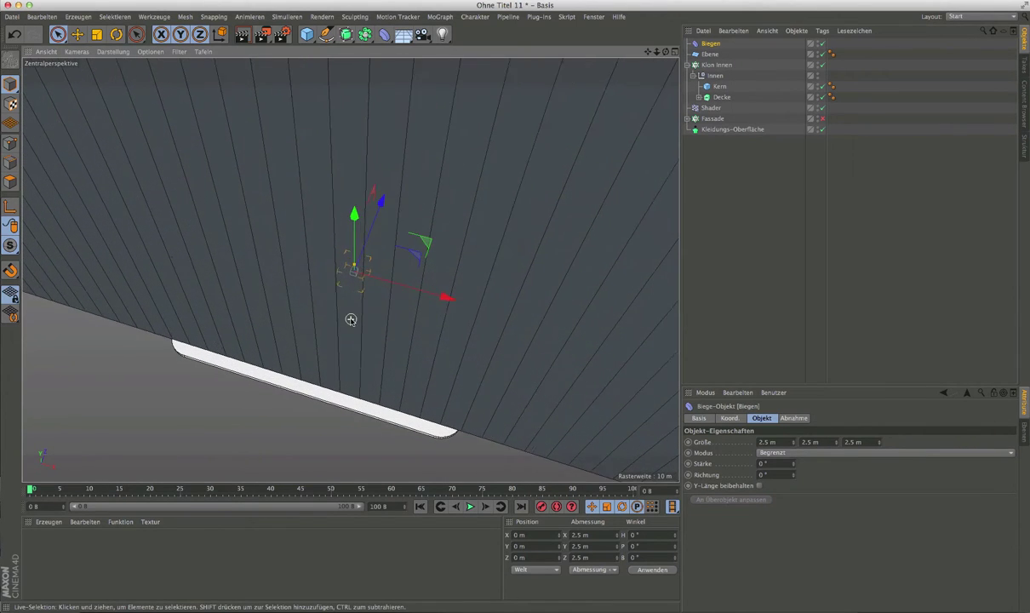
scroll(351, 319, up, 2)
scroll(360, 288, down, 2)
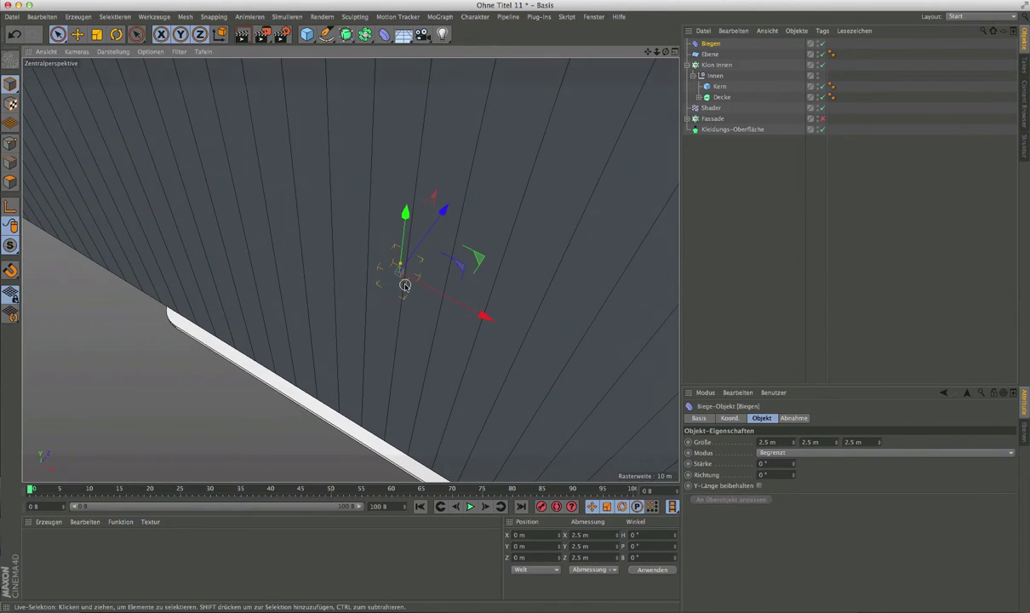
scroll(405, 285, down, 2)
scroll(405, 285, down, 2)
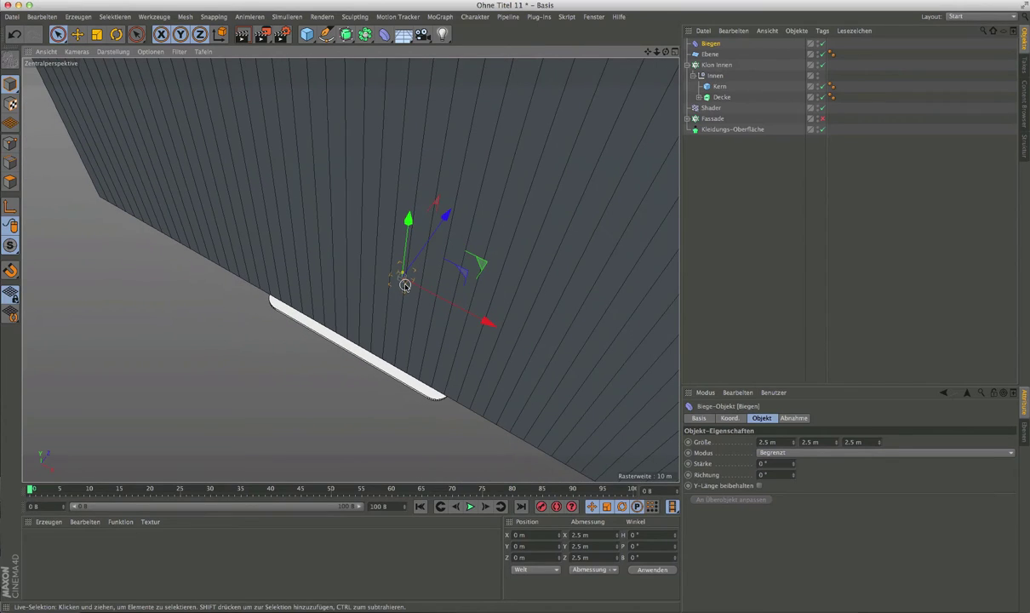
Maximize the Oben top view to see the tower from above.
click(673, 52)
middle_click(408, 165)
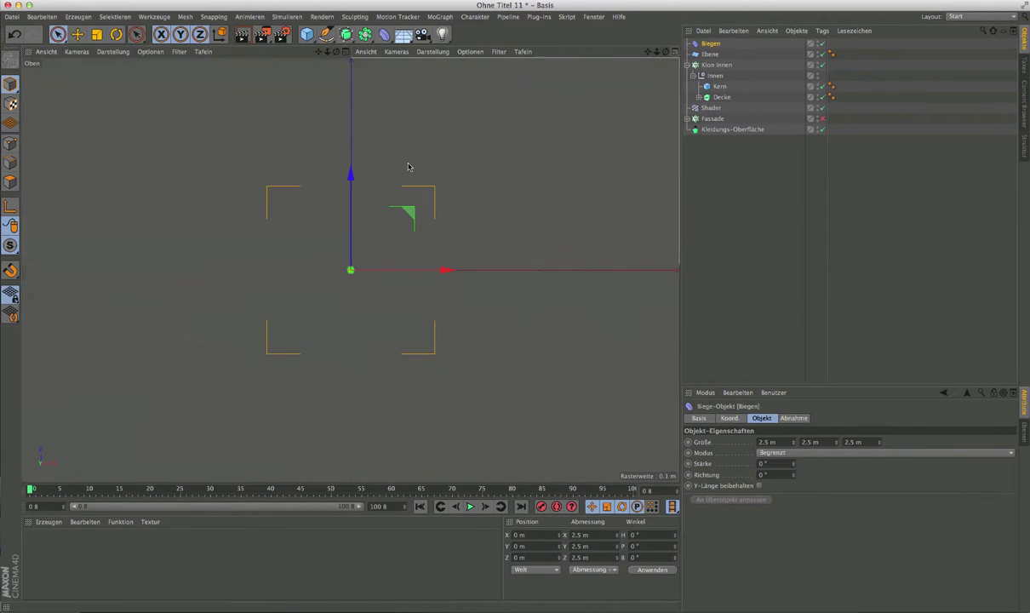
scroll(409, 166, up, 2)
scroll(421, 170, up, 2)
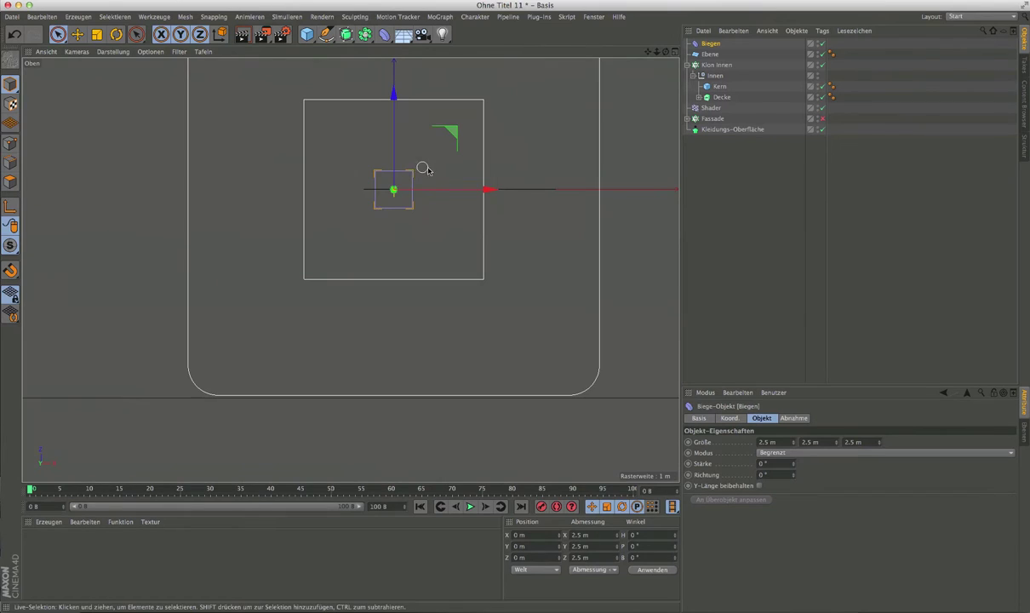
Activate the Move tool and select the Biegen deformer to show its properties.
click(76, 34)
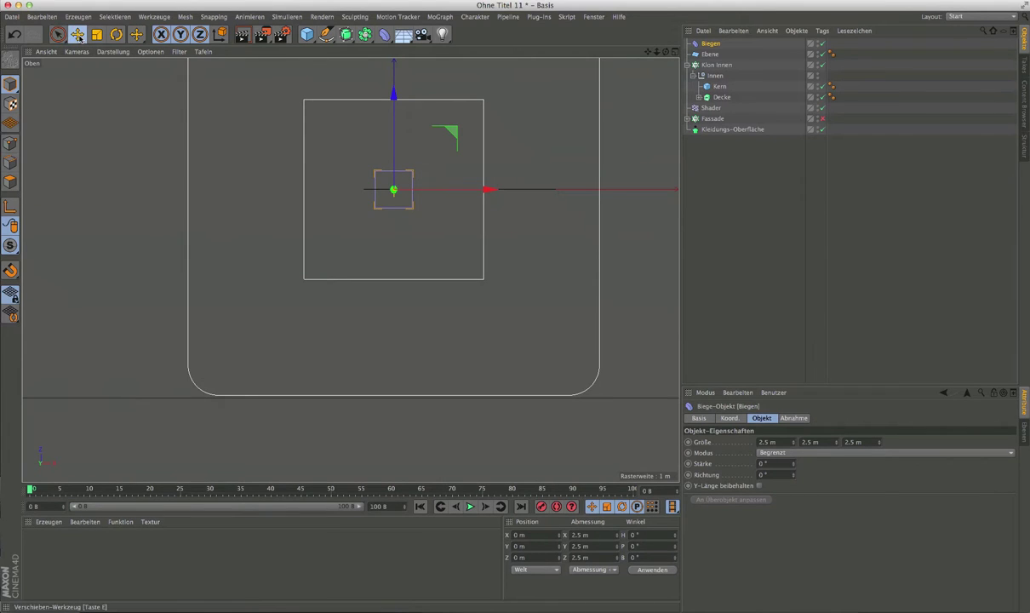
scroll(393, 190, down, 2)
scroll(394, 193, down, 1)
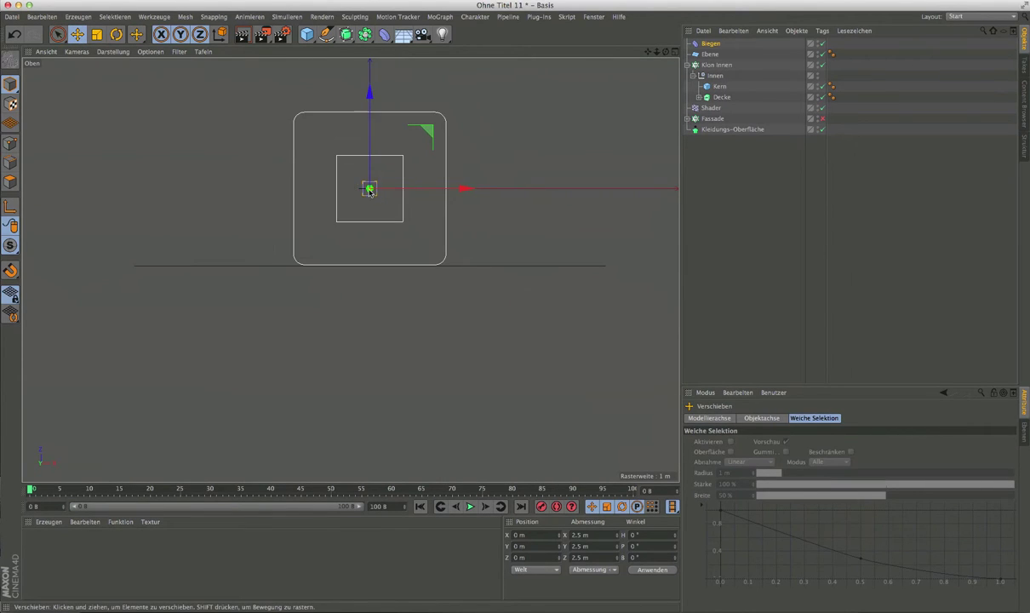
scroll(394, 217, down, 1)
scroll(394, 217, up, 1)
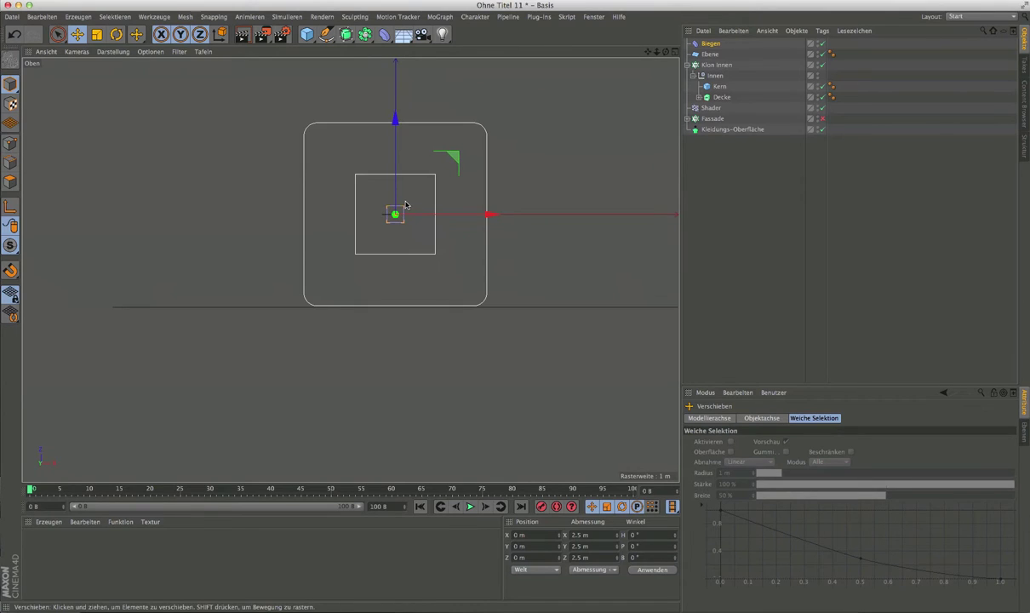
scroll(405, 204, up, 1)
scroll(386, 194, up, 1)
scroll(378, 227, up, 1)
scroll(398, 237, up, 2)
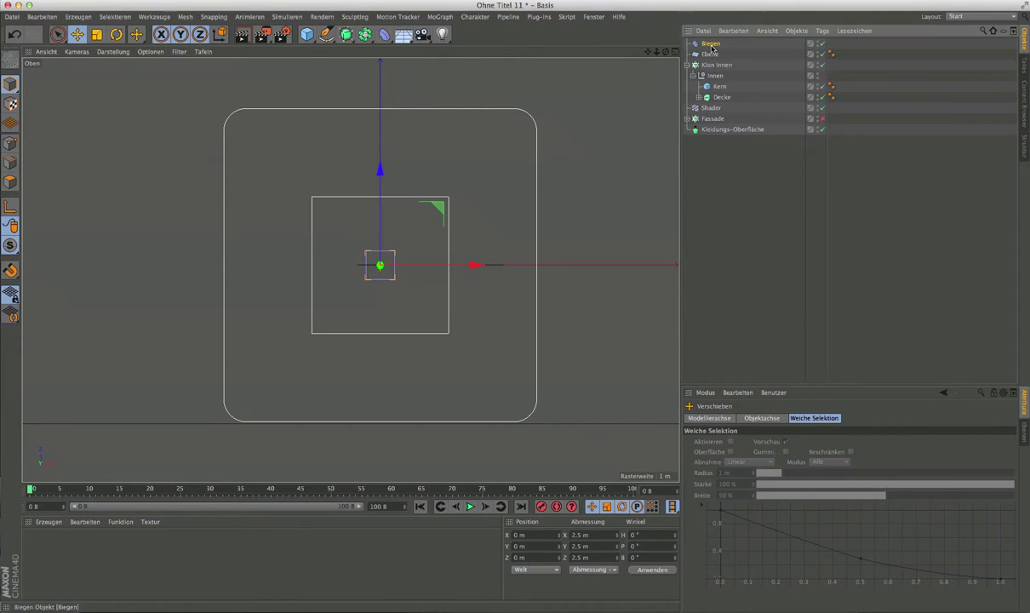
click(710, 45)
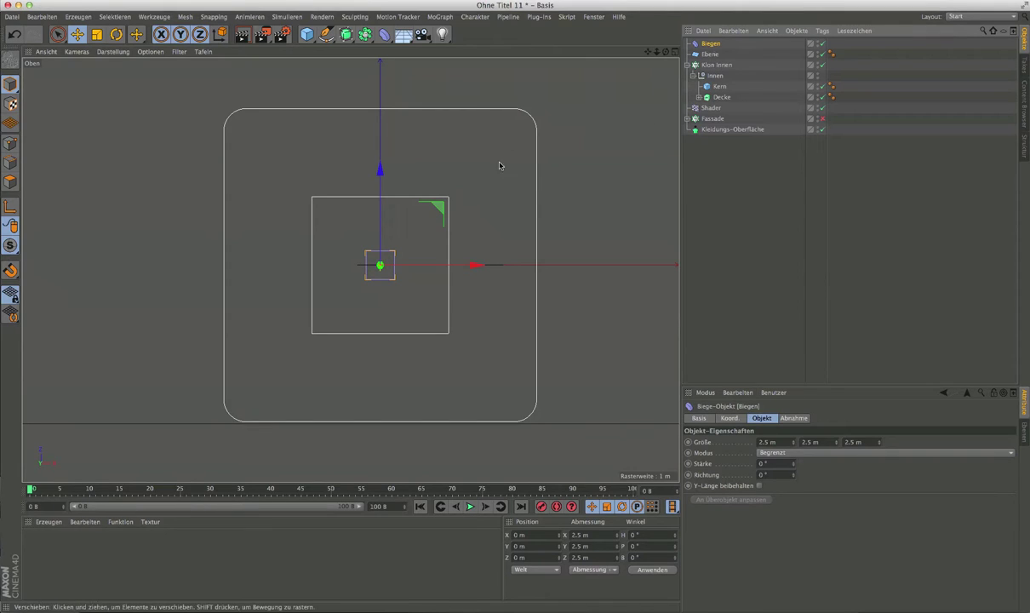
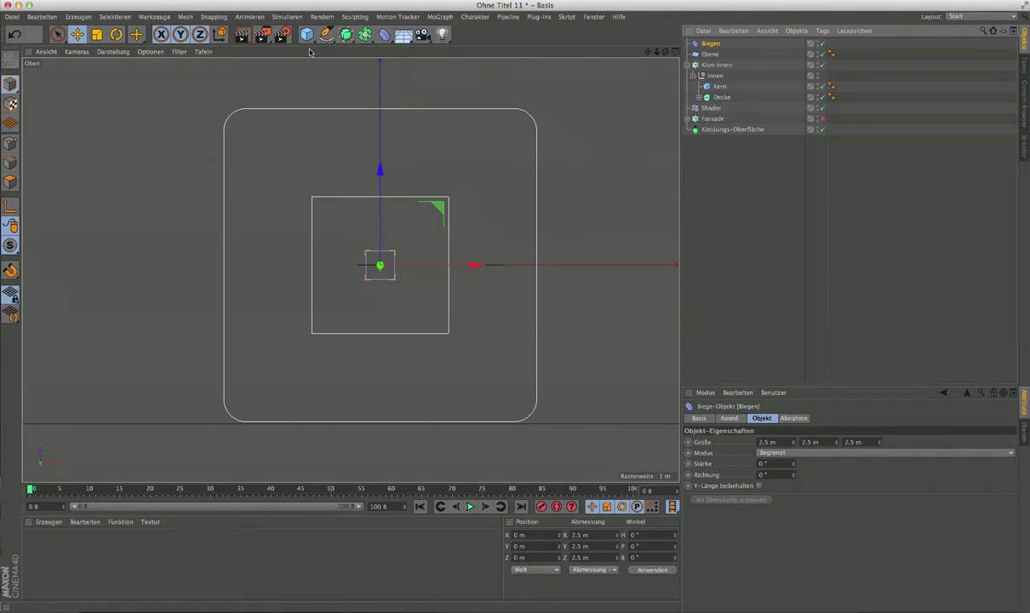
Add a Null, parent the Biegen deformer and Ebene plane under it, then show four views.
click(711, 54)
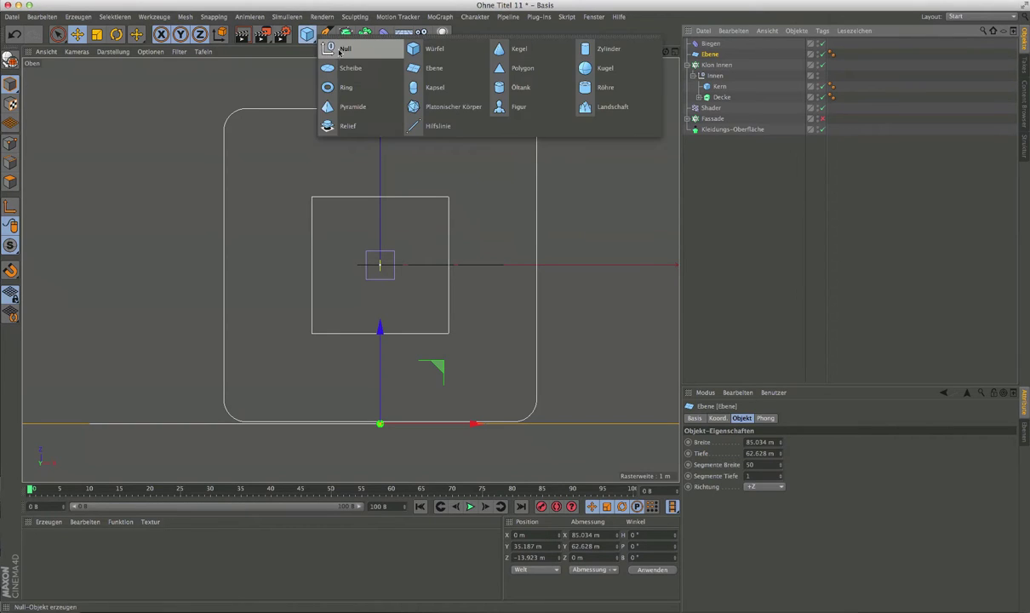
drag(311, 41, 340, 46)
click(710, 65)
shift+click(710, 55)
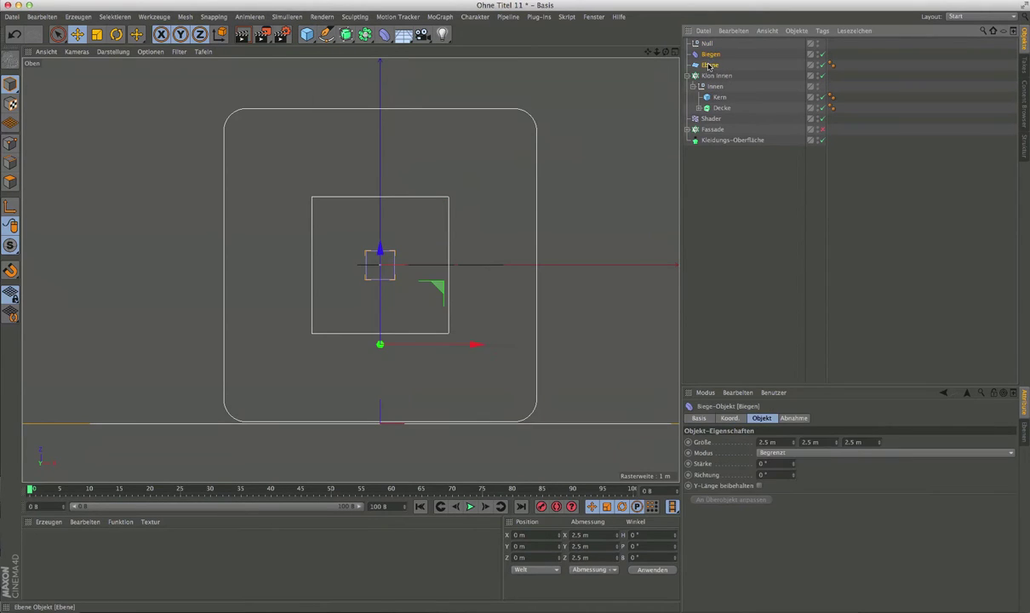
drag(705, 45, 707, 44)
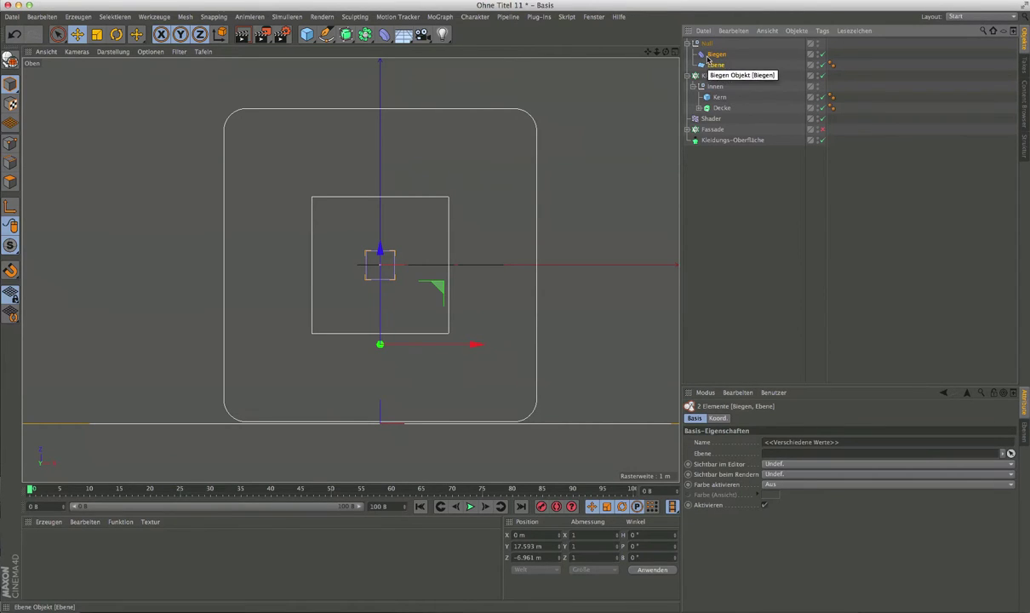
click(713, 55)
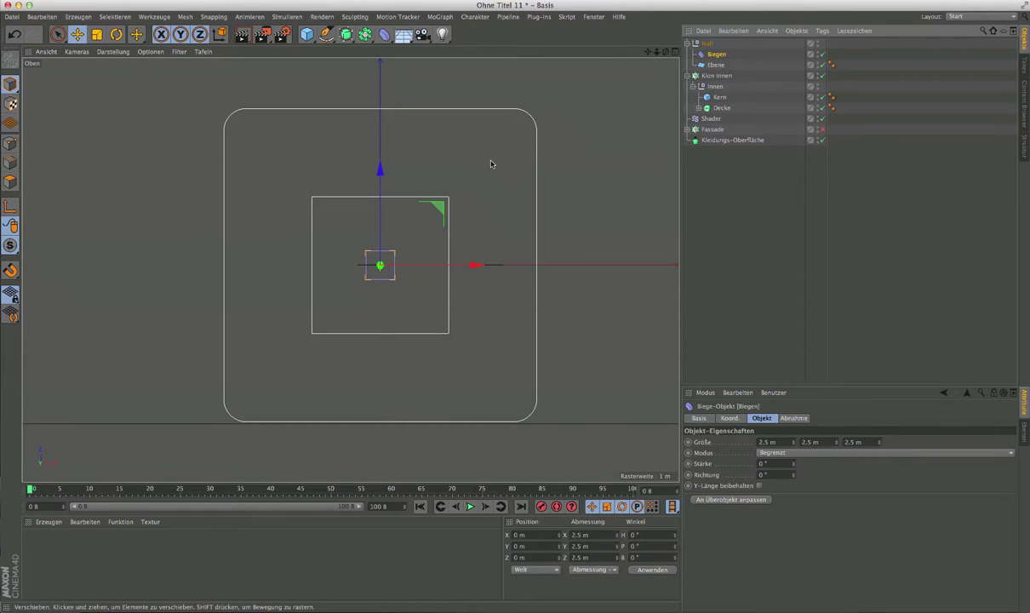
click(674, 55)
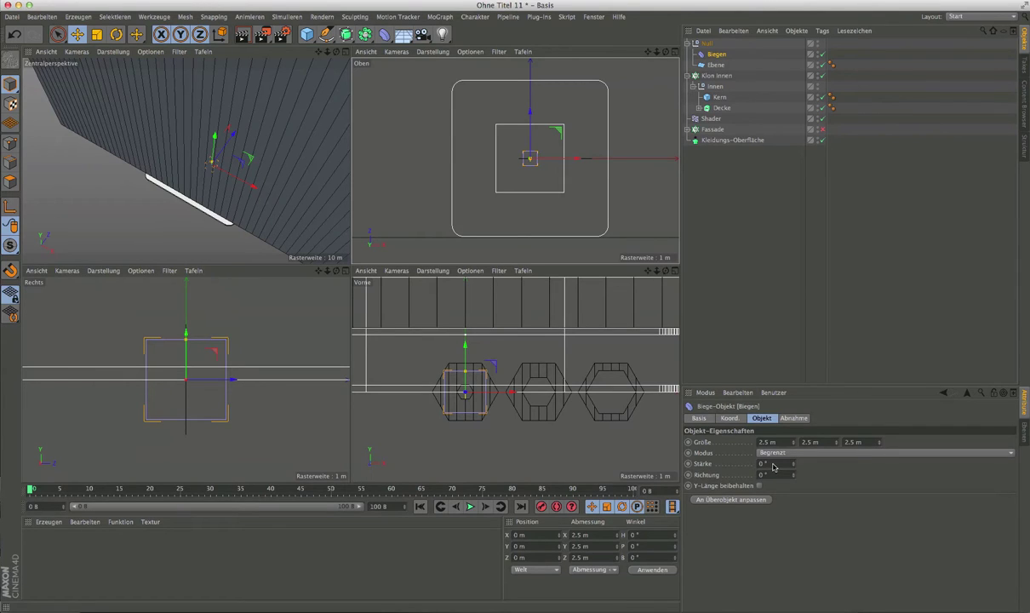
Try entering a 90° bend strength on Biegen and recentre the front view.
click(751, 465)
text(90)
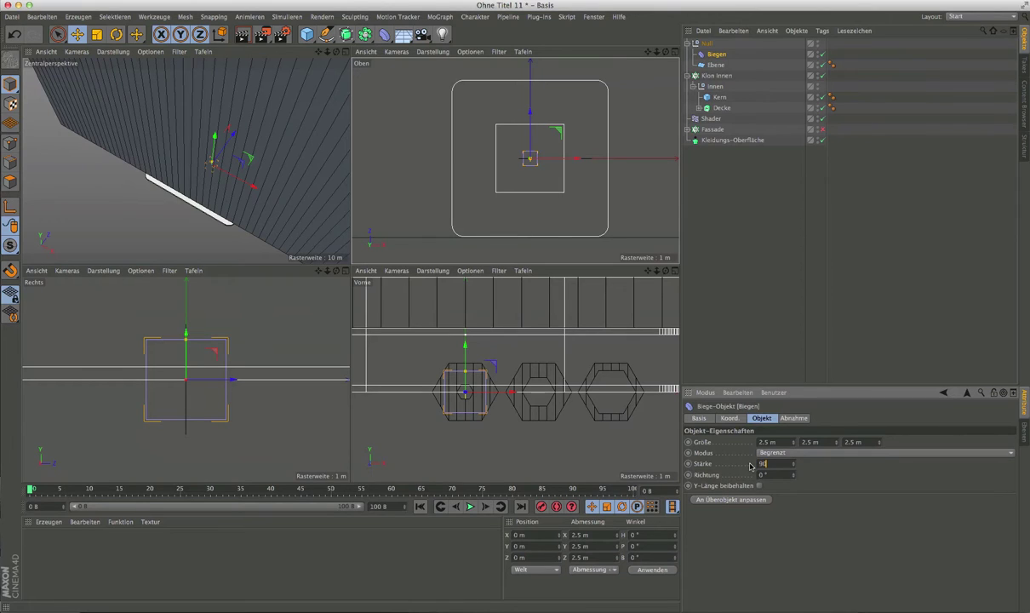
key(Return)
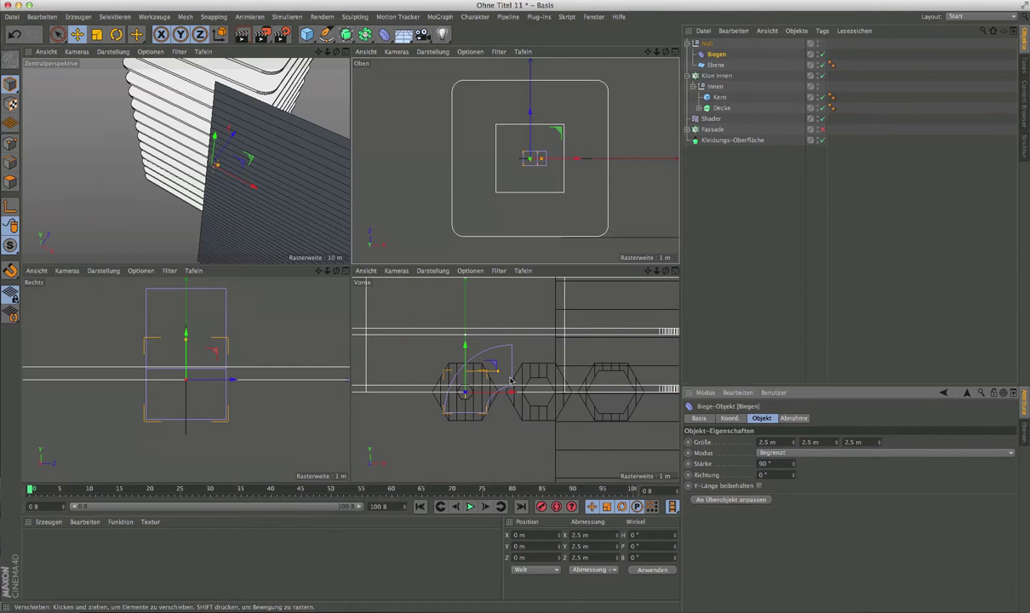
scroll(485, 394, down, 5)
scroll(495, 381, down, 5)
scroll(505, 383, down, 3)
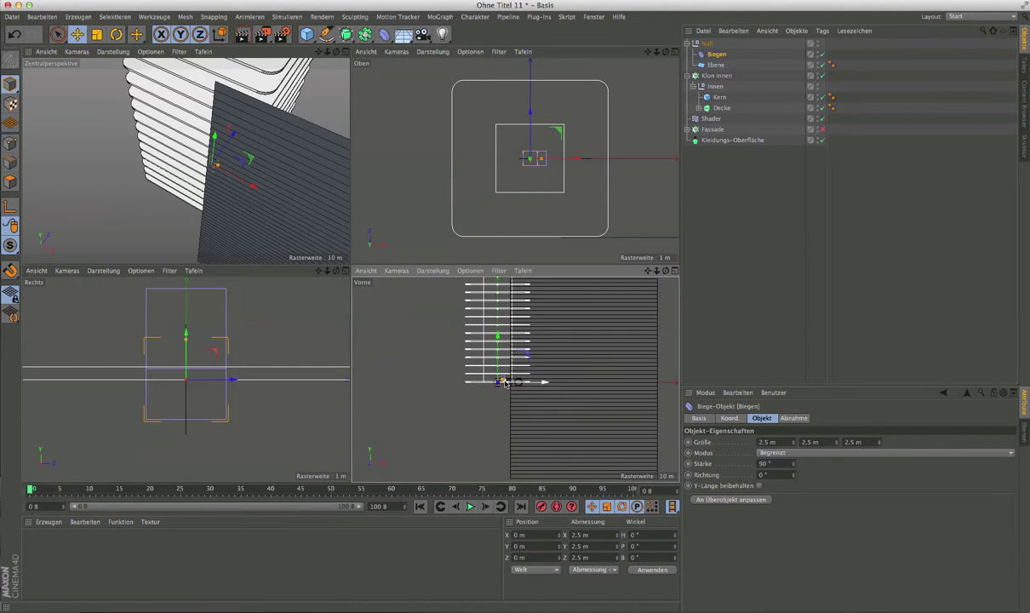
scroll(488, 428, down, 3)
middle_drag(488, 428, 494, 398)
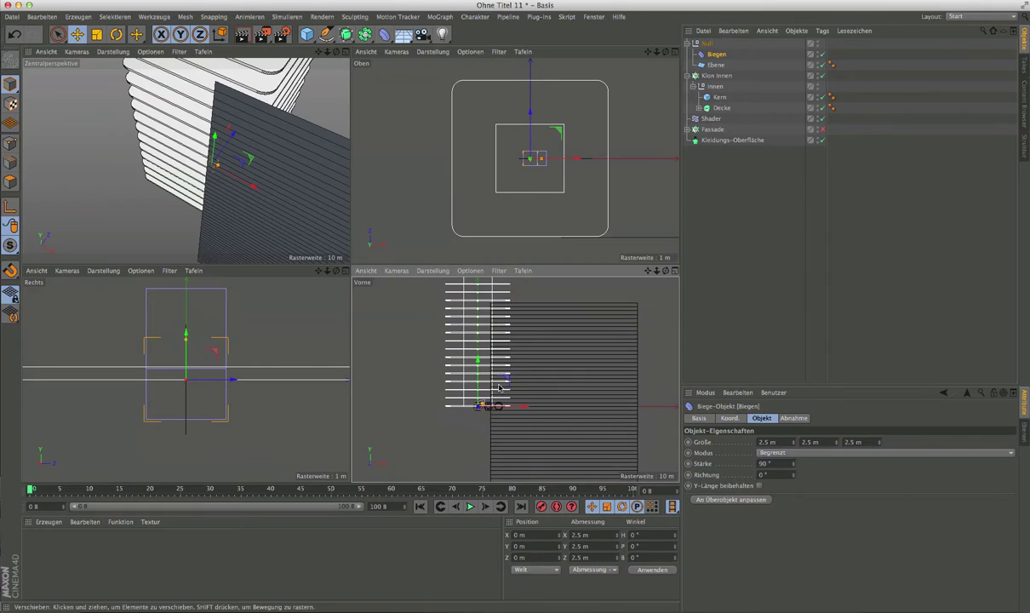
Reselect Biegen, set its strength to 90°, and keep the bend mode on Begrenzt.
click(715, 66)
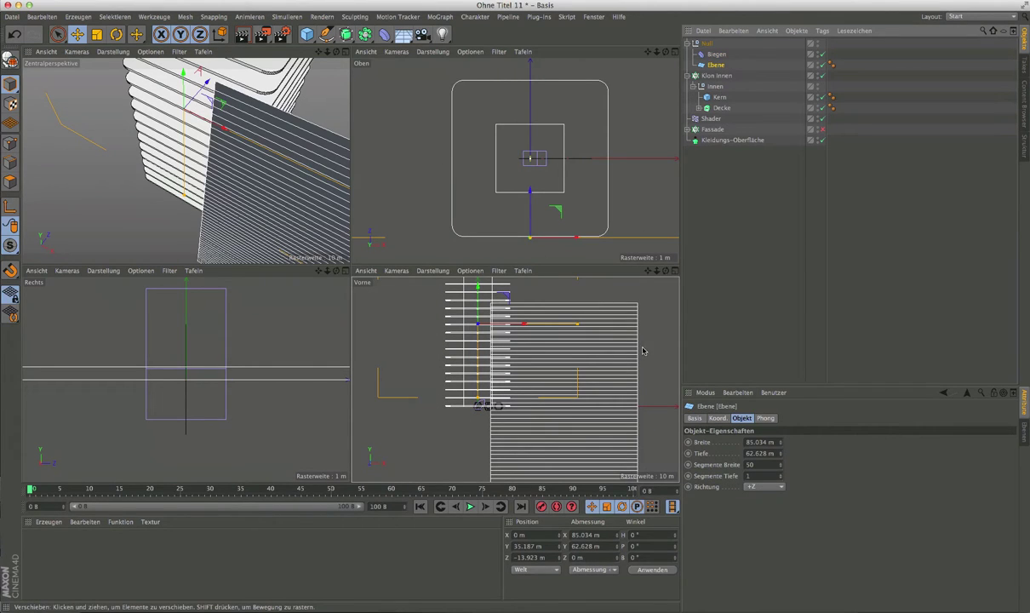
click(716, 54)
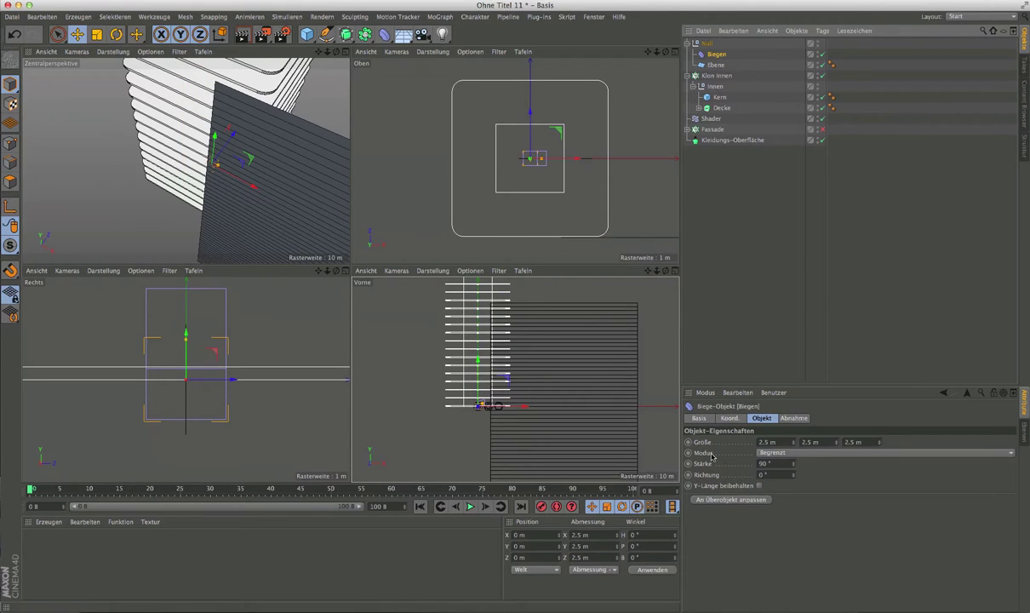
text(90)
key(Return)
click(786, 453)
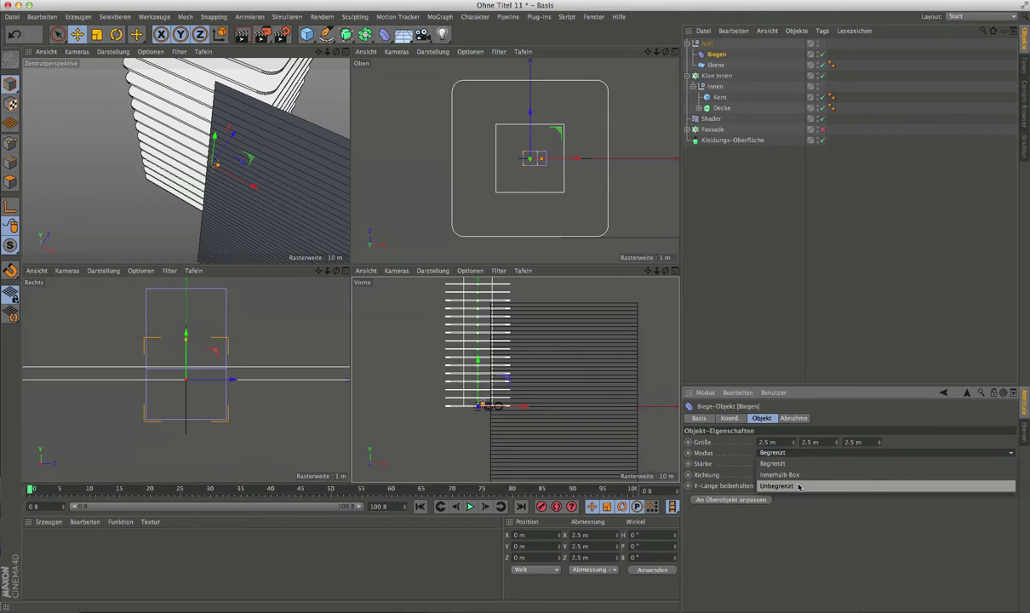
click(720, 308)
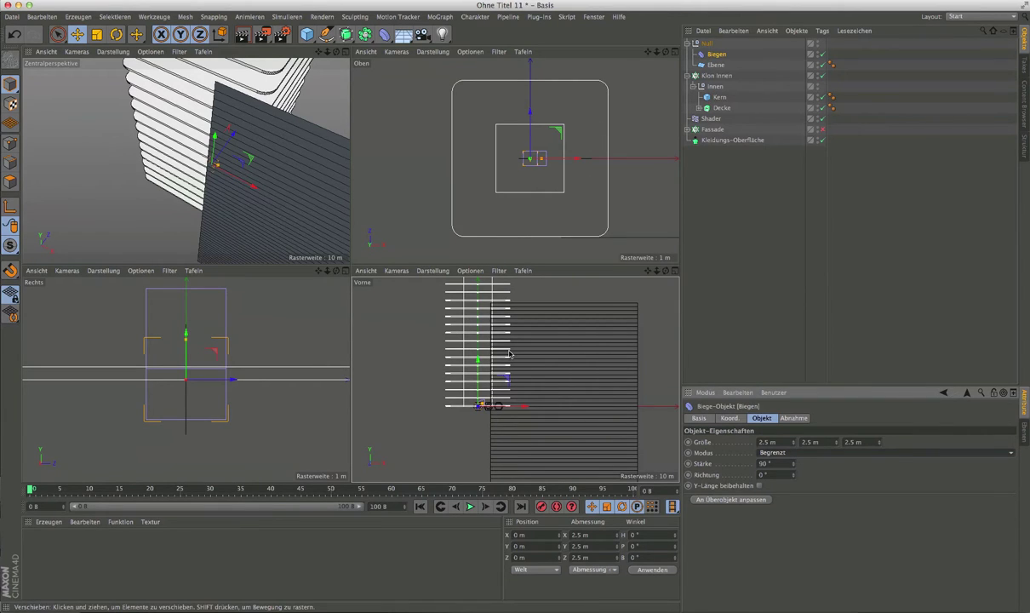
scroll(482, 407, up, 4)
scroll(482, 407, up, 1)
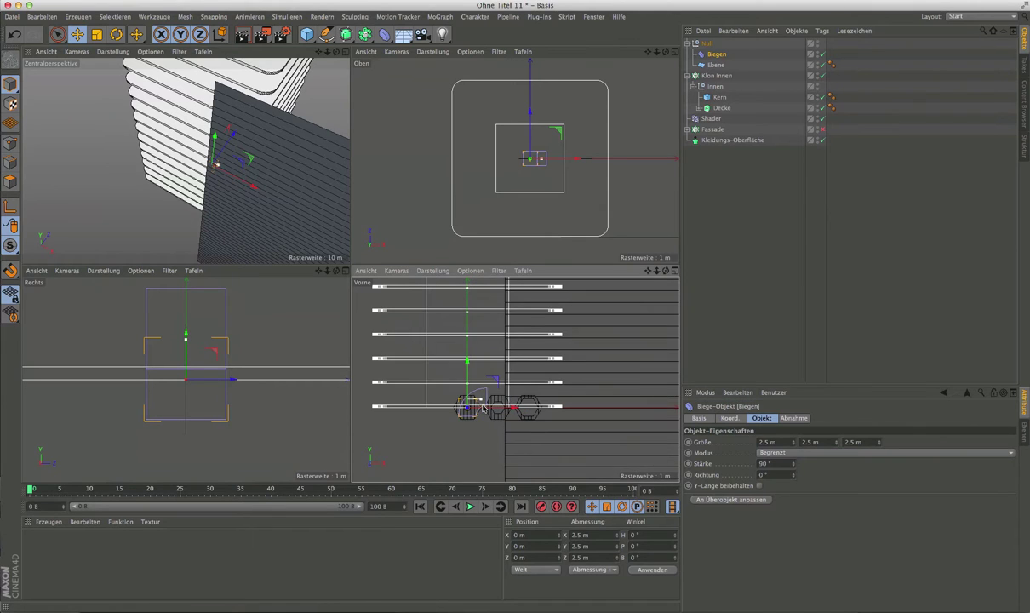
scroll(476, 406, down, 2)
scroll(408, 390, up, 1)
scroll(408, 389, up, 1)
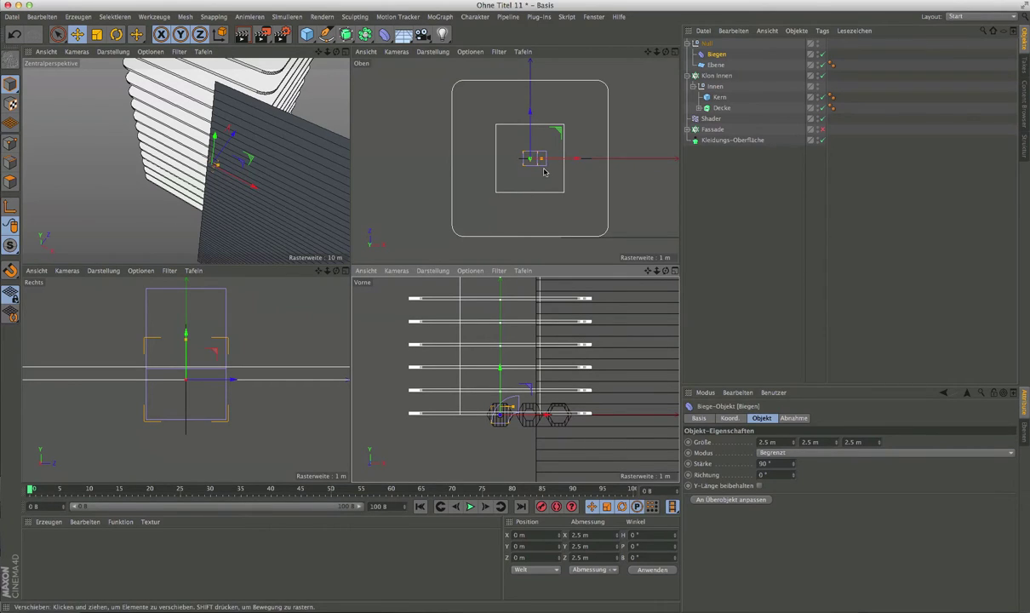
scroll(489, 340, down, 3)
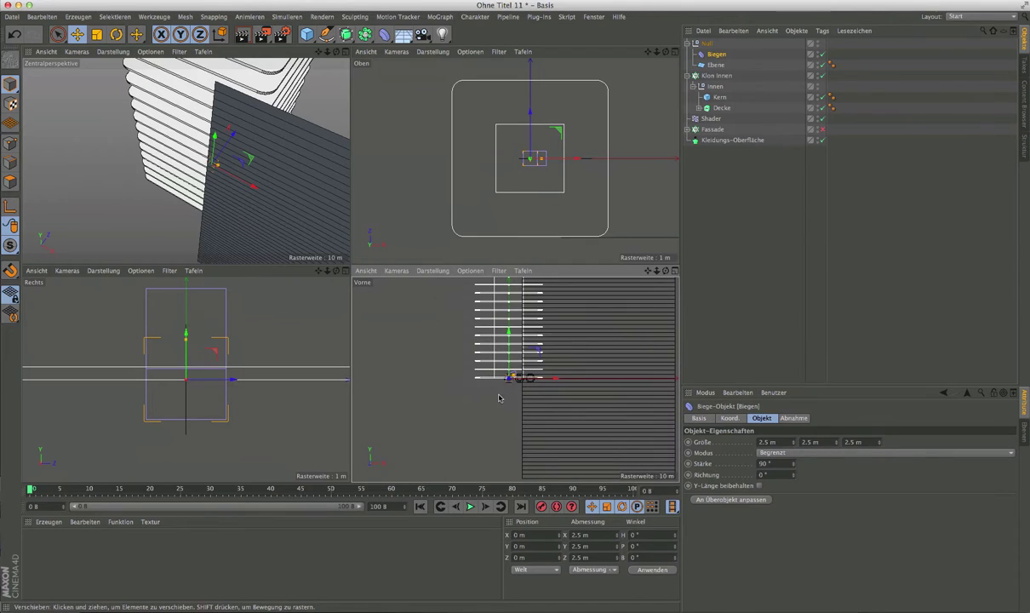
scroll(481, 358, up, 2)
scroll(502, 400, up, 2)
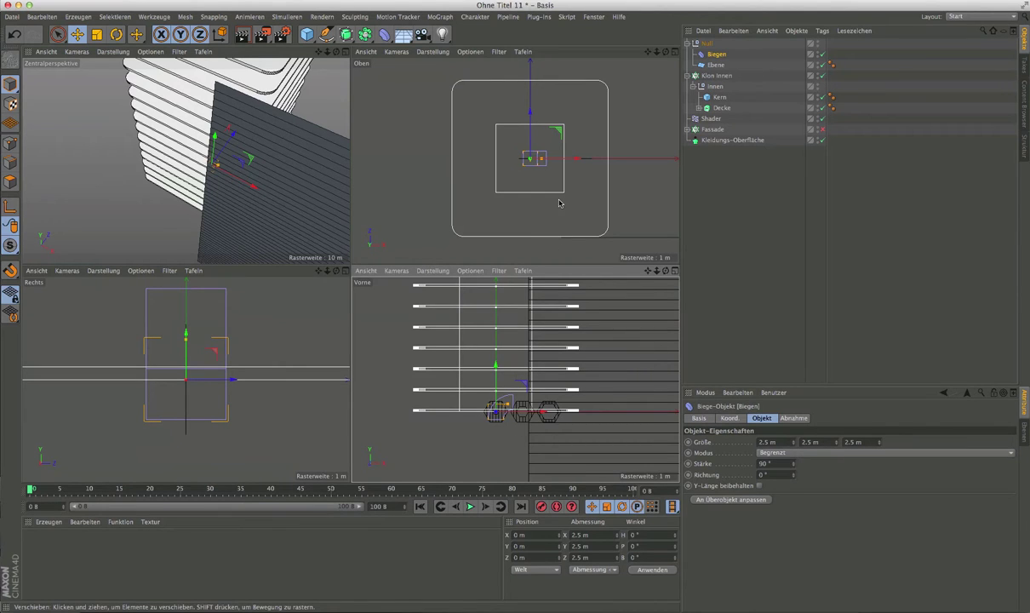
Pitch Biegen 90° and move it to the lower-left corner at X −14.373 m, Z −12.576 m.
key(r)
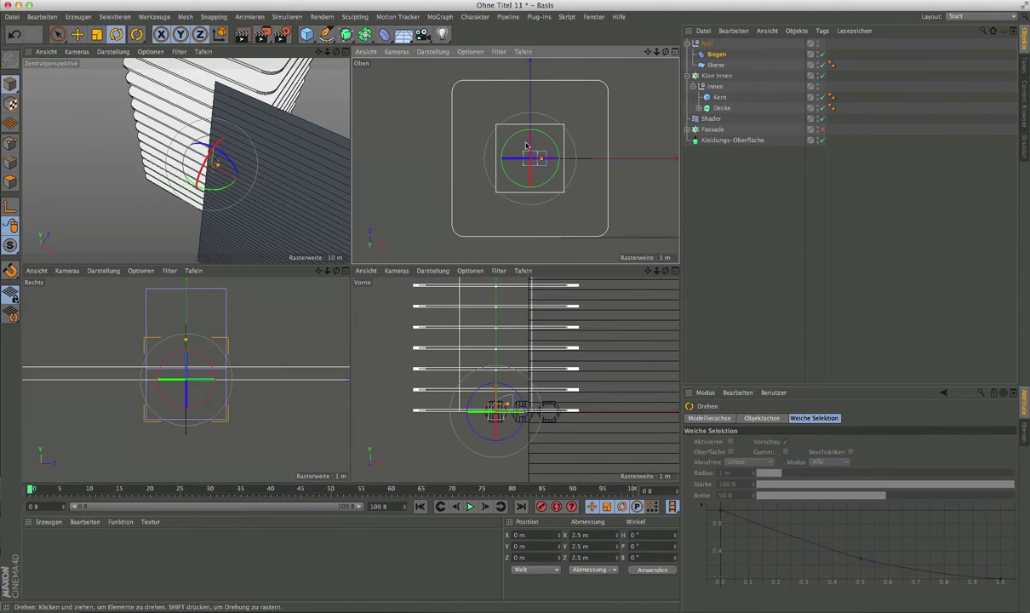
drag(529, 140, 539, 254)
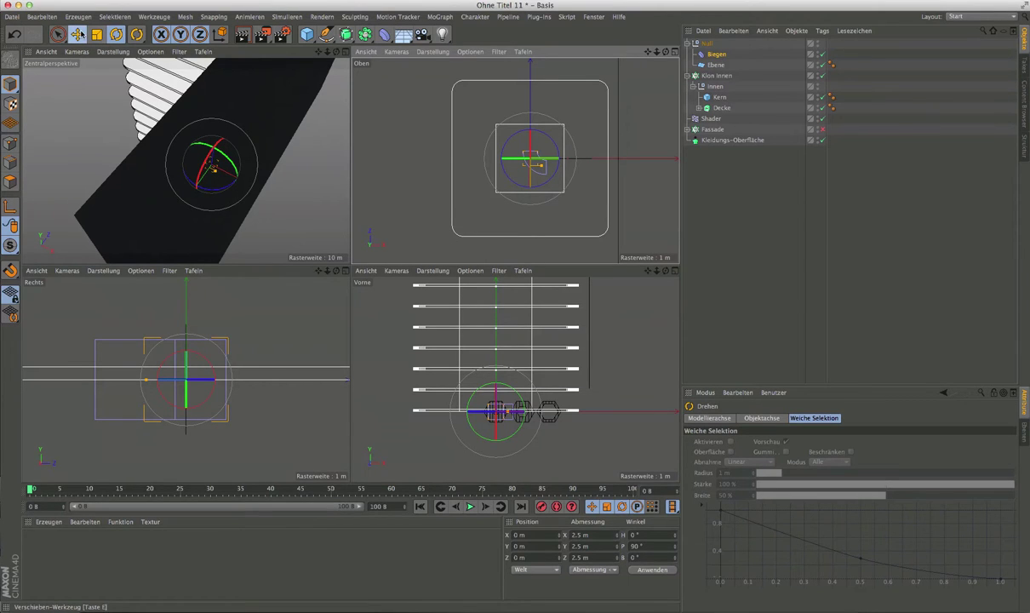
click(77, 34)
mouse_move(549, 189)
mouse_down()
mouse_move(523, 202)
mouse_move(479, 261)
mouse_up()
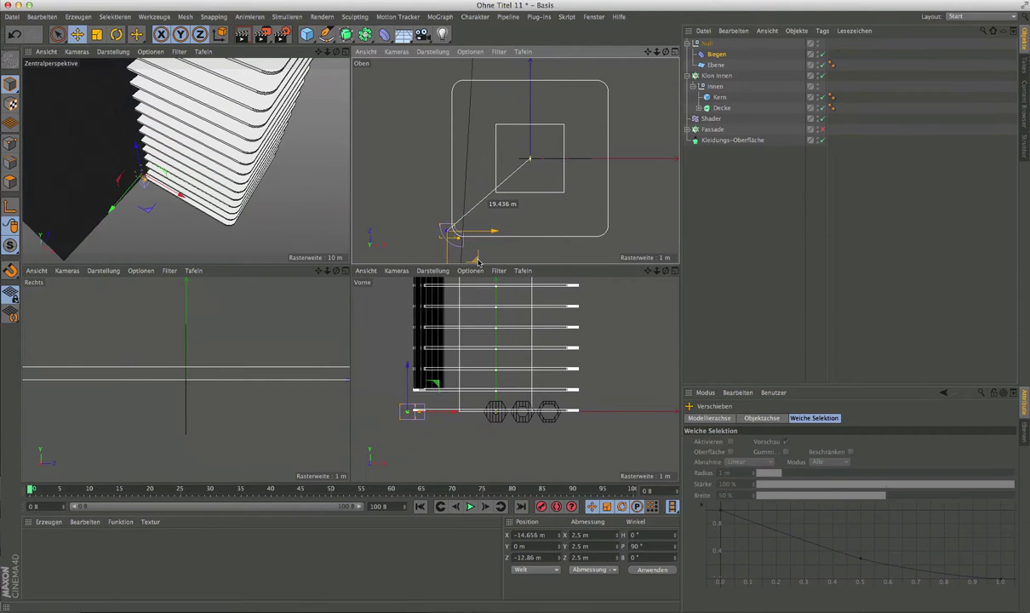
drag(479, 261, 478, 259)
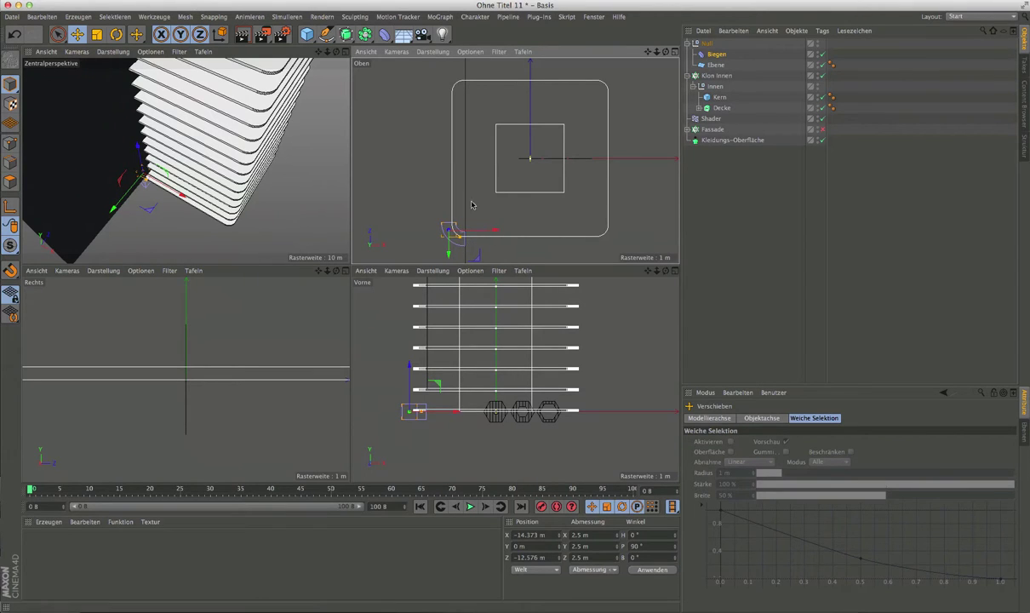
click(714, 64)
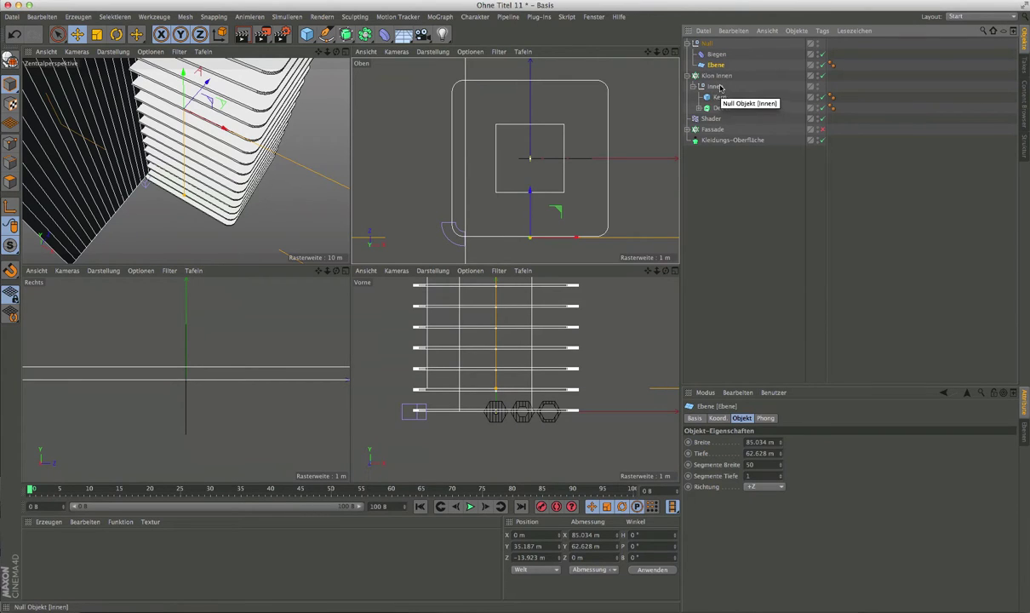
click(718, 55)
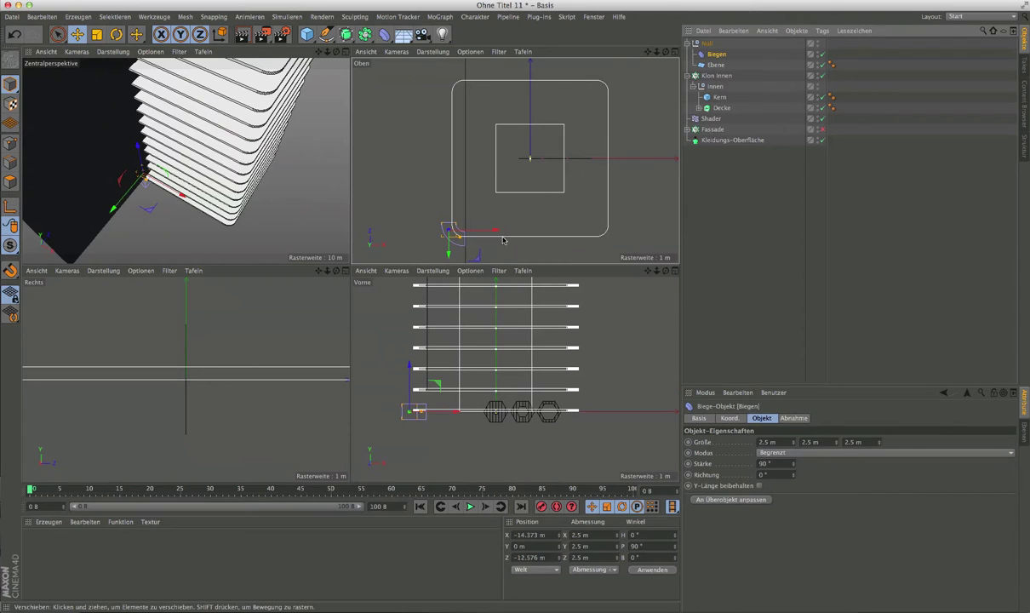
Move Biegen to the lower-right corner (X 12.968 m, Z −13.753 m) and bank it 90°.
drag(498, 230, 646, 229)
key(r)
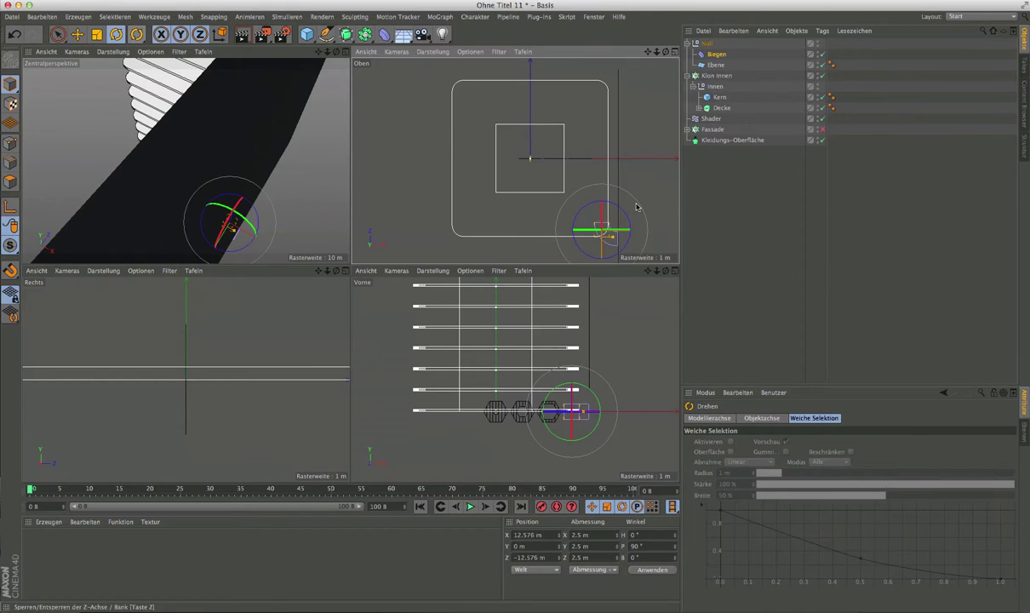
drag(627, 242, 623, 207)
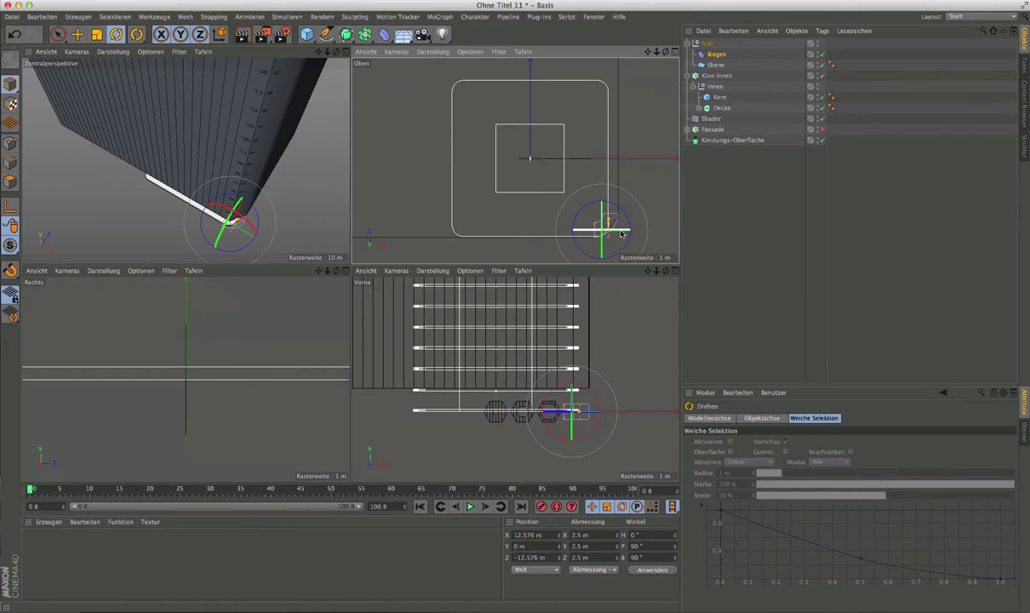
scroll(634, 228, up, 3)
click(77, 34)
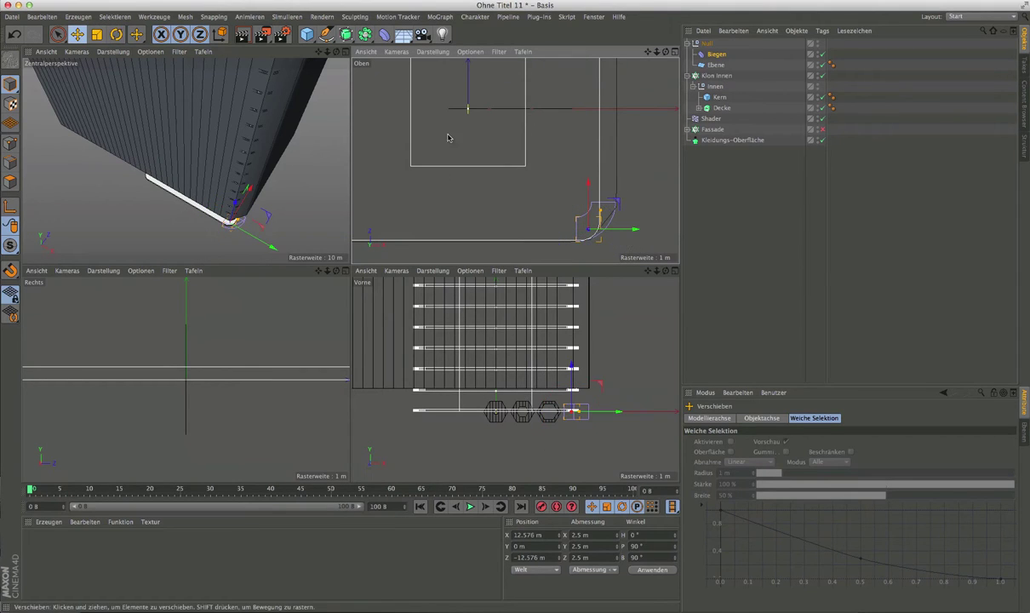
drag(616, 203, 621, 215)
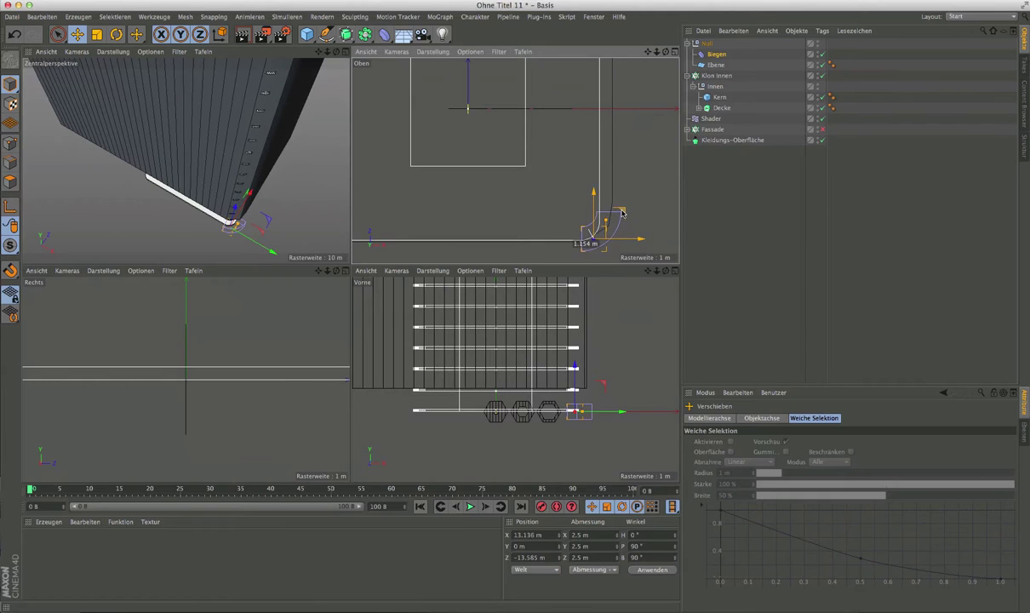
drag(622, 215, 608, 232)
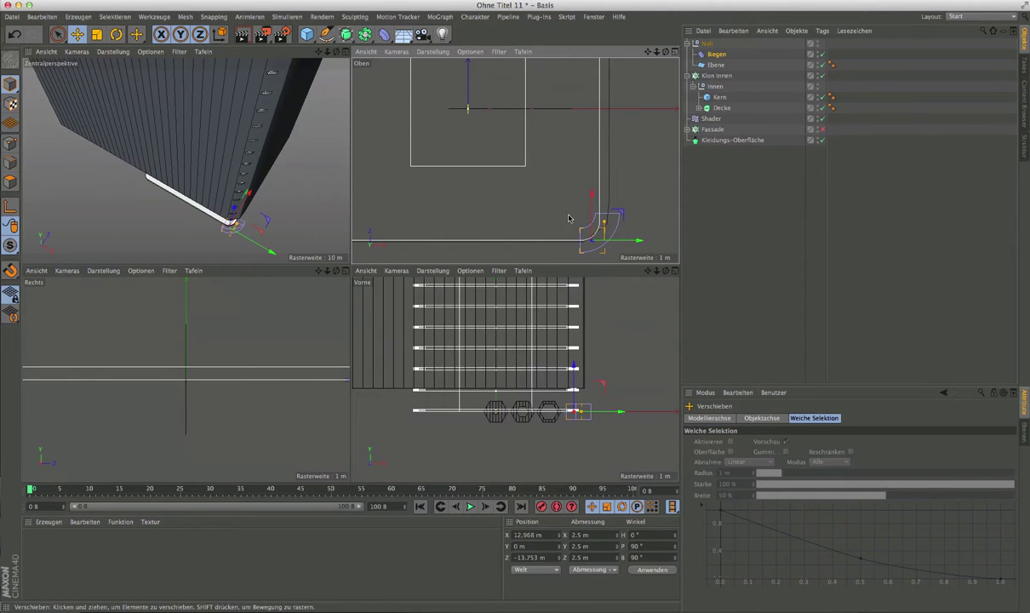
scroll(587, 223, down, 5)
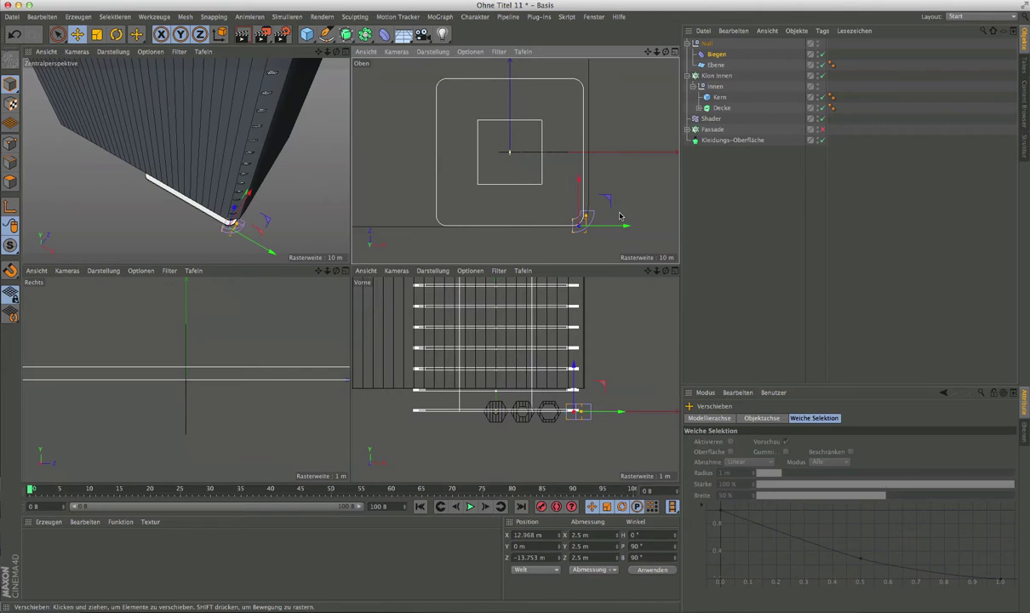
Set the Ebene plane's width segments to 150 and maximize the perspective view.
click(716, 65)
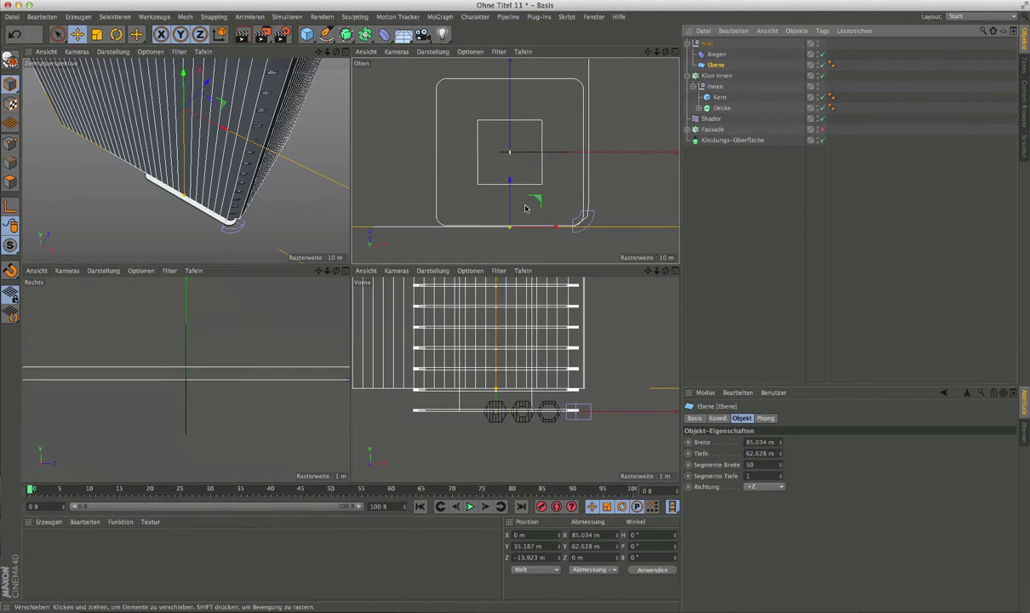
scroll(498, 223, up, 3)
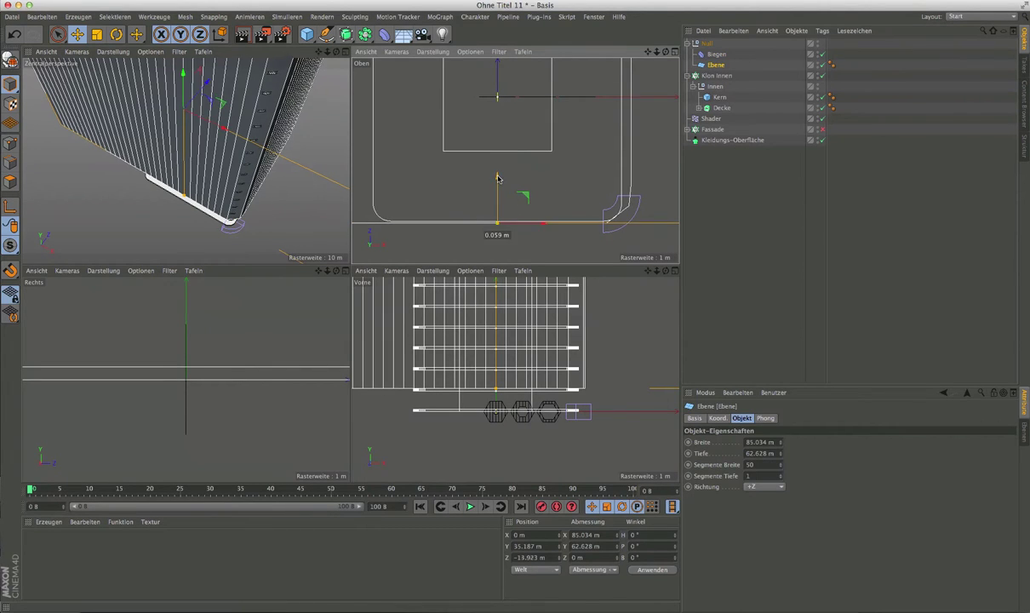
drag(498, 175, 497, 178)
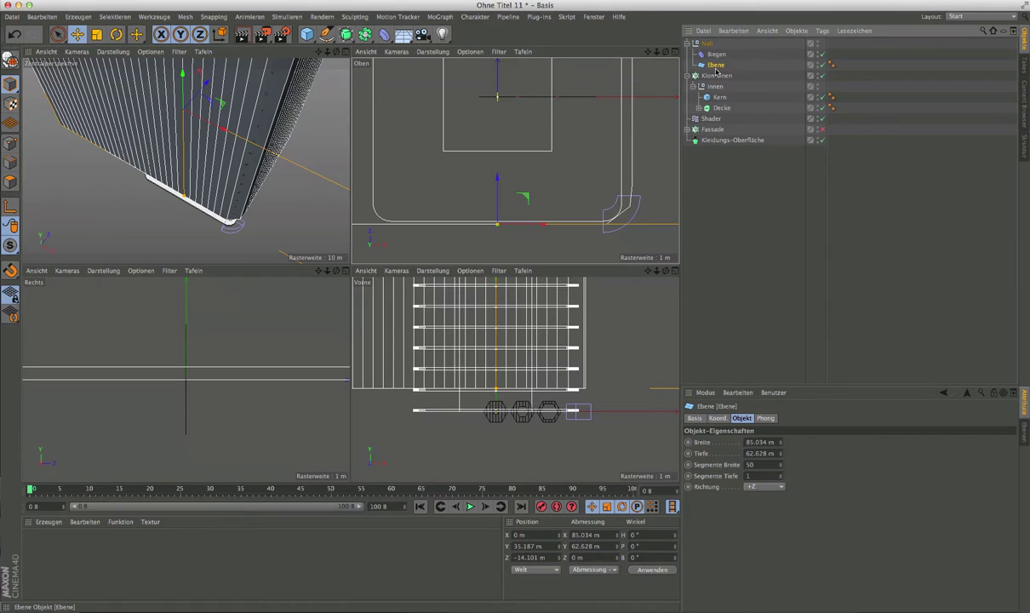
click(747, 465)
text(150)
key(Return)
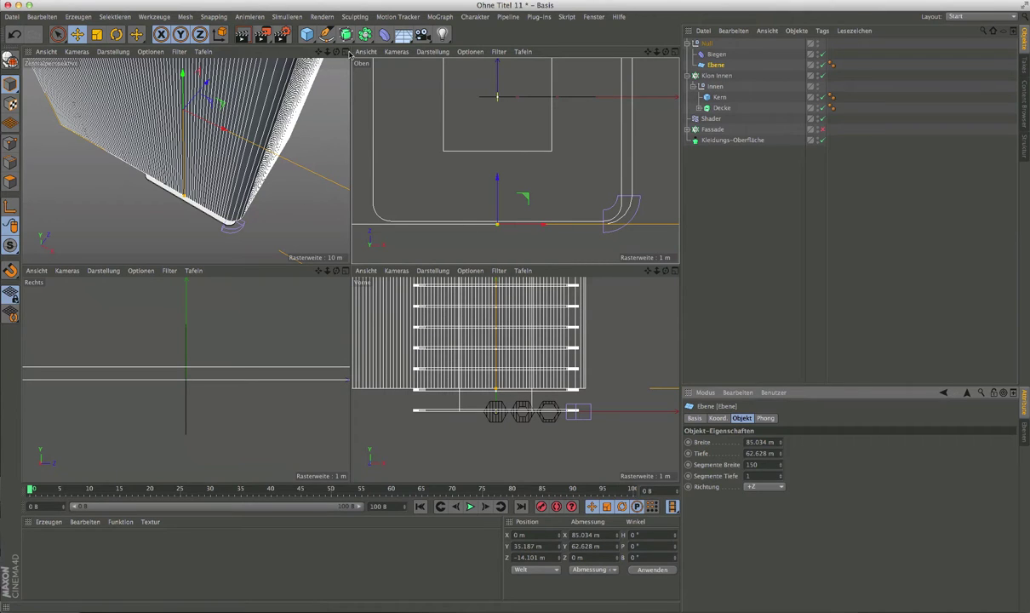
mouse_move(336, 52)
mouse_down()
mouse_move(242, 210)
mouse_move(226, 186)
mouse_up()
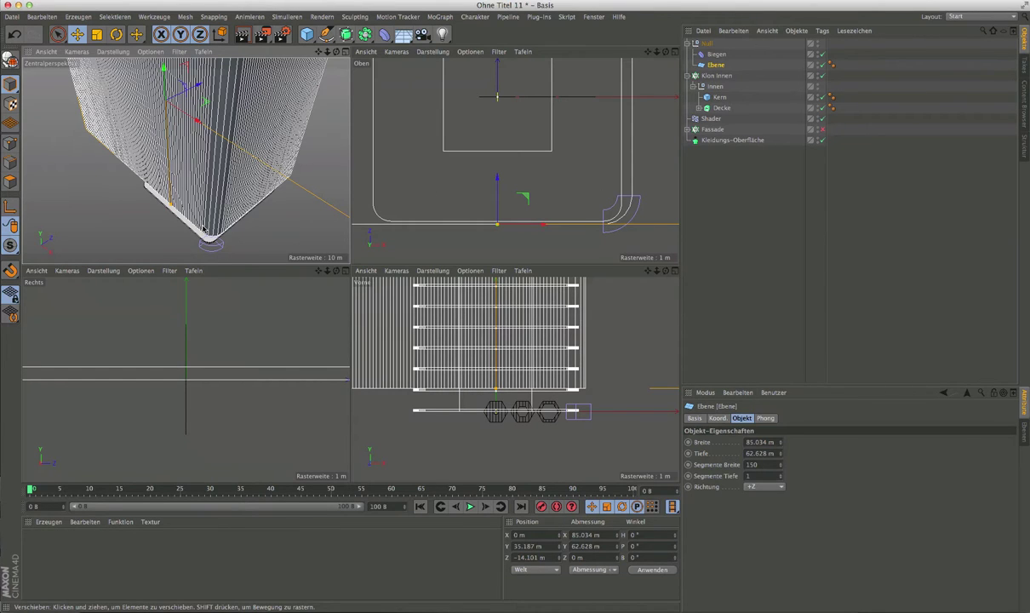
click(345, 52)
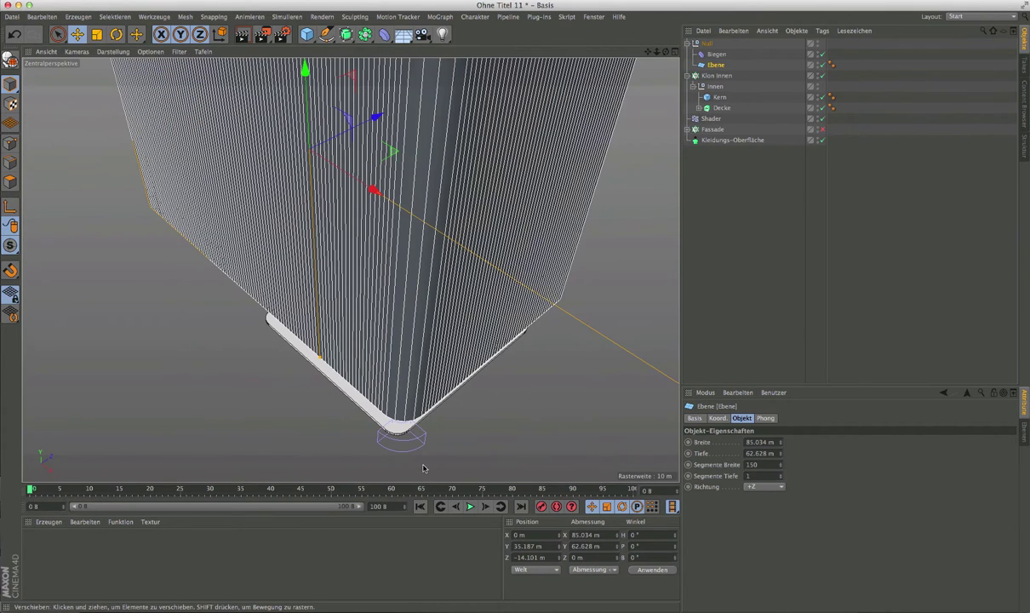
Try 20 width segments on Ebene, then settle on 120 and orbit to check the bend.
scroll(412, 459, up, 1)
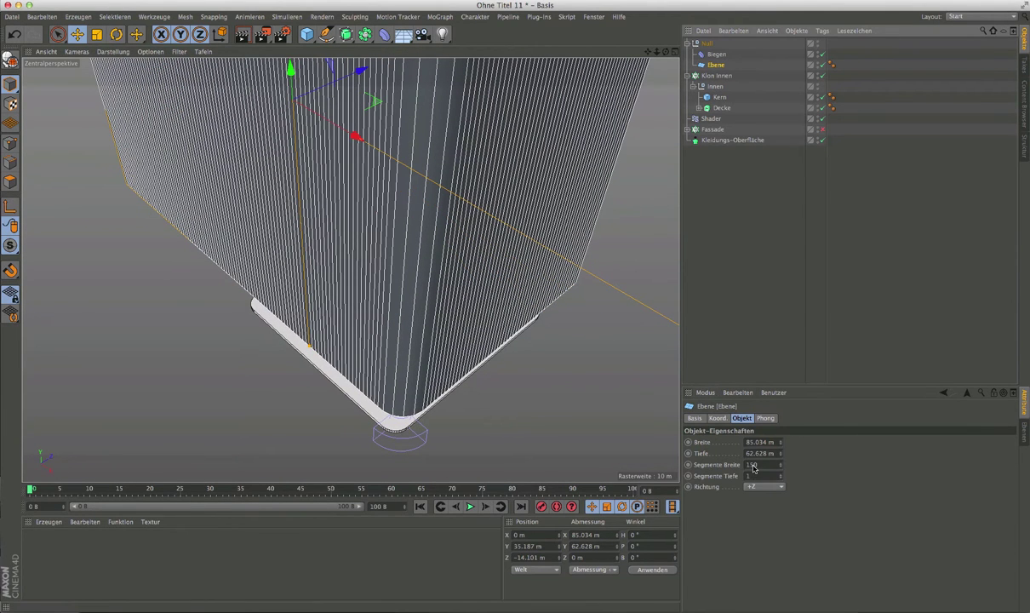
text(20)
key(Return)
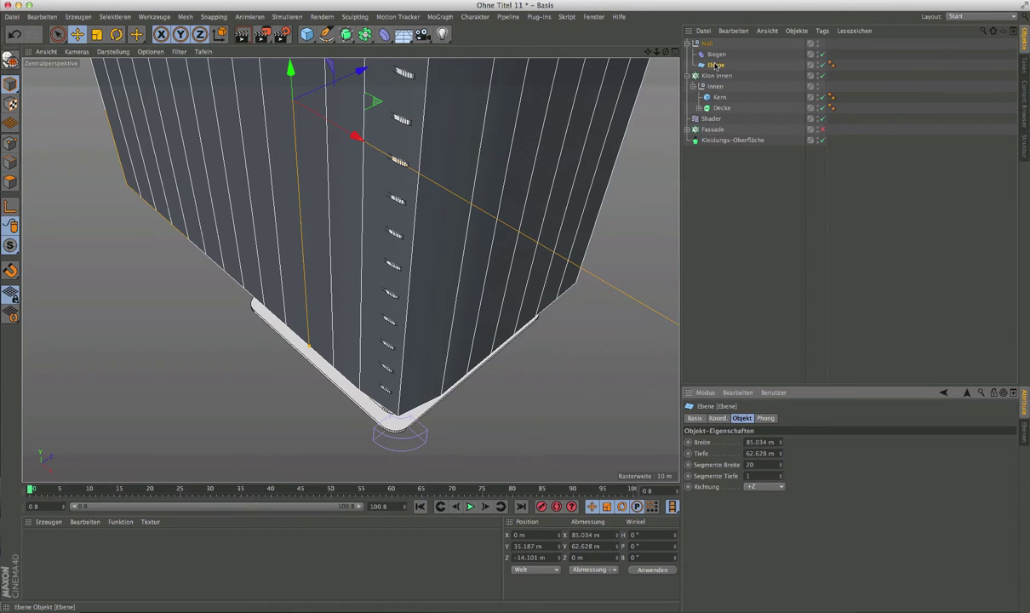
click(747, 467)
text(120)
key(Return)
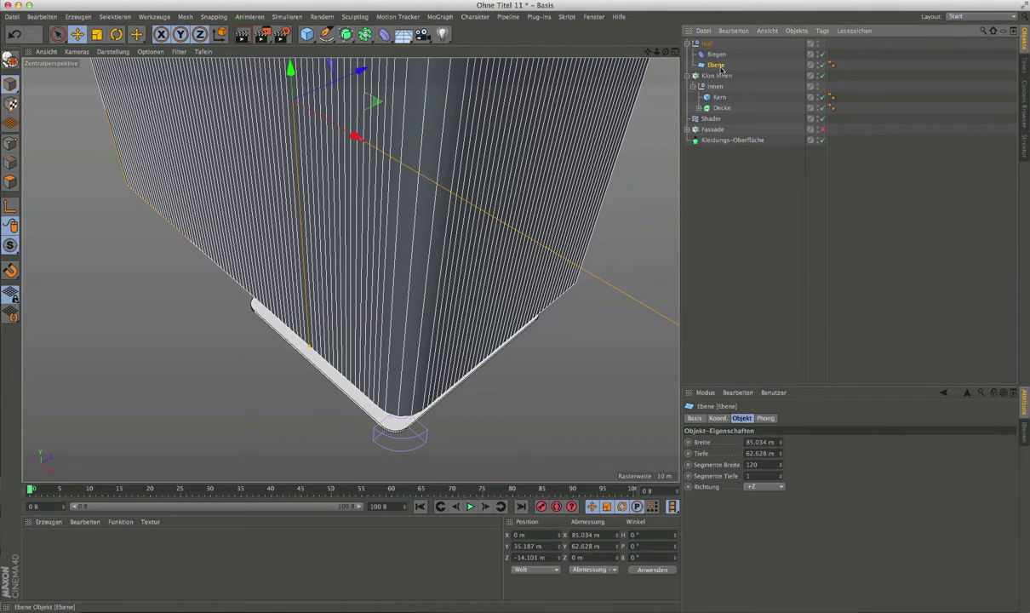
alt+drag(464, 395, 459, 410)
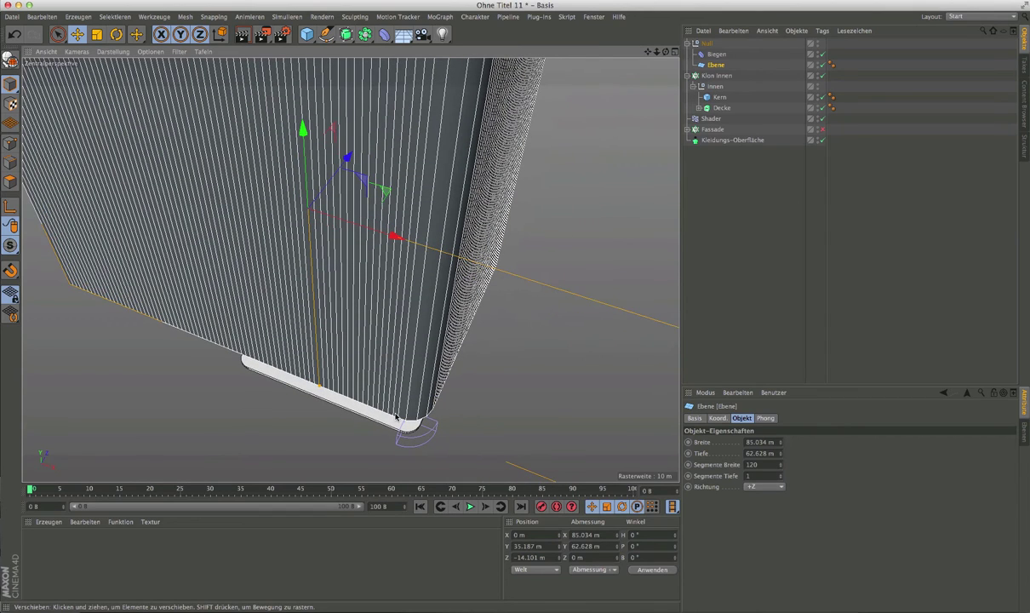
alt+drag(420, 365, 444, 384)
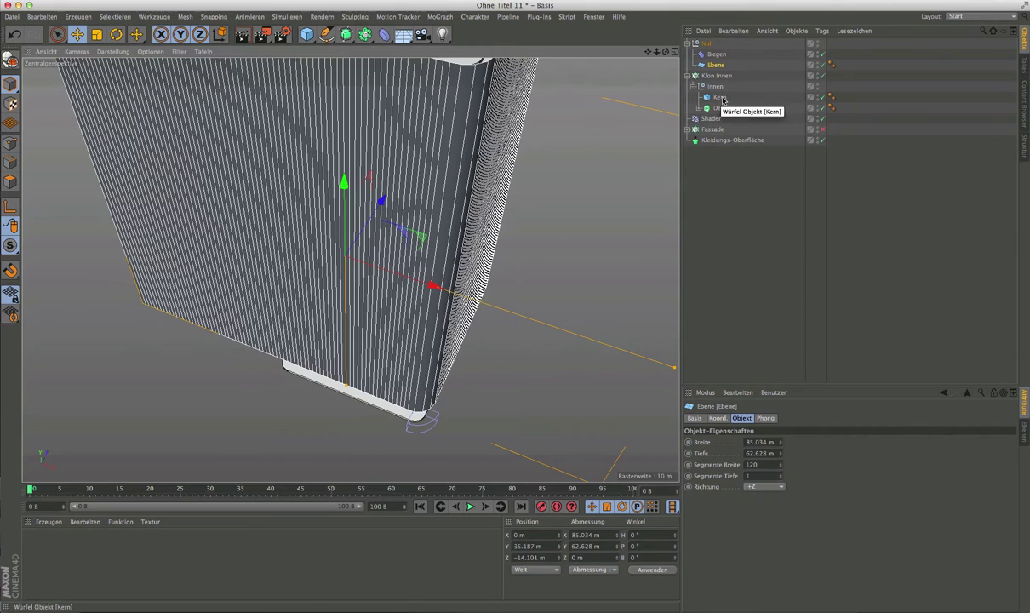
Nudge Biegen along X in the maximized top view and duplicate it as Biegen.1.
click(674, 51)
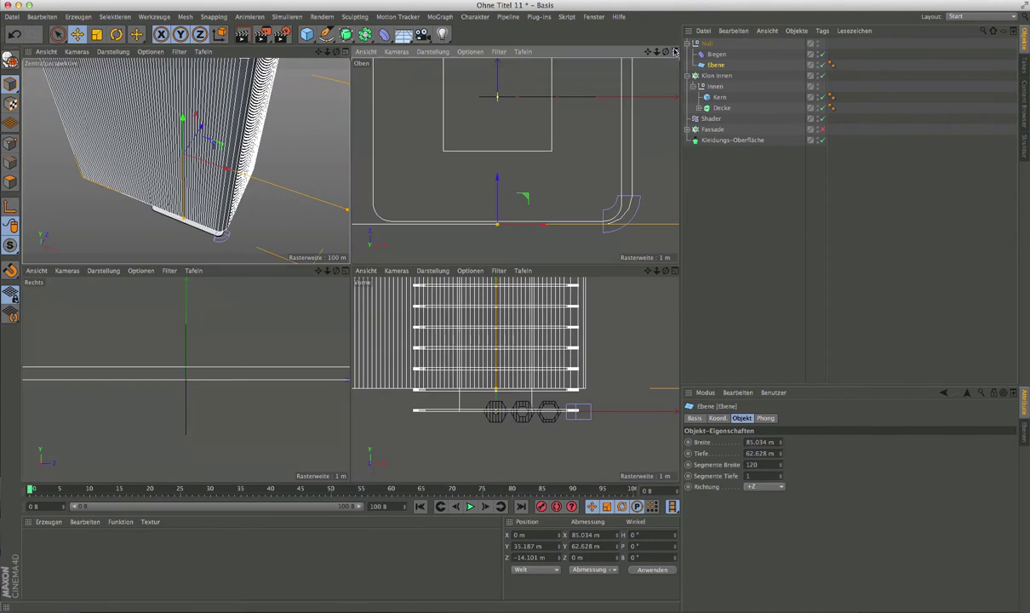
middle_click(575, 145)
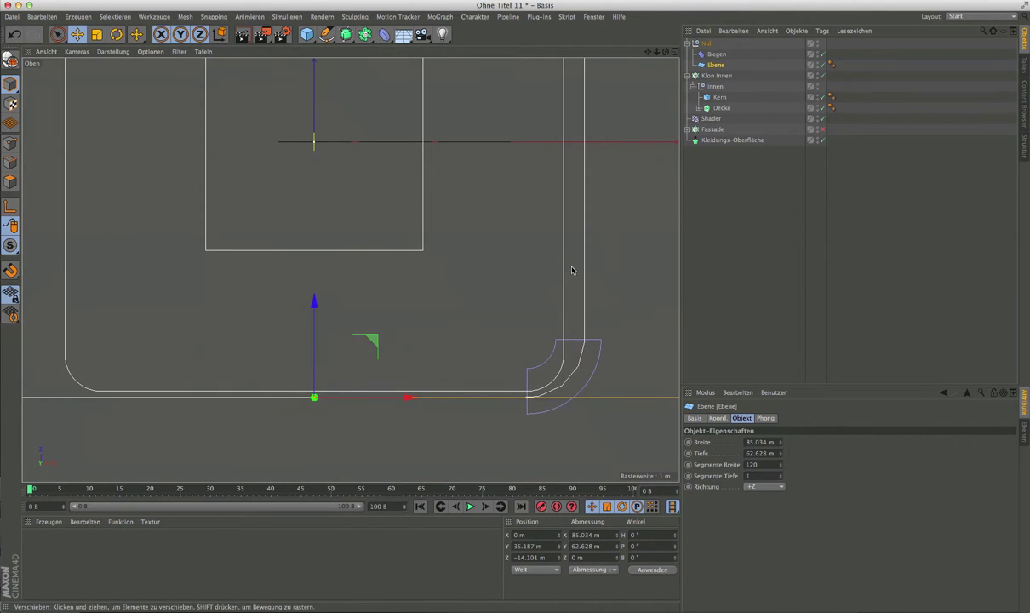
click(569, 361)
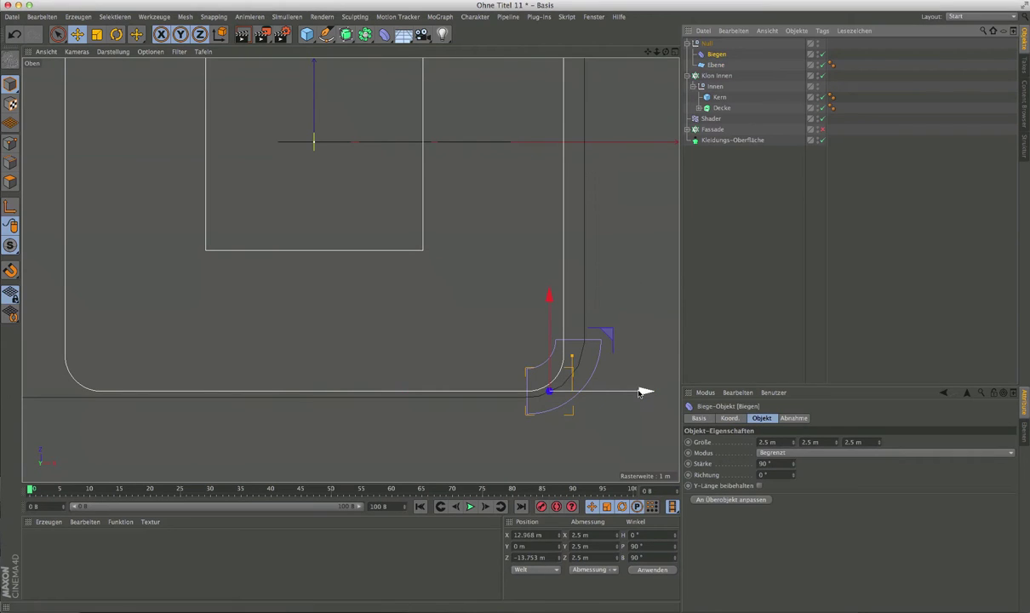
drag(644, 392, 627, 393)
scroll(598, 381, down, 3)
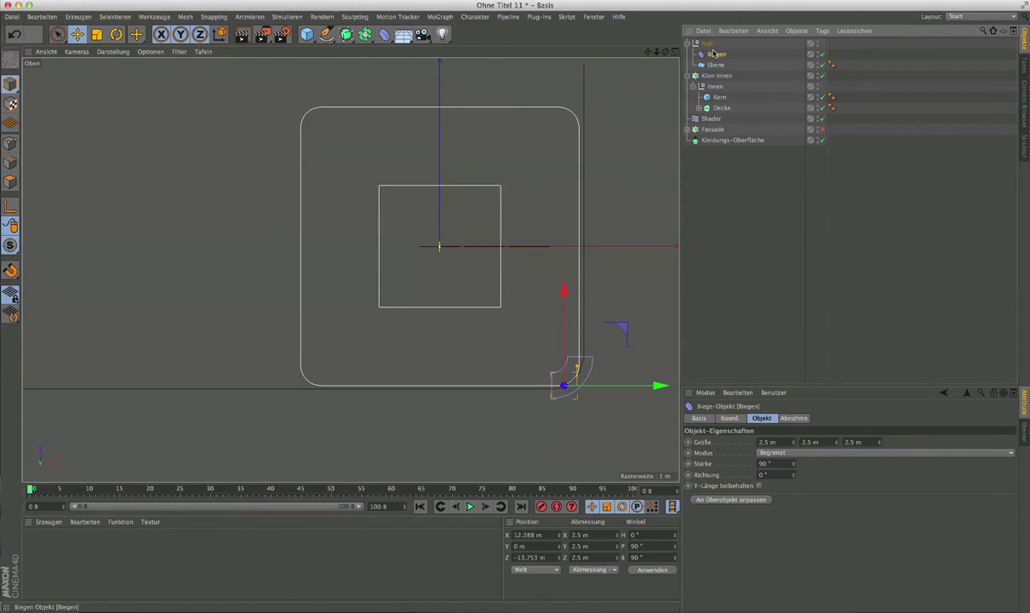
ctrl+drag(712, 53, 711, 48)
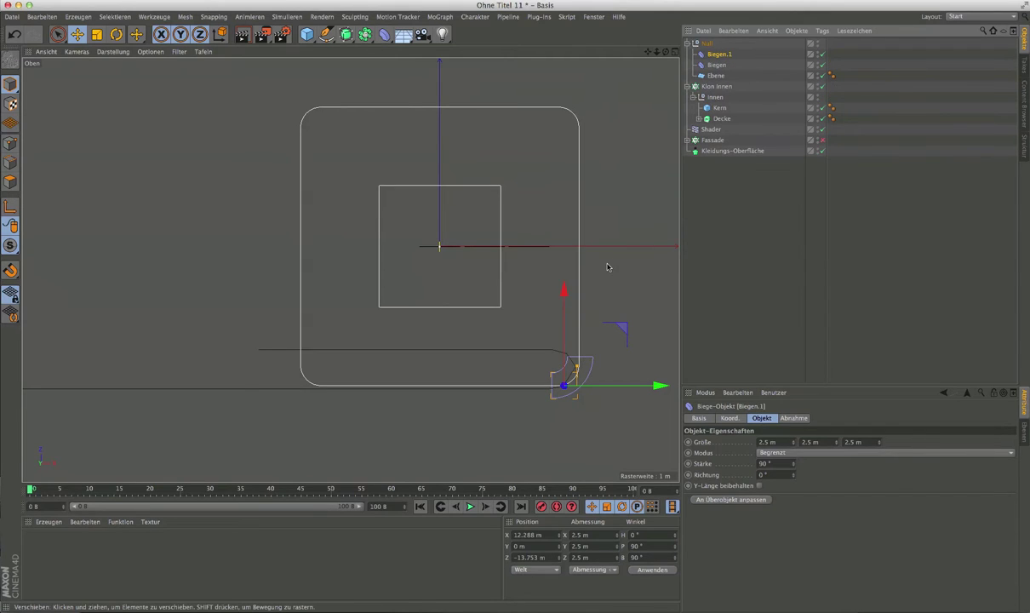
scroll(608, 322, up, 1)
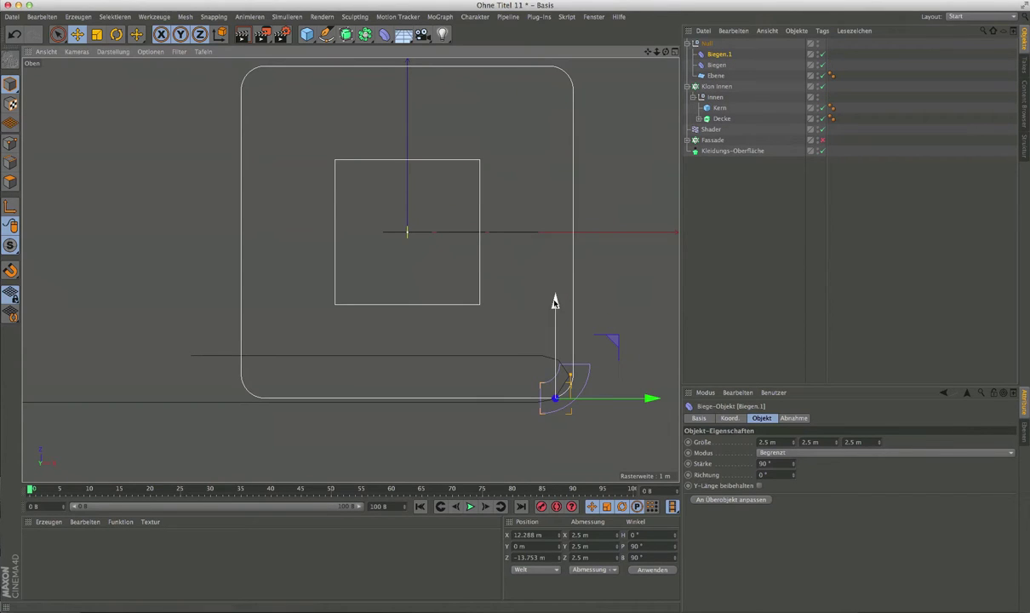
Move Biegen.1 upward in the top view and rotate it toward another corner.
drag(554, 302, 557, 81)
key(r)
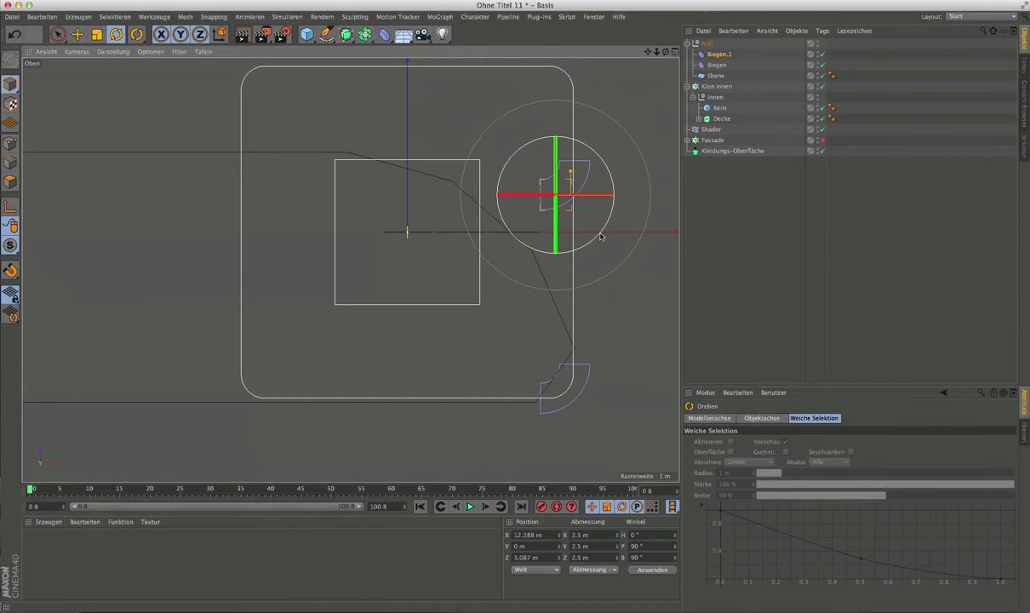
mouse_move(600, 237)
mouse_down()
mouse_move(613, 179)
mouse_move(598, 142)
mouse_up()
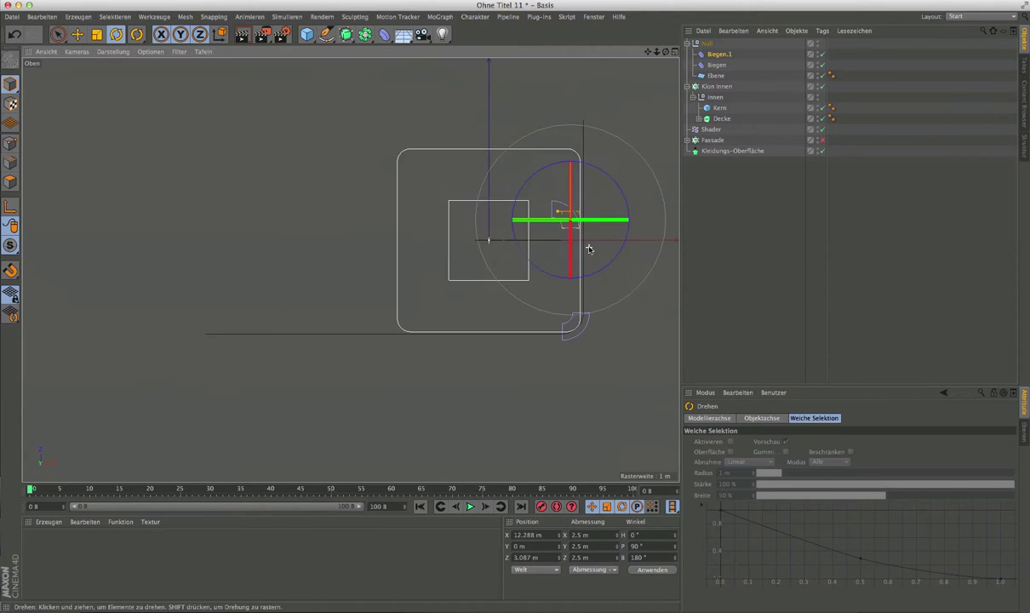
scroll(587, 244, down, 4)
scroll(602, 135, up, 2)
scroll(602, 135, up, 1)
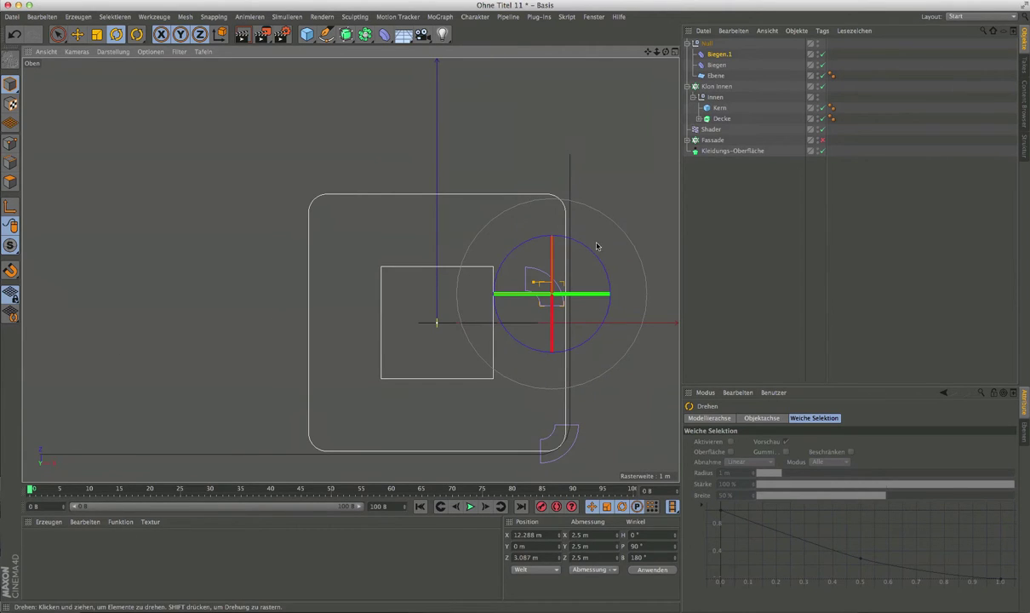
Move Biegen.1 to the lower-left corner and rotate it to P −90°, B 270°.
click(78, 34)
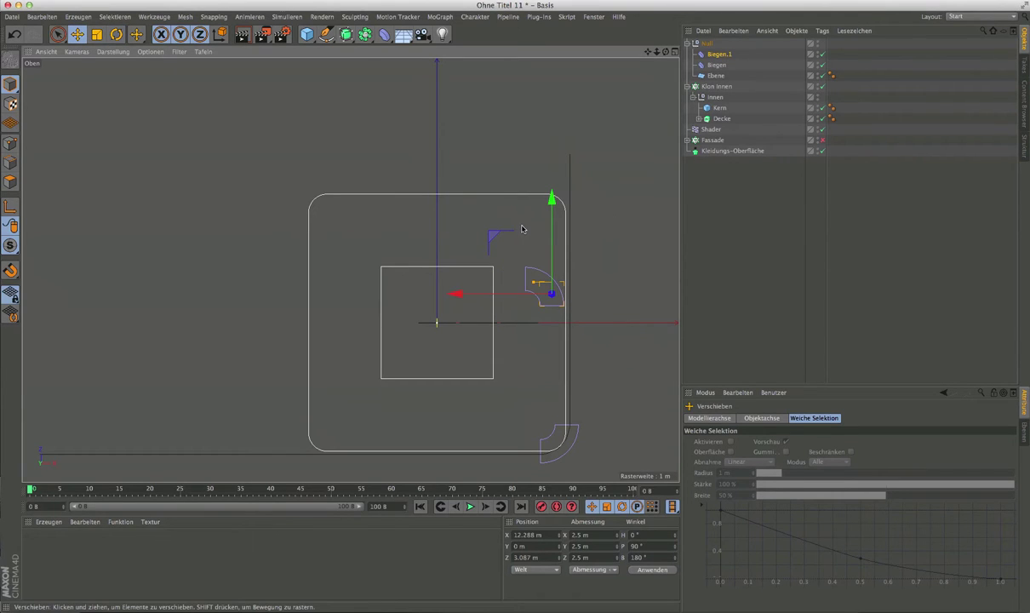
drag(498, 239, 498, 239)
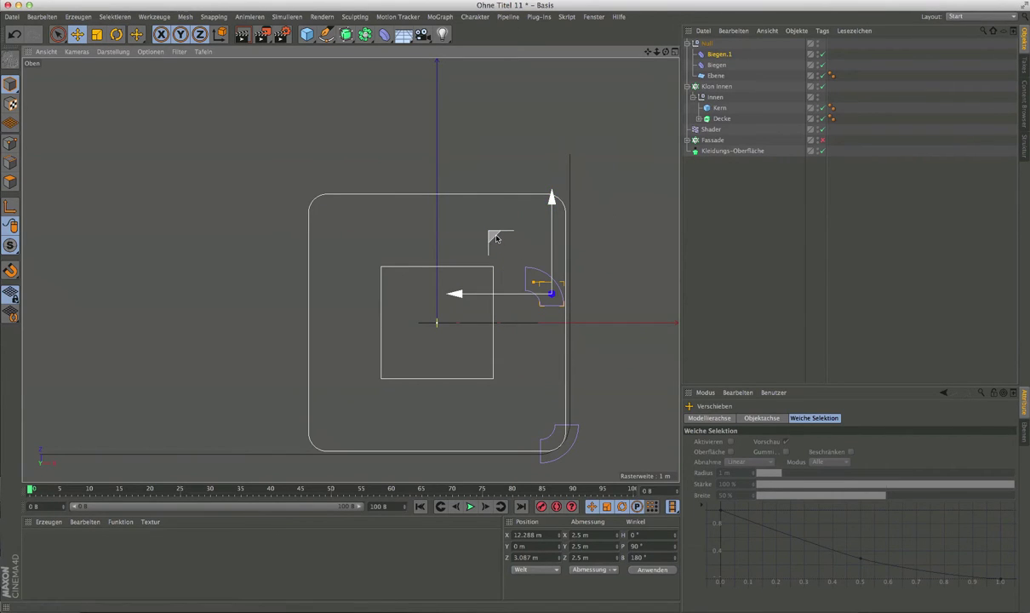
mouse_move(497, 240)
mouse_down()
mouse_move(511, 153)
mouse_move(267, 392)
mouse_up()
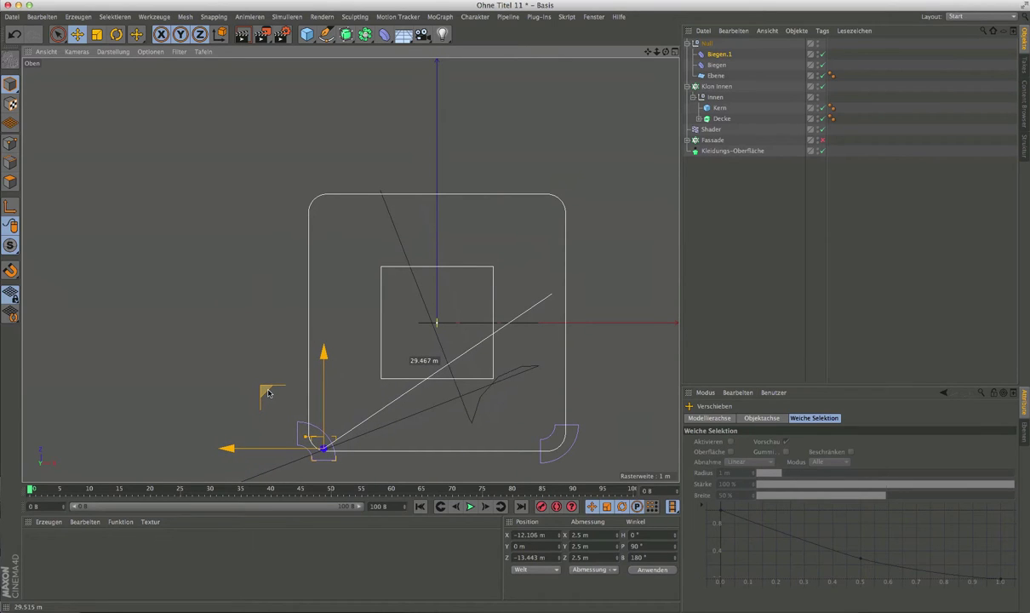
key(r)
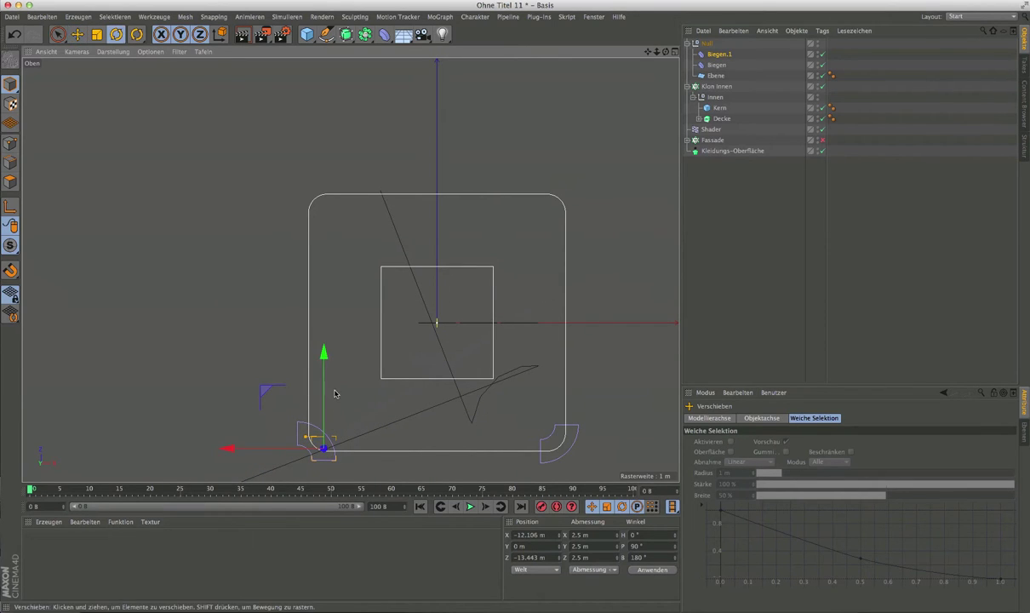
scroll(341, 364, down, 2)
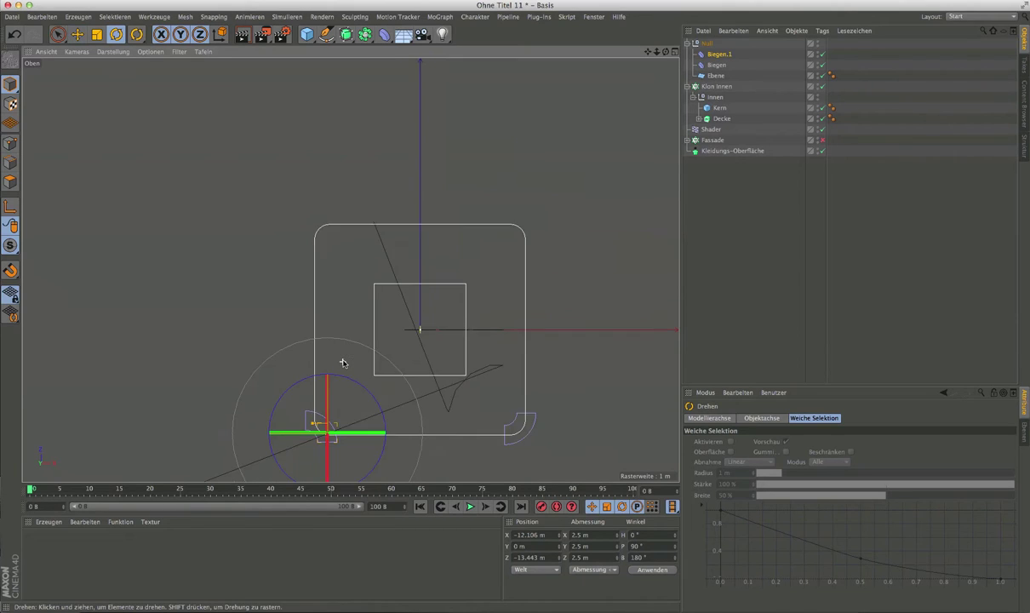
scroll(344, 364, down, 1)
scroll(347, 452, up, 2)
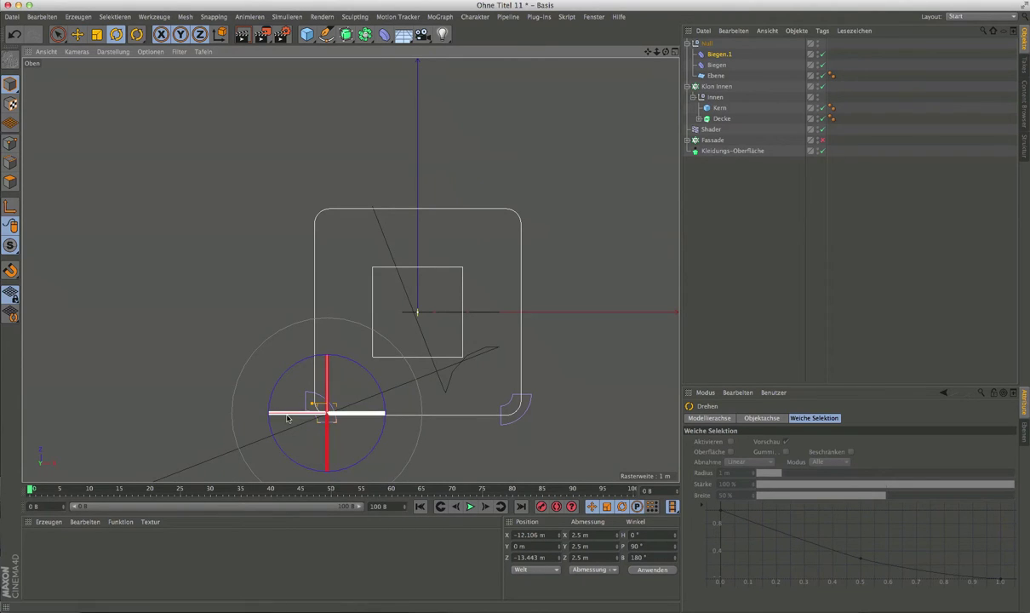
mouse_move(284, 416)
mouse_down()
mouse_move(533, 446)
mouse_move(512, 443)
mouse_up()
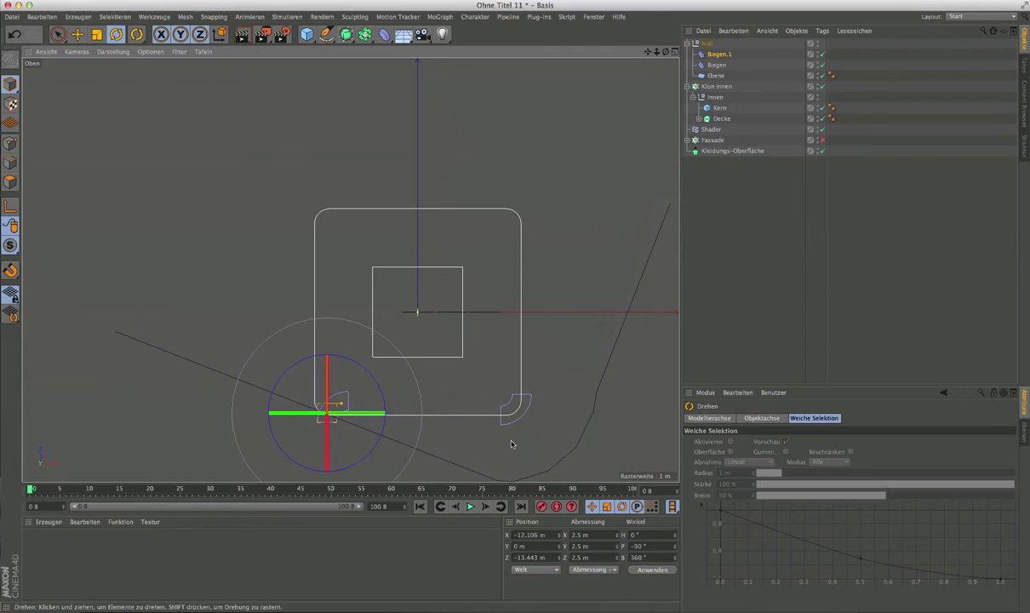
mouse_move(374, 451)
mouse_down()
mouse_move(386, 437)
mouse_move(342, 399)
mouse_up()
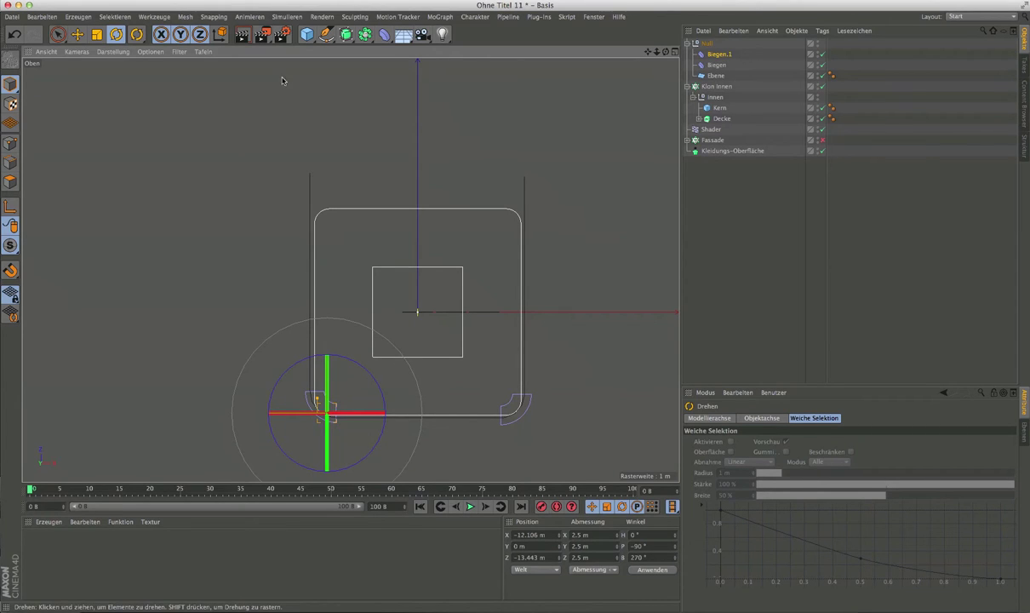
Align Biegen.1 to X −12 m in the top view.
click(77, 34)
alt+middle_drag(333, 412, 336, 361)
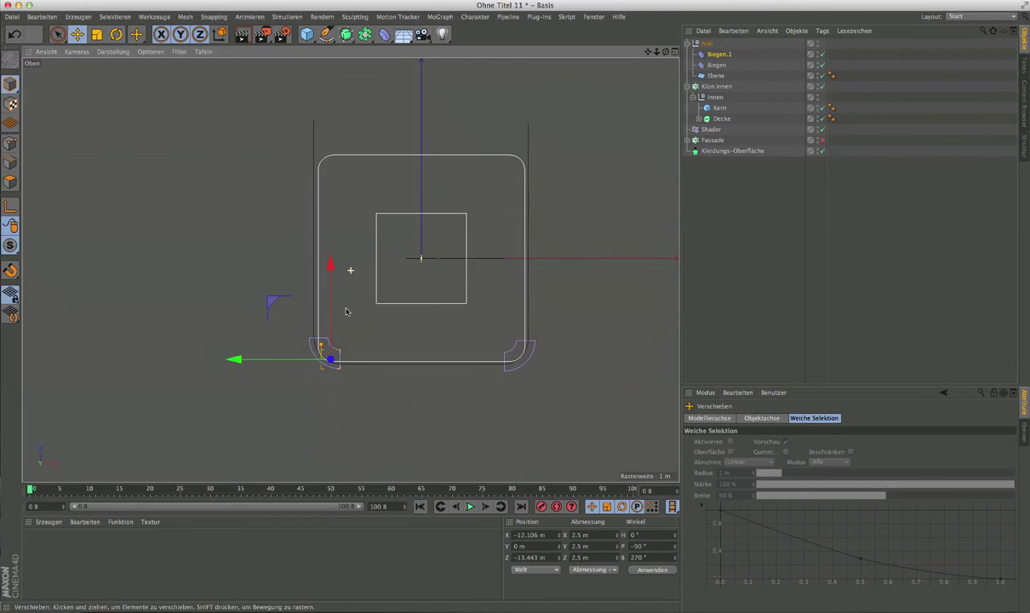
scroll(334, 361, up, 3)
scroll(330, 359, up, 1)
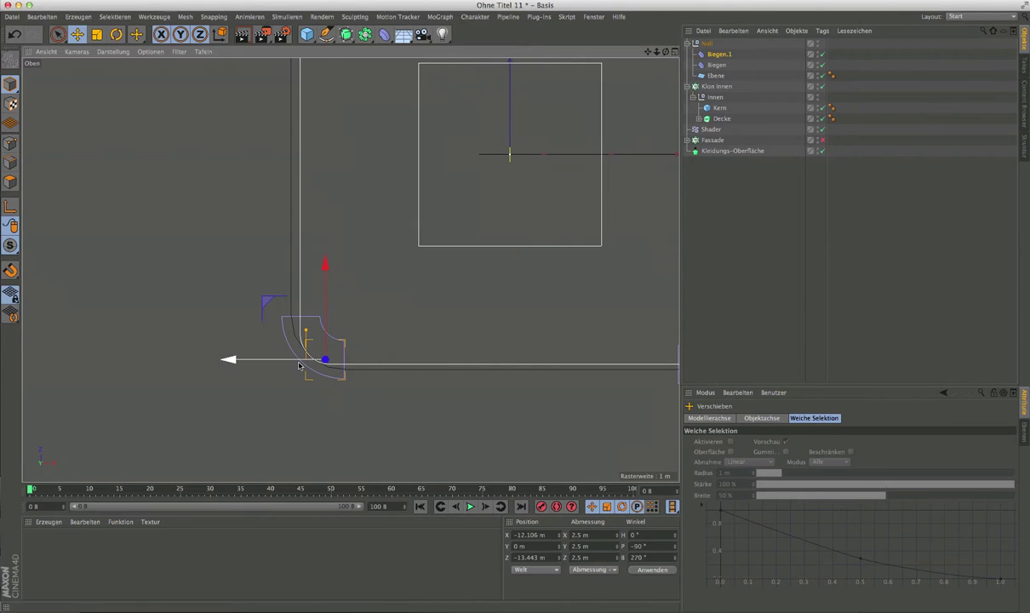
drag(234, 360, 236, 361)
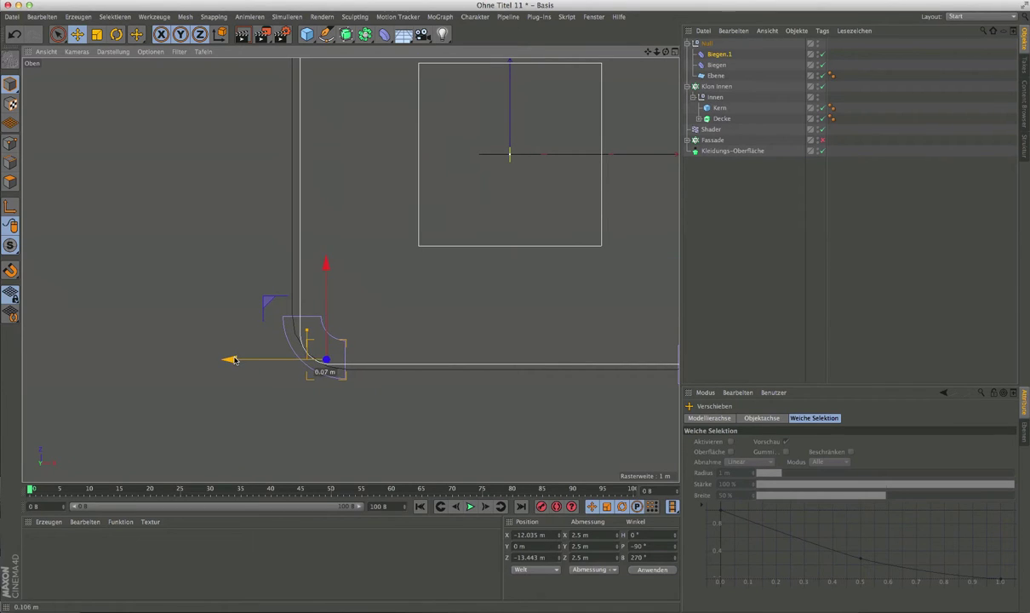
scroll(255, 366, down, 2)
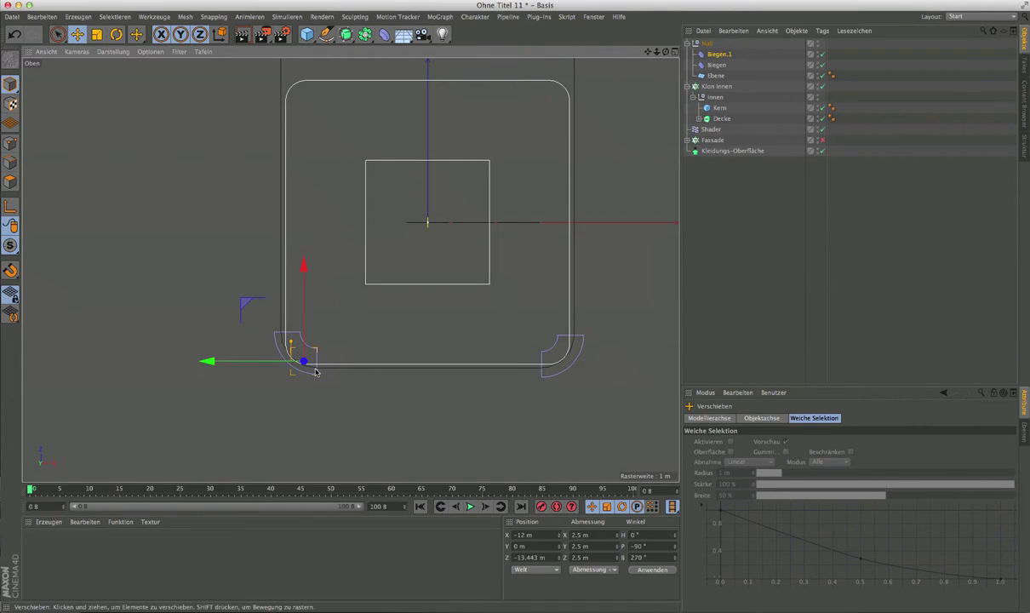
scroll(303, 363, up, 2)
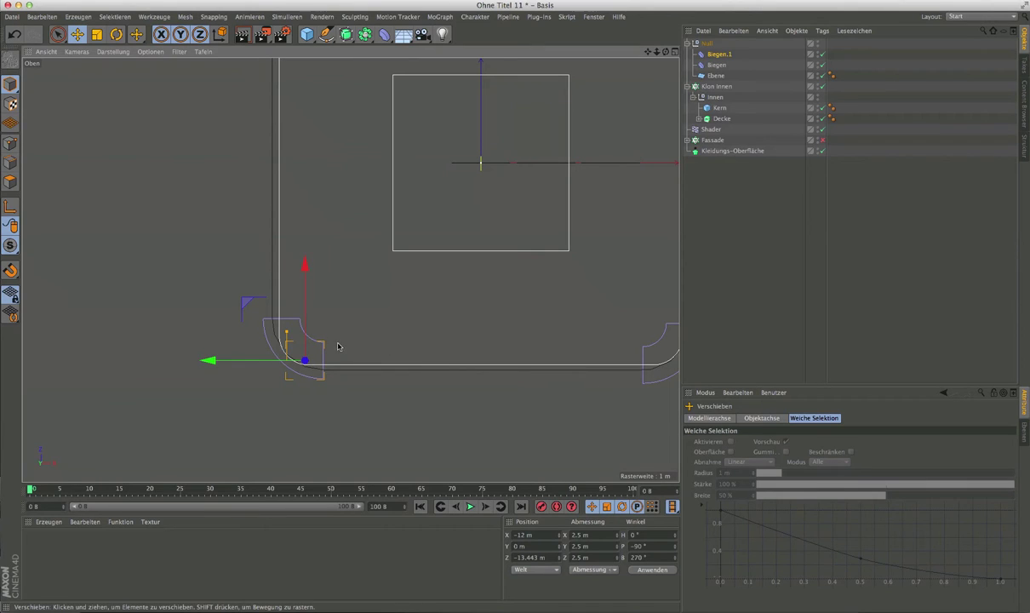
scroll(315, 315, down, 1)
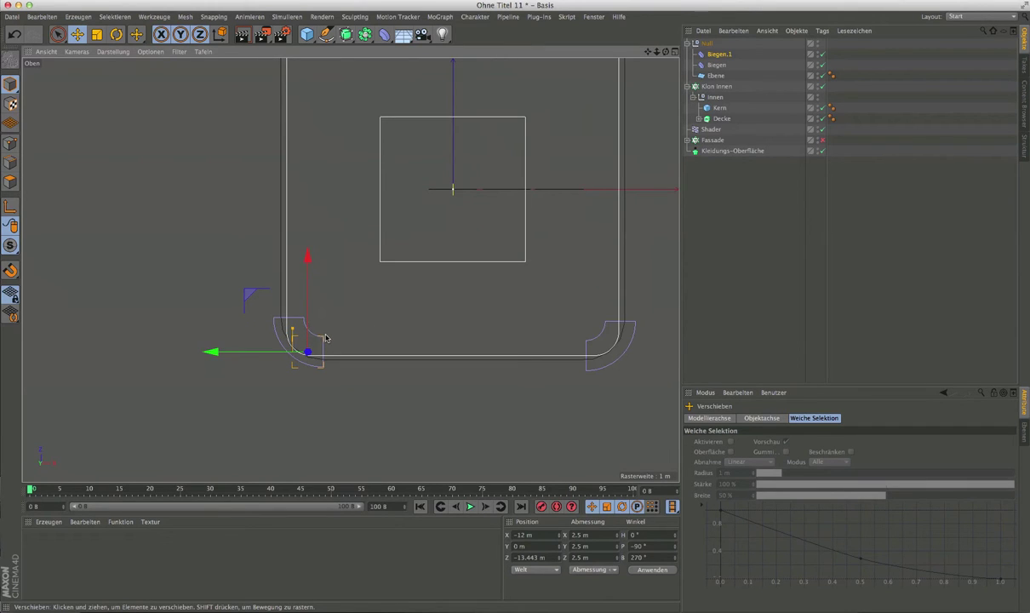
Frame the lower-left corner and show Biegen.1's bend deformer attributes.
mouse_move(325, 338)
alt+middle_down()
mouse_move(286, 382)
mouse_move(280, 370)
alt+middle_up()
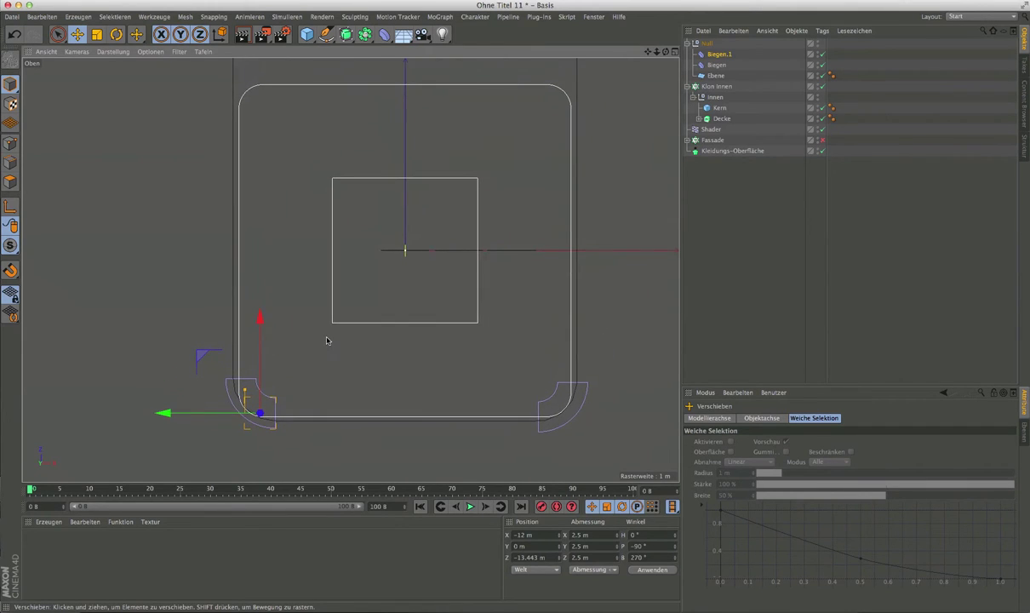
scroll(326, 341, down, 1)
scroll(328, 336, down, 1)
scroll(336, 318, down, 1)
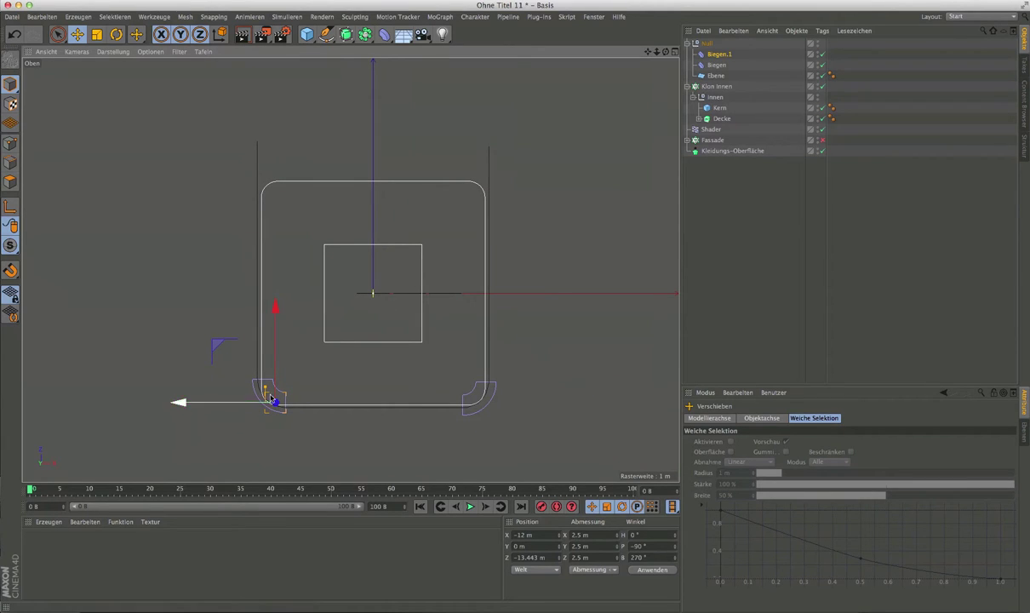
click(719, 53)
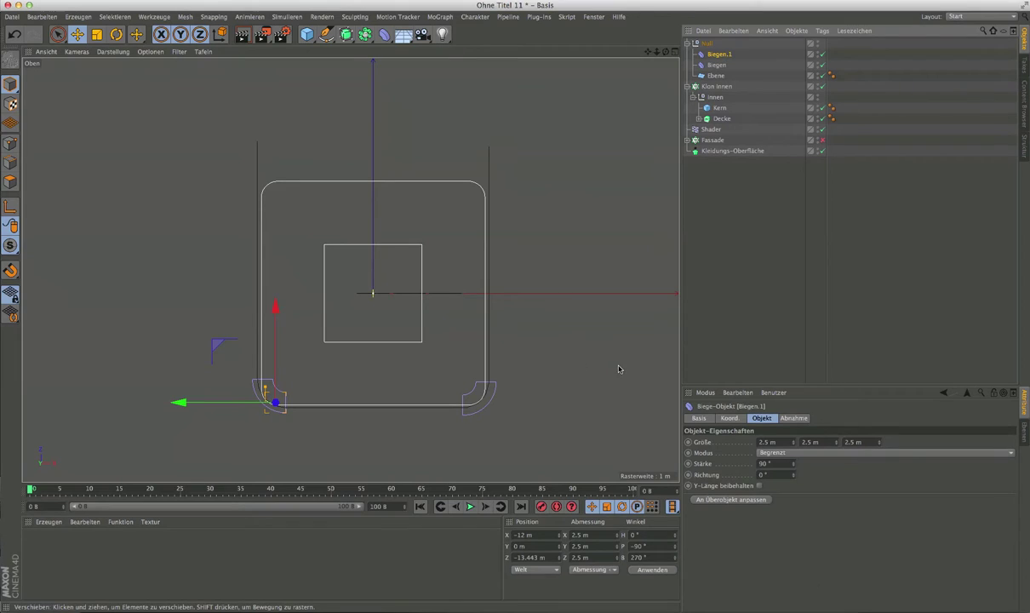
drag(247, 387, 285, 398)
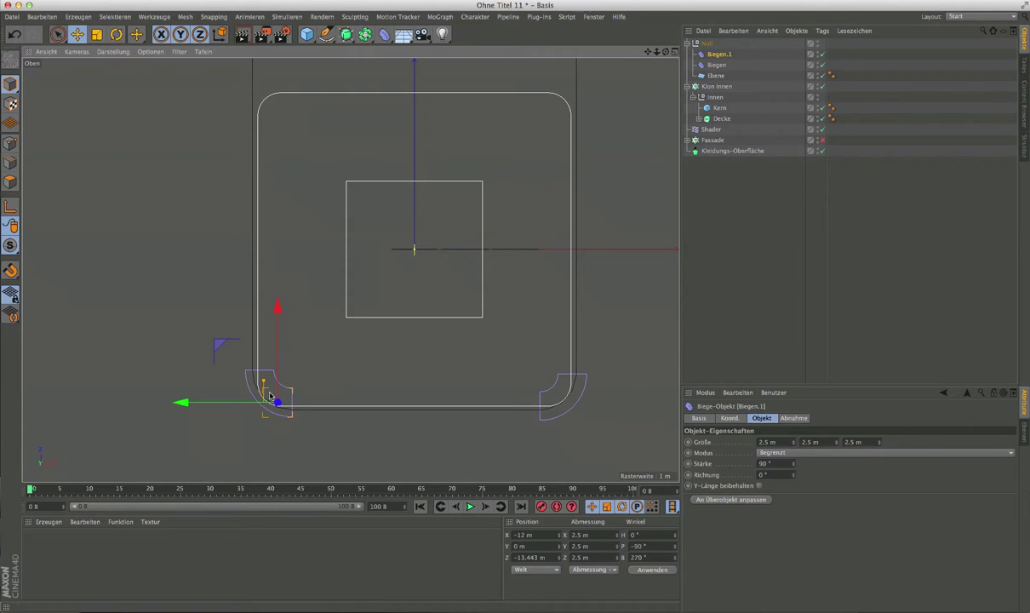
scroll(264, 400, up, 2)
scroll(264, 406, up, 1)
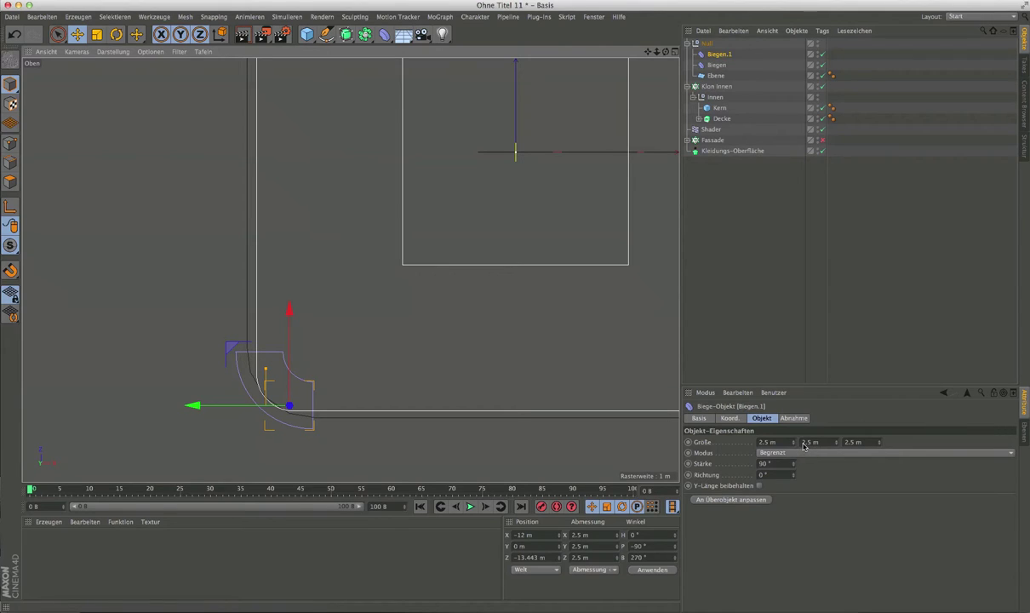
Set Biegen.1's first size value to 0.5 m.
click(803, 444)
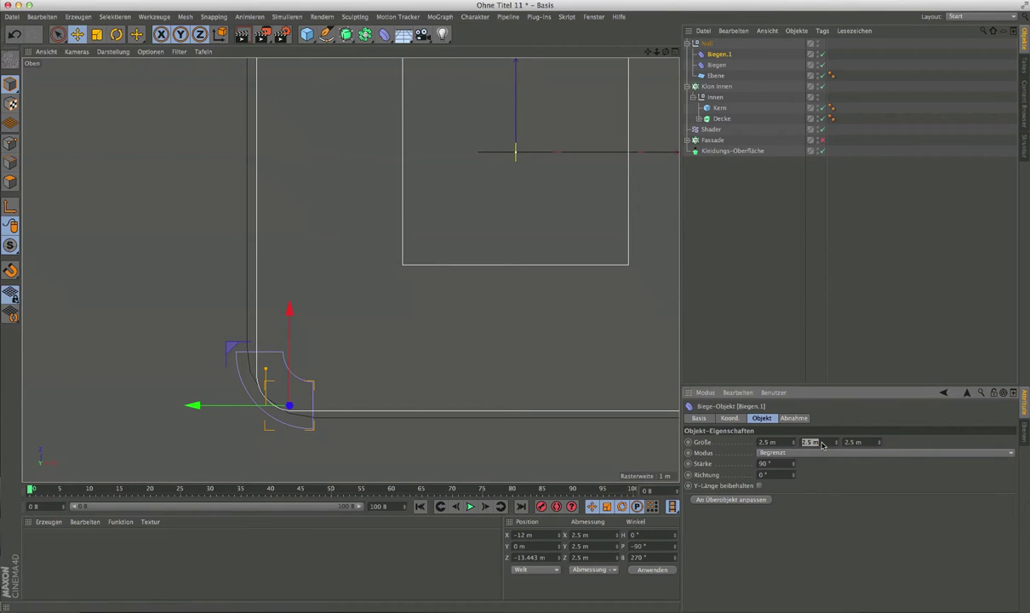
key(shift+Tab)
text(0.5)
key(Return)
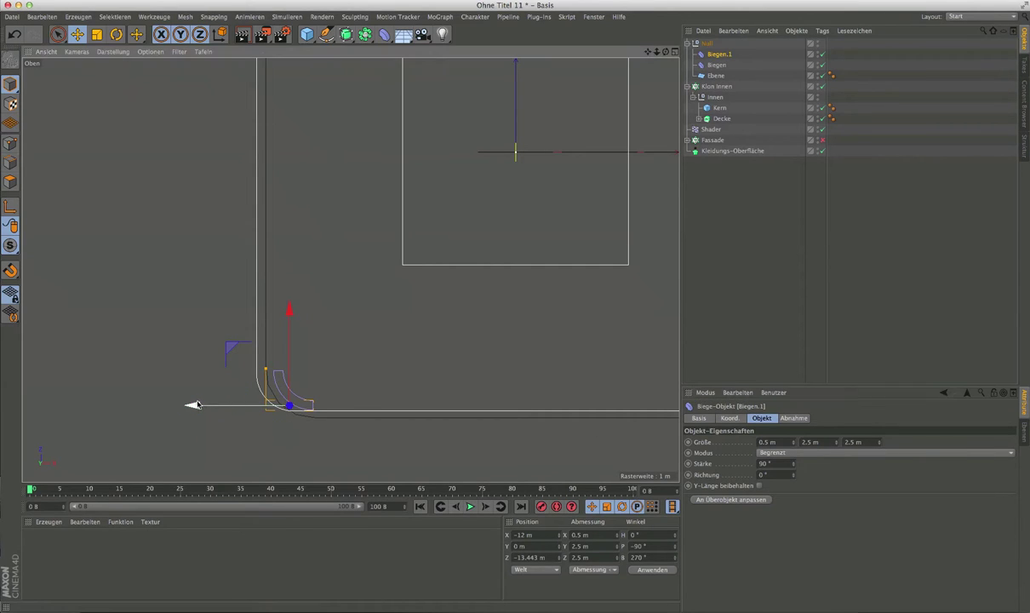
Drag Biegen.1 into the lower-left corner at X −13.395 m, Z −13.927 m.
drag(194, 405, 172, 405)
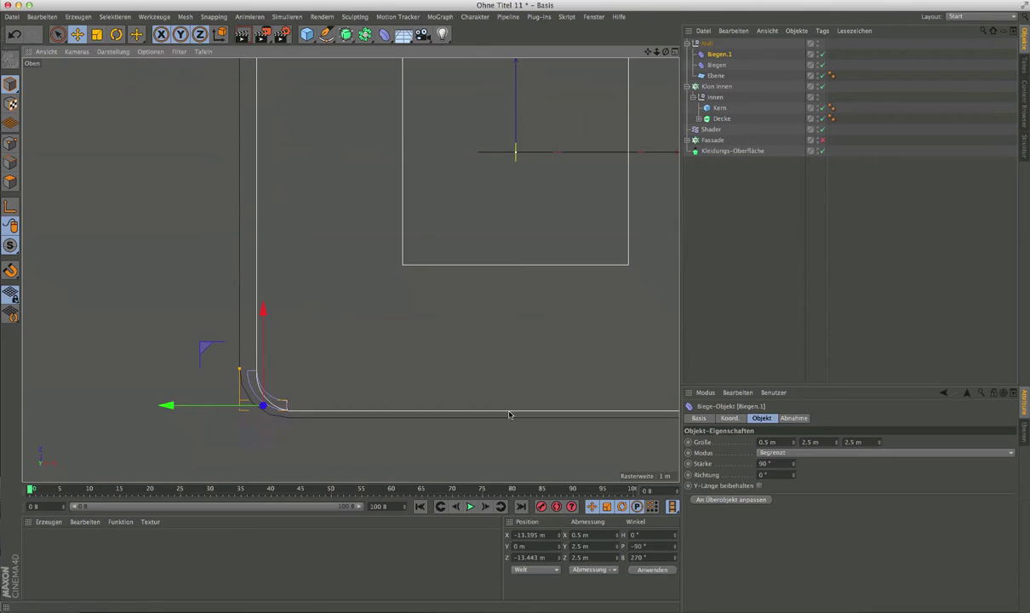
drag(262, 311, 263, 320)
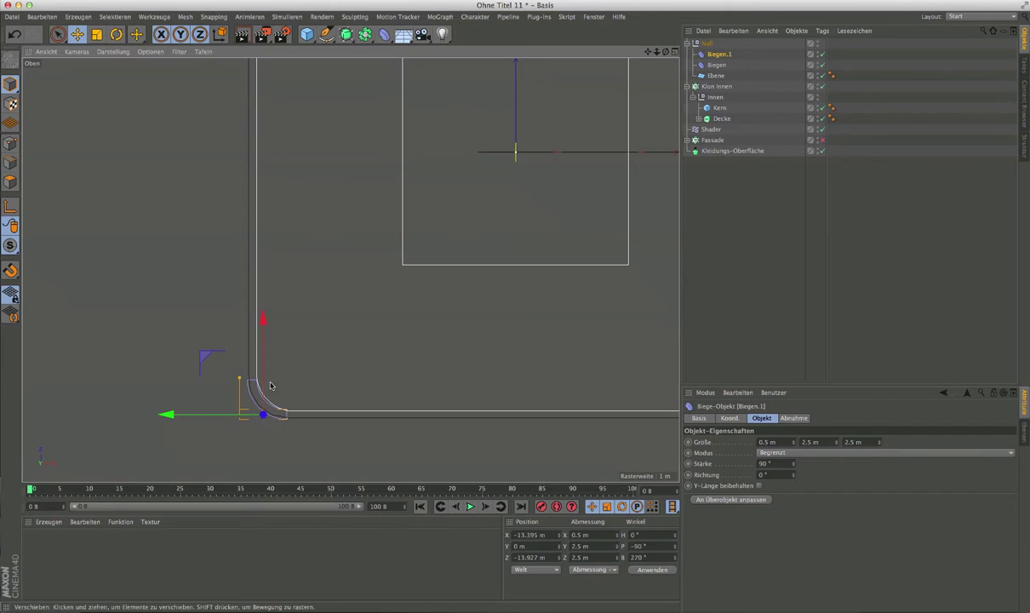
scroll(269, 395, up, 4)
scroll(267, 395, down, 3)
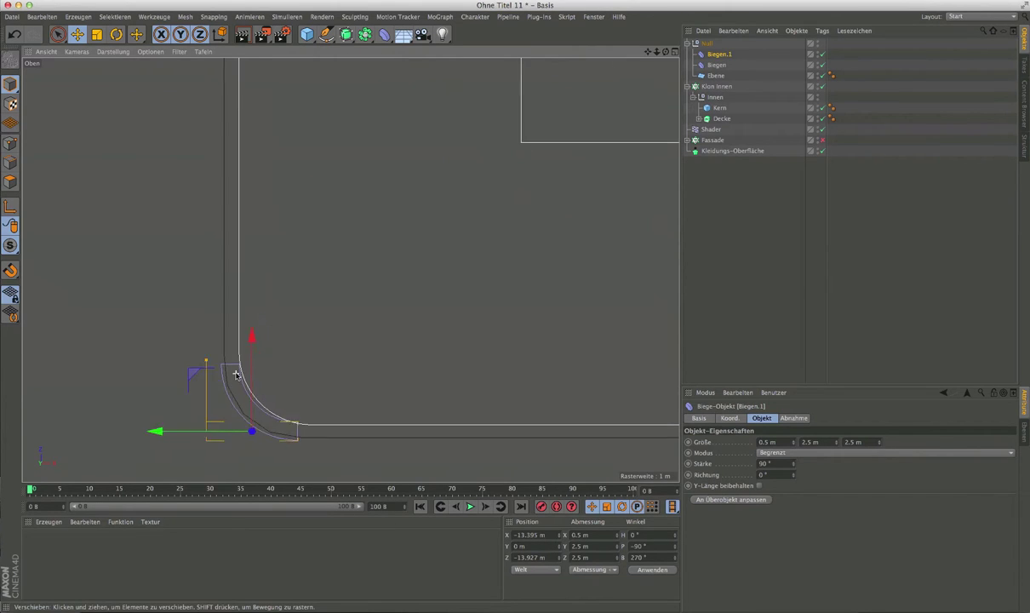
scroll(236, 375, down, 3)
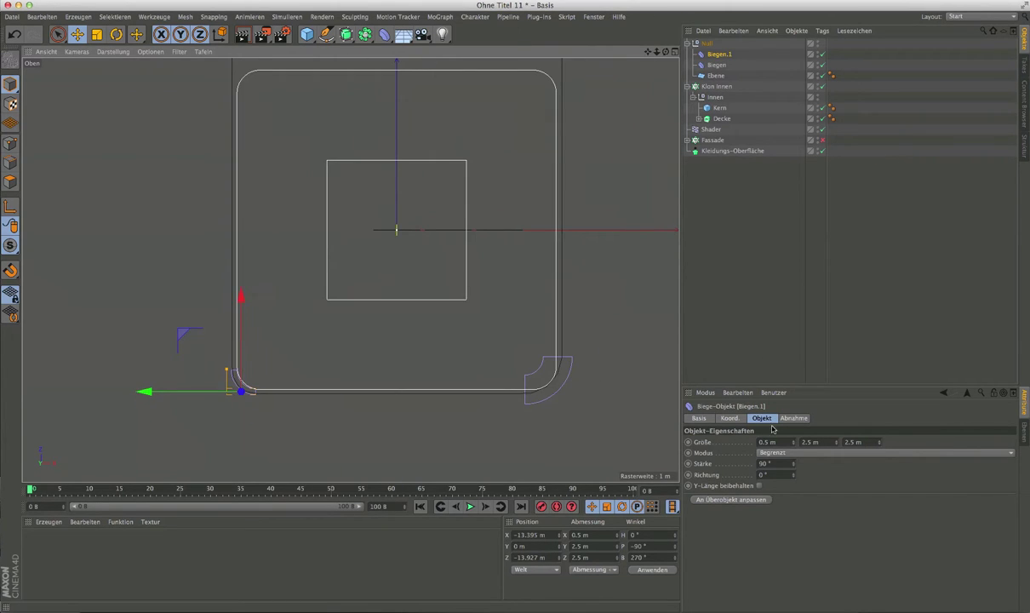
Set the Biegen bend deformer's Größe X to 0.5 m.
click(716, 65)
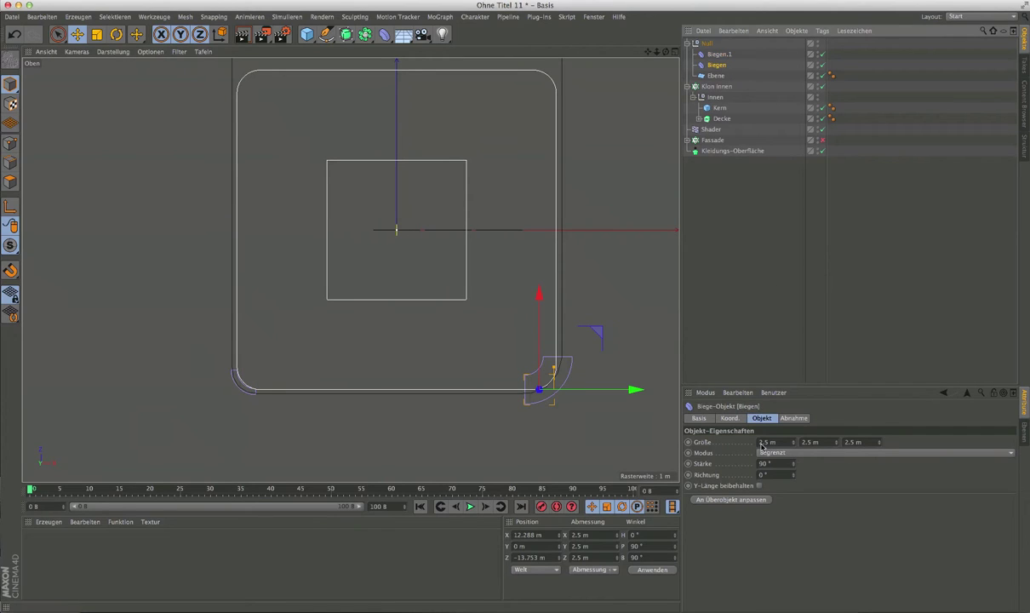
text(0)
key(Return)
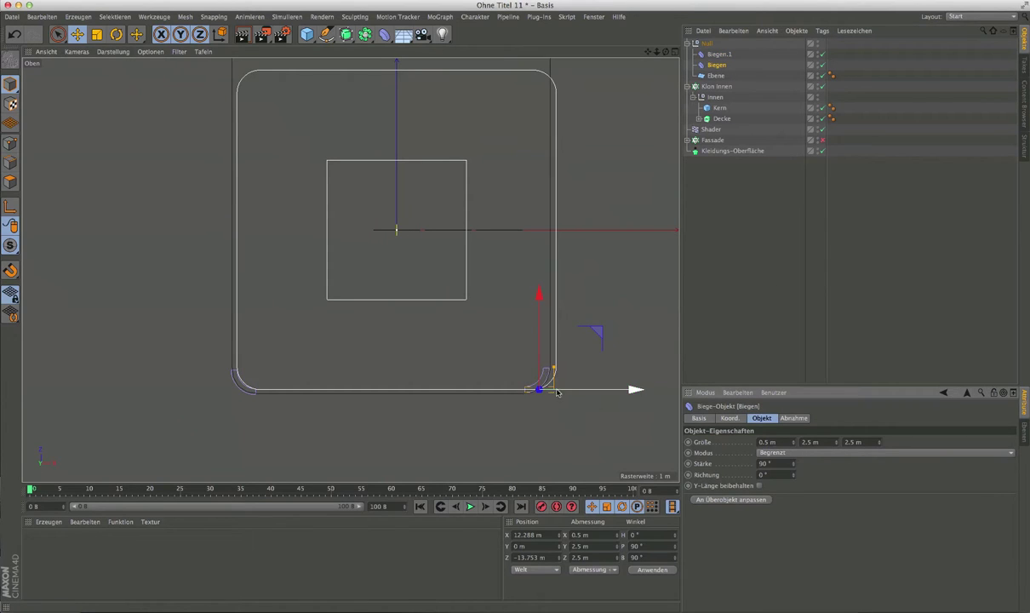
scroll(558, 391, up, 3)
Fit Biegen into the wall's lower-right corner at X 13.347 m, Z −13.906 m.
drag(613, 387, 643, 387)
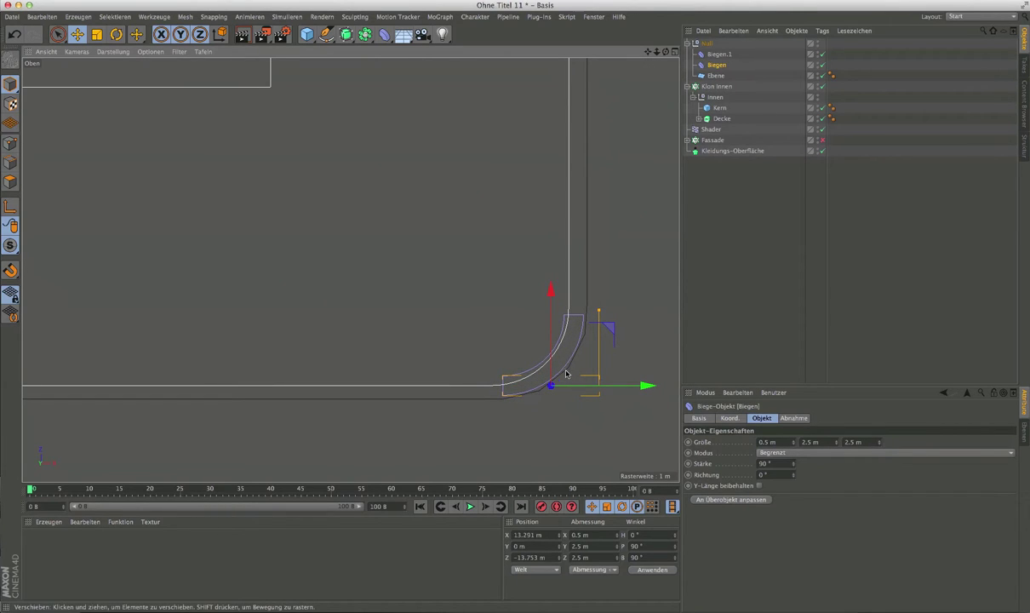
drag(646, 387, 644, 388)
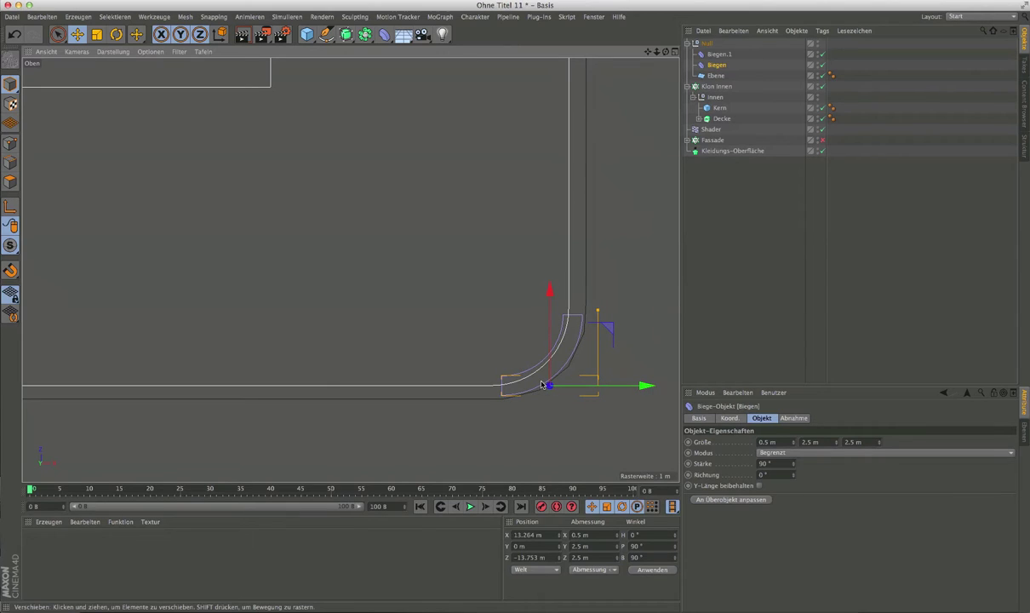
drag(548, 291, 549, 295)
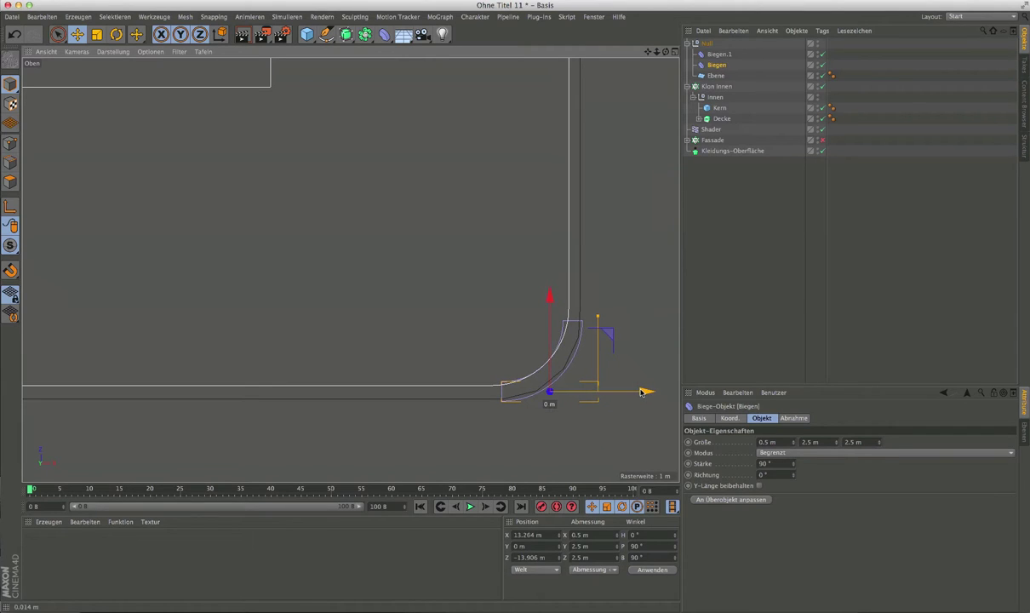
drag(641, 392, 646, 391)
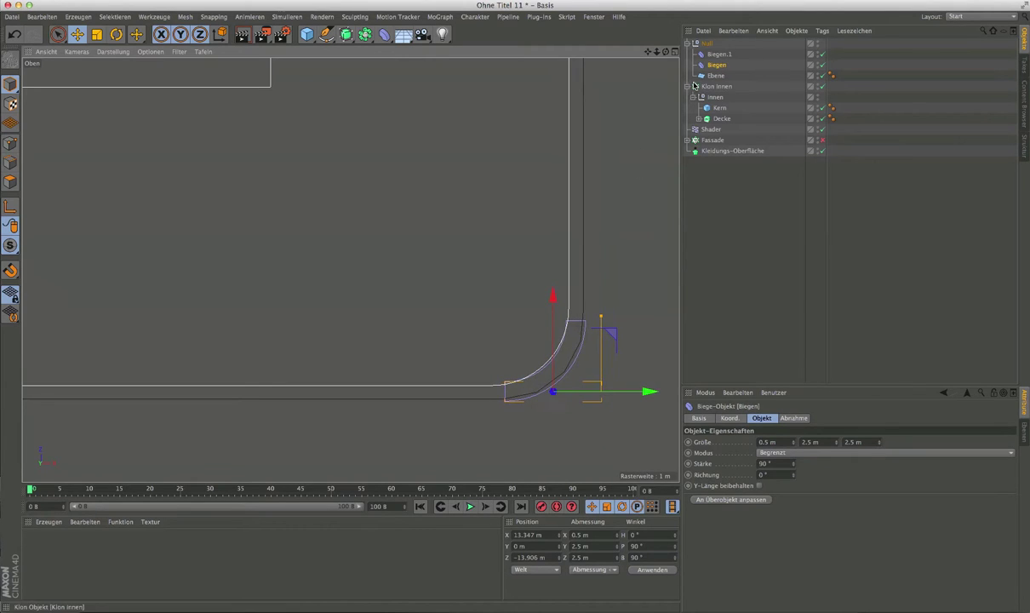
scroll(528, 301, down, 8)
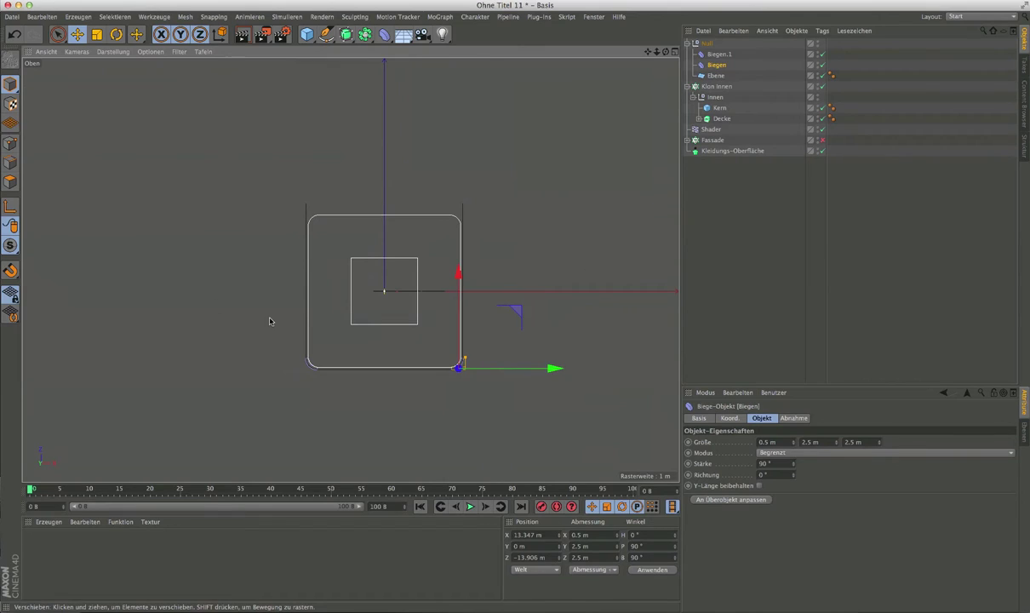
scroll(268, 321, up, 2)
scroll(269, 321, up, 2)
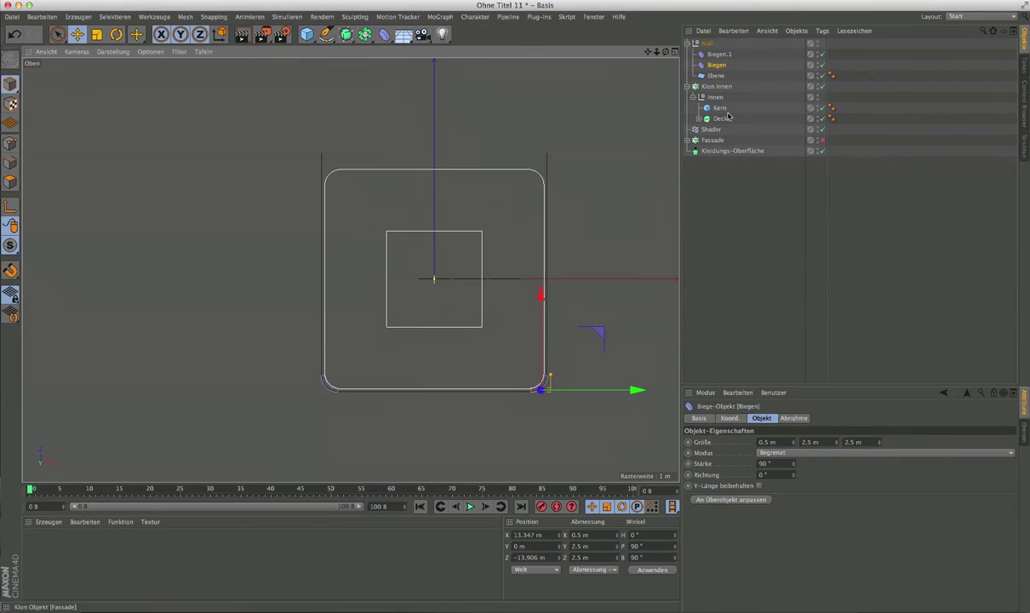
Slide the Ebene plane left along X to about -6.75 m so it wraps both lower corners.
scroll(396, 392, up, 2)
click(693, 186)
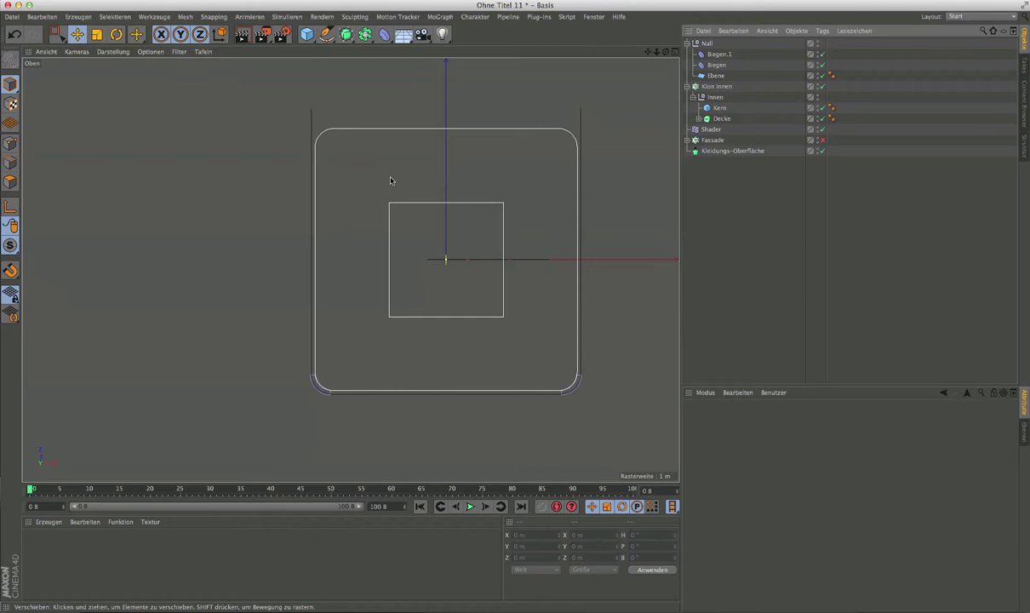
click(714, 76)
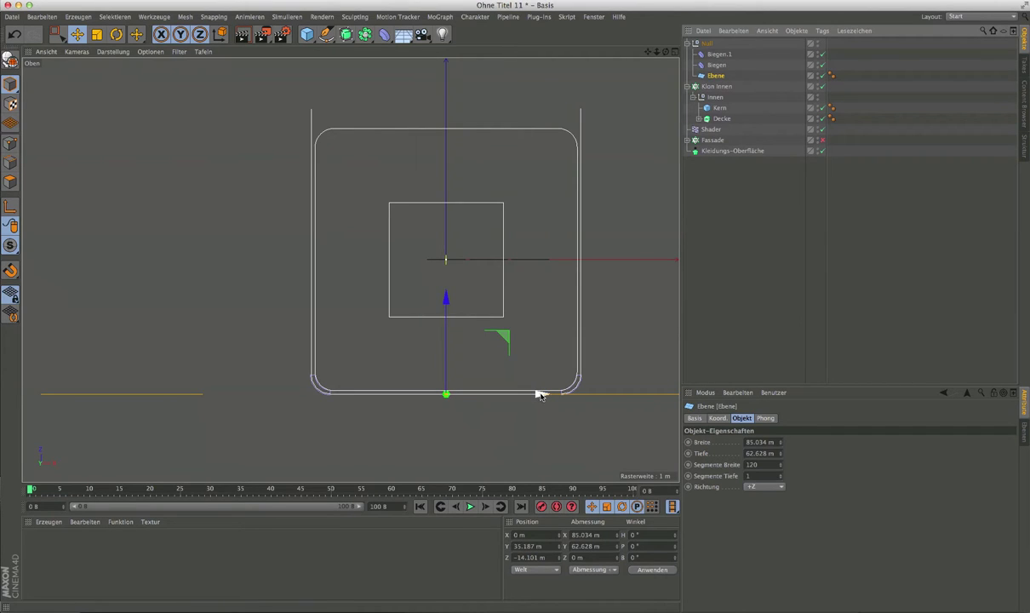
mouse_move(541, 396)
mouse_down()
mouse_move(452, 394)
mouse_move(577, 394)
mouse_move(477, 394)
mouse_up()
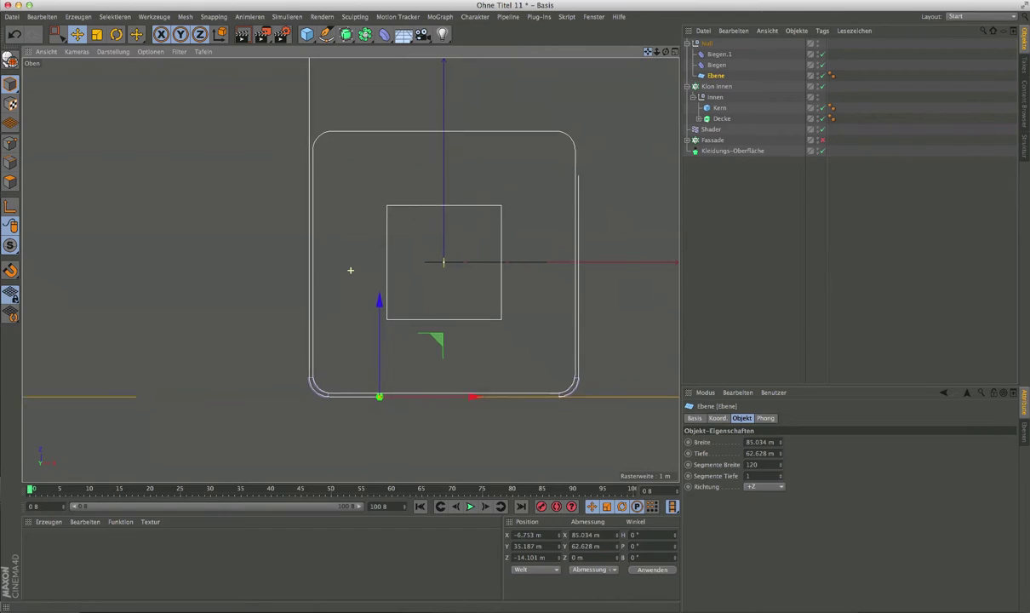
drag(647, 51, 628, 97)
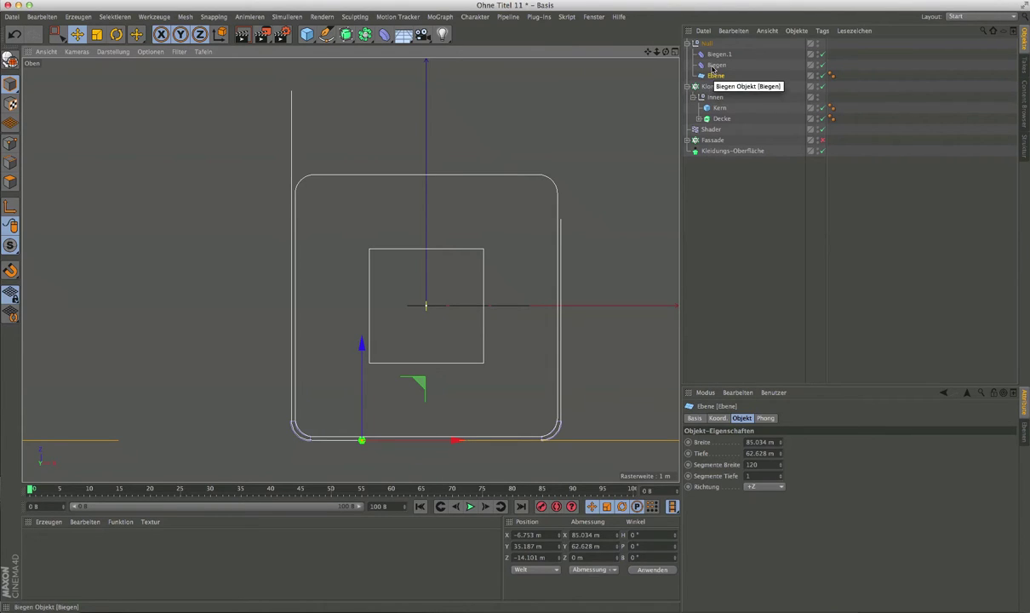
click(715, 55)
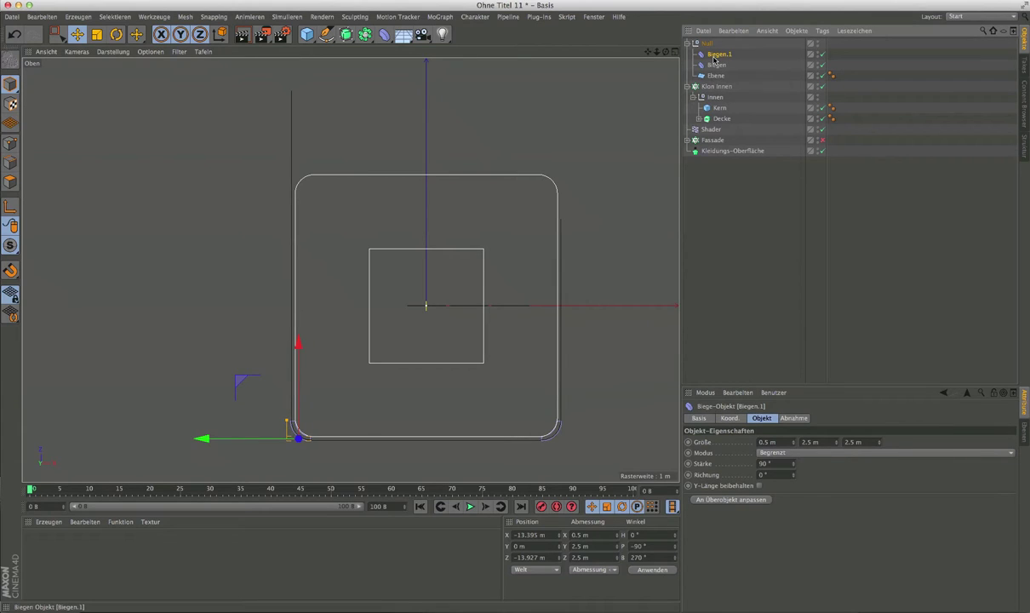
Duplicate the Biegen.1 bend, place the copy under Null and move it up the wall.
key(ctrl+c)
key(ctrl+v)
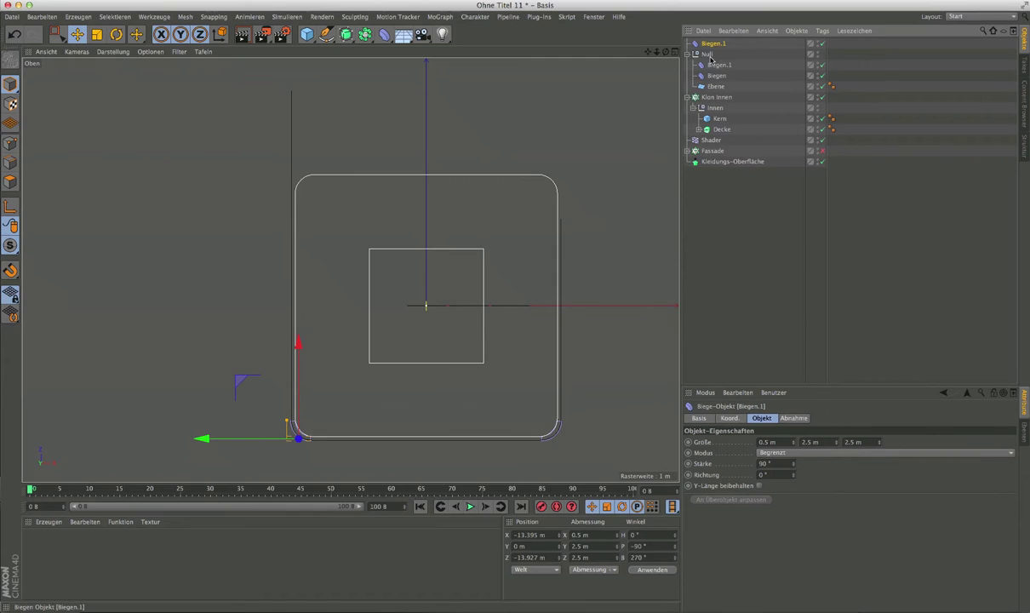
drag(710, 58, 709, 54)
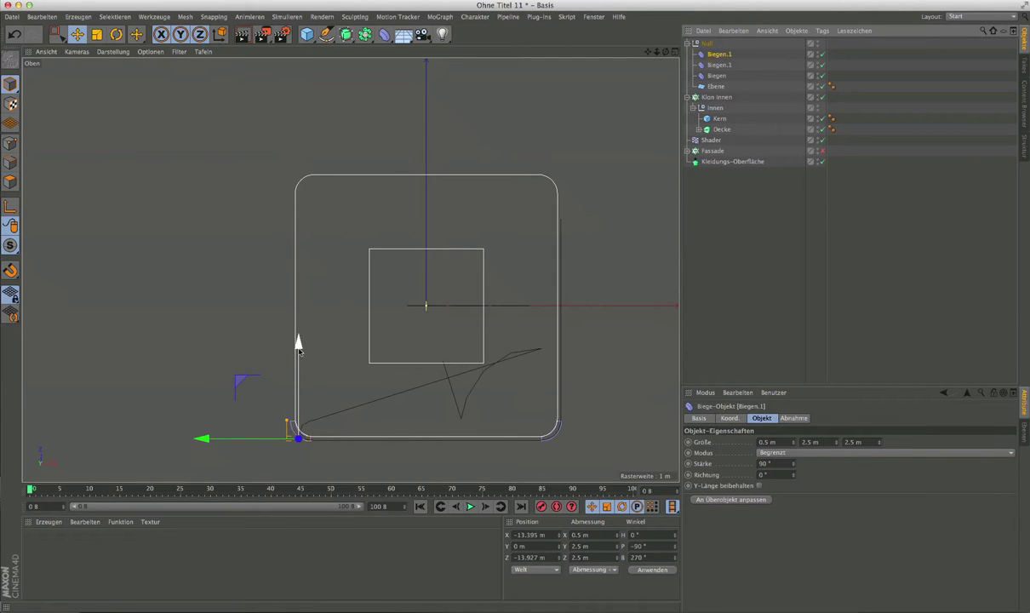
drag(298, 345, 310, 96)
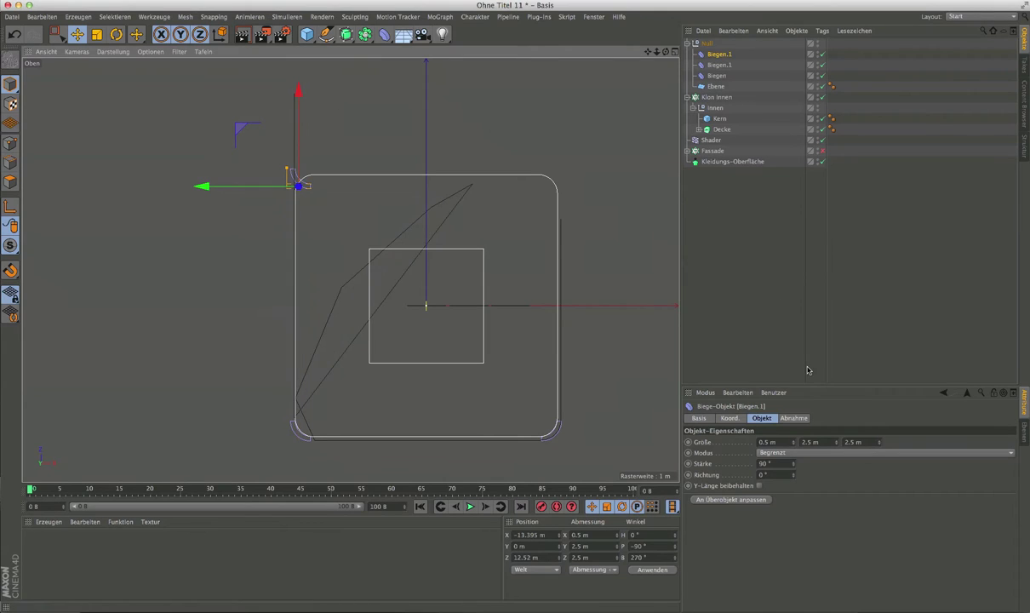
click(729, 418)
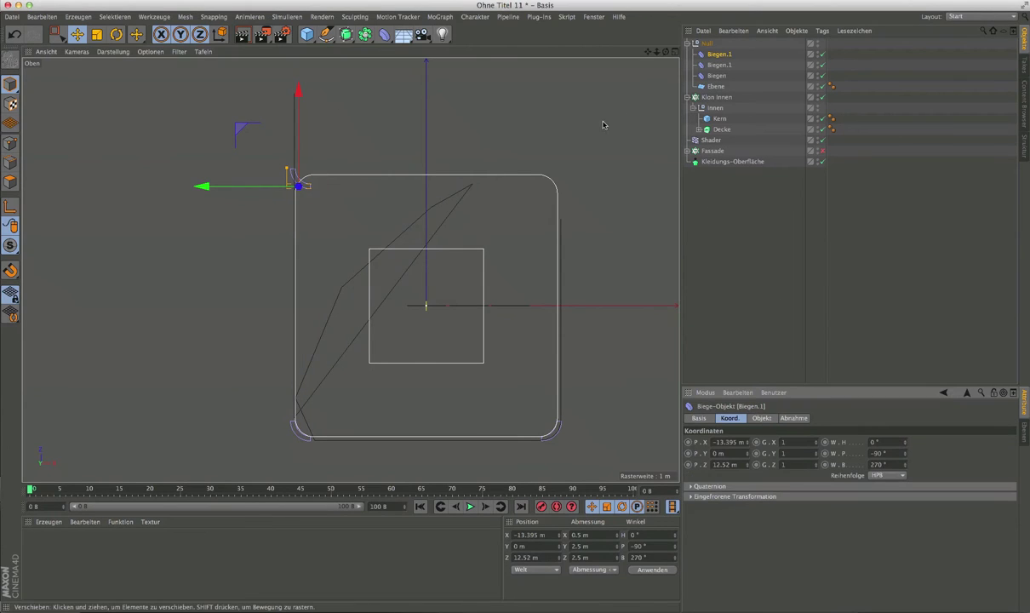
click(717, 57)
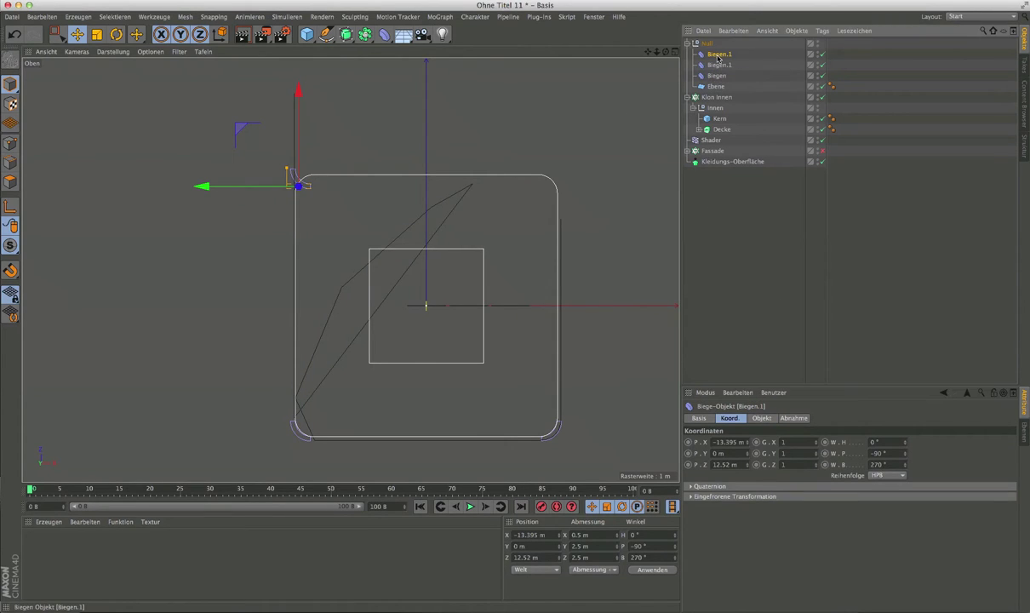
drag(721, 61, 716, 74)
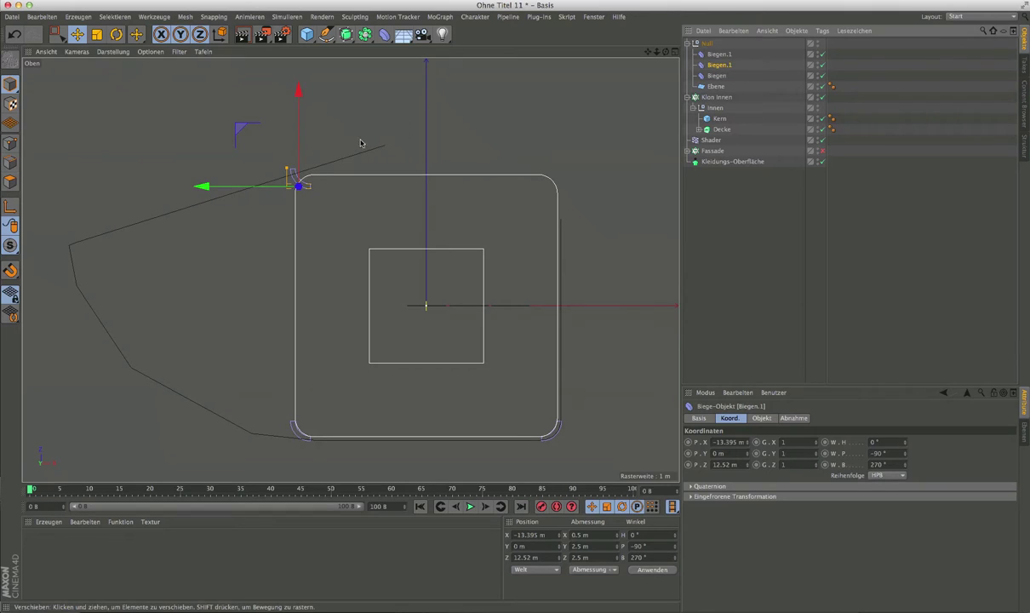
Rotate the copy and nudge it to X −13.508 m, Z 12.858 m, then show four views.
key(r)
mouse_move(348, 167)
mouse_down()
mouse_move(341, 199)
mouse_move(302, 224)
mouse_up()
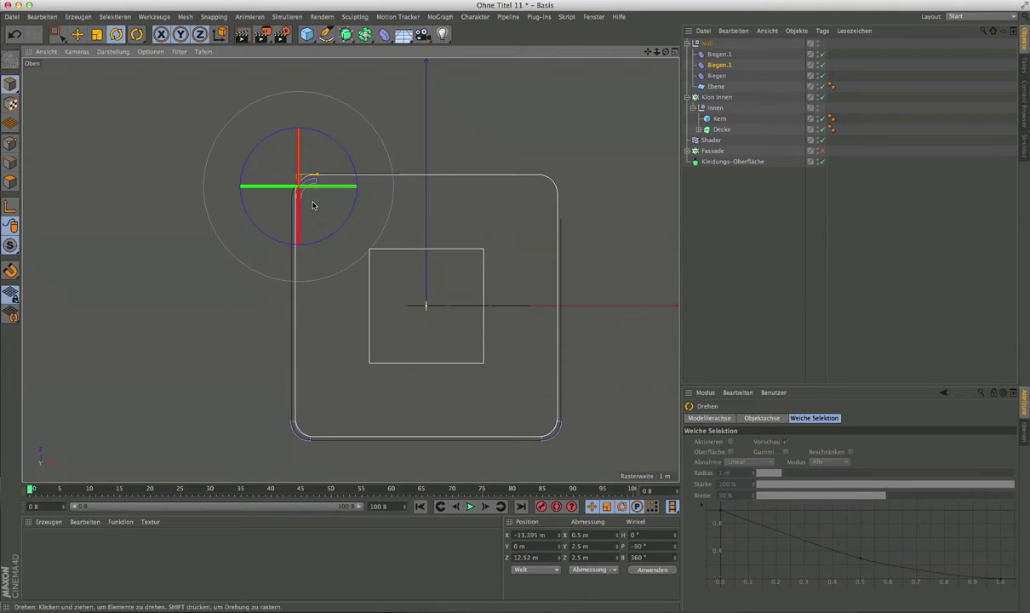
click(76, 34)
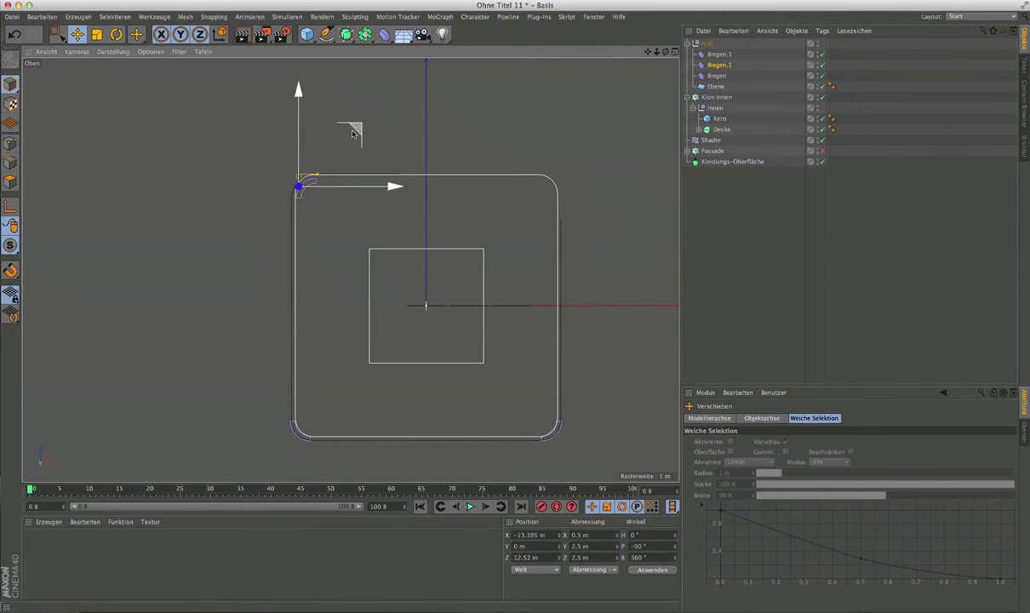
drag(349, 131, 354, 129)
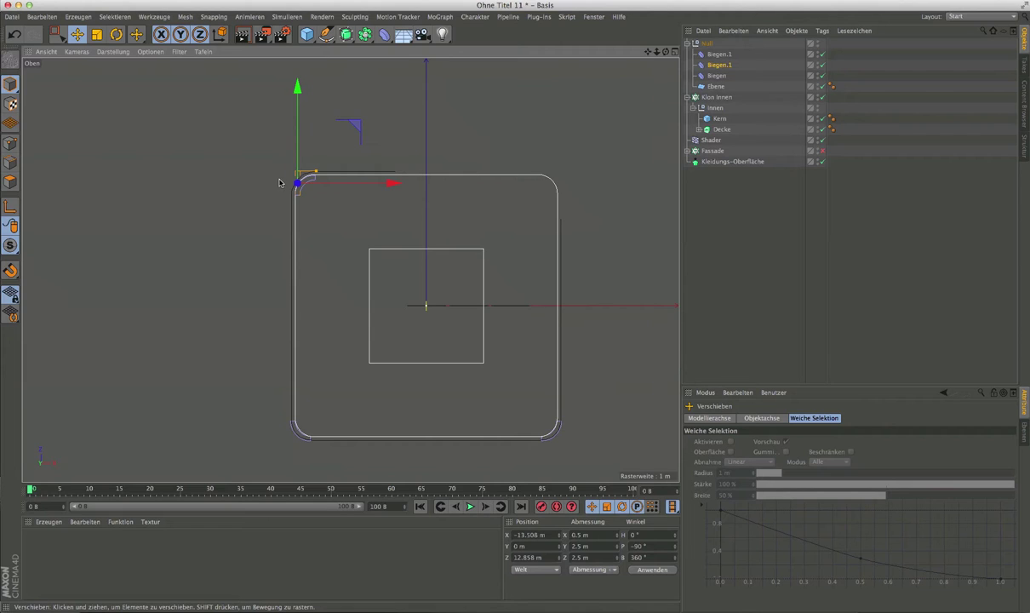
scroll(288, 180, up, 1)
scroll(293, 179, down, 3)
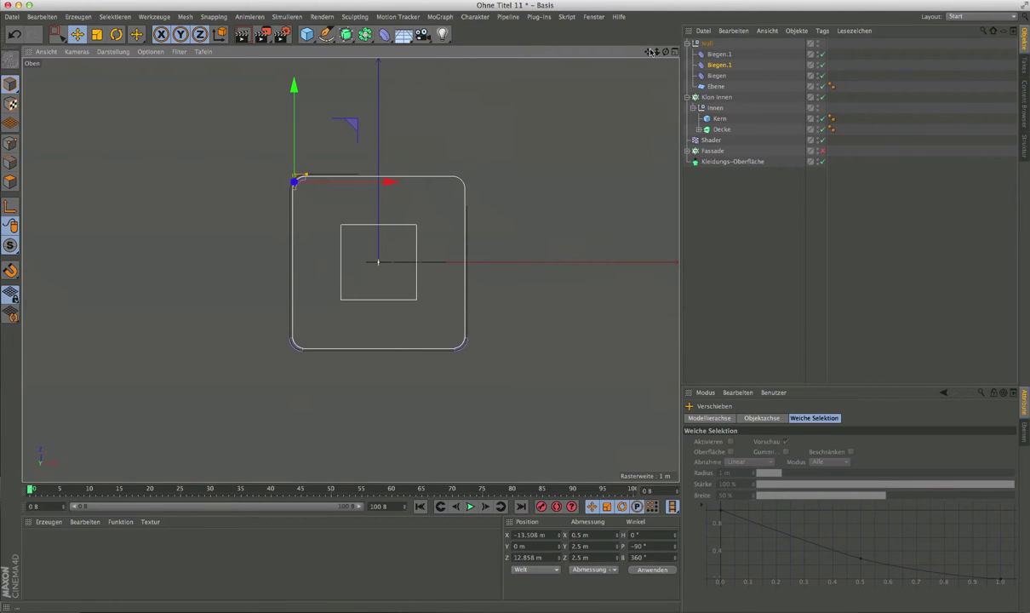
click(673, 53)
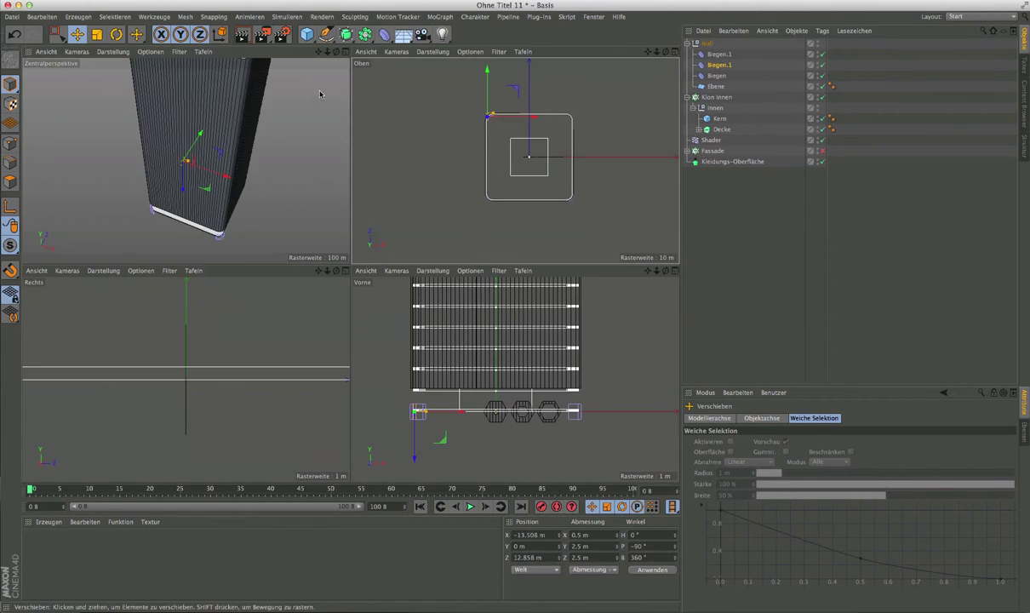
Disable Ebene in the maximized perspective view to reveal the floor slabs, then select Fassade.
middle_click(296, 208)
scroll(271, 216, down, 2)
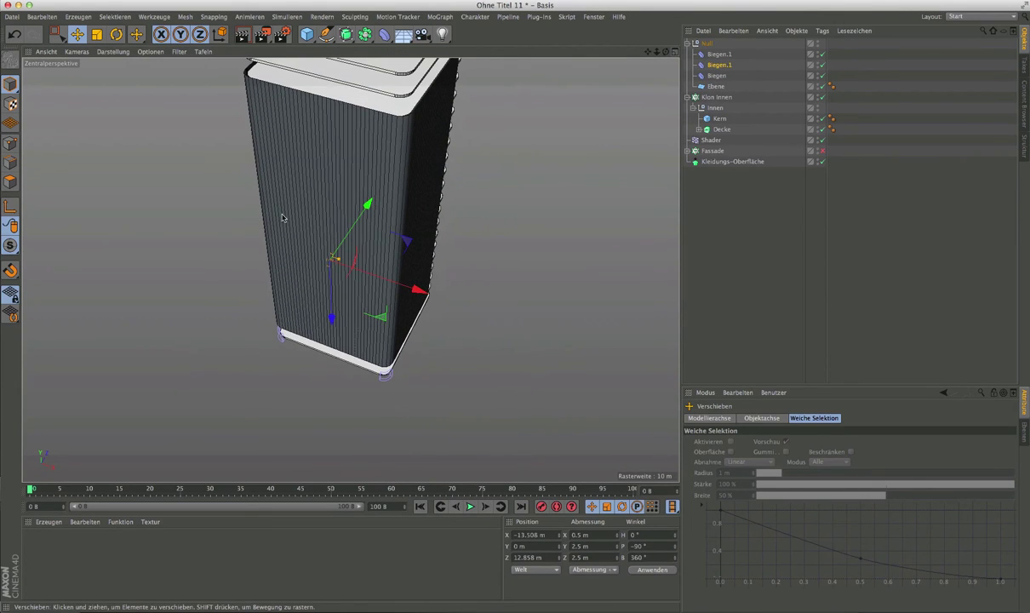
scroll(299, 257, down, 2)
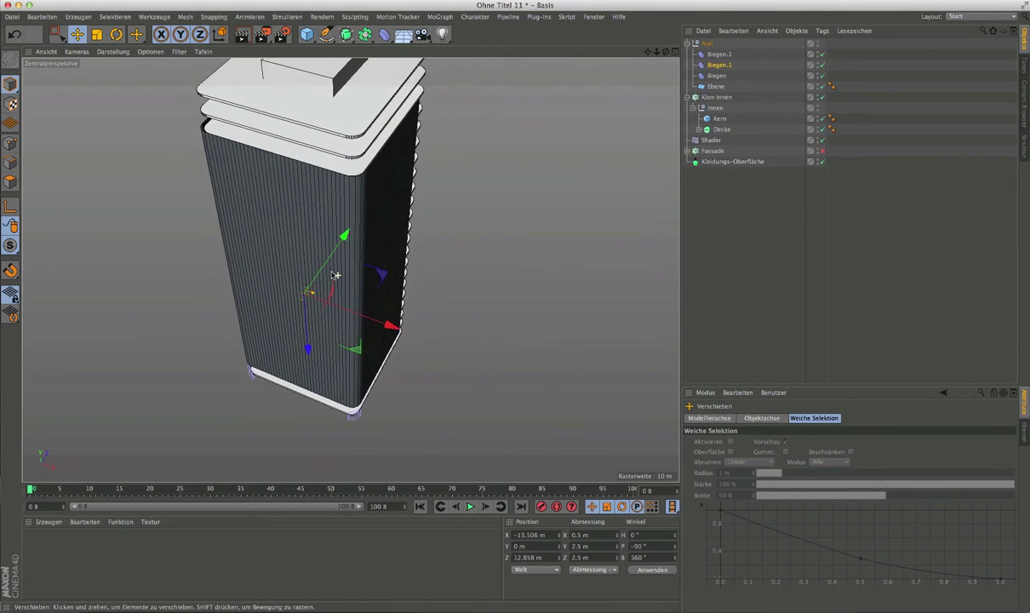
mouse_move(336, 275)
alt+mouse_down()
mouse_move(469, 198)
mouse_move(449, 208)
alt+mouse_up()
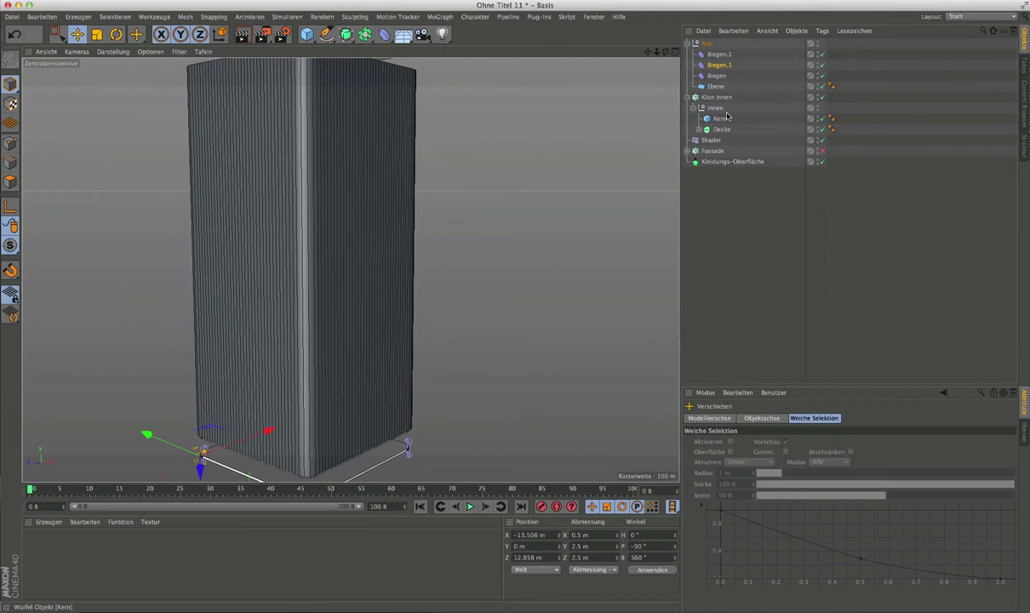
click(821, 87)
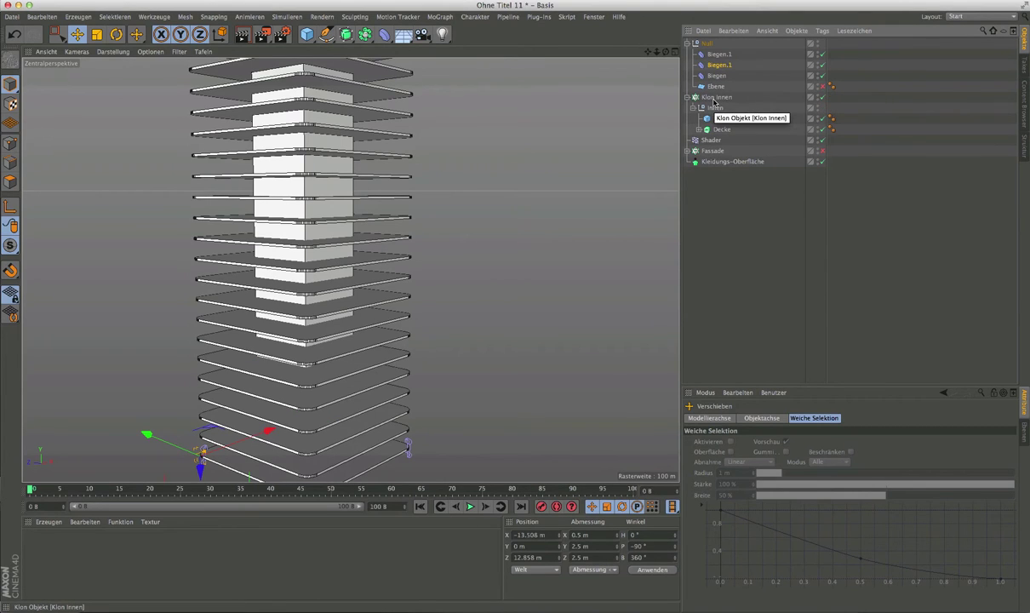
click(715, 97)
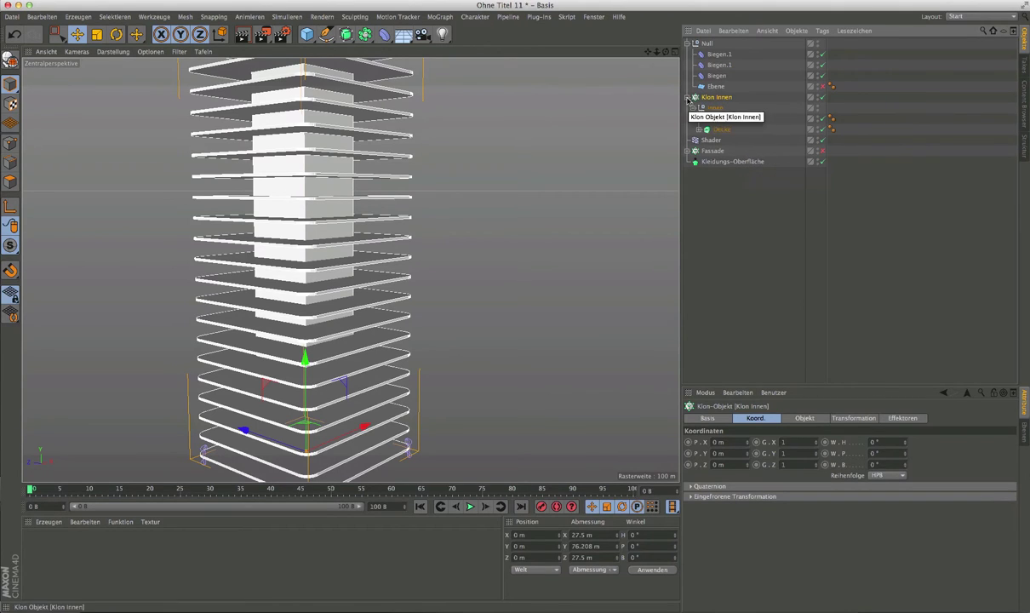
click(687, 97)
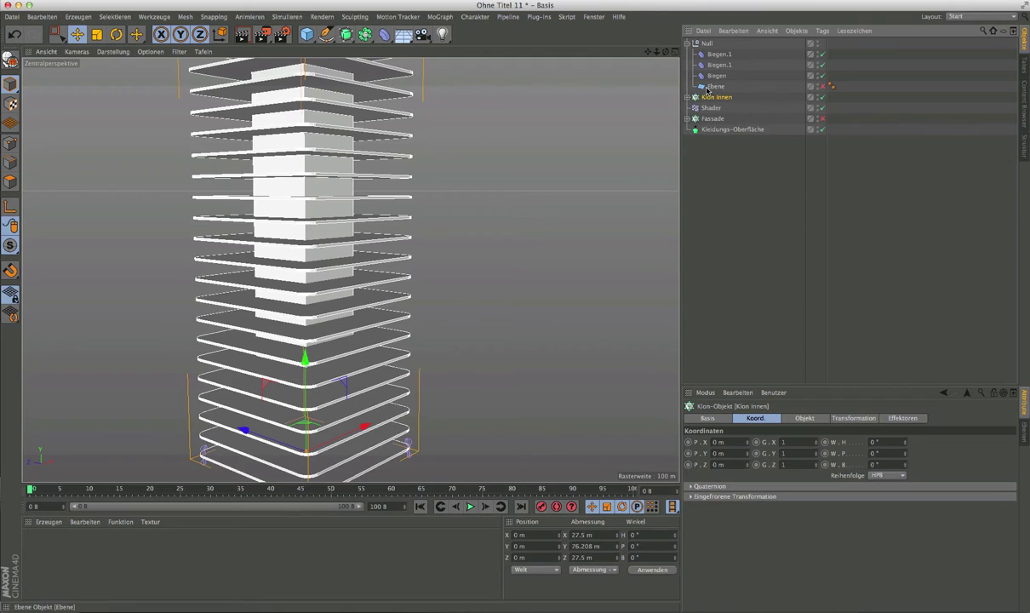
click(708, 120)
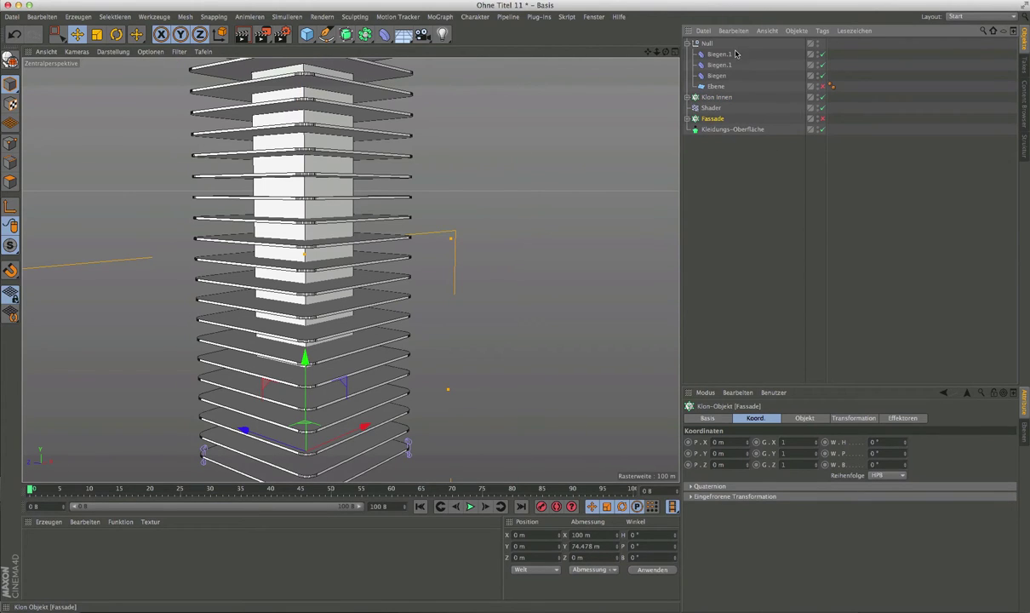
Make Fassade the first child of Null and move it down along Z.
drag(707, 52, 706, 49)
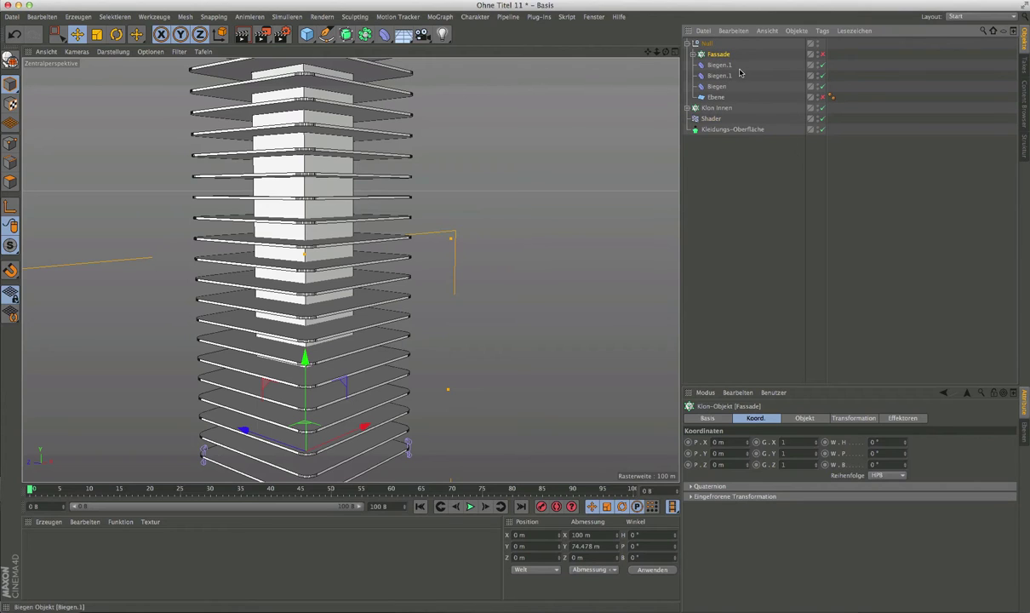
click(666, 51)
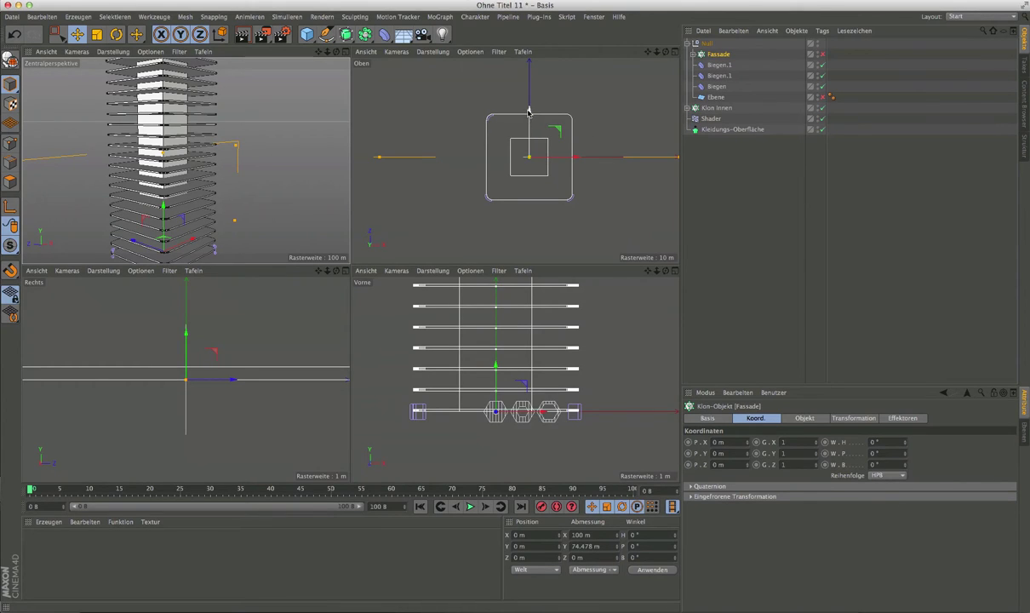
drag(529, 109, 521, 158)
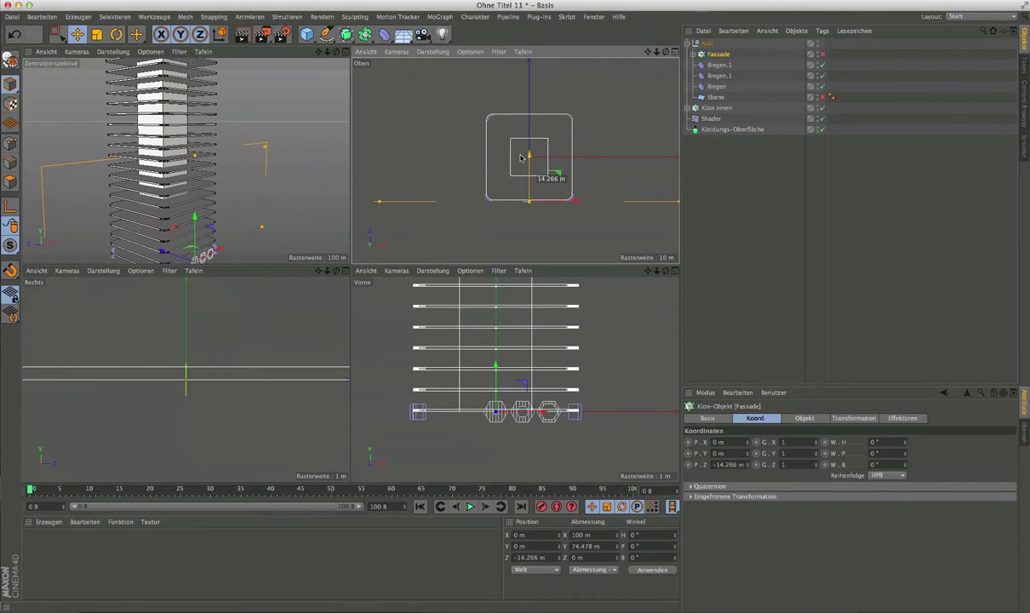
scroll(532, 204, up, 5)
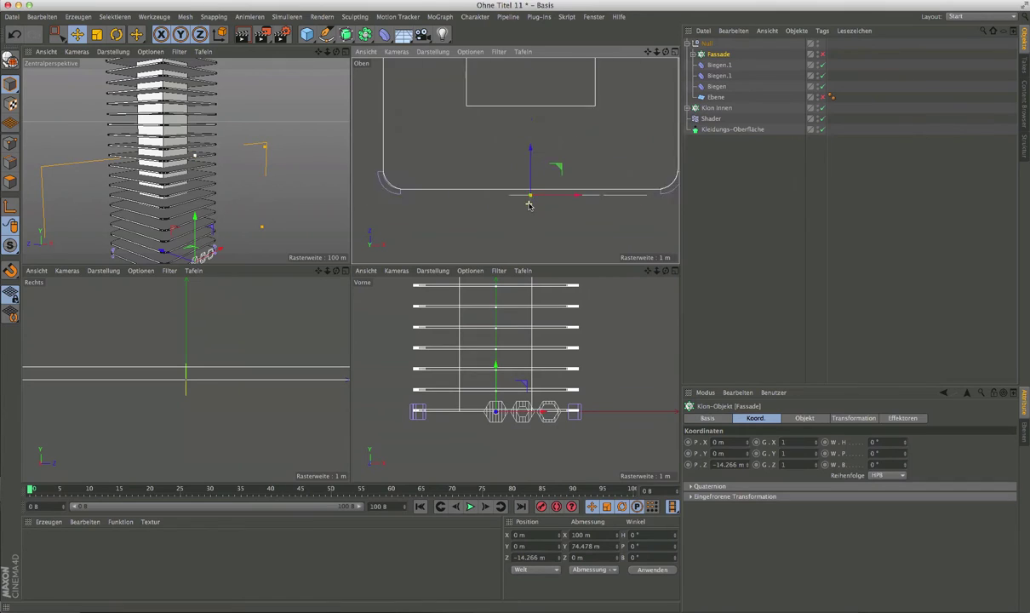
scroll(536, 183, up, 3)
drag(533, 138, 533, 133)
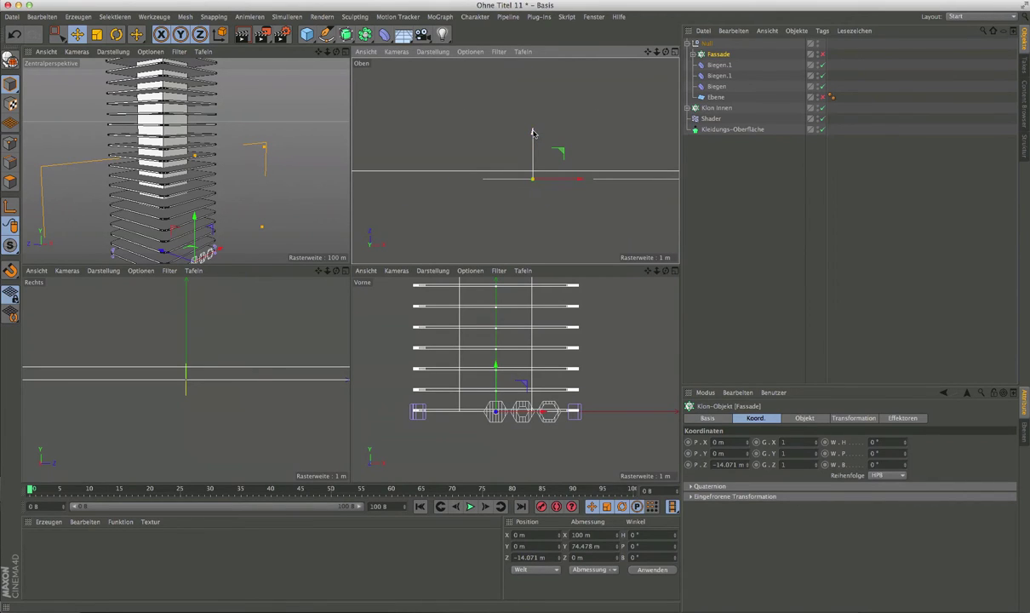
Set Fassade's Position Z to -14 m and re-enable the cloner.
double_click(532, 556)
text(4)
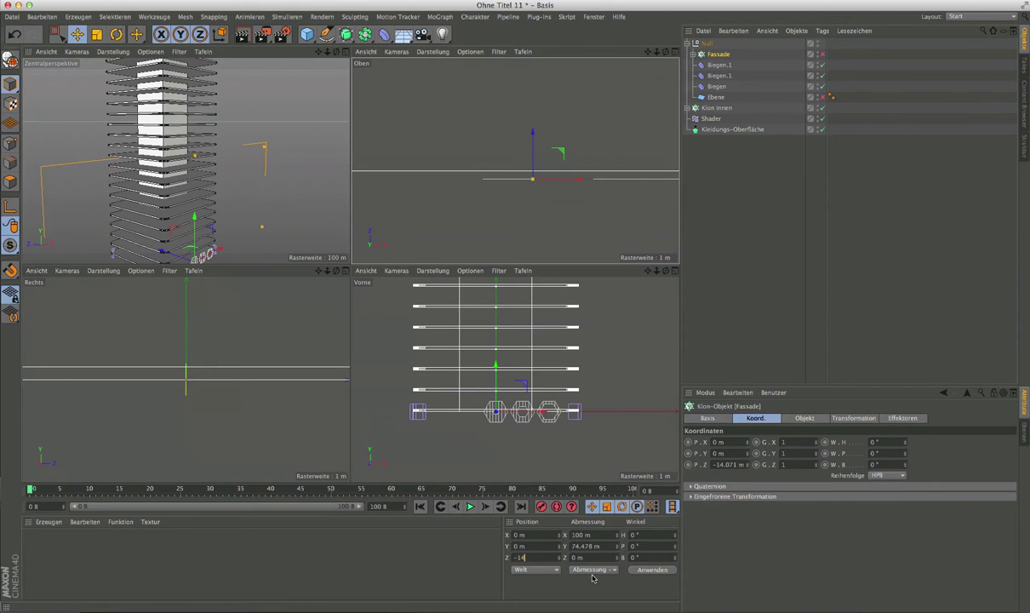
key(Return)
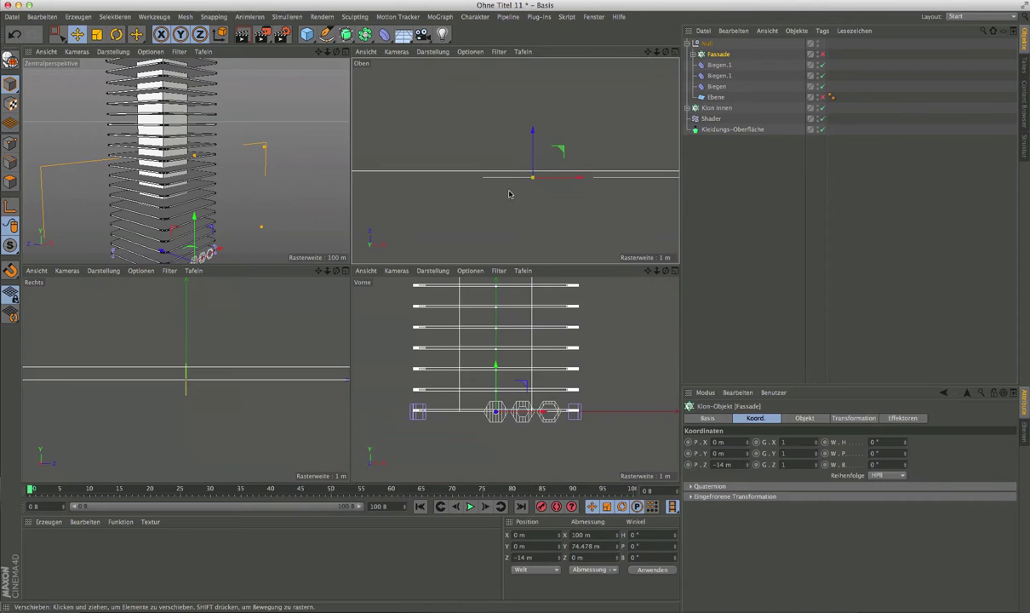
drag(647, 51, 515, 161)
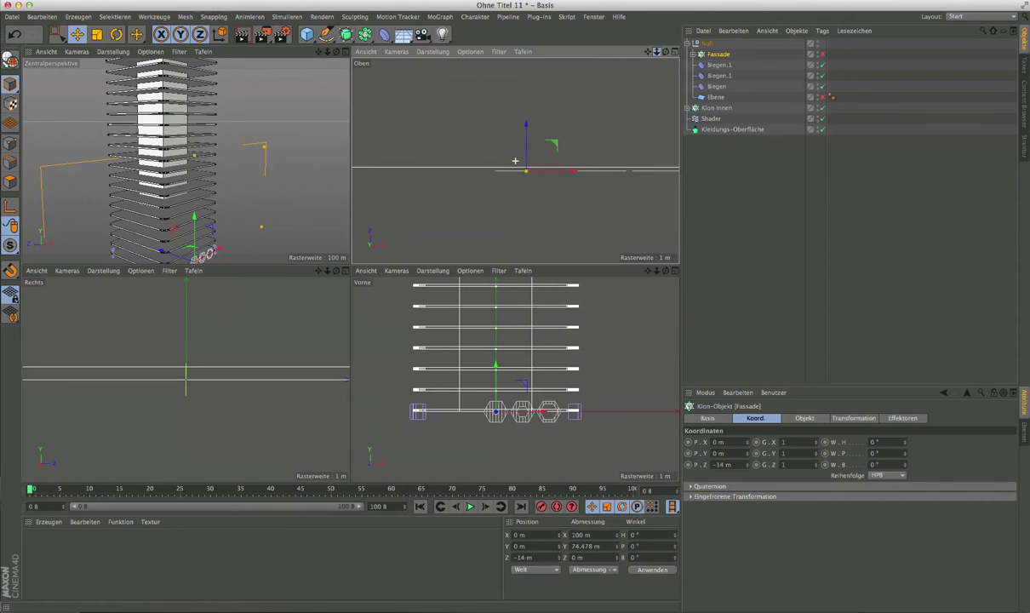
scroll(515, 161, down, 3)
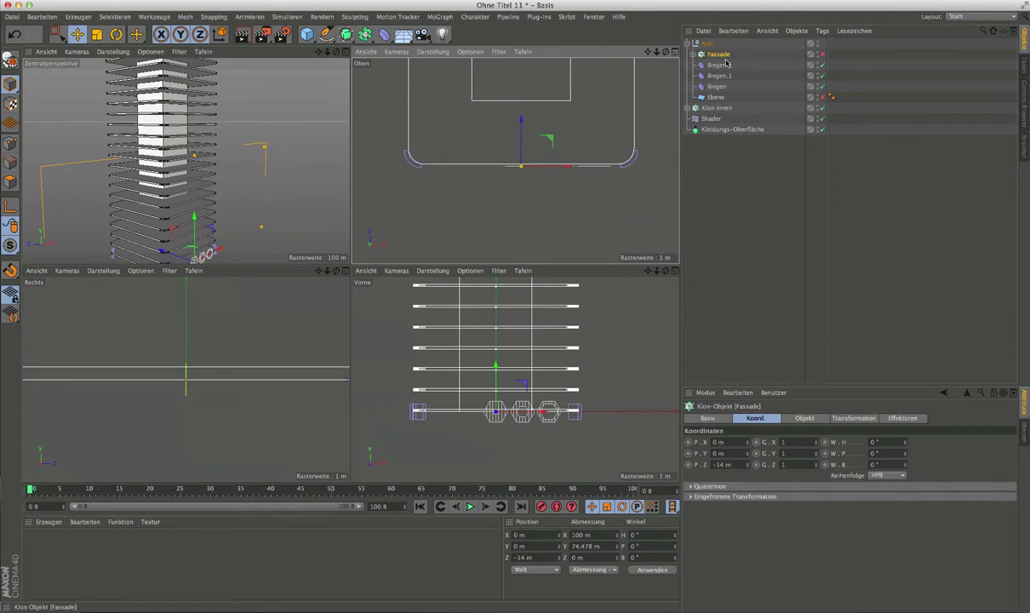
click(821, 53)
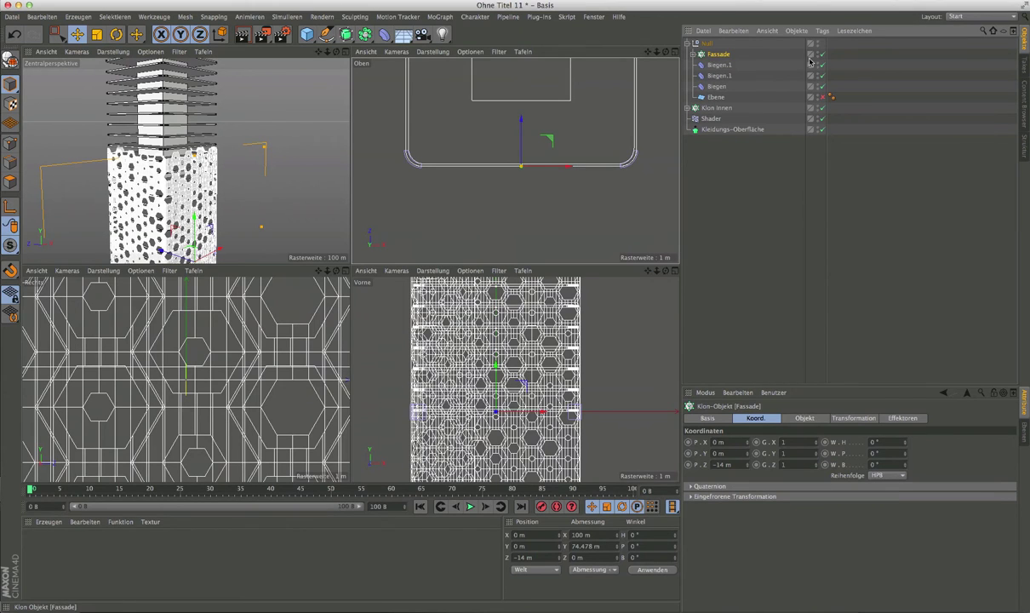
Raise the Fassade cloner to about Y 31.885 m up the tower in the perspective view.
click(345, 52)
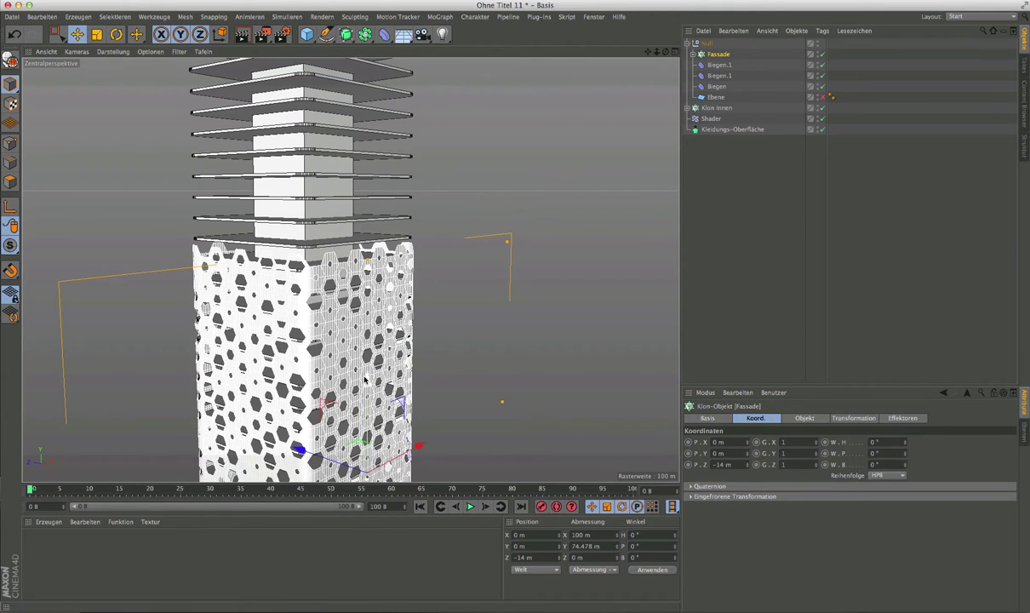
drag(365, 379, 354, 170)
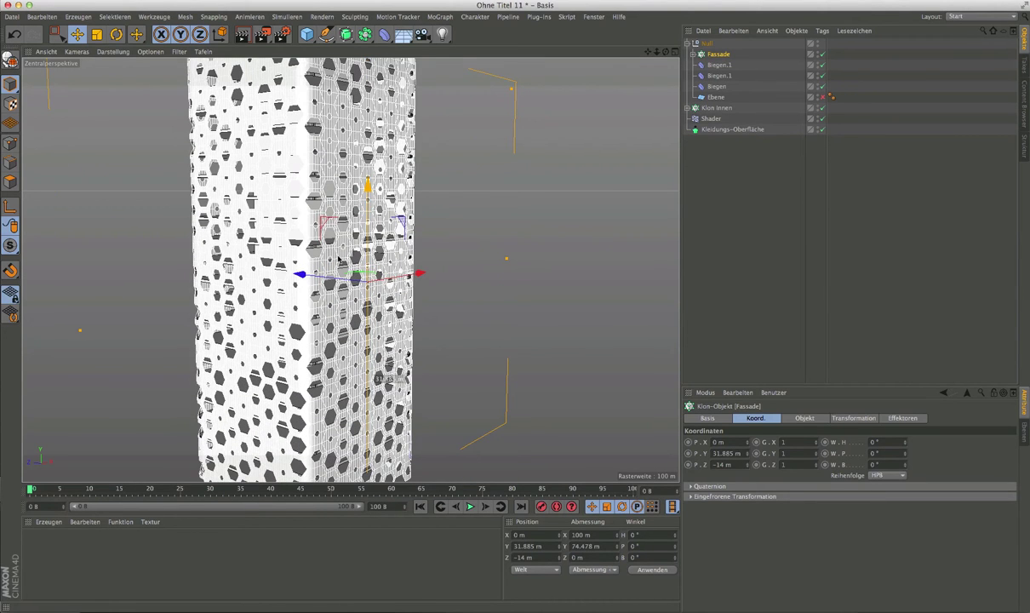
mouse_move(348, 281)
alt+mouse_down()
mouse_move(409, 279)
mouse_move(481, 259)
mouse_move(300, 270)
alt+mouse_up()
Undo the last camera move to restore the earlier corner view of the tower.
key(ctrl+z)
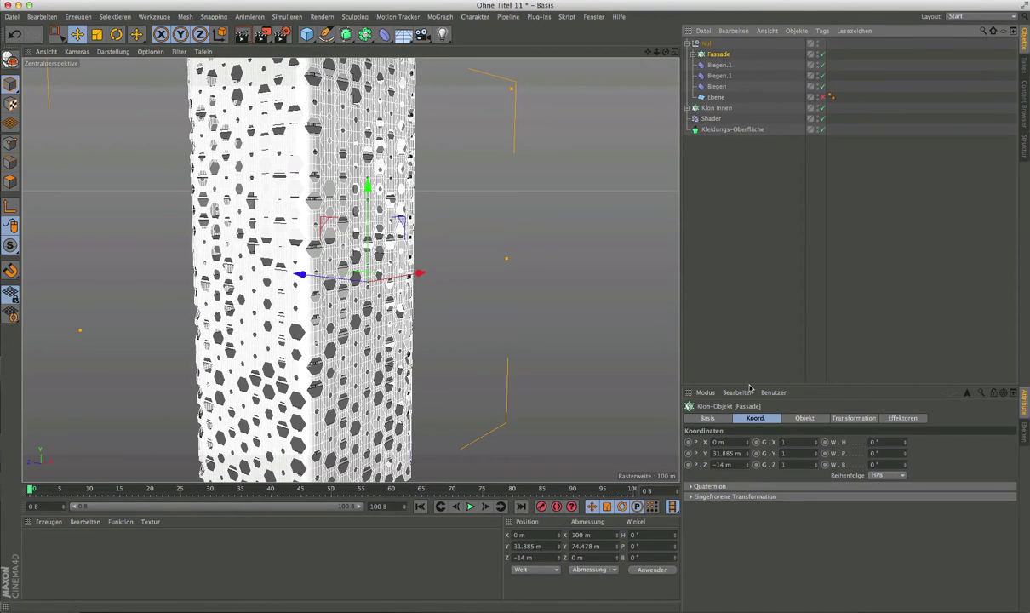
Set the Fassade cloner's Position Y to 37.45 m and show all four views.
drag(749, 388, 743, 346)
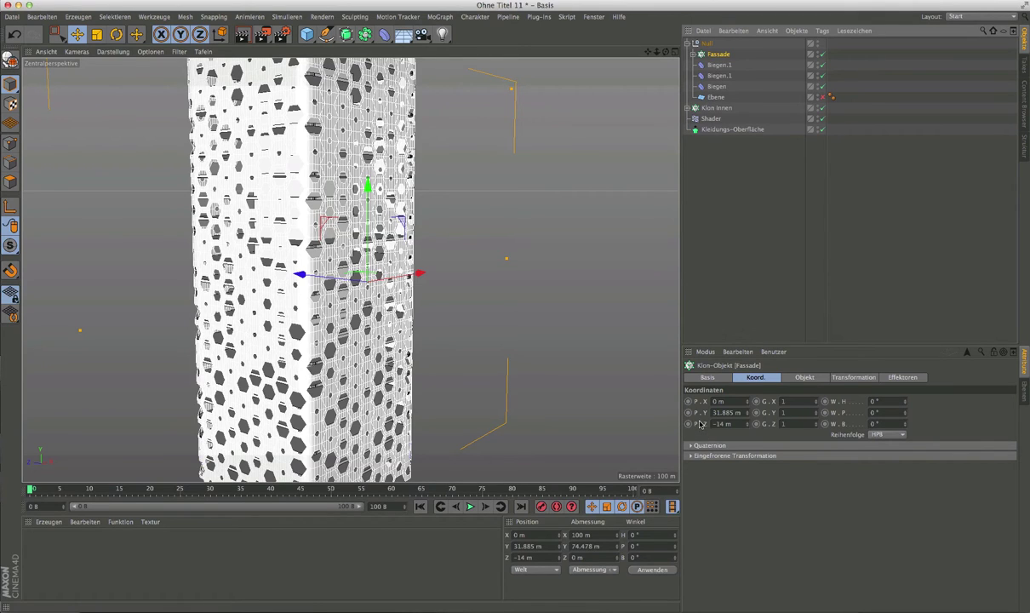
click(515, 546)
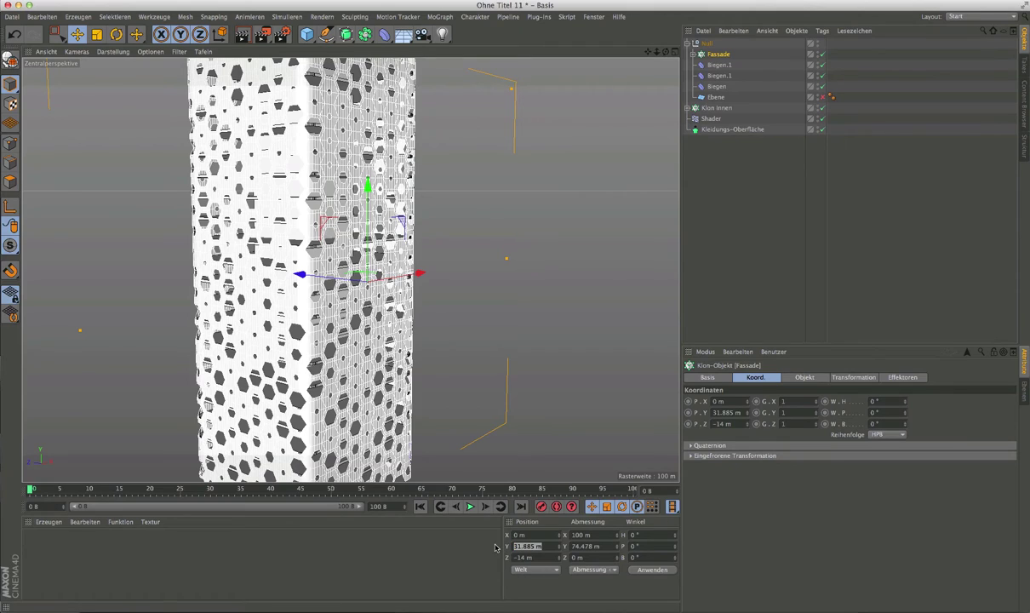
text(7)
alt+drag(383, 477, 384, 465)
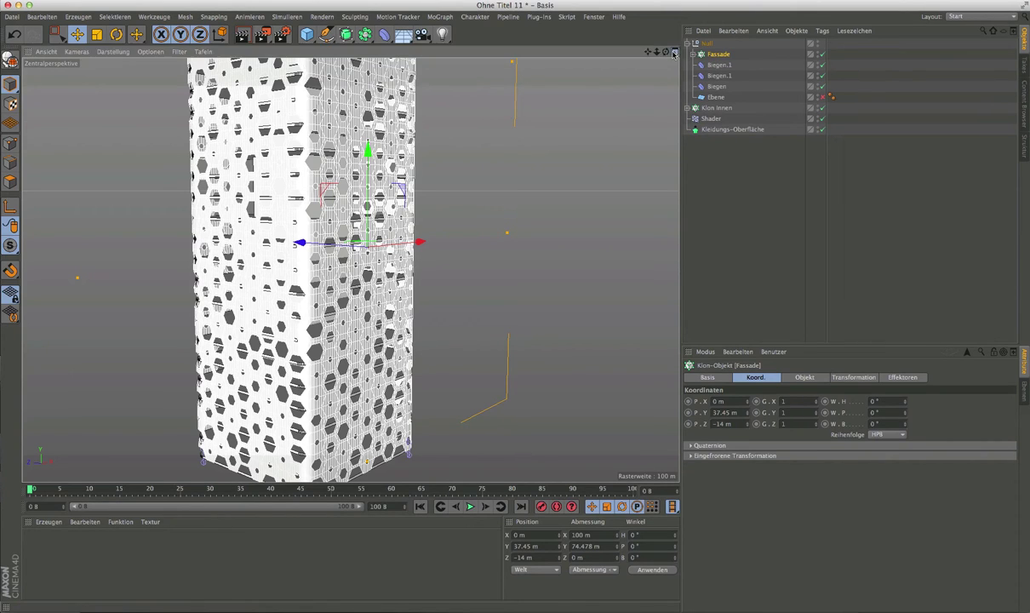
click(675, 52)
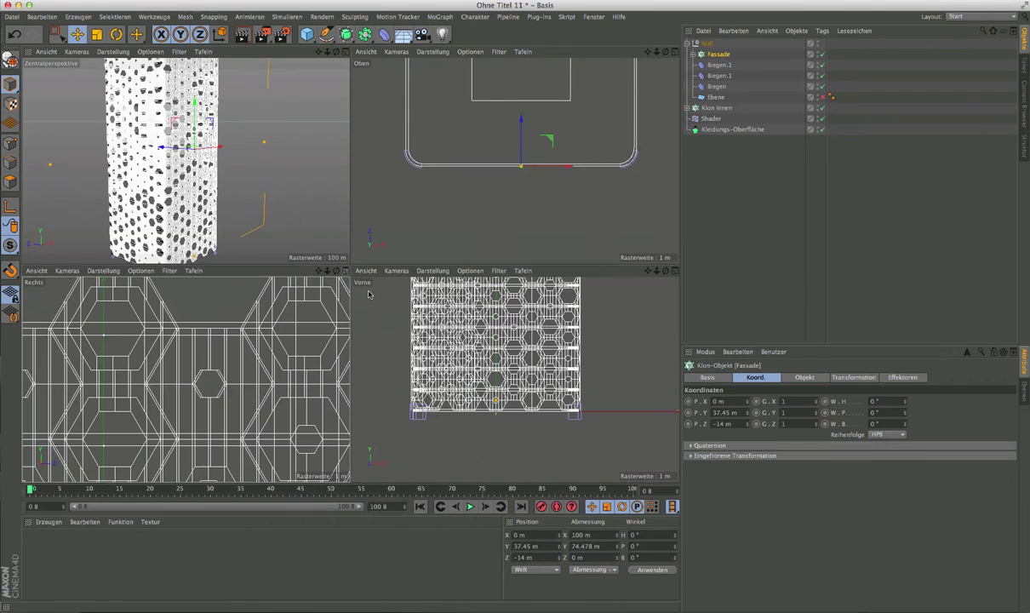
Set the Fassade cloner's Position X to -13.35 m.
click(345, 271)
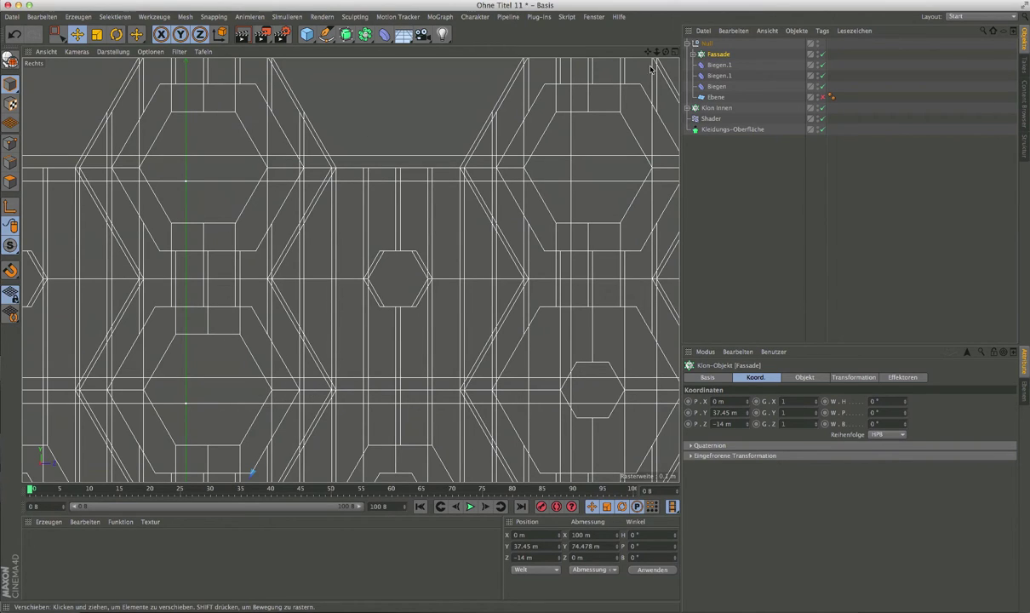
middle_click(448, 71)
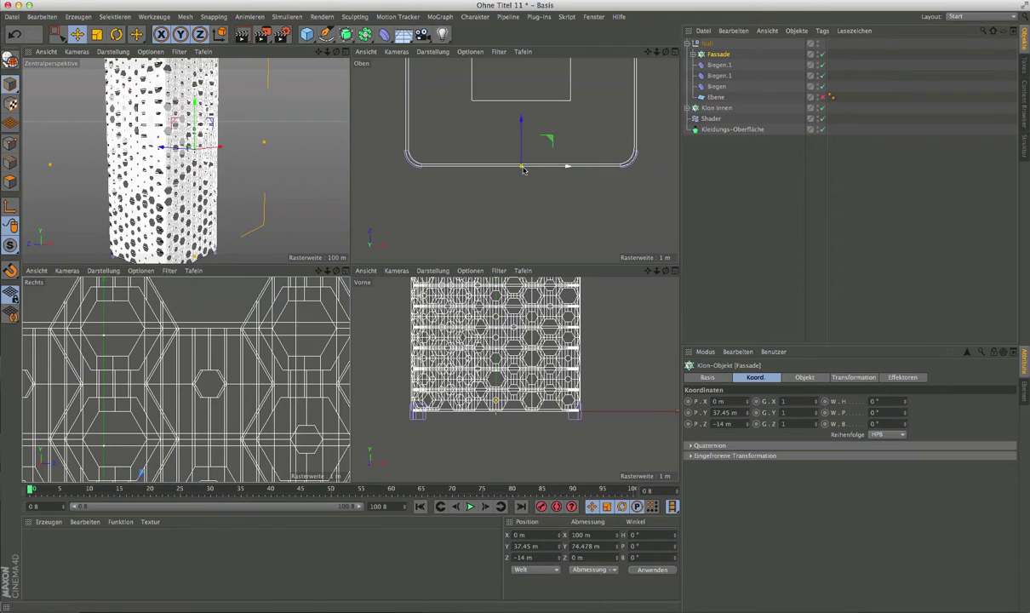
mouse_move(648, 51)
mouse_down()
mouse_move(515, 161)
mouse_move(561, 166)
mouse_up()
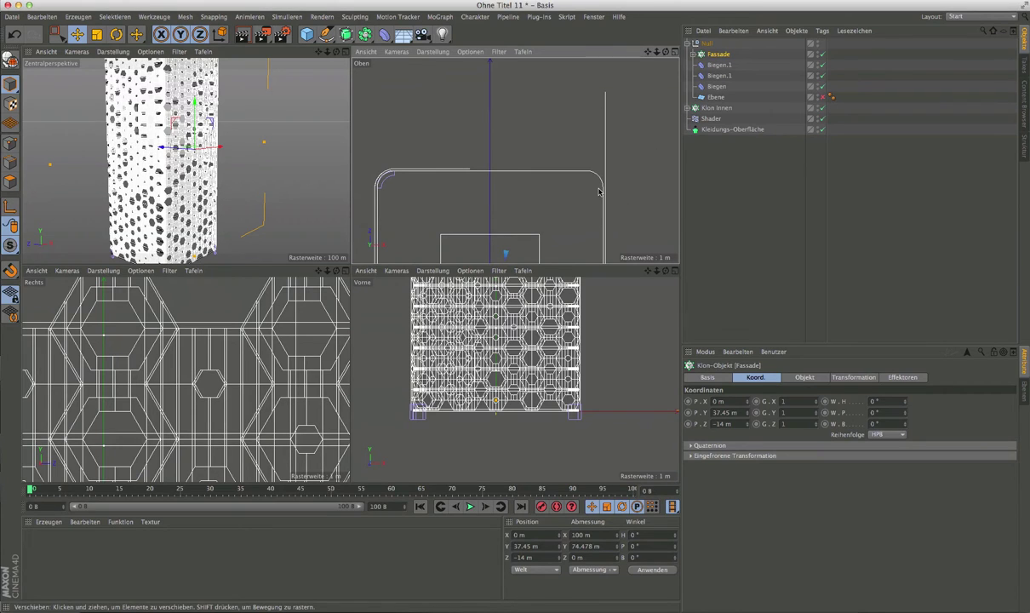
click(519, 535)
text(13.35)
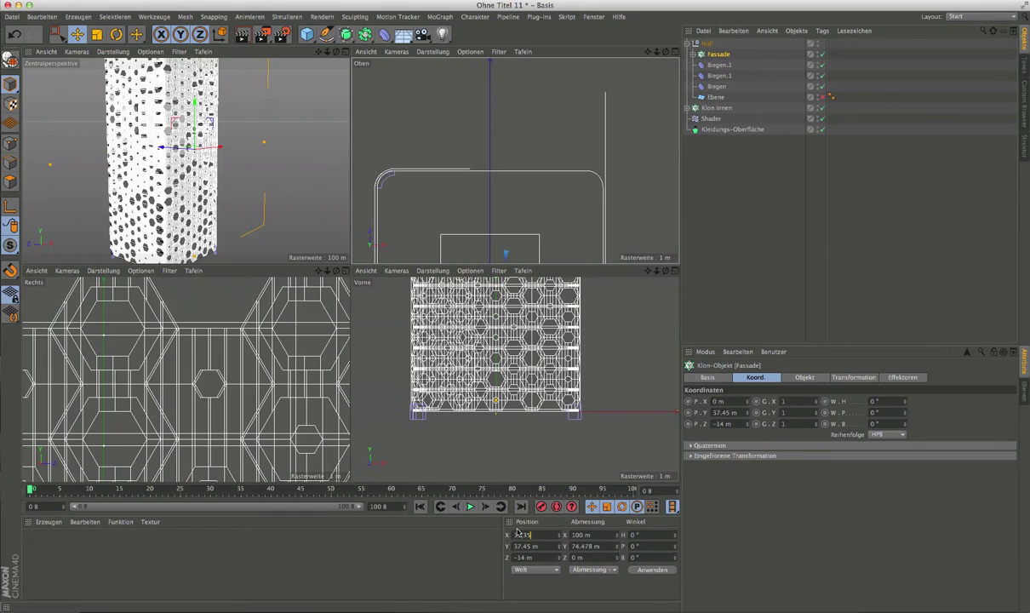
key(Return)
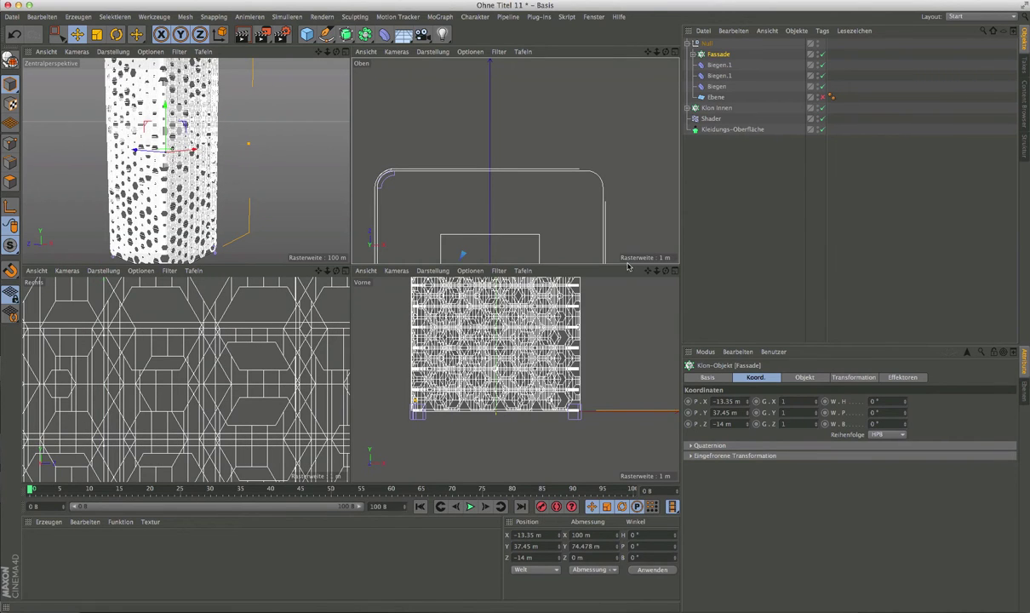
middle_click(345, 104)
Zoom and orbit the perspective view to inspect the hexagon perforations at the tower's rounded corner.
alt+right_drag(288, 333, 444, 343)
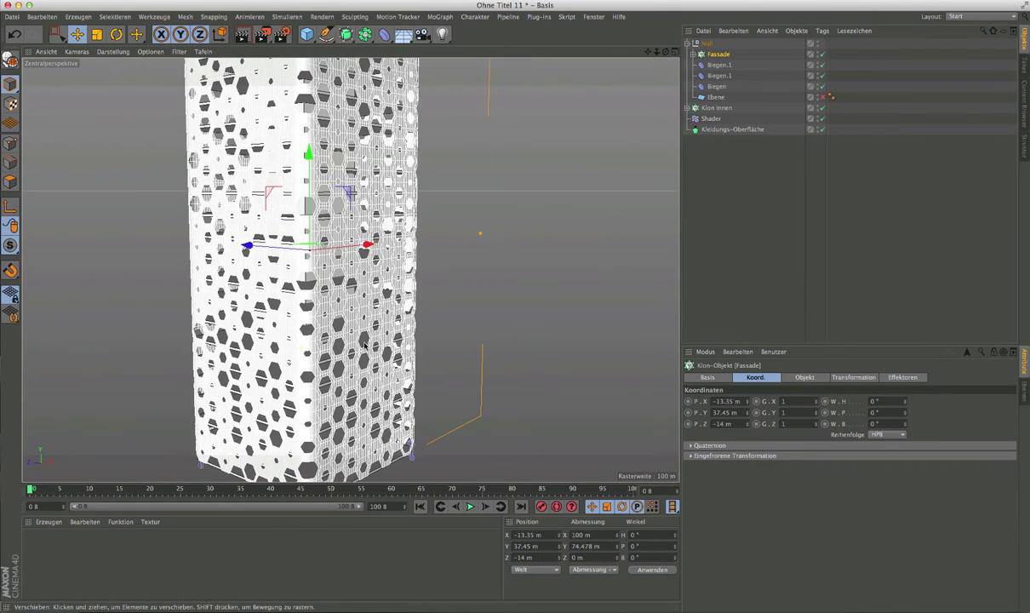
scroll(443, 344, up, 2)
scroll(365, 281, up, 3)
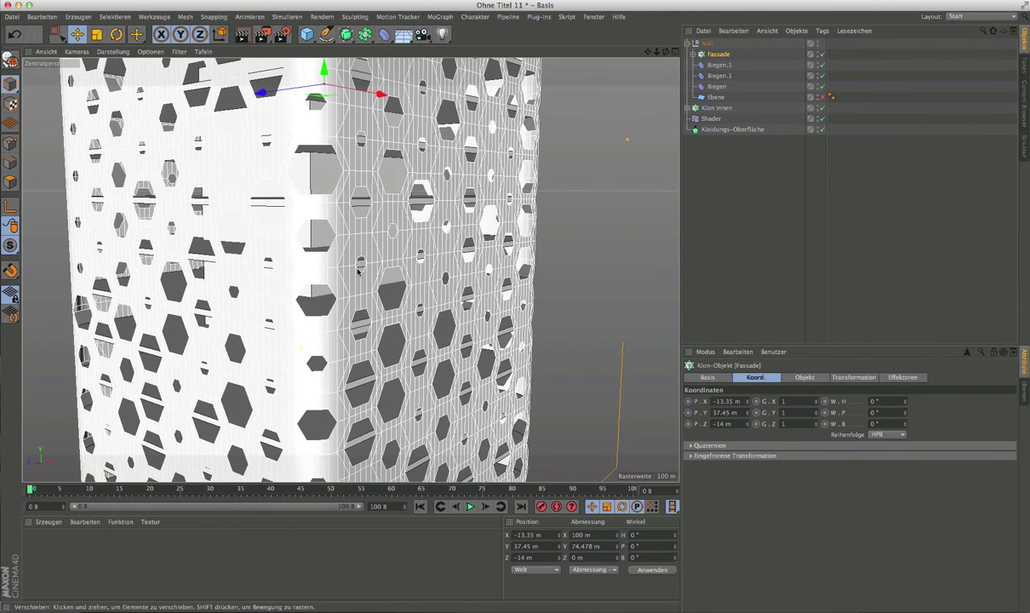
scroll(306, 264, up, 2)
scroll(306, 275, up, 1)
scroll(302, 274, up, 2)
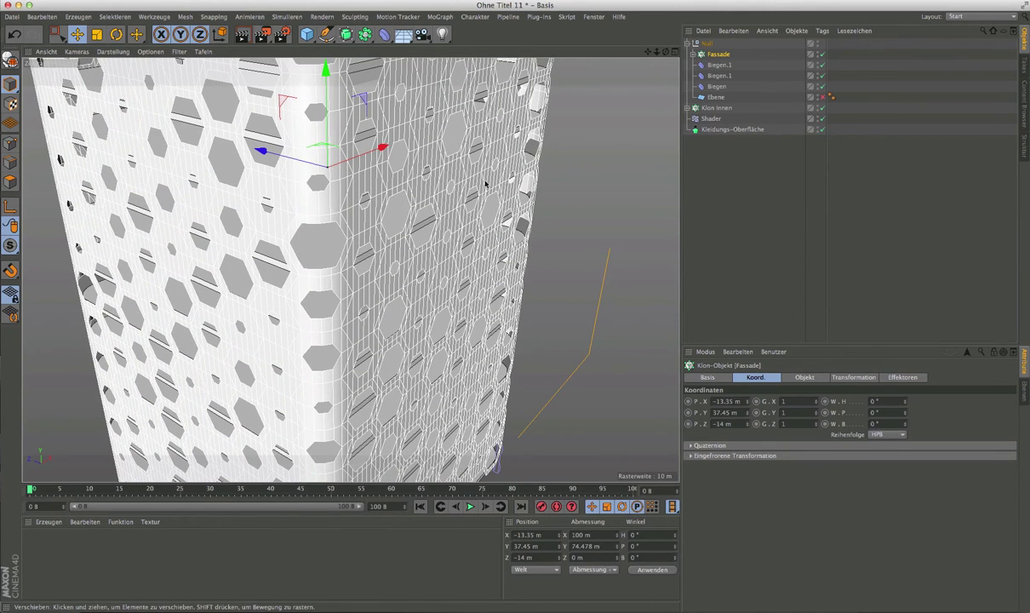
mouse_move(485, 183)
alt+mouse_down()
mouse_move(330, 195)
mouse_move(411, 196)
mouse_move(496, 177)
mouse_move(437, 213)
mouse_move(403, 226)
mouse_move(400, 217)
mouse_move(411, 209)
mouse_move(405, 254)
mouse_move(383, 244)
alt+mouse_up()
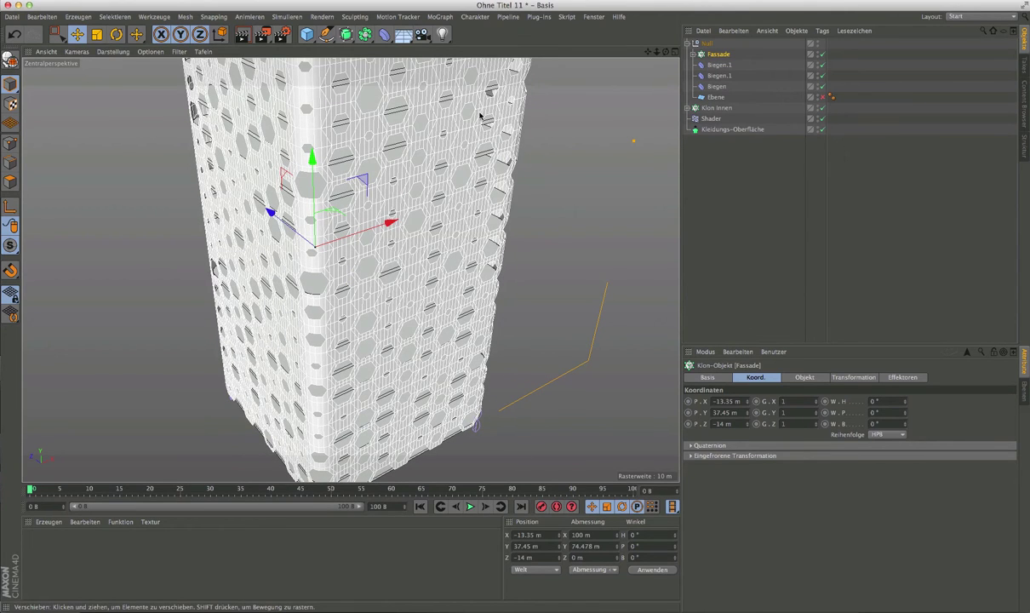
Hide the Fassade hexagon clones and disable the three Biegen bend deformers.
click(822, 56)
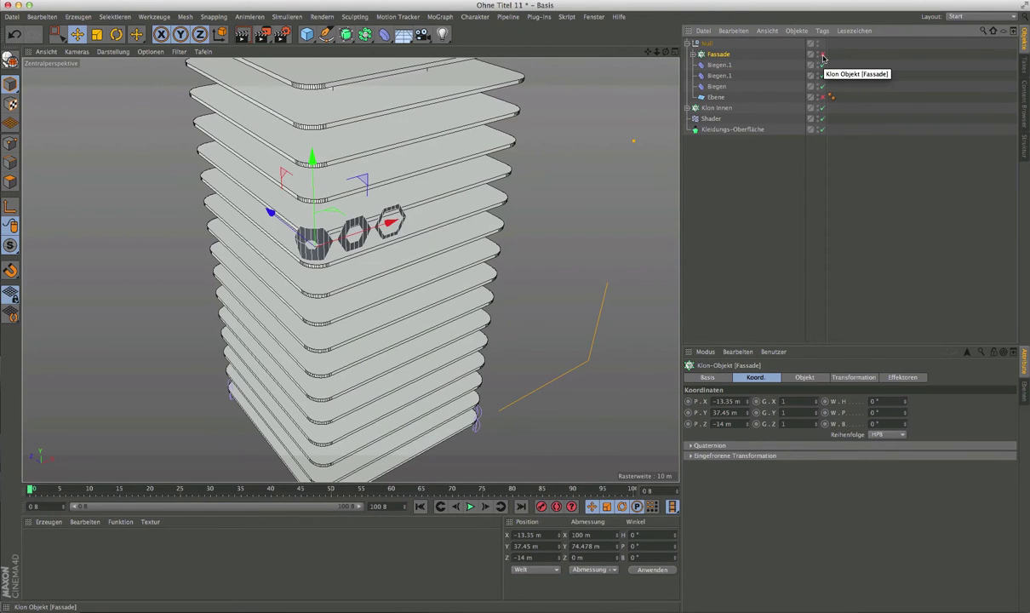
drag(822, 65, 822, 86)
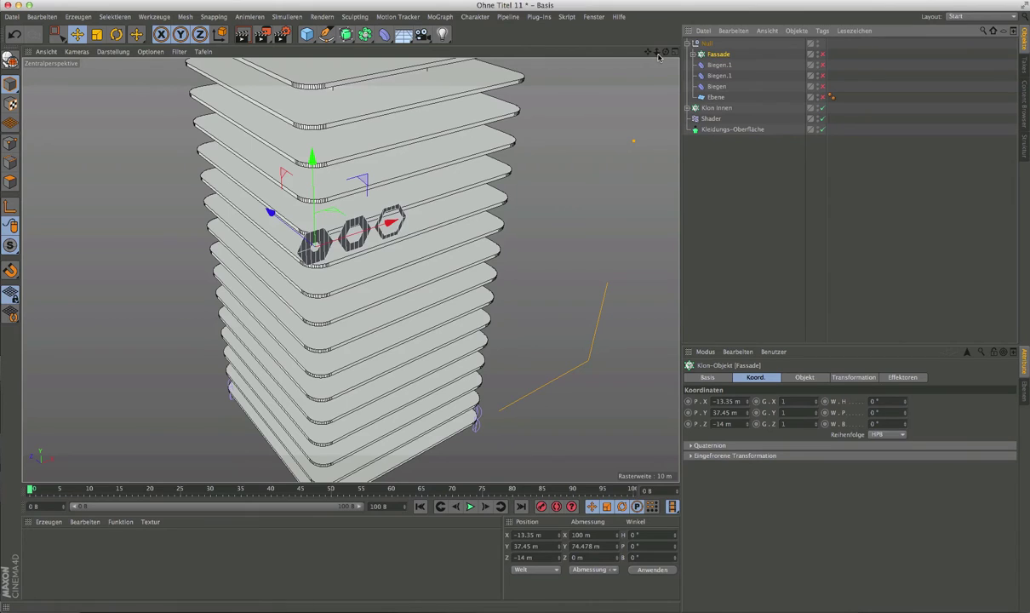
drag(656, 52, 753, 64)
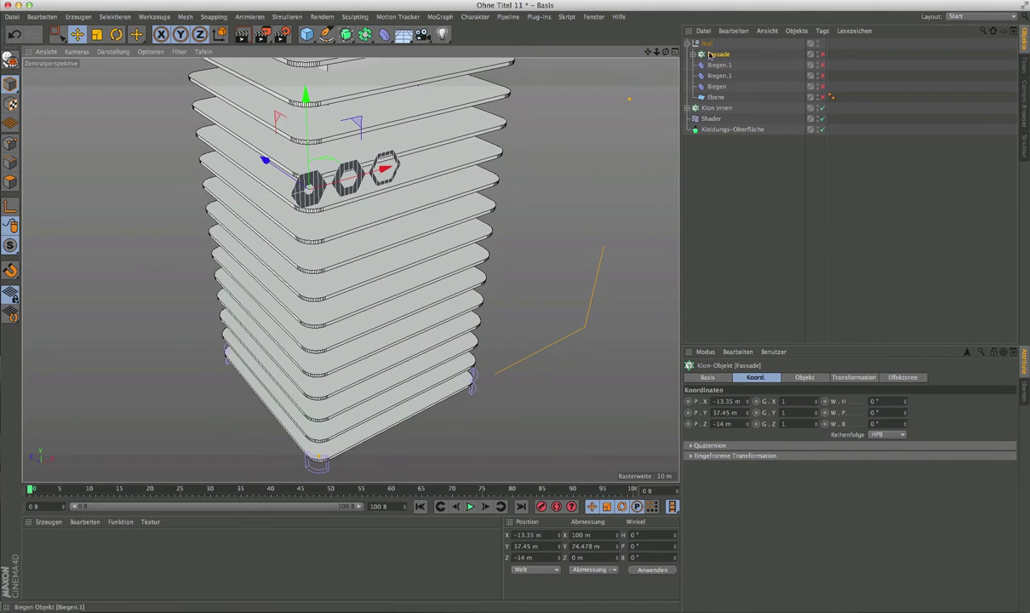
Copy and paste the Decke floor slab from Klon Innen, renaming the copy Glasfassade.
click(692, 108)
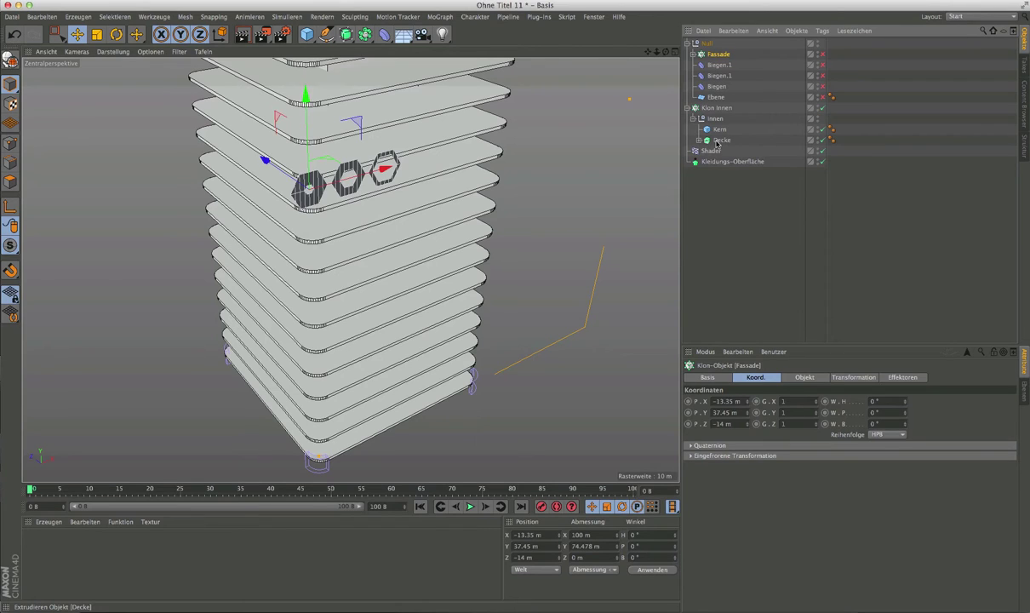
click(720, 139)
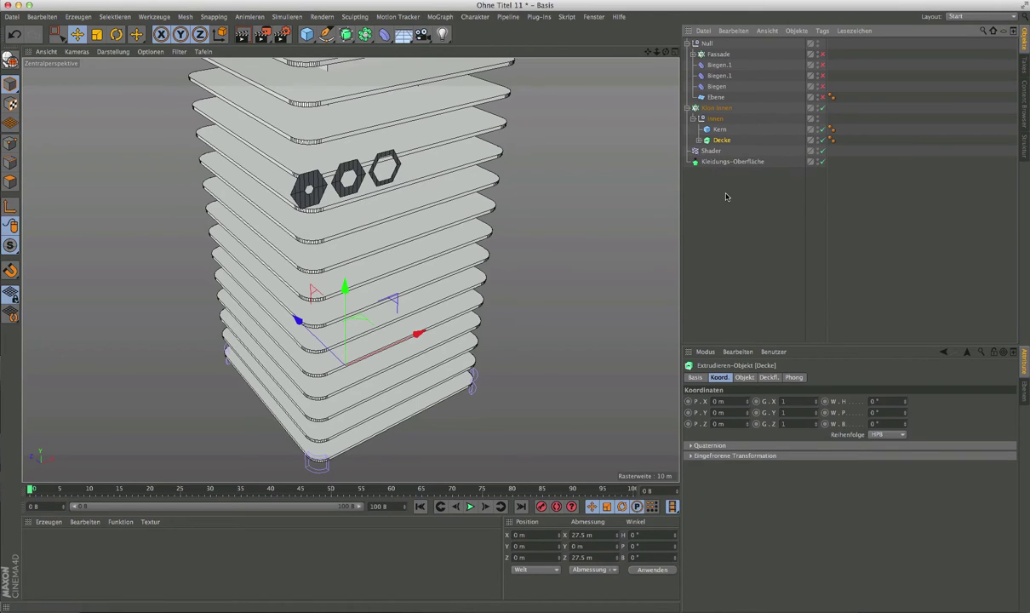
key(ctrl+c)
key(ctrl+v)
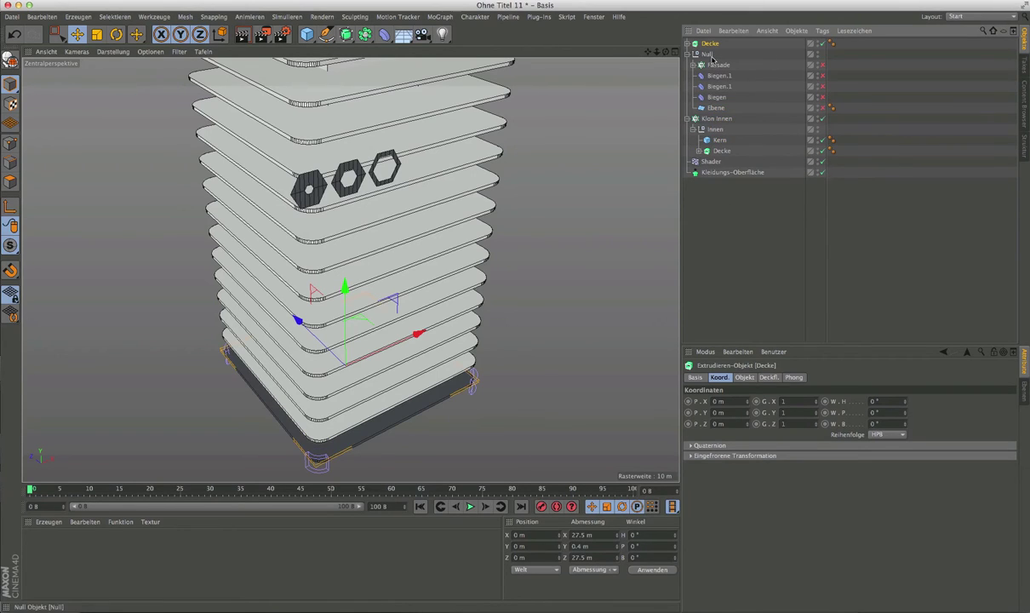
double_click(716, 44)
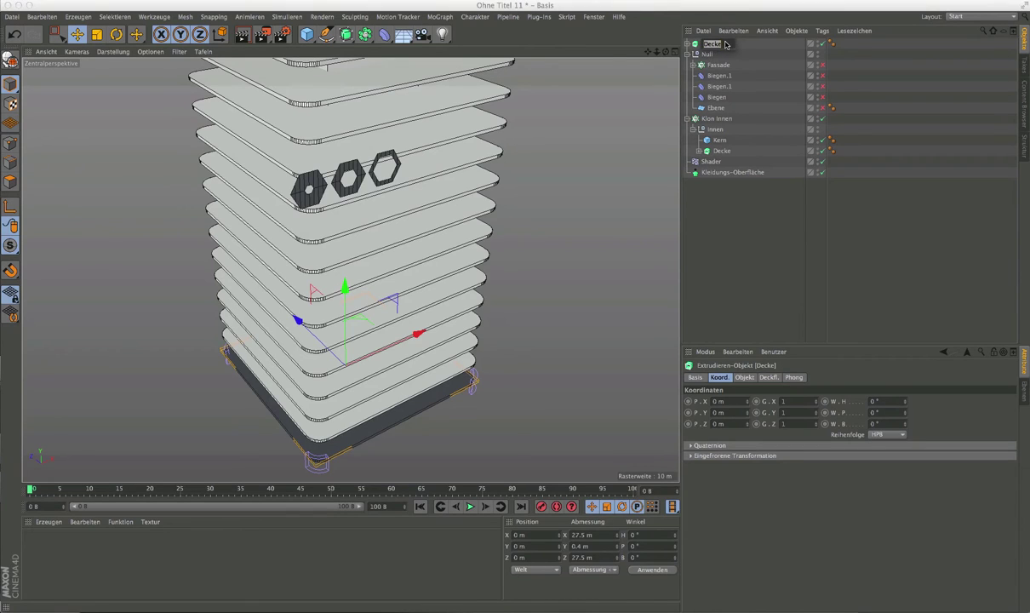
text(Glas)
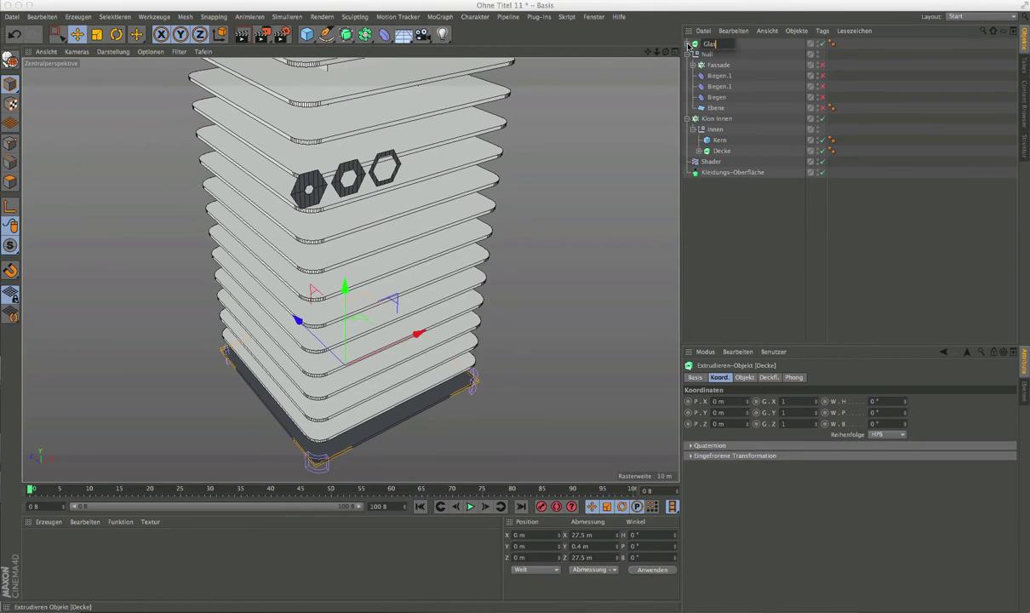
text(de)
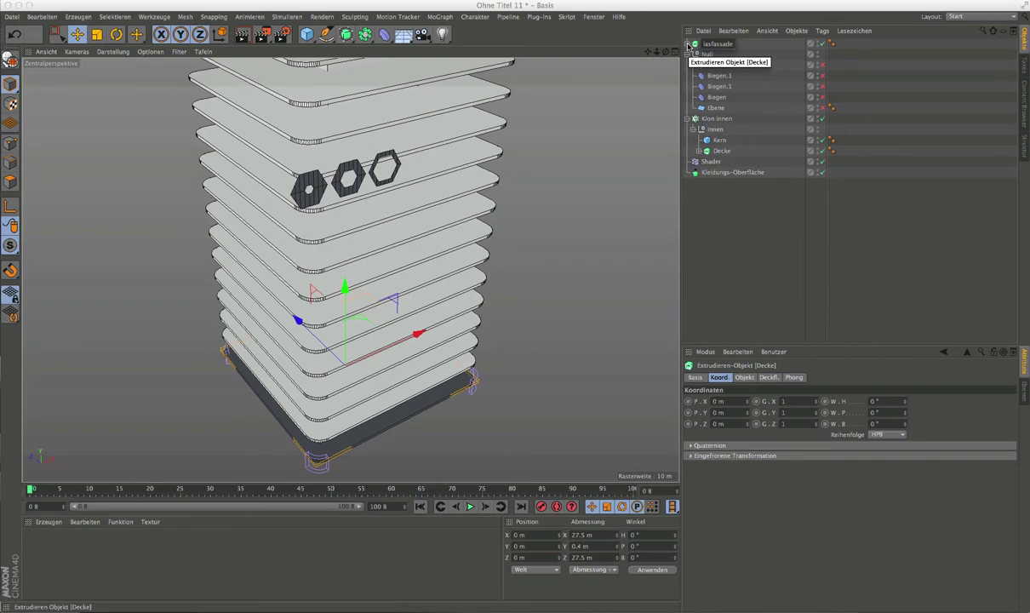
key(Return)
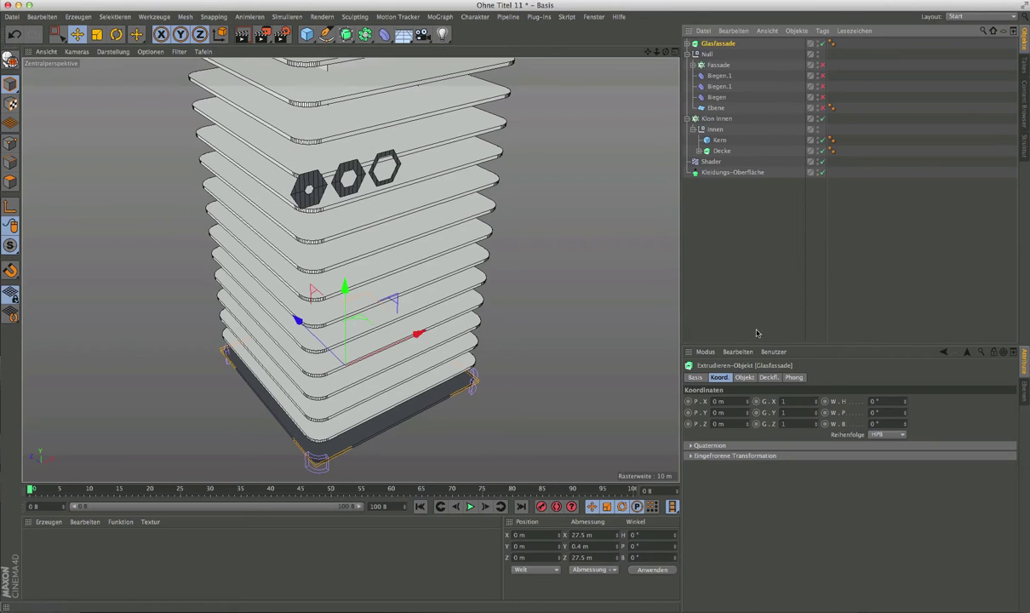
Set both the Start and Ende caps of Glasfassade to Keine.
click(771, 378)
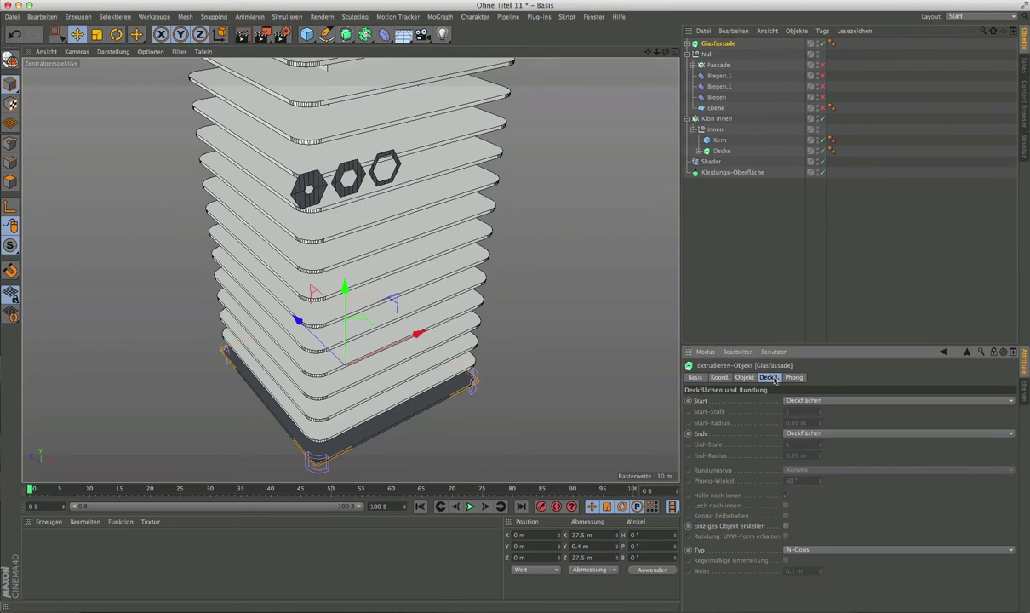
click(811, 402)
click(766, 387)
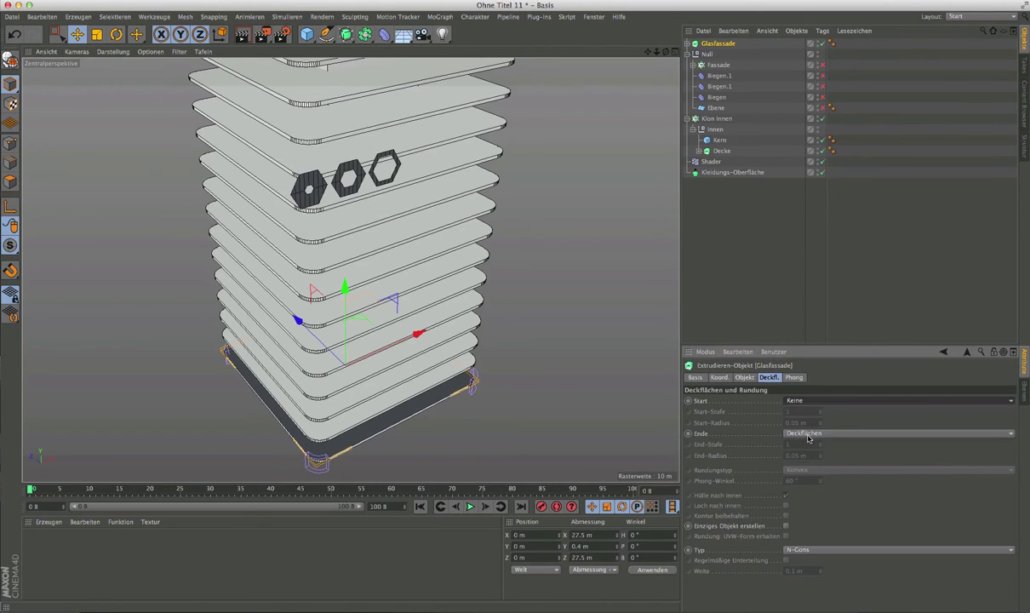
click(809, 434)
click(807, 423)
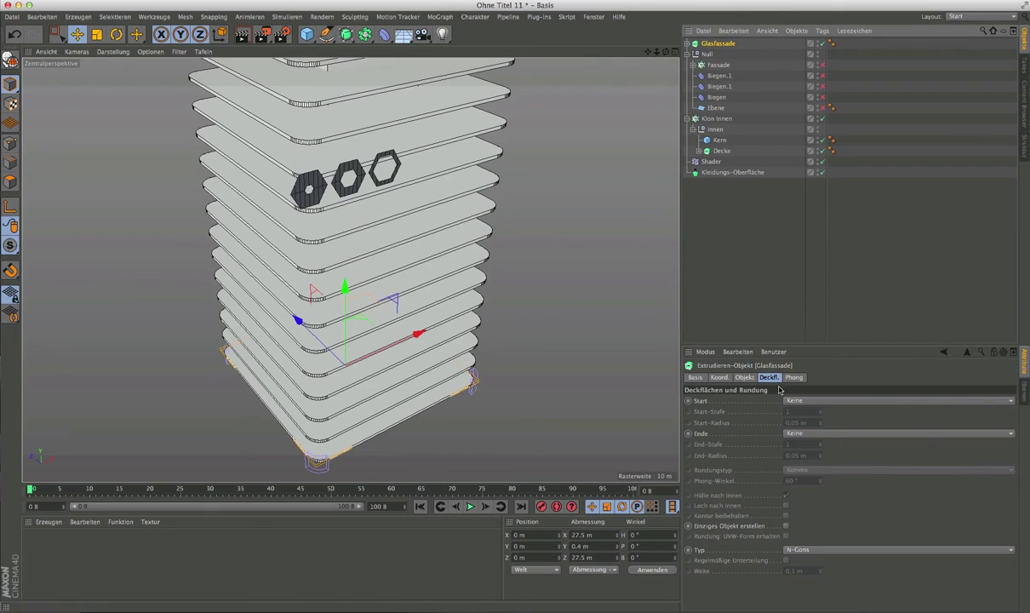
Set Glasfassade's Y extrusion distance to 50 m.
click(744, 377)
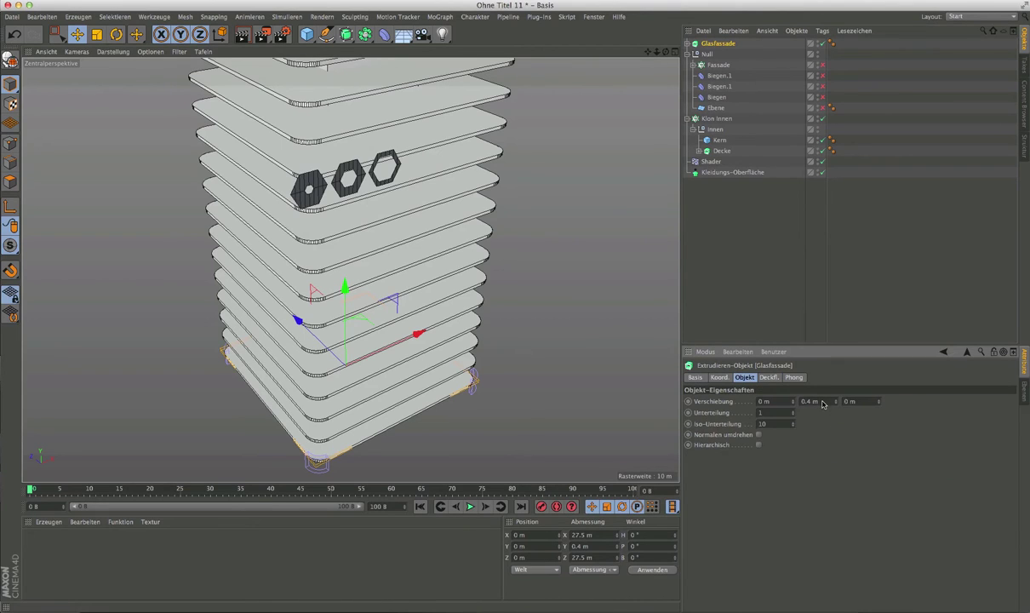
click(811, 401)
text(50)
key(Return)
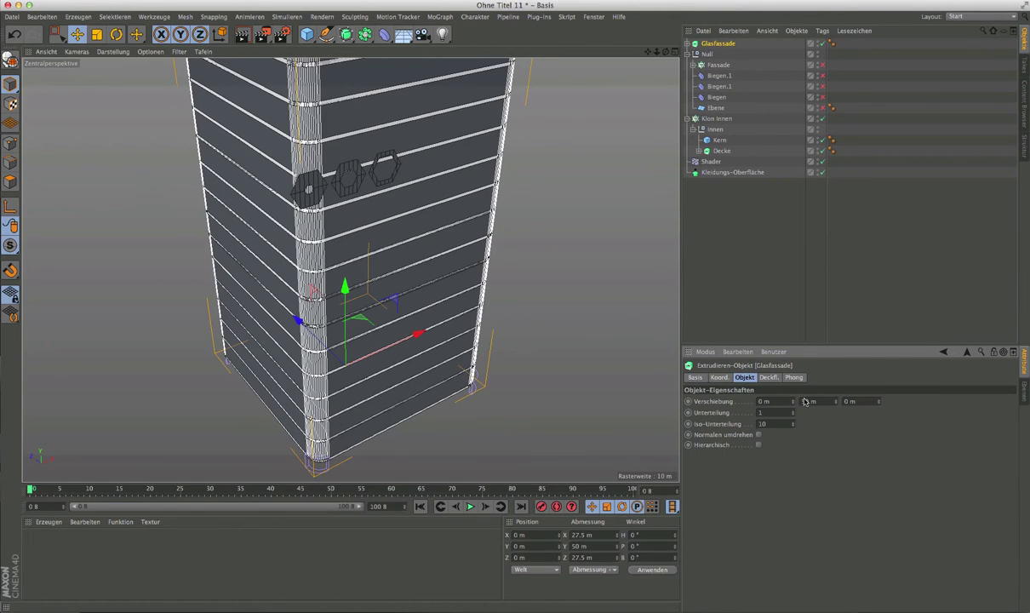
Set the Glasfassade Rechteck profile's width and height to 27.7 m.
click(688, 44)
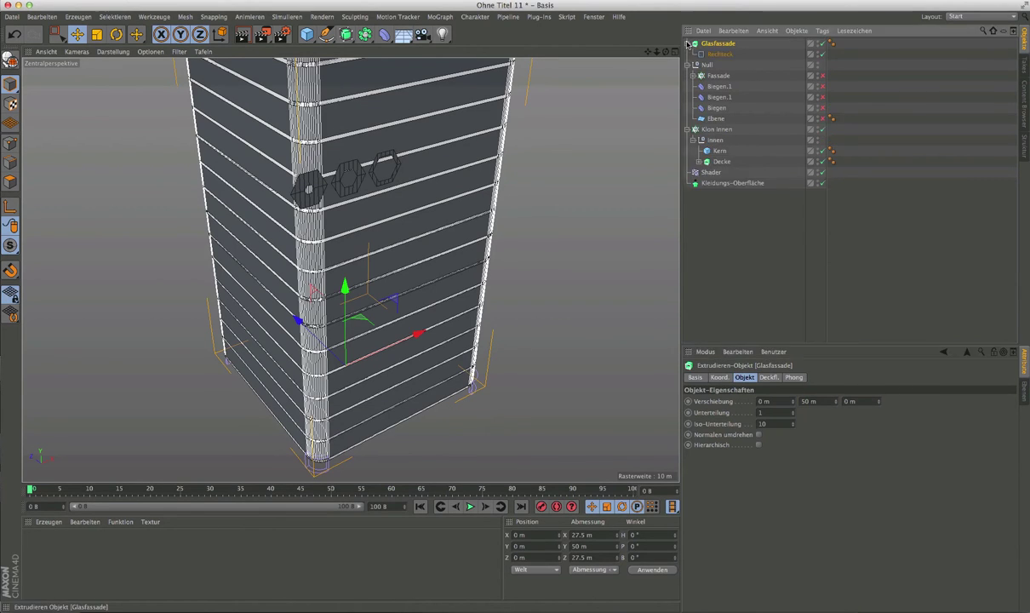
click(719, 54)
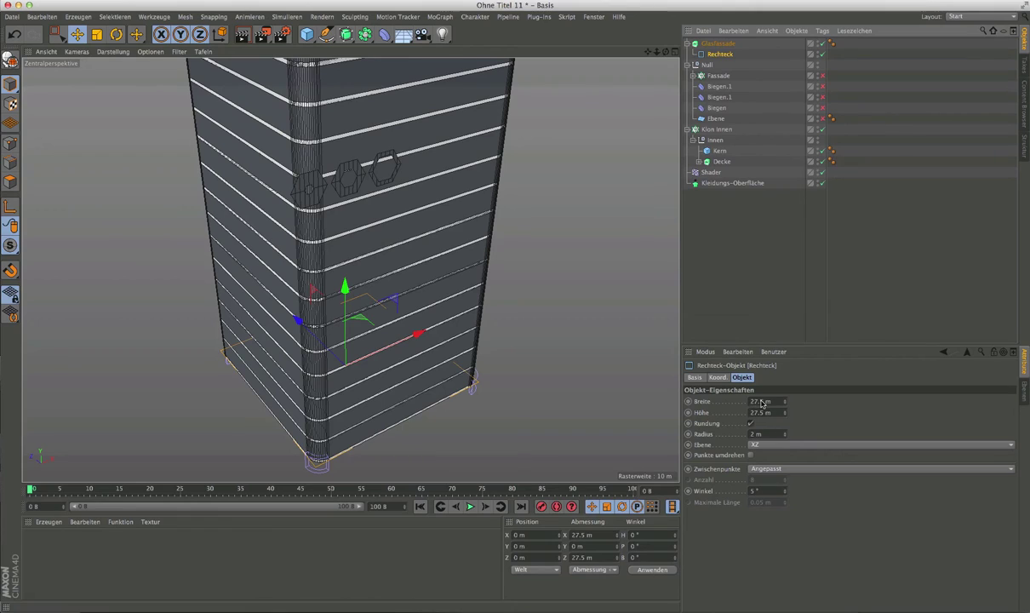
drag(762, 401, 777, 405)
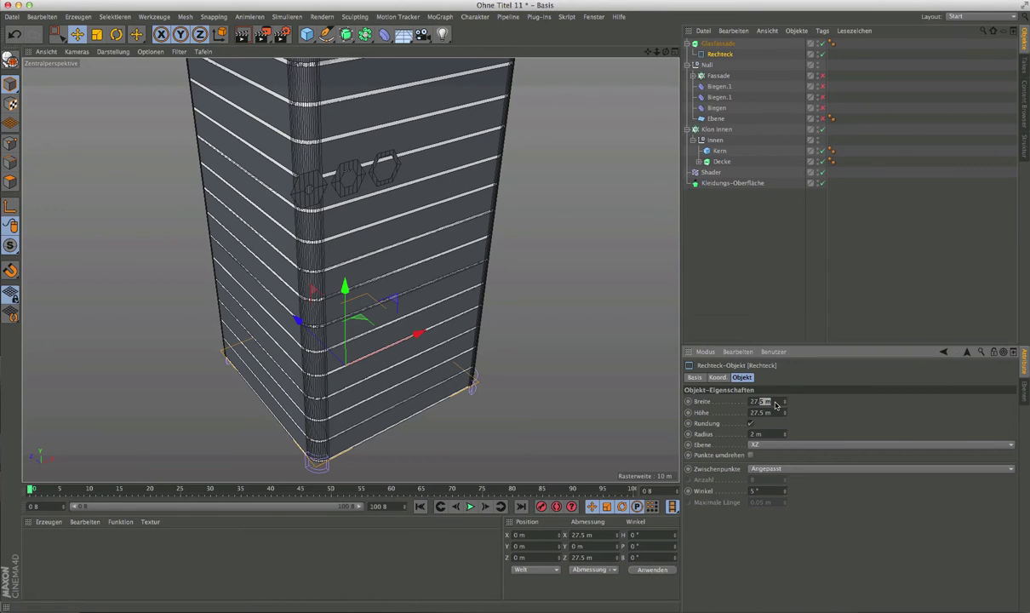
text(7)
drag(757, 414, 818, 418)
text(7)
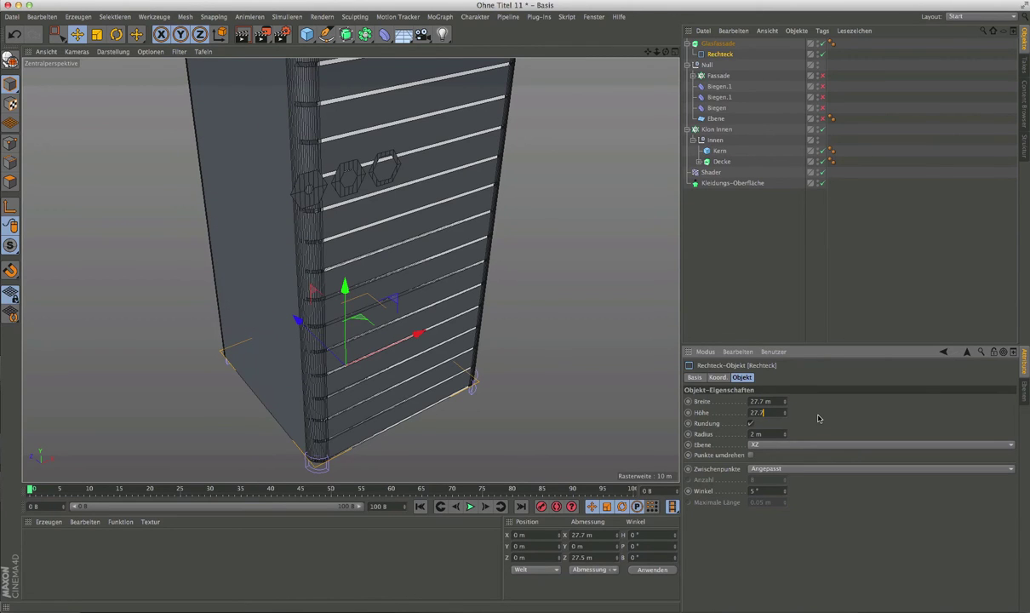
key(Return)
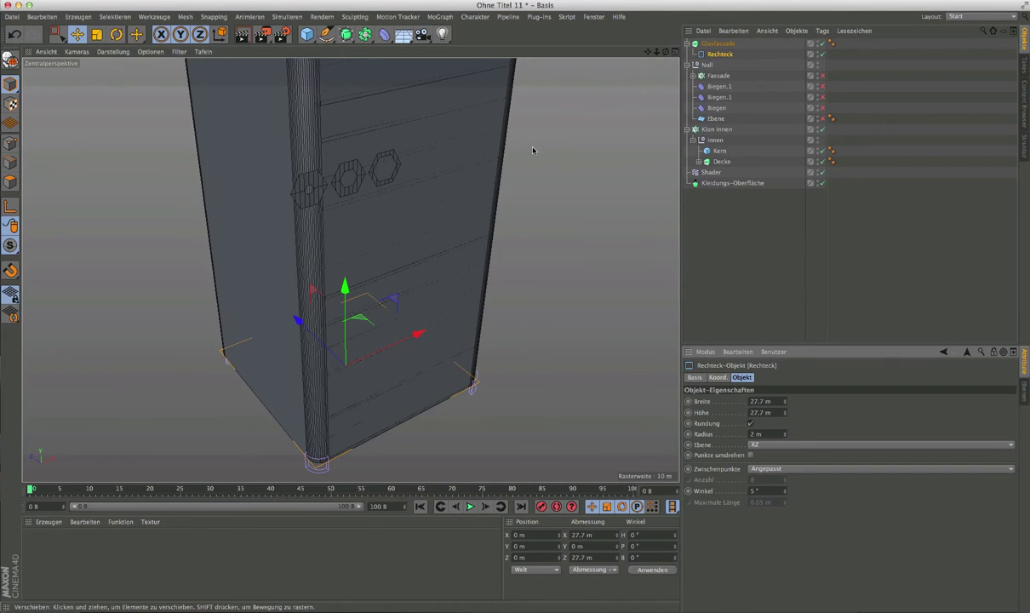
Check the Glasfassade outline against the floor slabs in the maximized Top view.
click(673, 52)
click(674, 52)
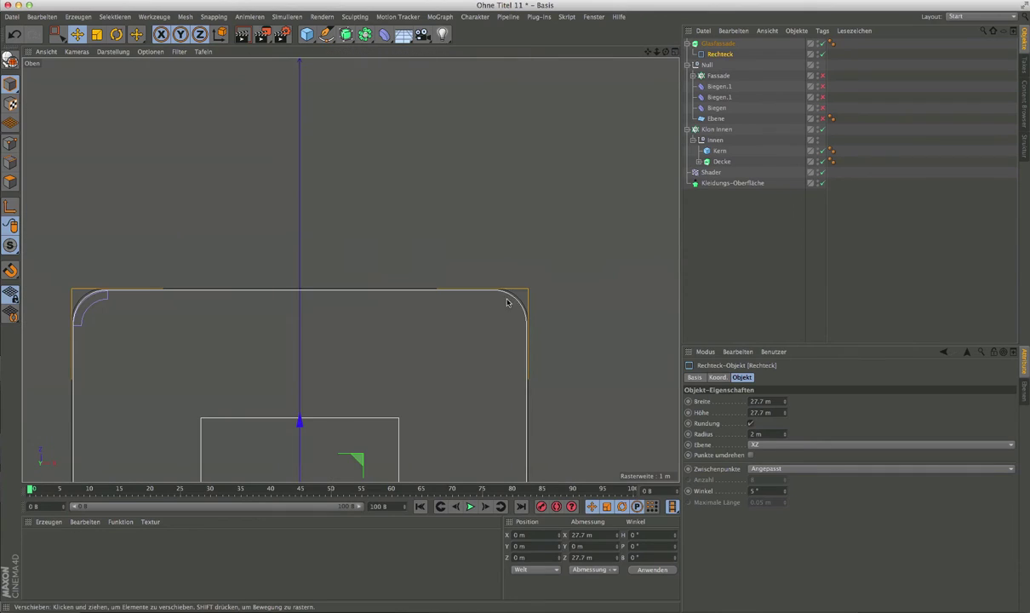
scroll(486, 287, up, 5)
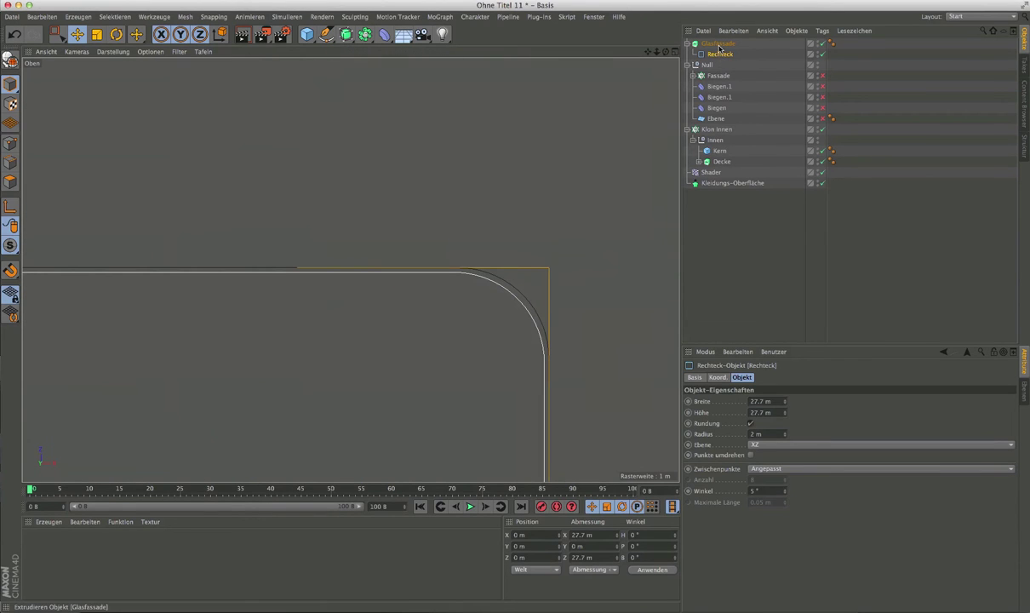
click(526, 295)
scroll(515, 219, down, 5)
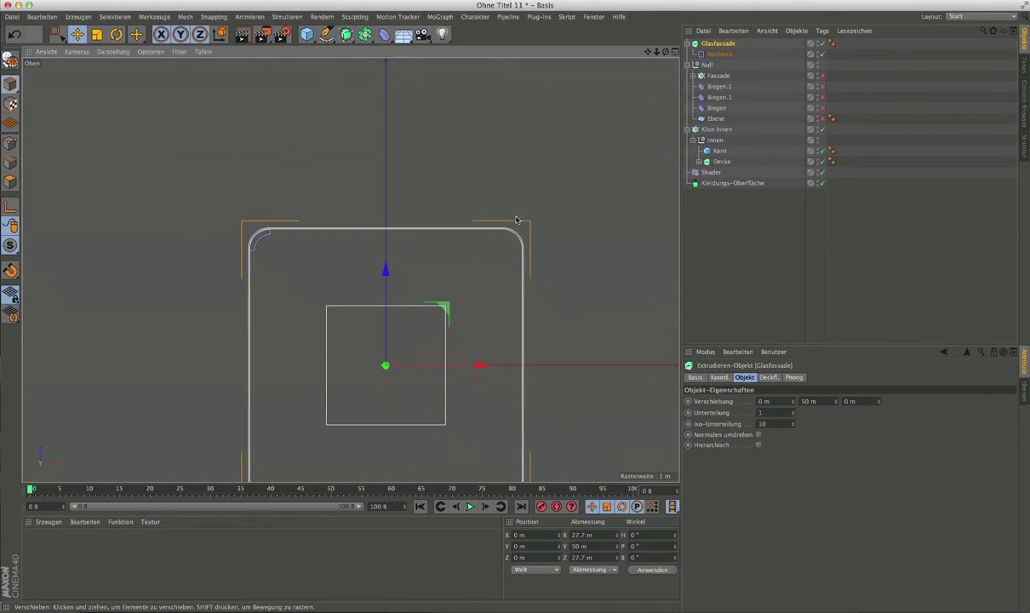
scroll(515, 219, down, 3)
click(674, 52)
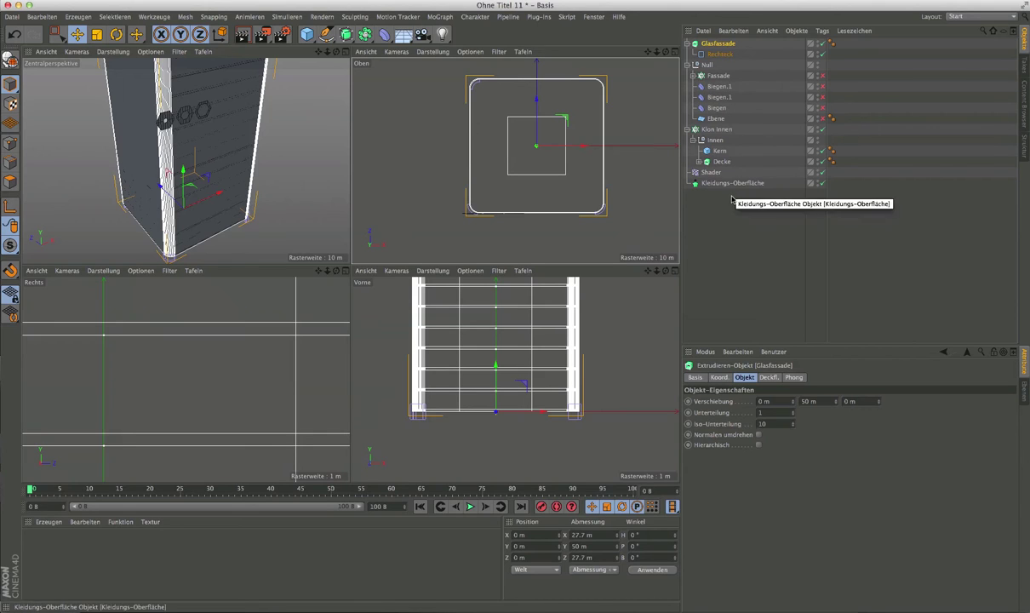
Move Kleidungs-Oberfläche to the top of the hierarchy and rename it Fassade.
click(709, 184)
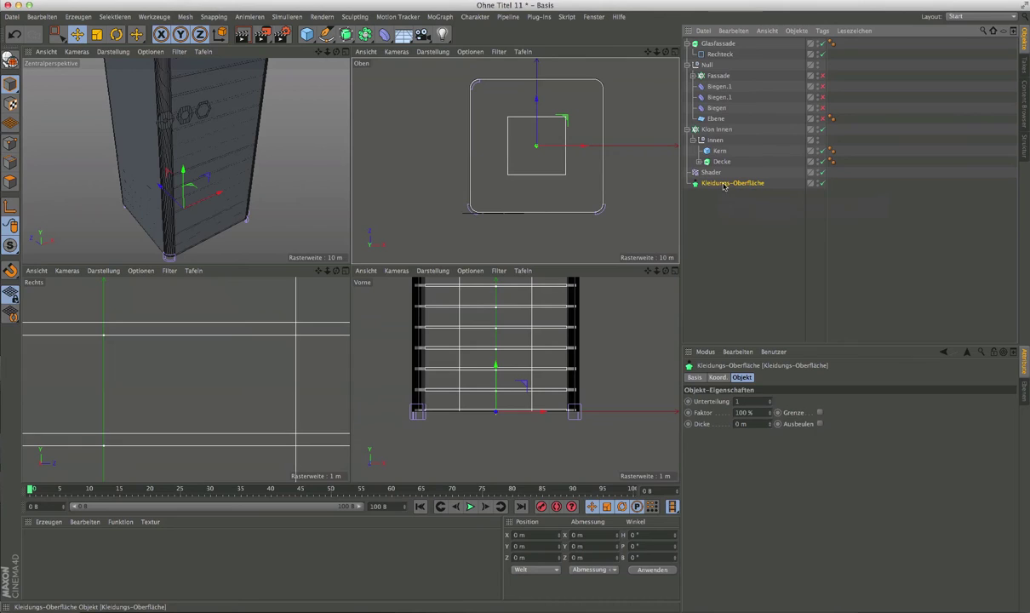
drag(709, 43, 706, 43)
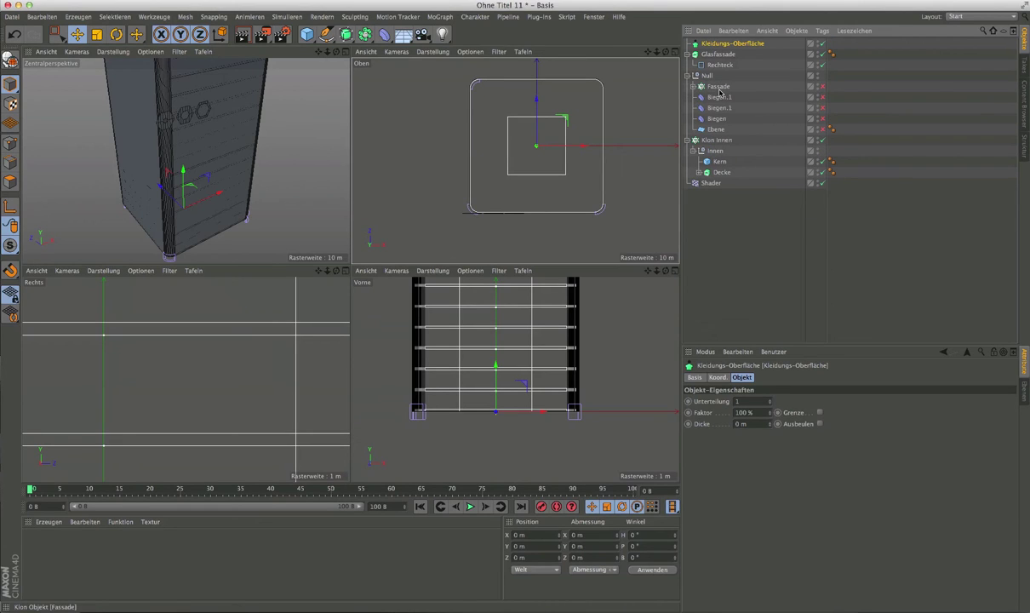
click(696, 77)
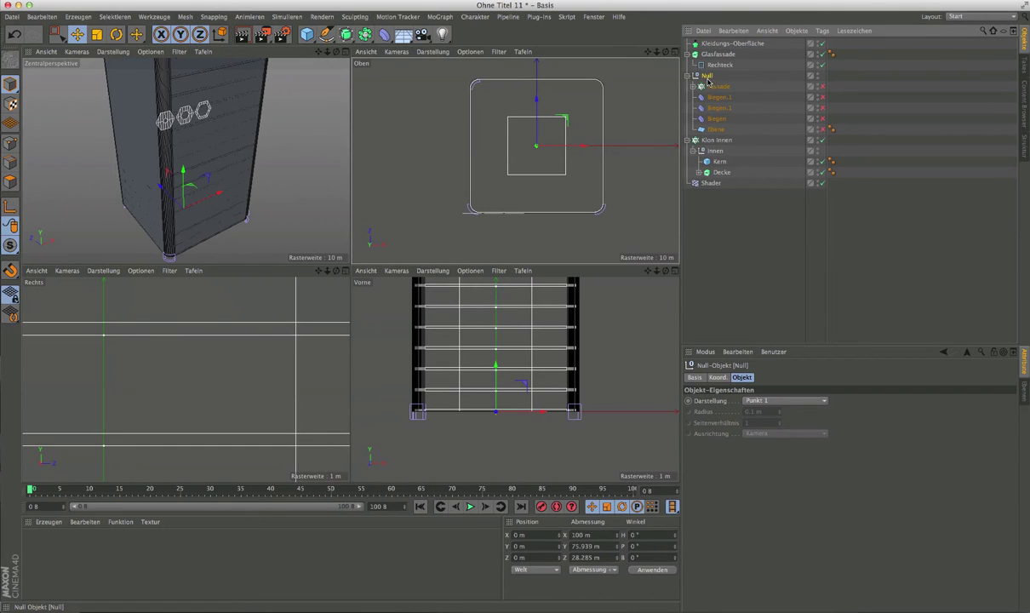
click(729, 44)
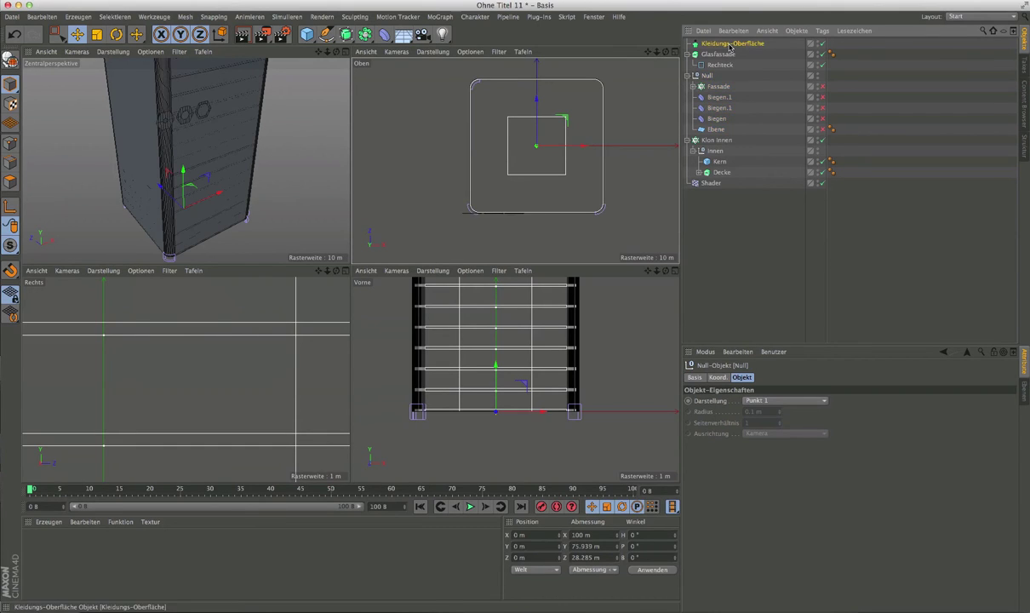
double_click(712, 44)
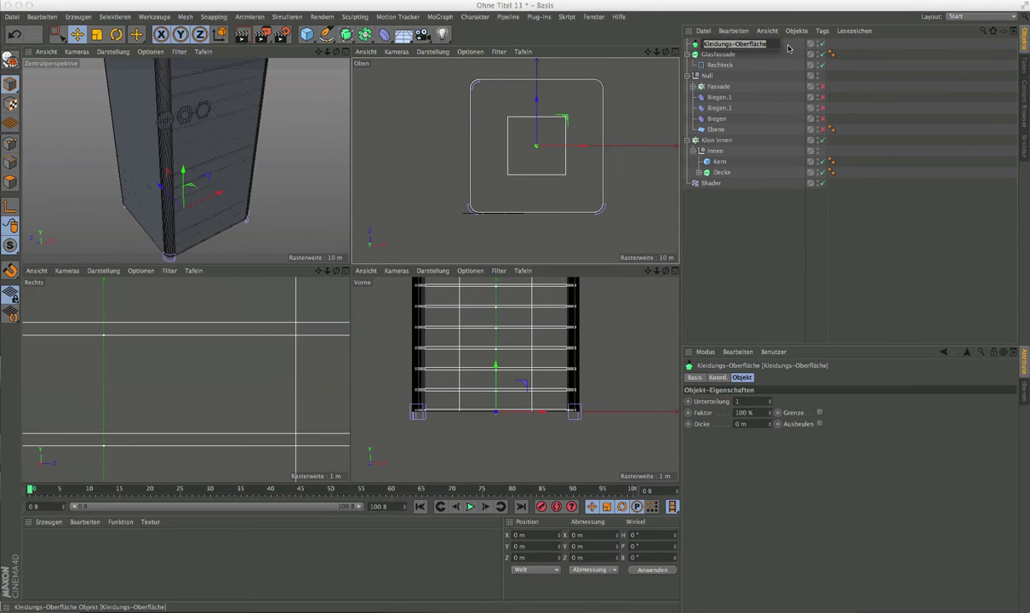
text(Fassade)
key(Return)
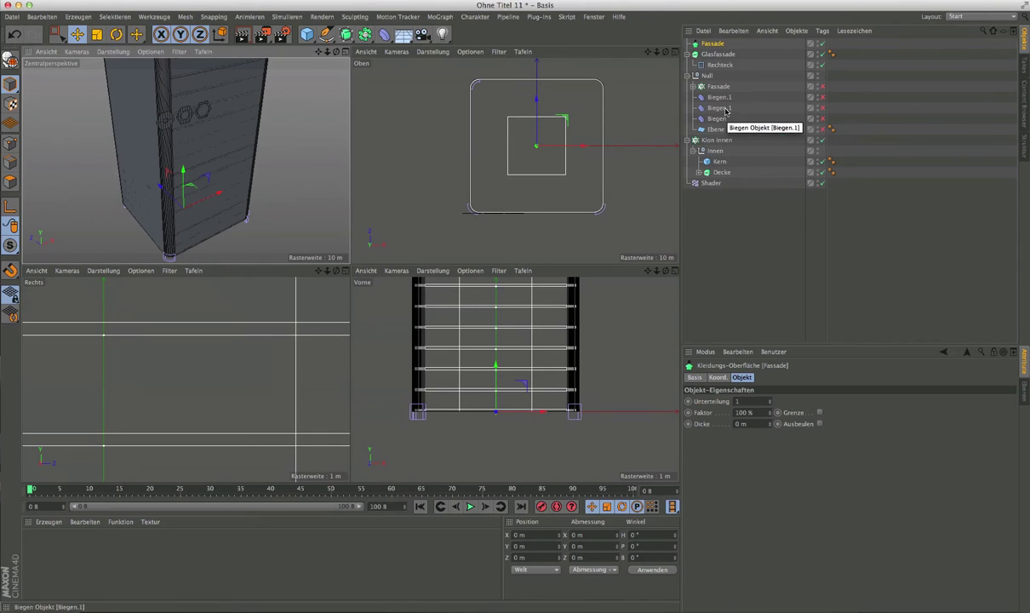
click(821, 87)
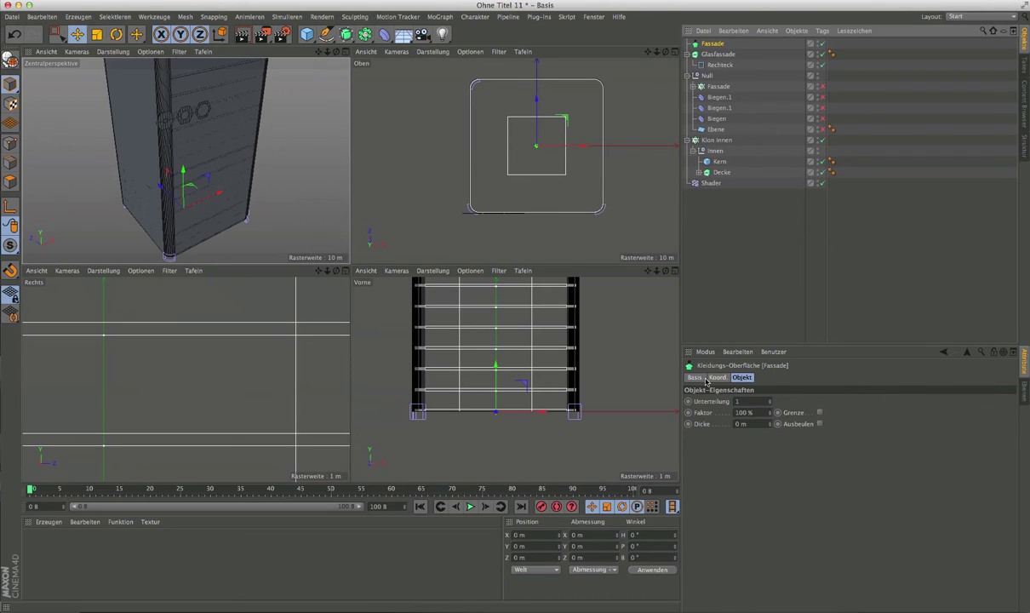
Set Fassade's Unterteilung to 0, nest the Null wall group under it, and re-enable Biegen.
click(770, 405)
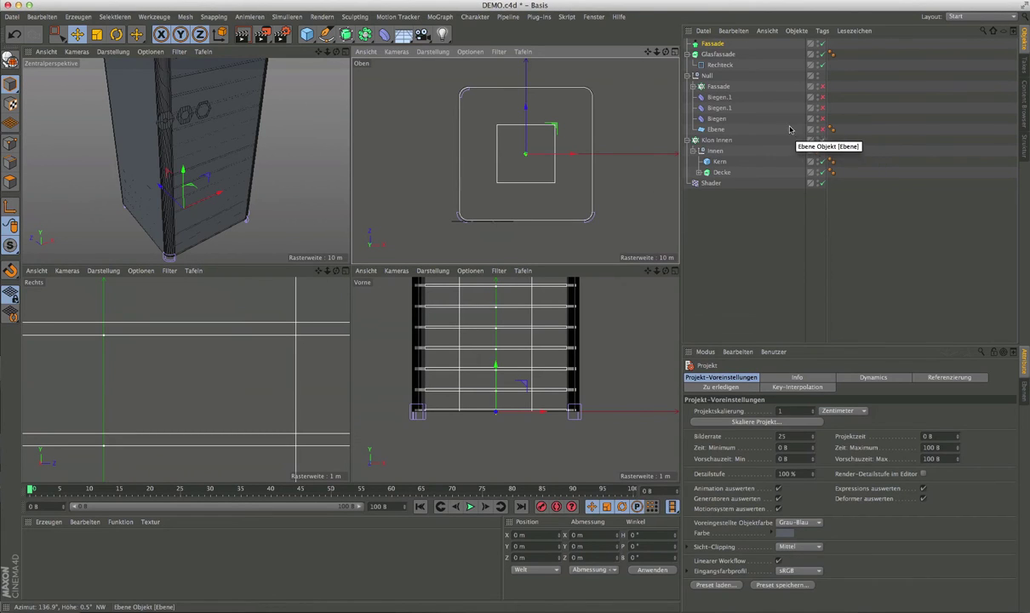
drag(824, 99, 823, 118)
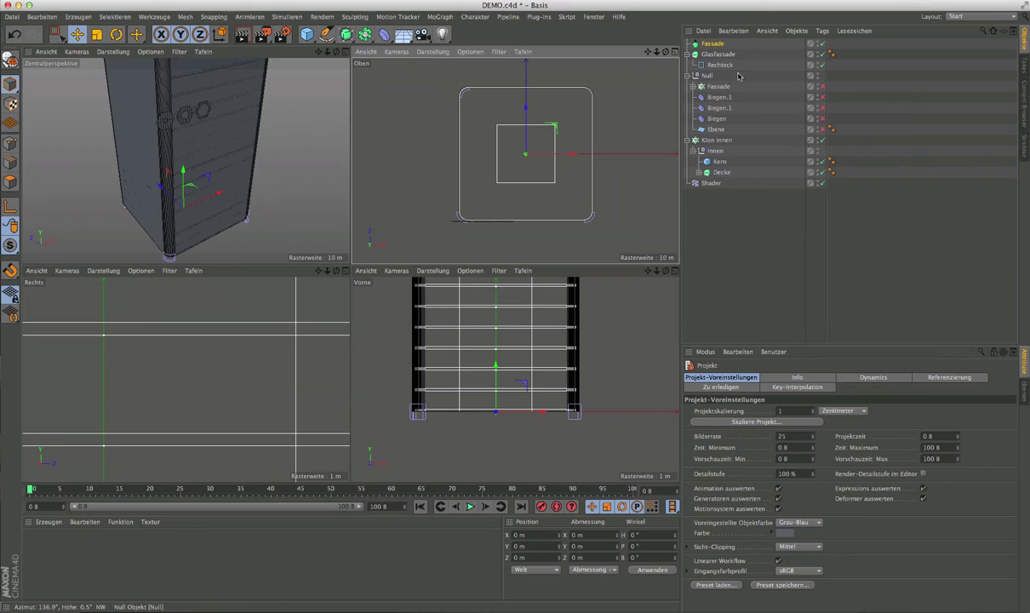
click(704, 76)
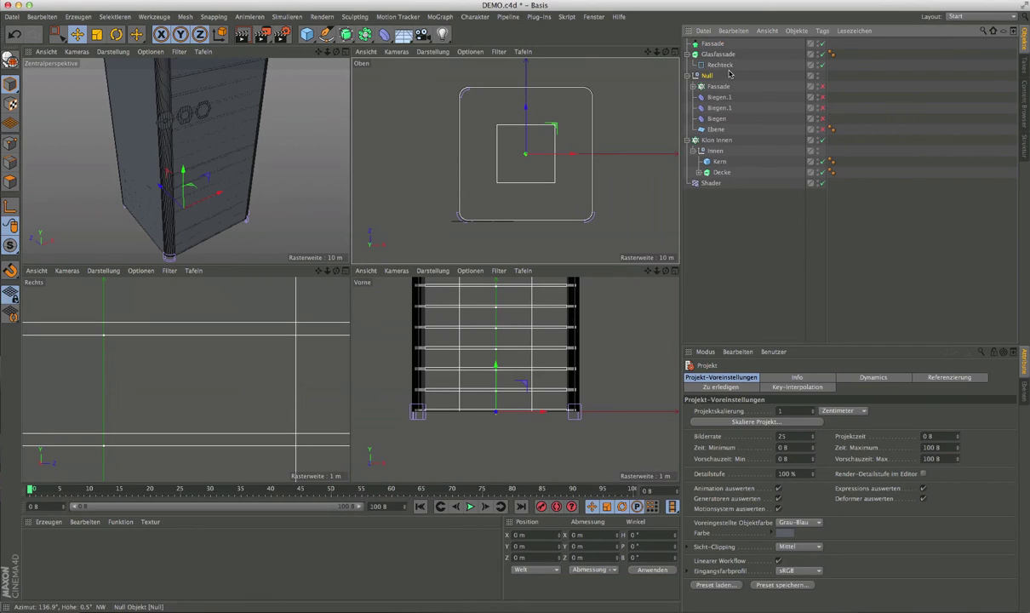
drag(713, 45, 713, 47)
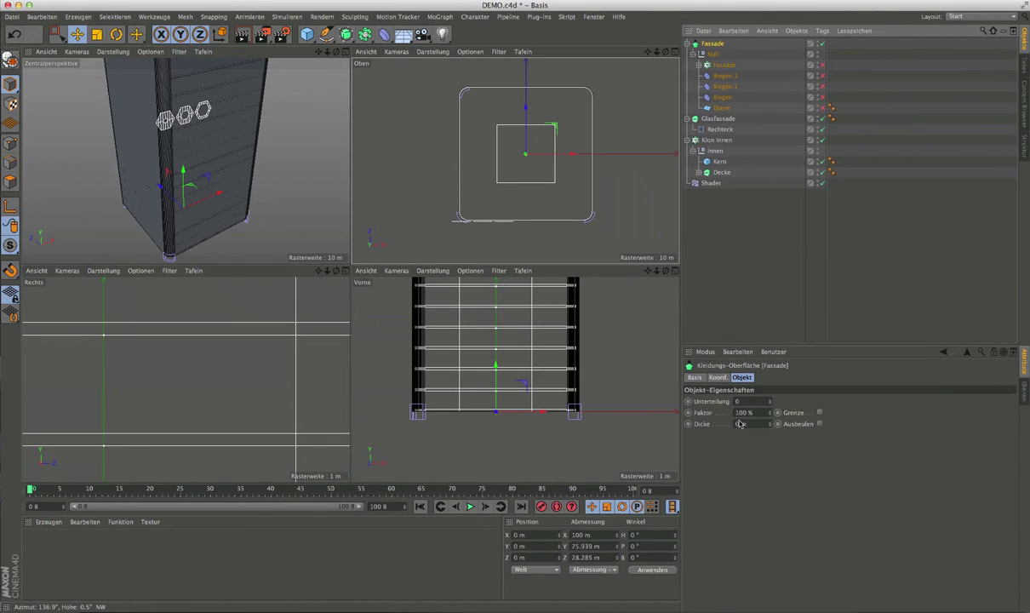
click(823, 97)
Re-enable Ebene and give Fassade a Dicke of 0.3 m, viewed in maximized perspective.
click(823, 108)
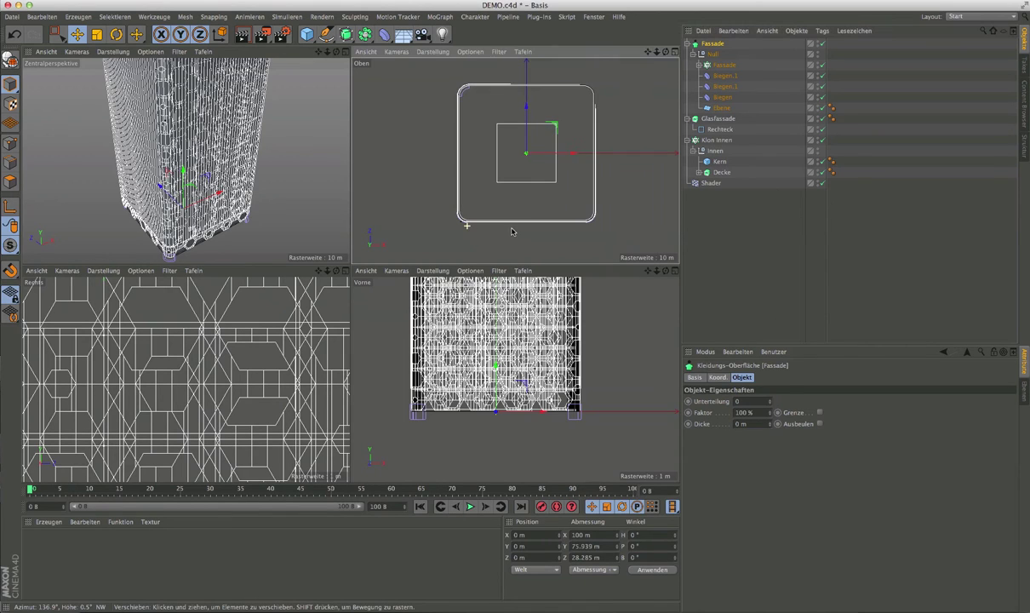
scroll(473, 223, up, 5)
scroll(525, 232, up, 2)
scroll(536, 220, up, 2)
scroll(557, 220, up, 2)
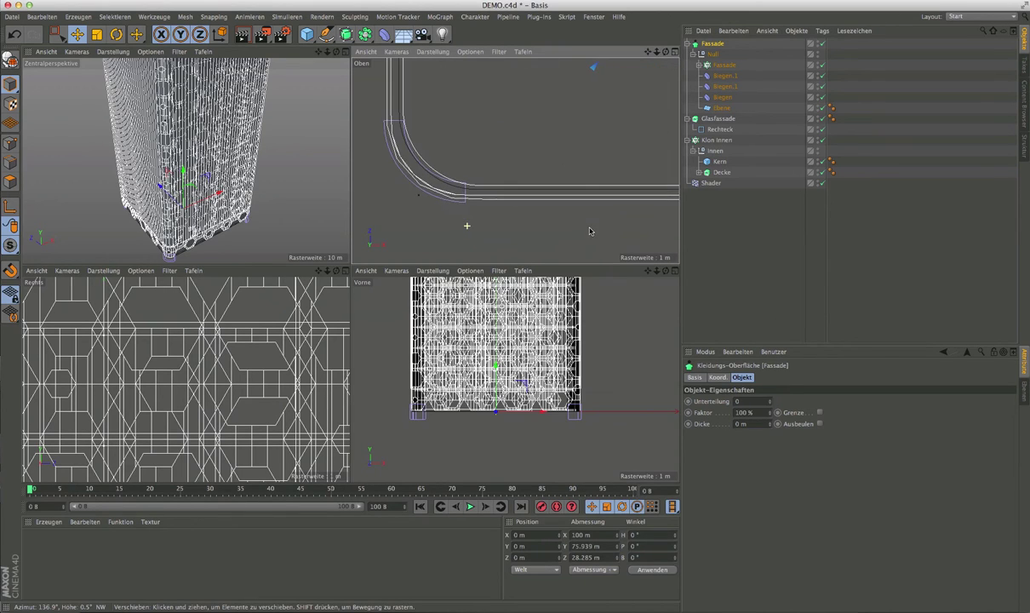
scroll(595, 229, up, 2)
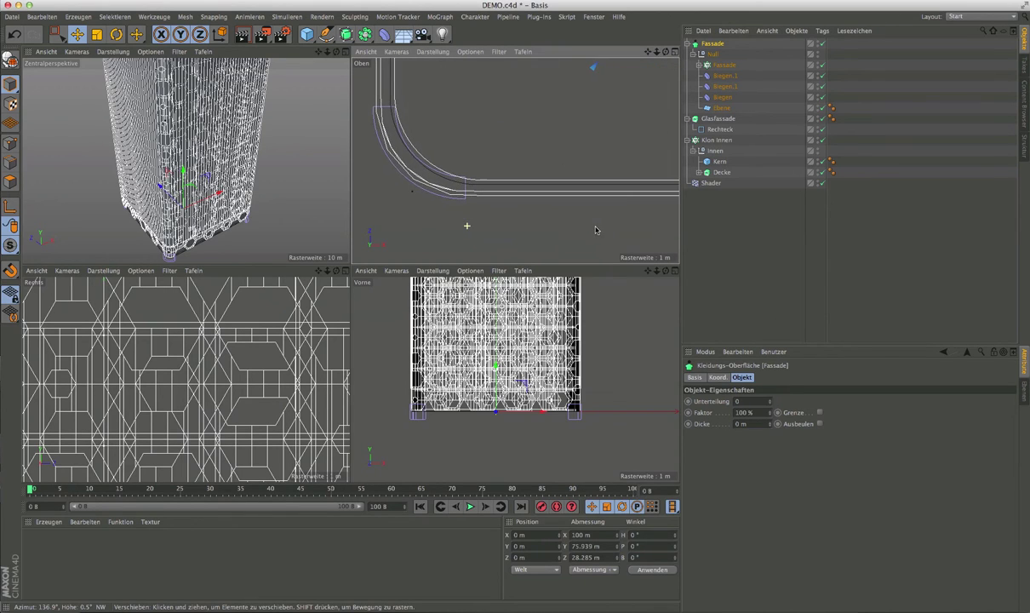
double_click(757, 424)
text(.3)
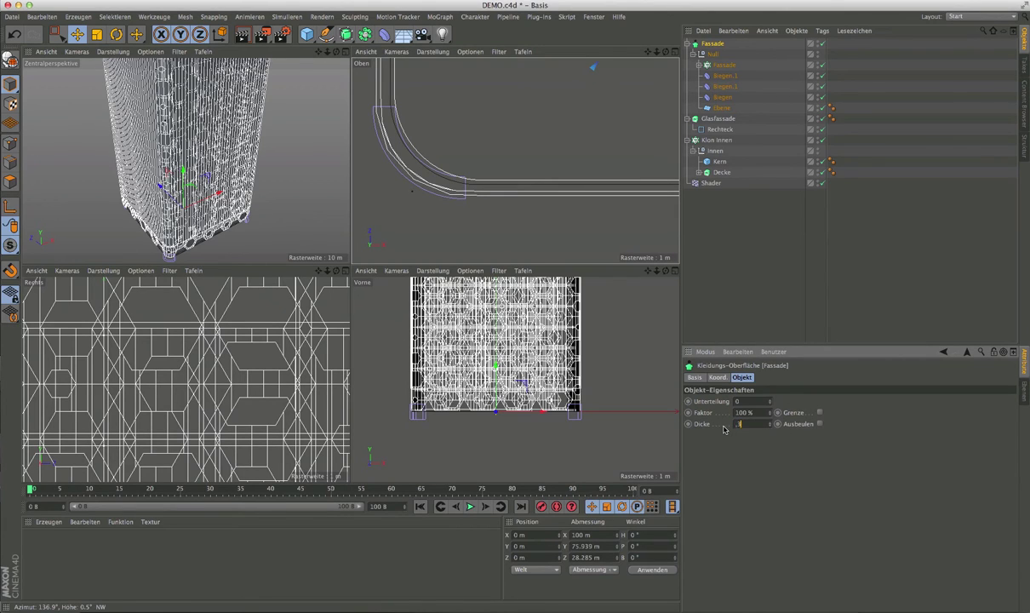
key(Return)
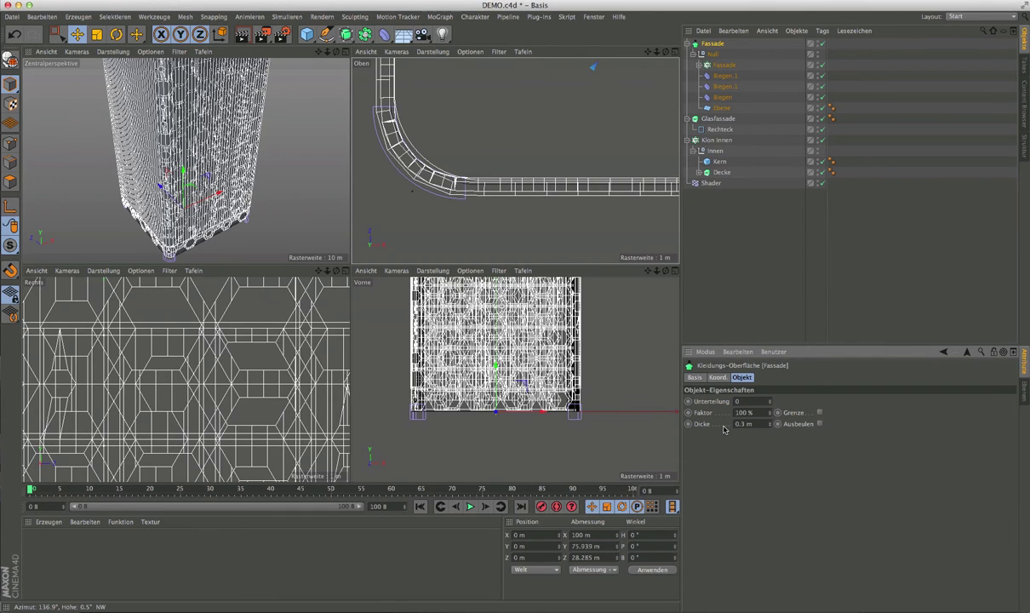
middle_click(343, 69)
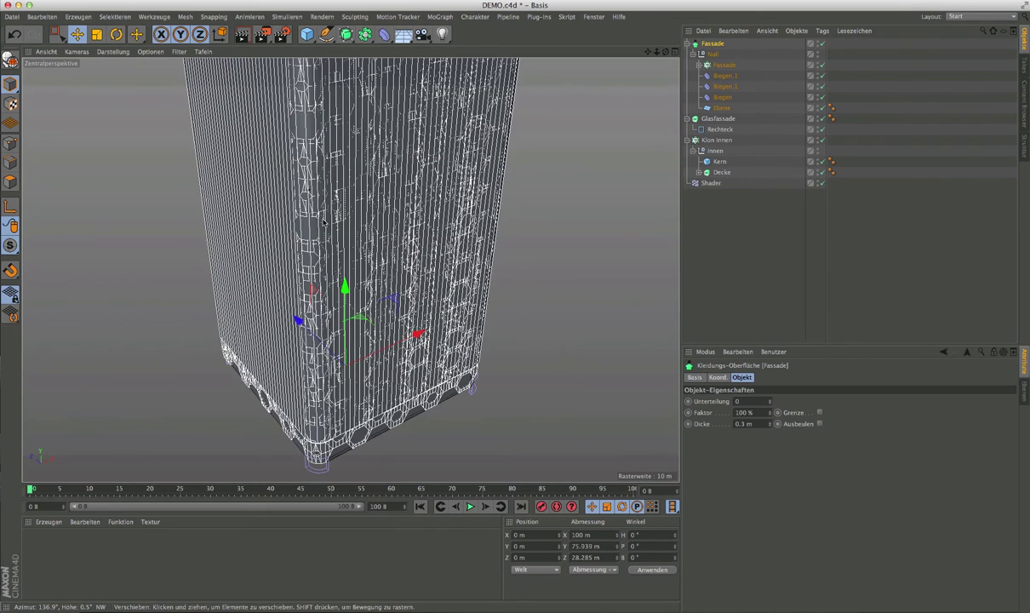
alt+right_drag(388, 211, 451, 212)
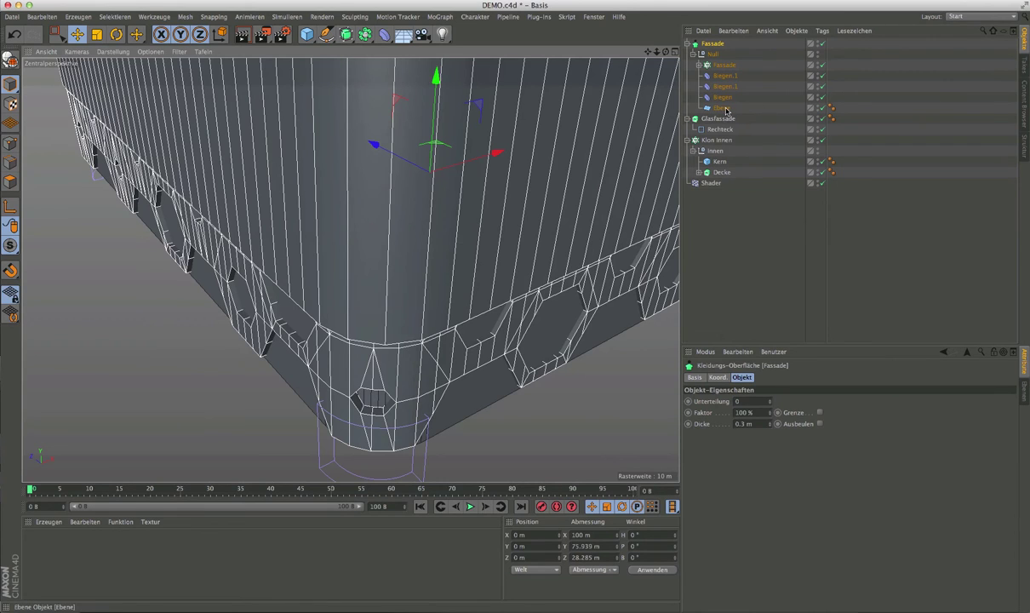
Disable Ebene and inspect the revealed hexagon holes around the building corner.
click(821, 108)
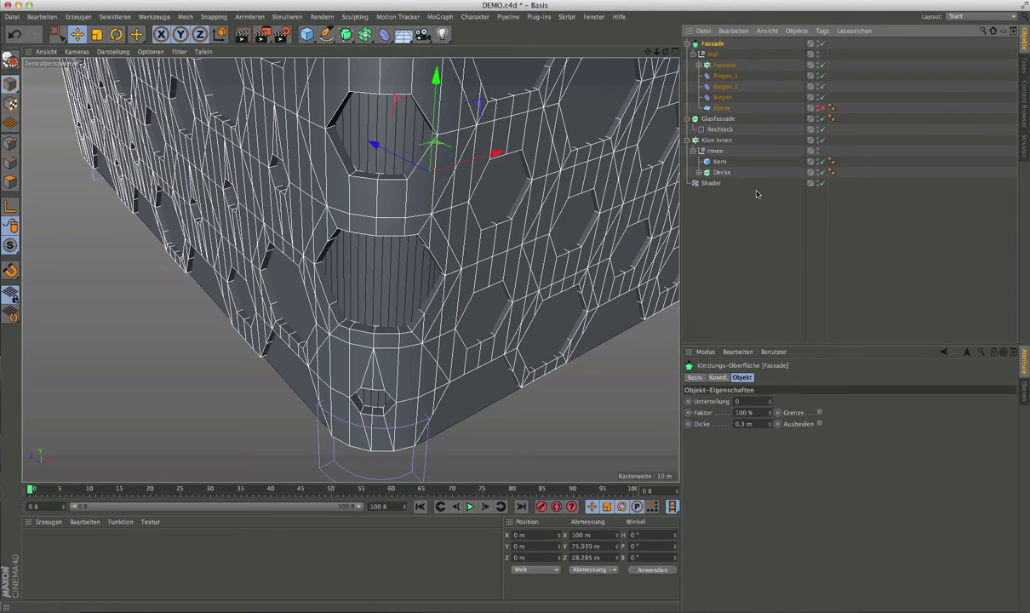
key(ctrl+shift+a)
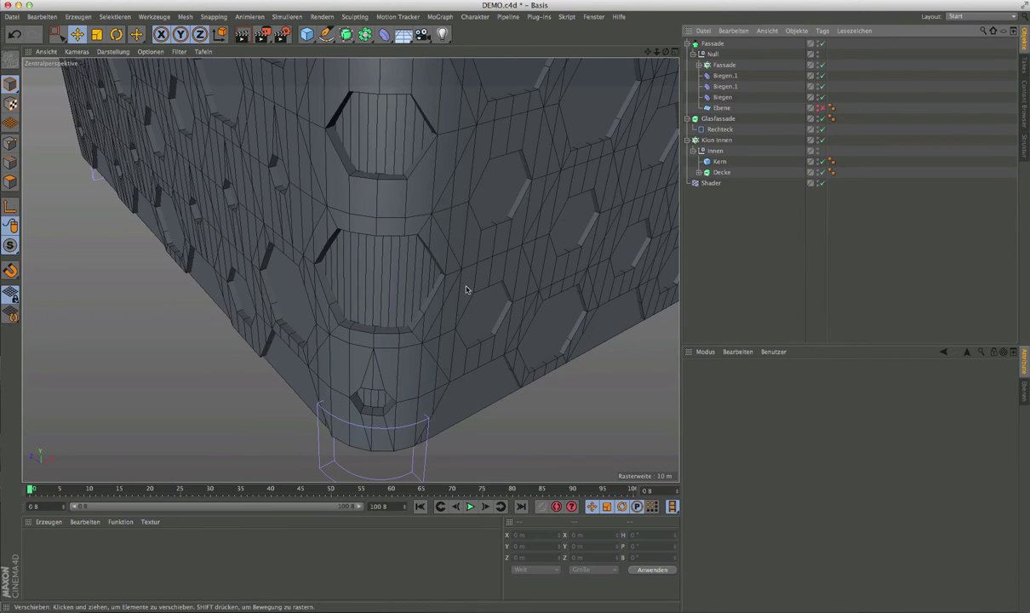
mouse_move(437, 280)
alt+mouse_down()
mouse_move(365, 307)
mouse_move(407, 292)
mouse_move(363, 287)
mouse_move(367, 246)
mouse_move(397, 200)
mouse_move(427, 207)
alt+mouse_up()
scroll(410, 289, down, 3)
scroll(375, 290, down, 3)
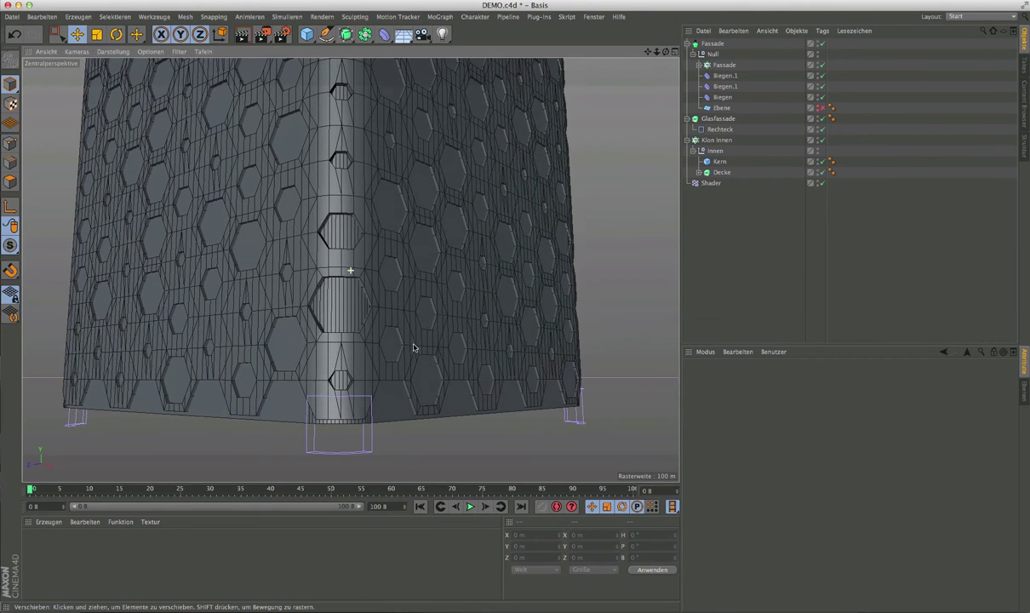
mouse_move(414, 349)
alt+right_down()
mouse_move(414, 413)
mouse_move(436, 512)
alt+right_up()
alt+drag(437, 513, 400, 507)
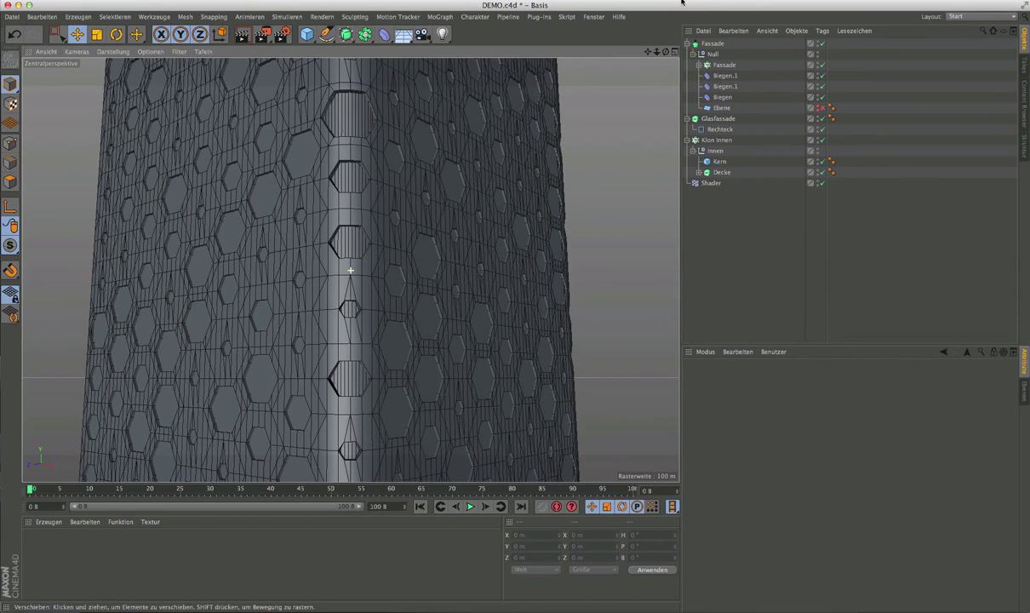
Collapse the Fassade, Glasfassade and Klon Innen hierarchies and select all four top-level objects.
click(694, 53)
click(687, 44)
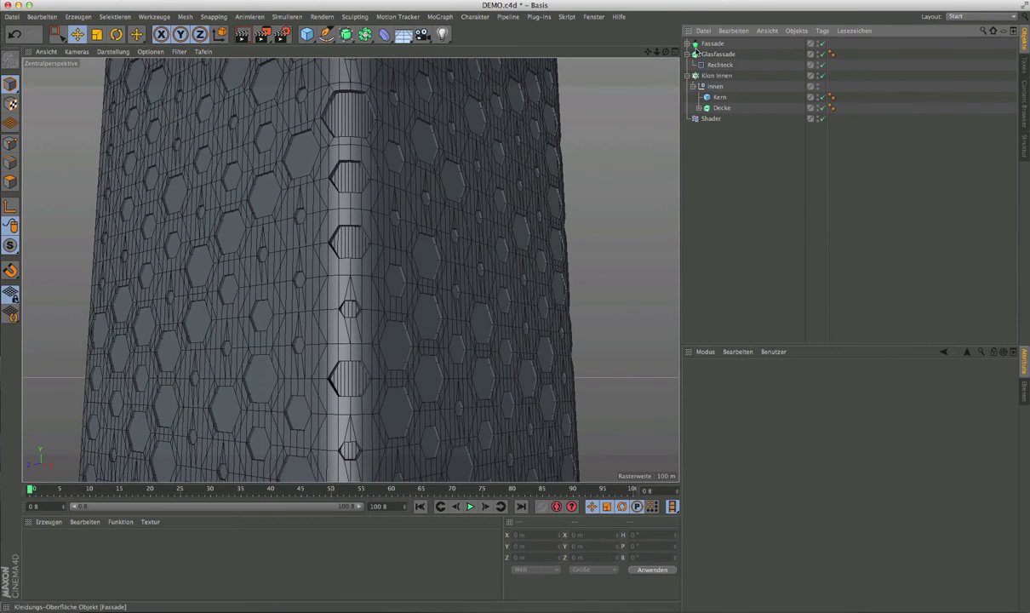
click(686, 53)
click(687, 65)
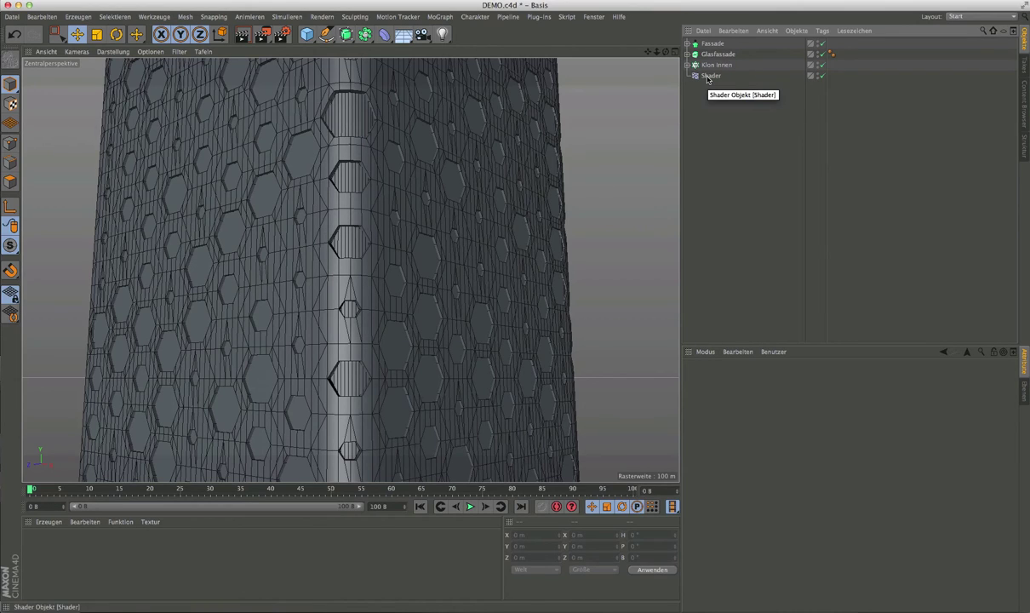
drag(703, 104, 705, 42)
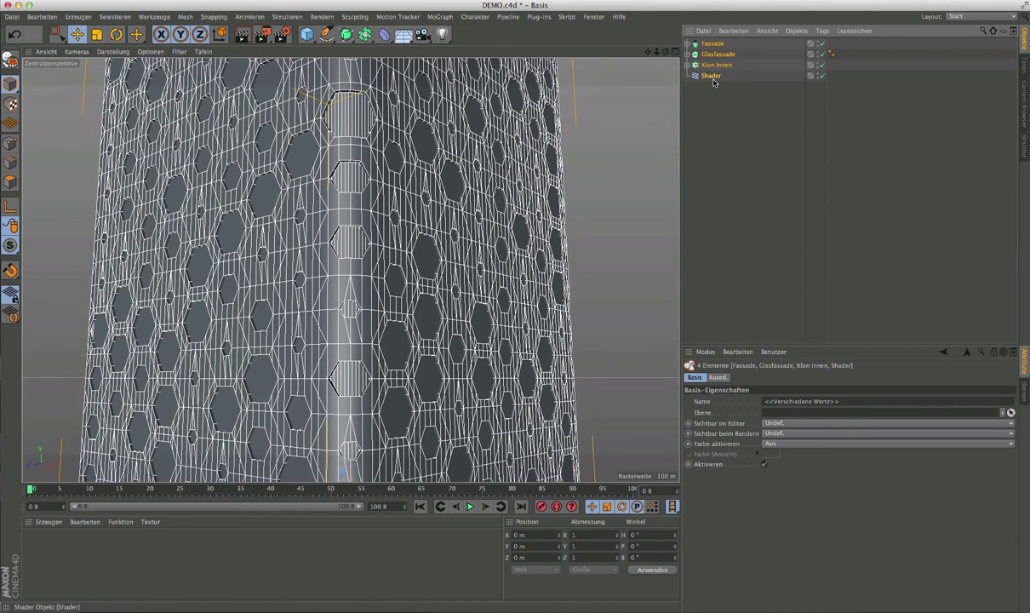
Switch to the AUSSEN-SETTING_DEMO NEU 2.c4d scene and hide its Klon Raummodul building.
click(592, 17)
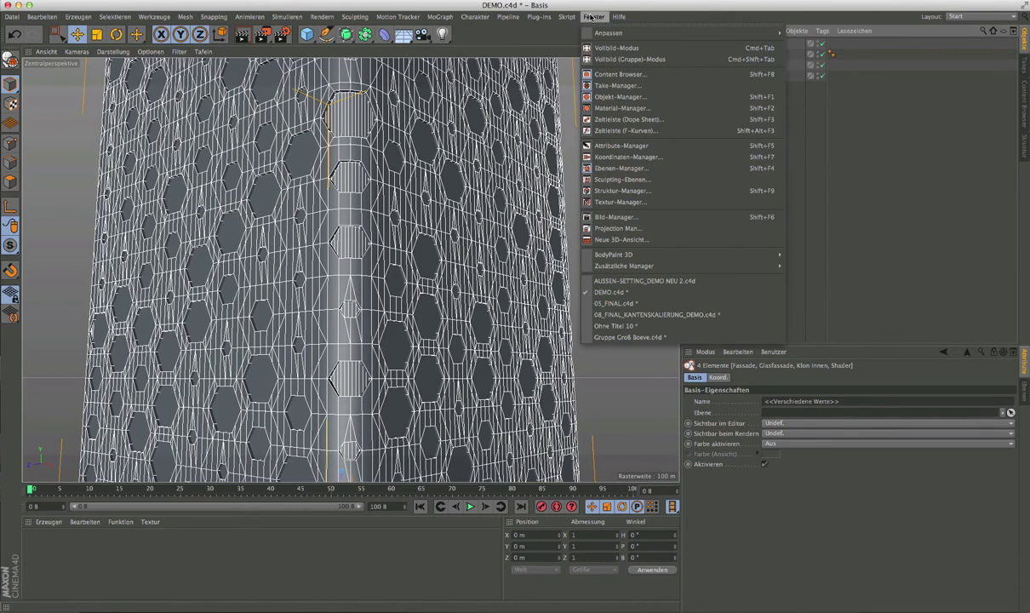
click(628, 283)
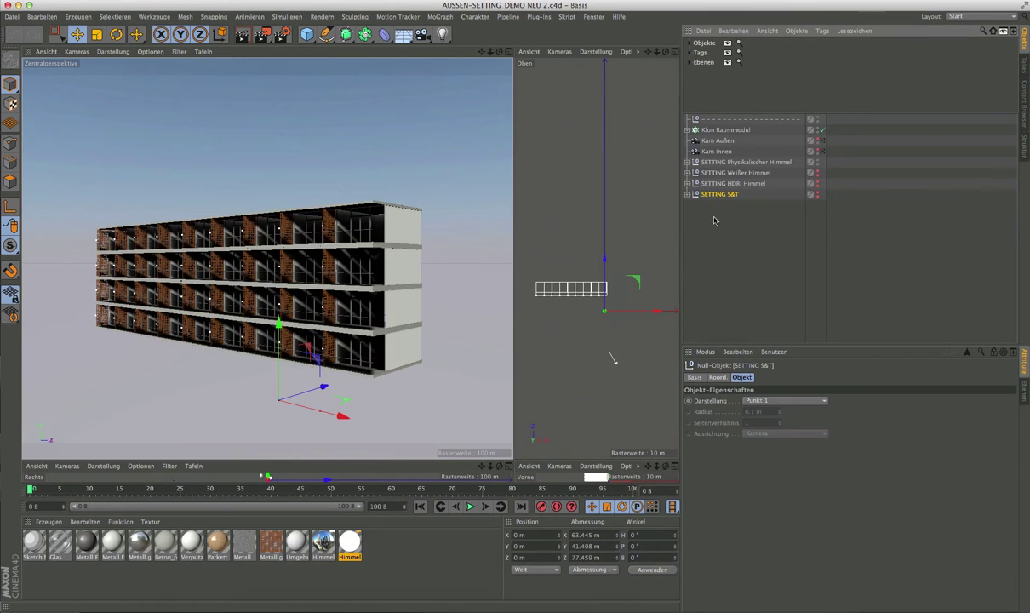
click(715, 219)
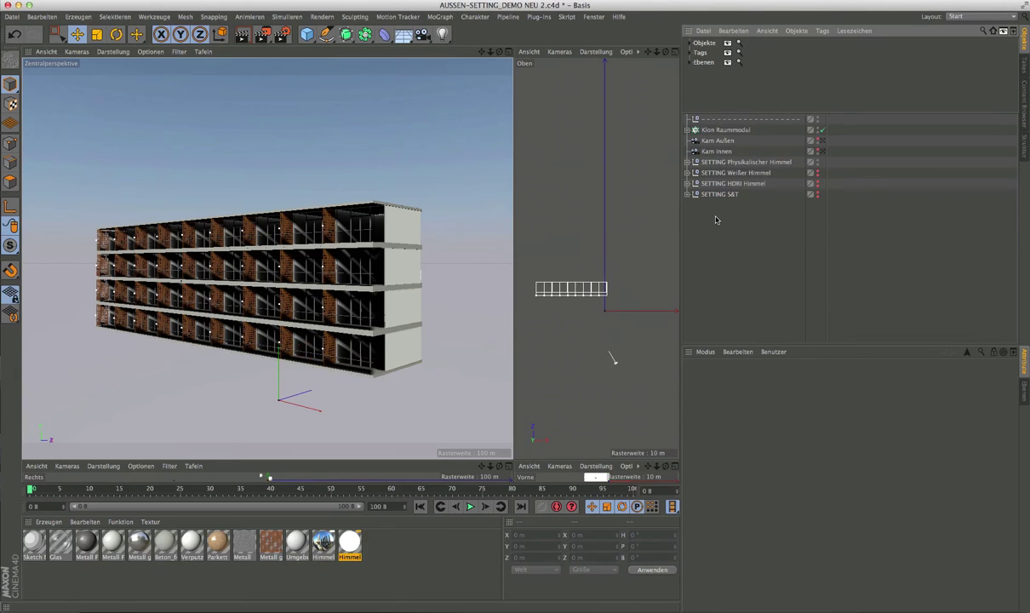
click(818, 129)
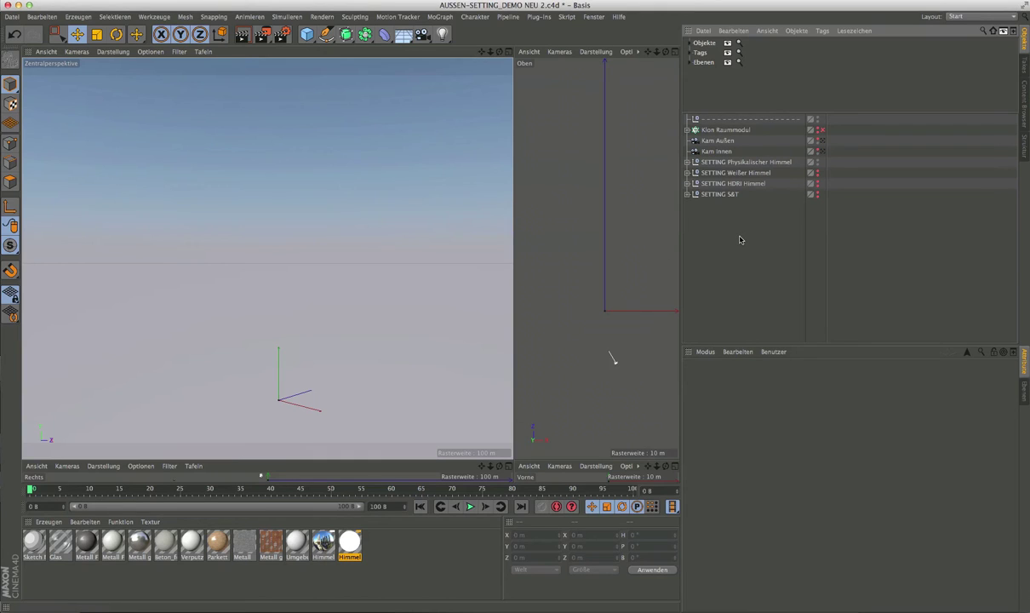
Paste the copied tower objects into this scene.
key(ctrl+v)
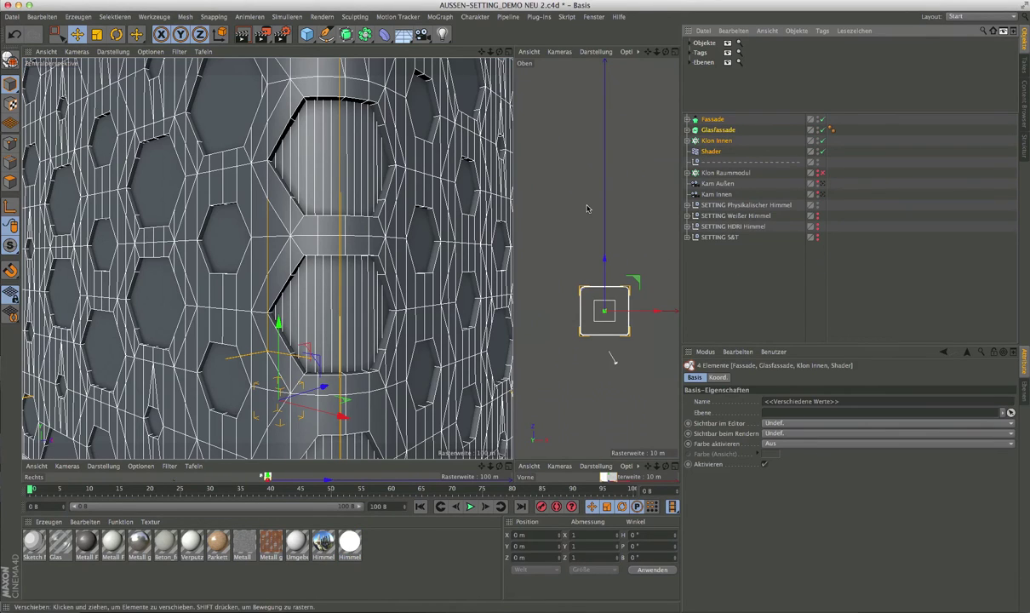
scroll(275, 216, down, 2)
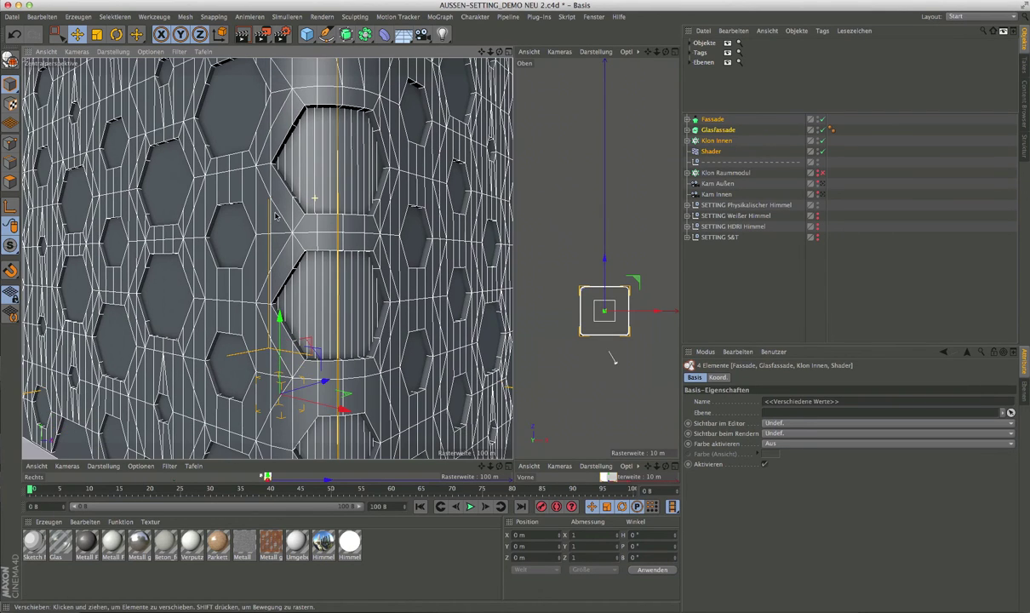
scroll(265, 220, down, 2)
scroll(207, 141, down, 1)
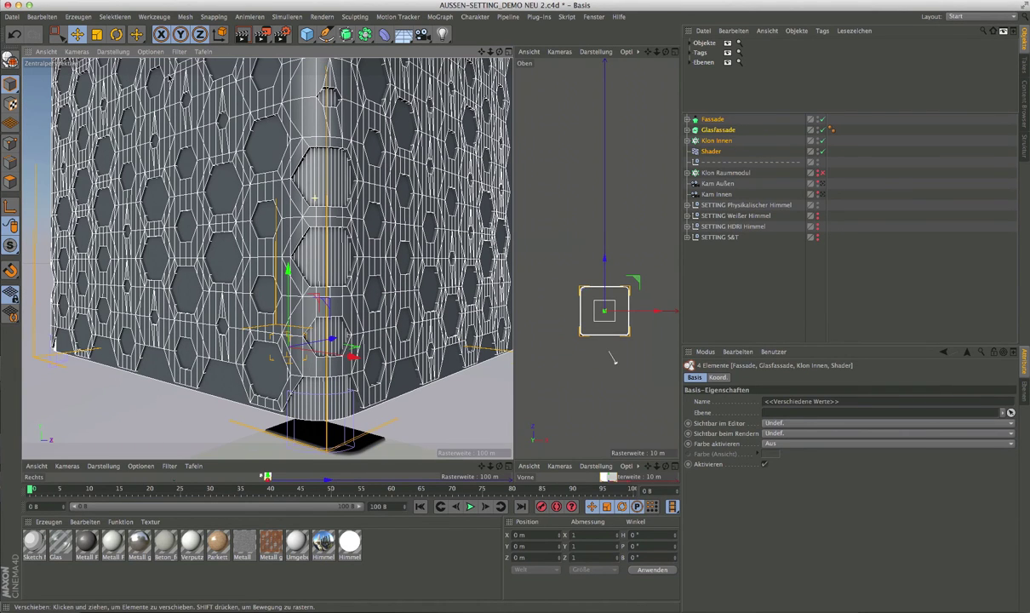
click(112, 51)
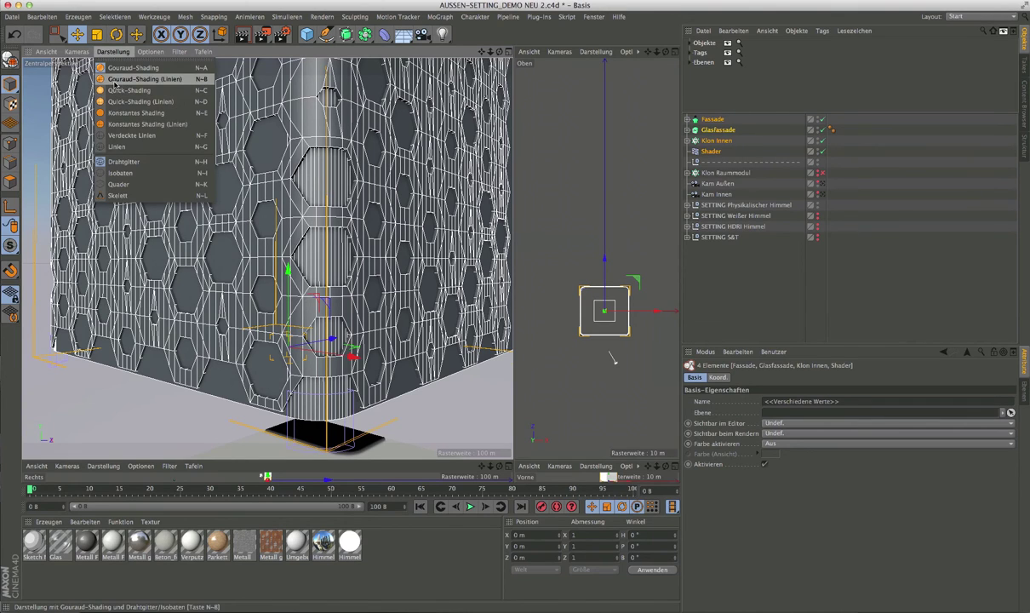
mouse_move(151, 51)
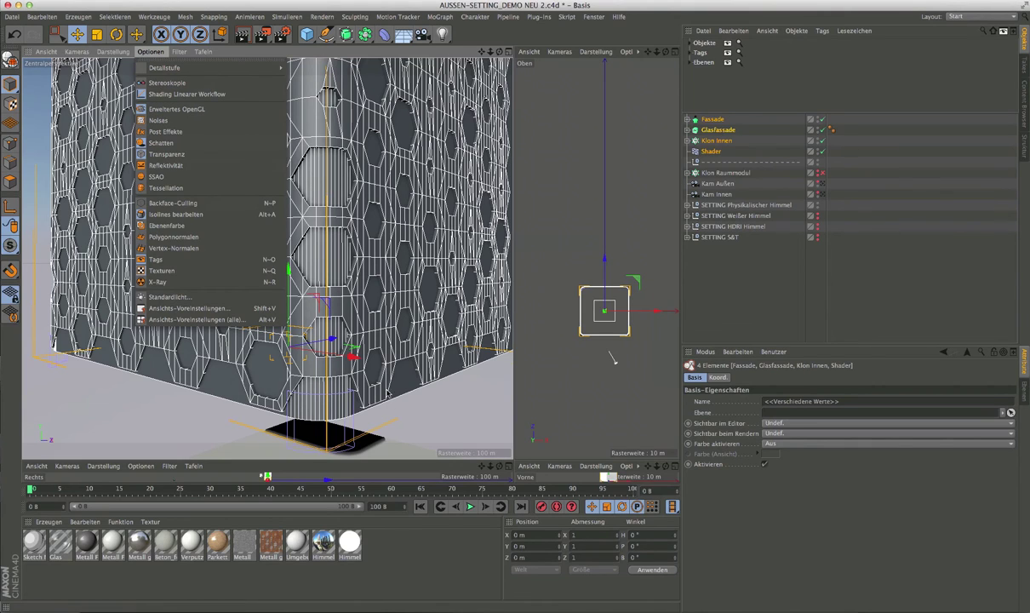
Turn on noise display in the viewport and look through the Kam Außen camera.
click(179, 119)
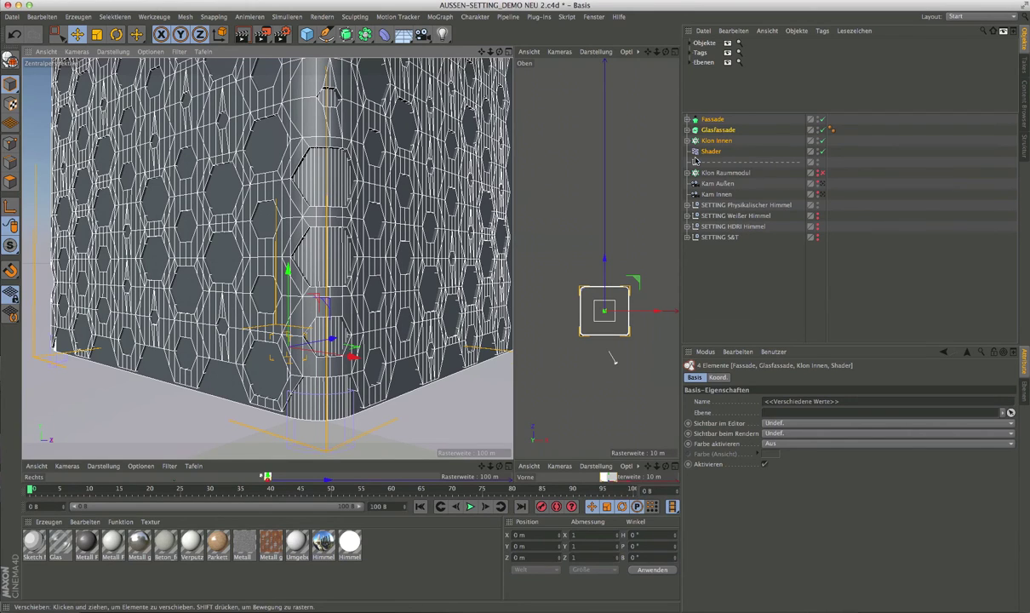
click(822, 185)
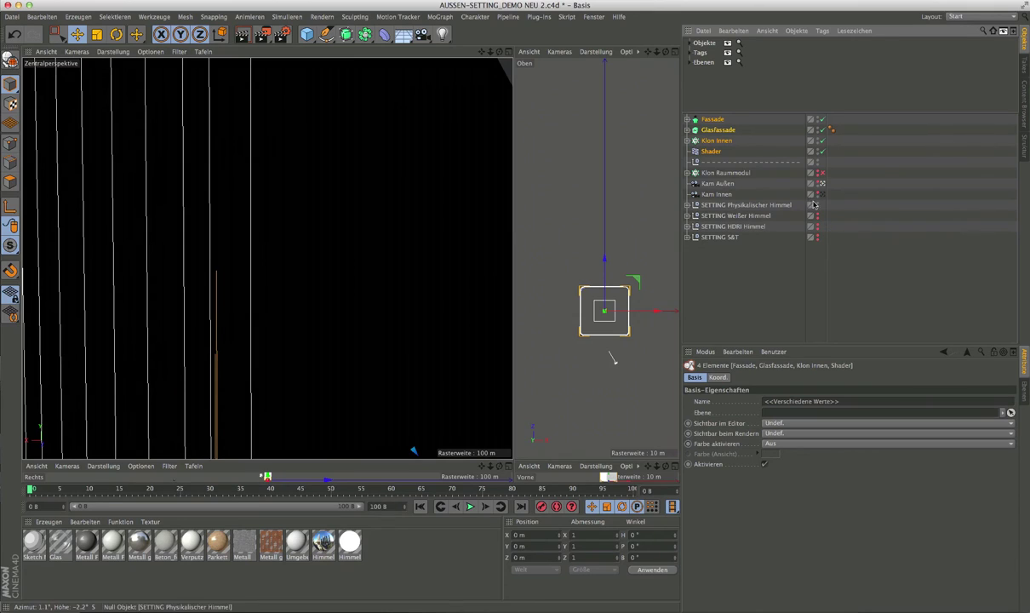
click(717, 183)
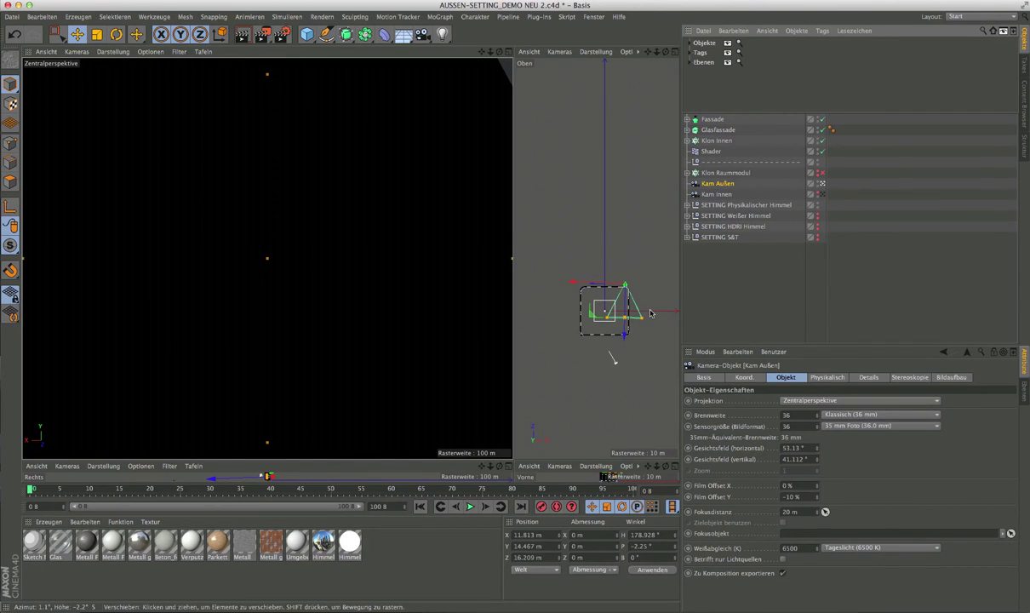
Switch off the Fassade object and collapse its hierarchy.
click(687, 119)
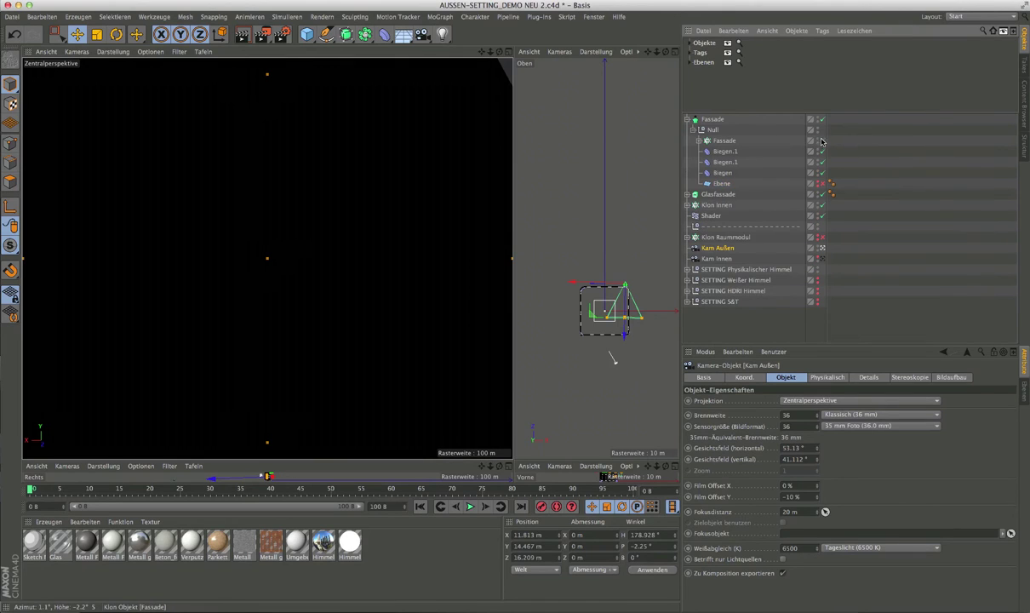
click(821, 142)
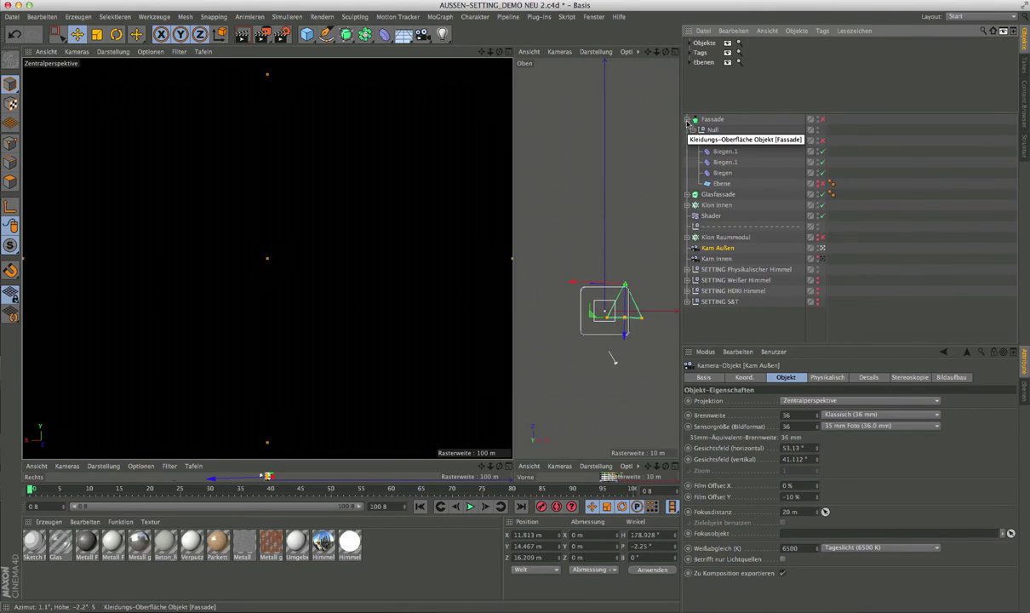
click(687, 120)
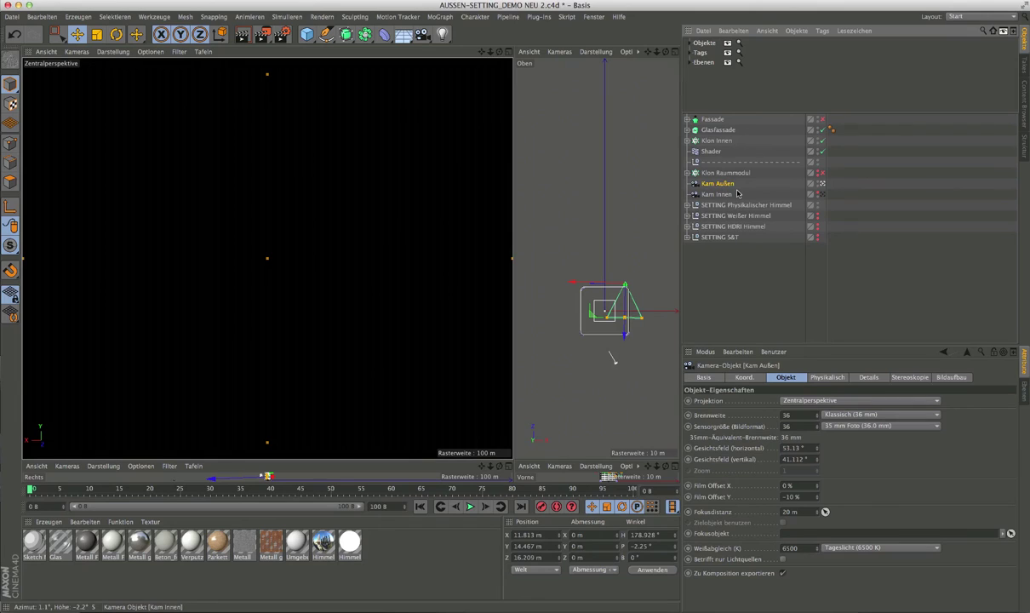
Move and rotate Kam Außen in the top view so it faces the tower.
drag(589, 316, 532, 388)
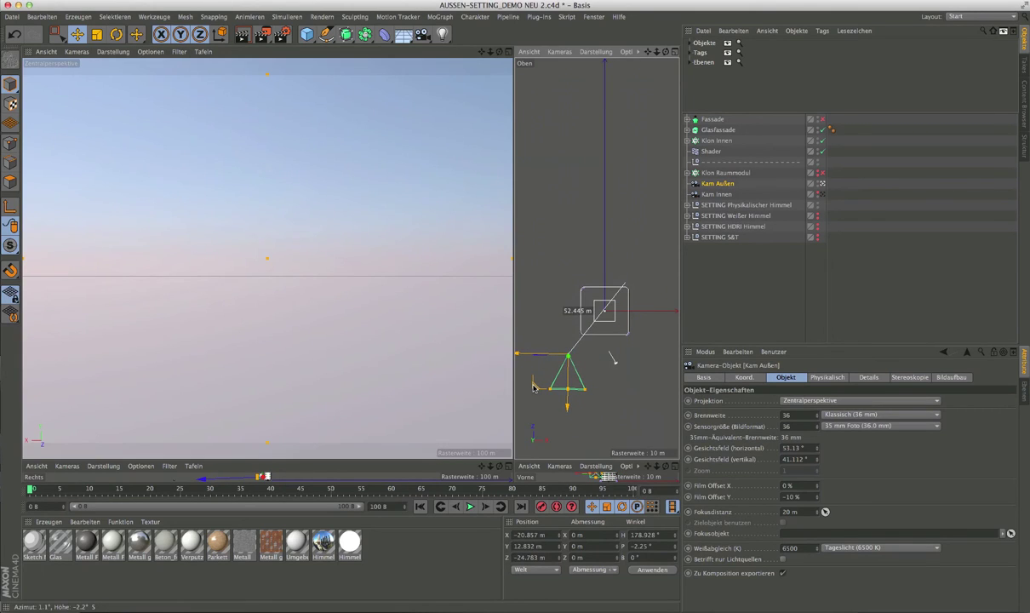
drag(533, 388, 579, 384)
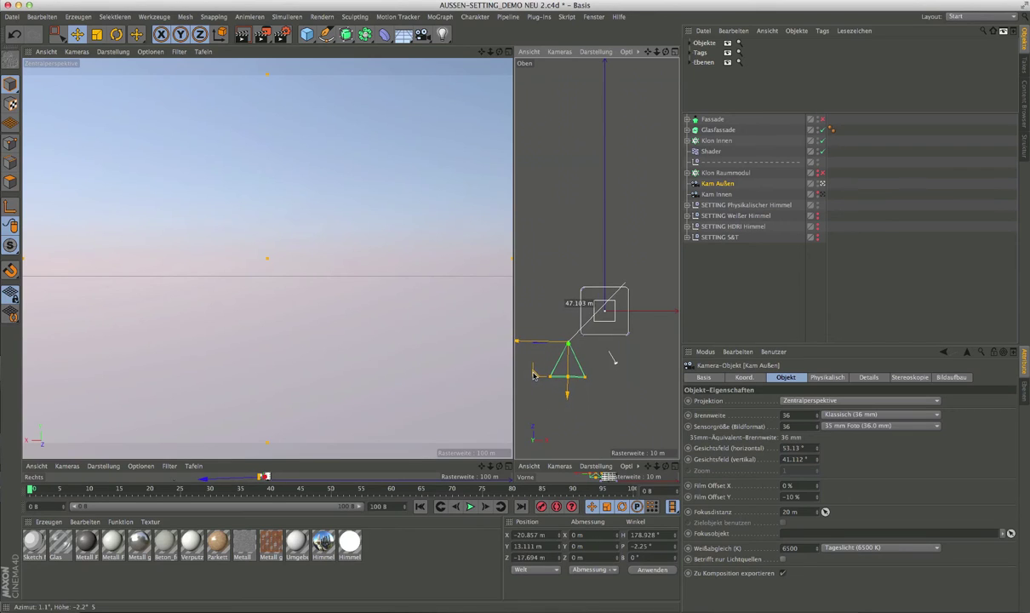
key(r)
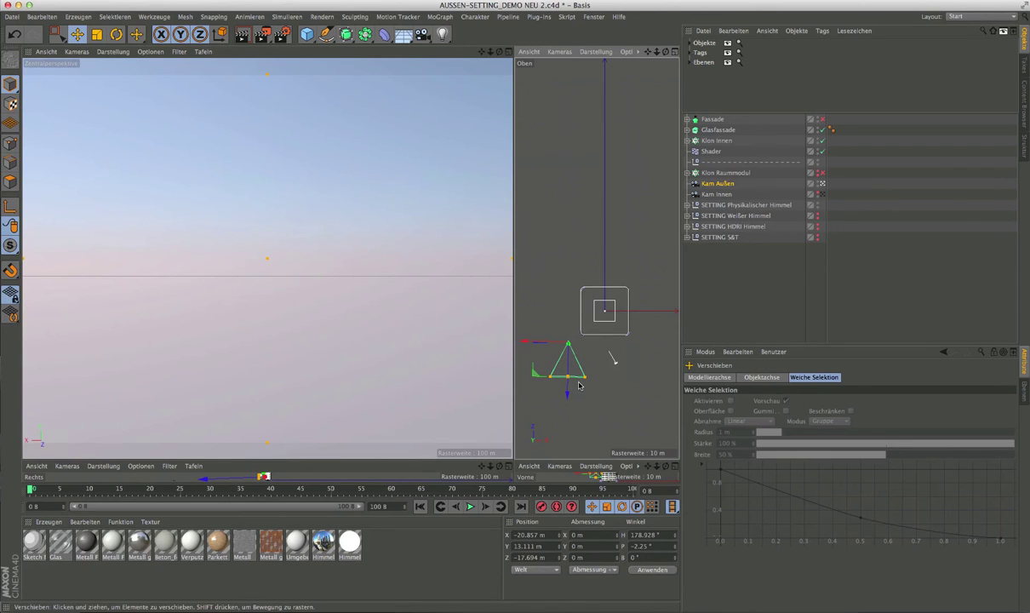
mouse_move(579, 385)
mouse_down()
mouse_move(606, 341)
mouse_move(558, 299)
mouse_up()
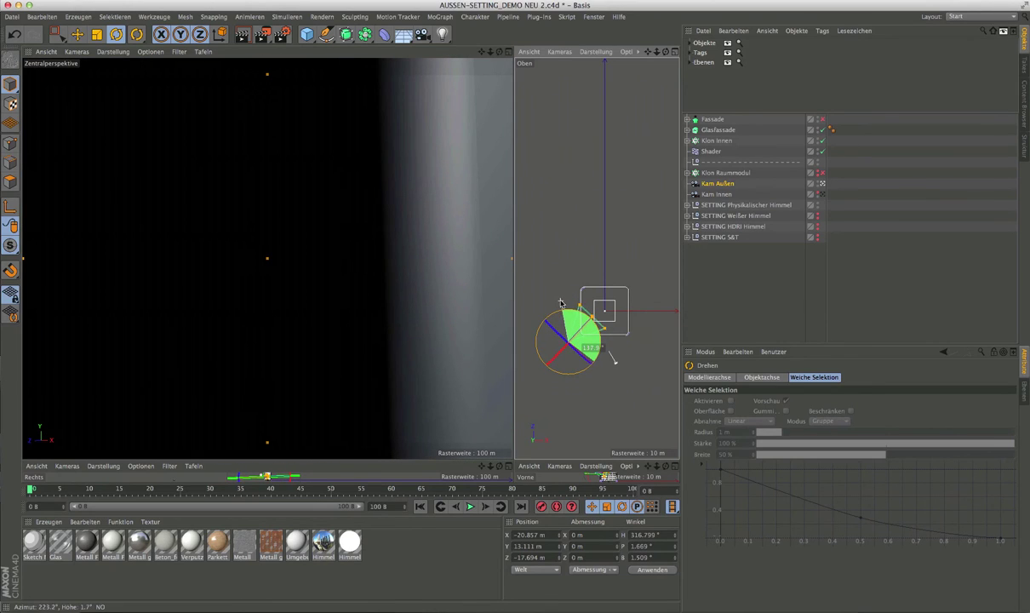
key(e)
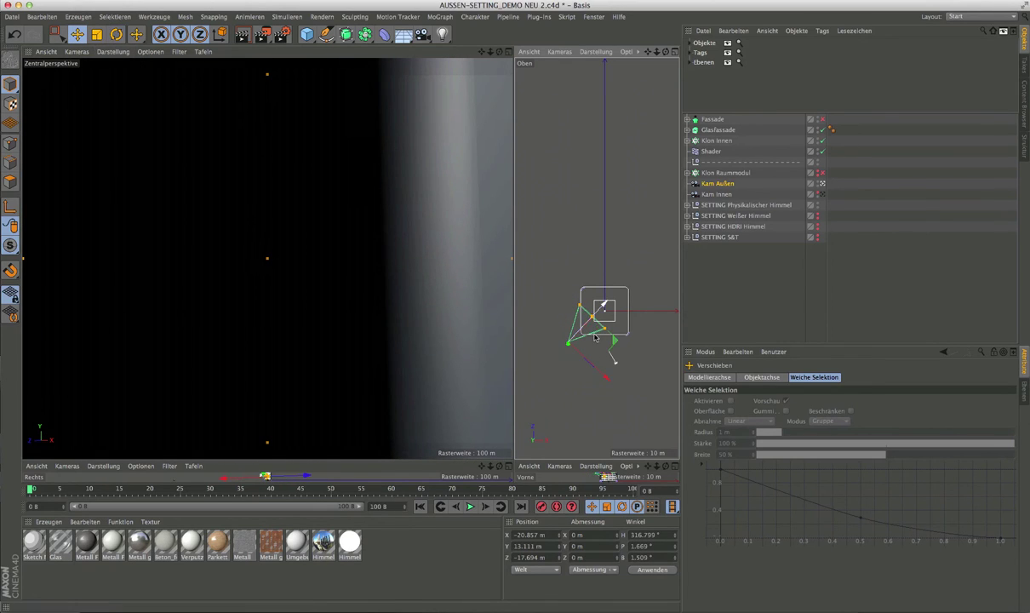
drag(590, 316, 590, 325)
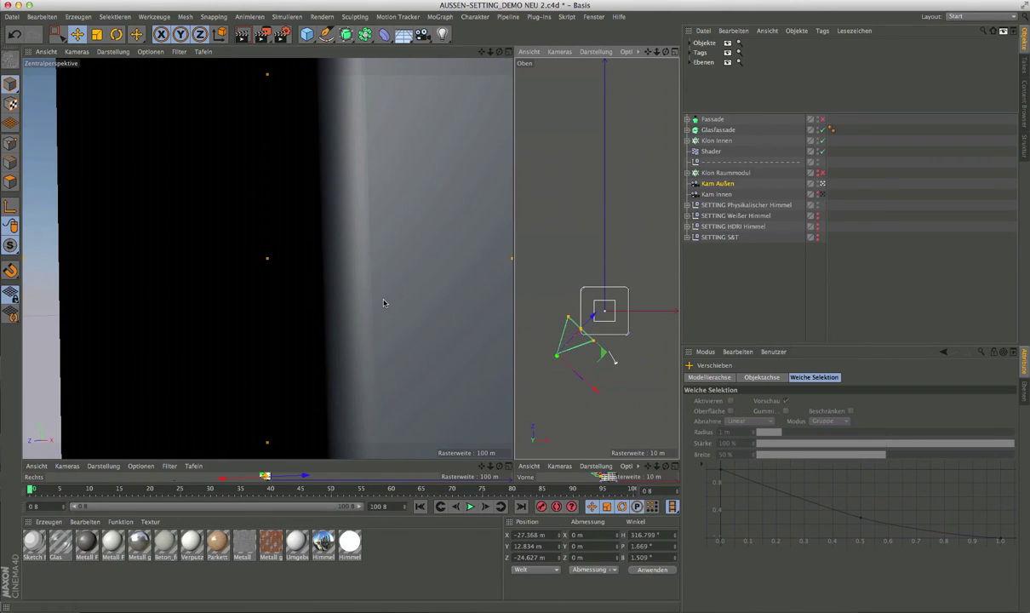
Pull back, pan and orbit the camera view to frame the whole building.
mouse_move(381, 299)
mouse_down()
mouse_move(271, 271)
mouse_move(256, 293)
mouse_move(292, 304)
mouse_up()
mouse_move(292, 305)
alt+middle_down()
mouse_move(305, 322)
mouse_move(290, 289)
mouse_move(278, 161)
mouse_move(282, 273)
alt+middle_up()
mouse_move(286, 282)
alt+mouse_down()
mouse_move(260, 277)
mouse_move(260, 229)
mouse_move(257, 298)
mouse_move(271, 300)
alt+mouse_up()
mouse_move(271, 301)
alt+middle_down()
mouse_move(292, 174)
mouse_move(291, 230)
alt+middle_up()
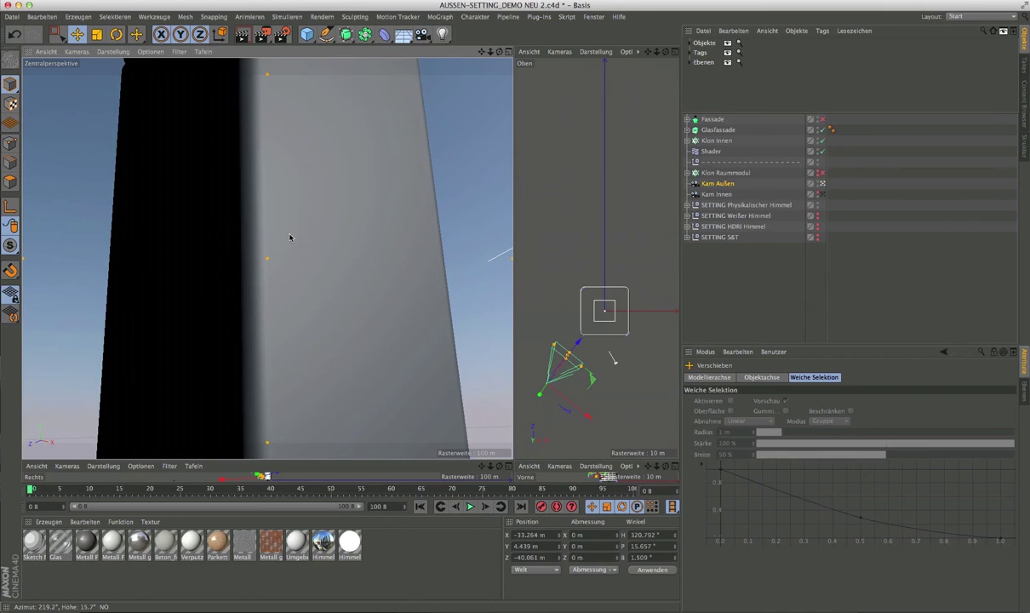
alt+drag(290, 232, 285, 230)
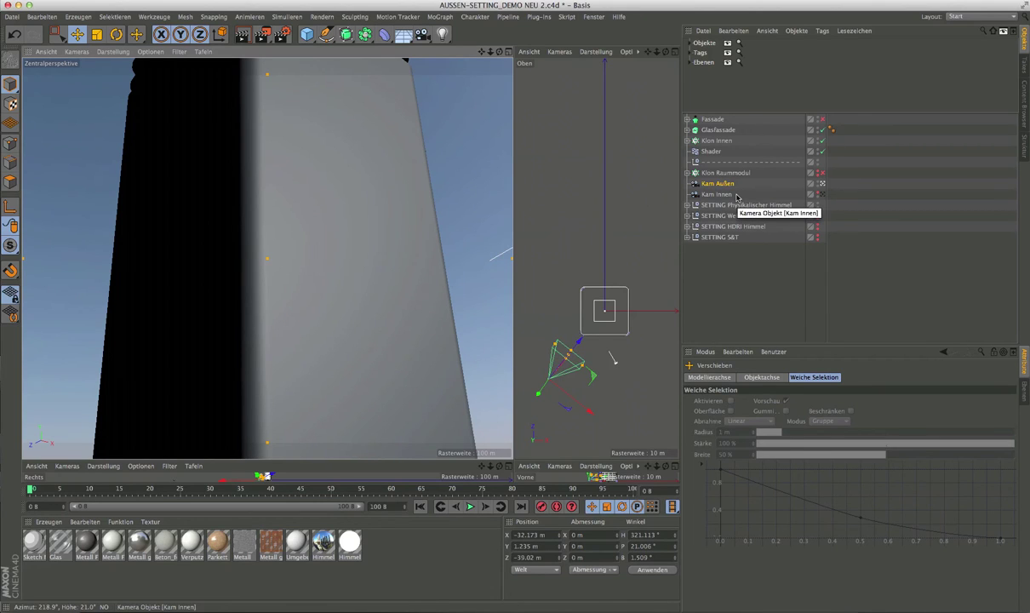
drag(367, 463, 367, 441)
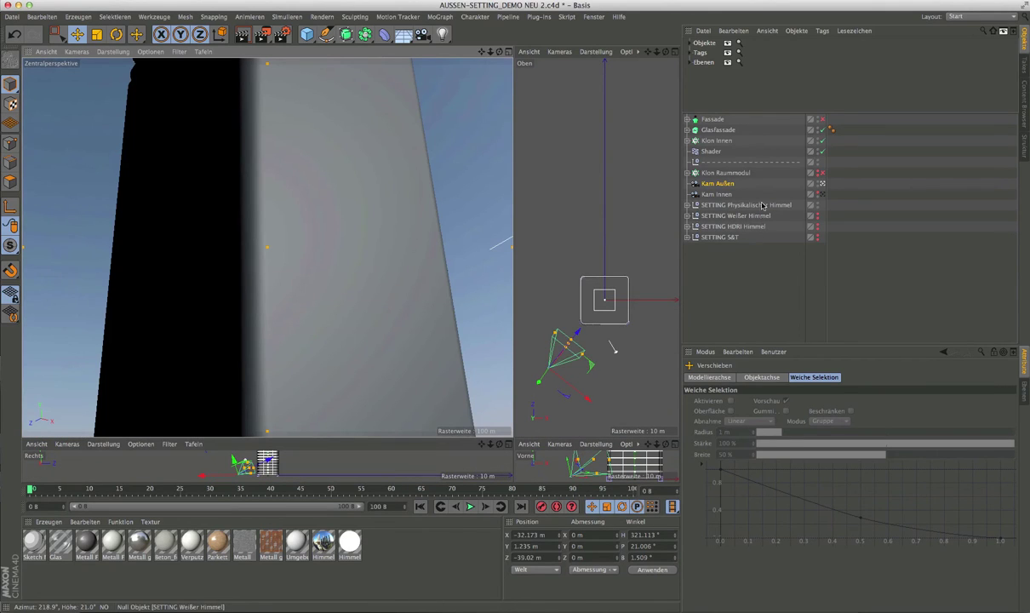
Look through the Kam Innen camera and drag it to a new spot inside the building.
click(822, 195)
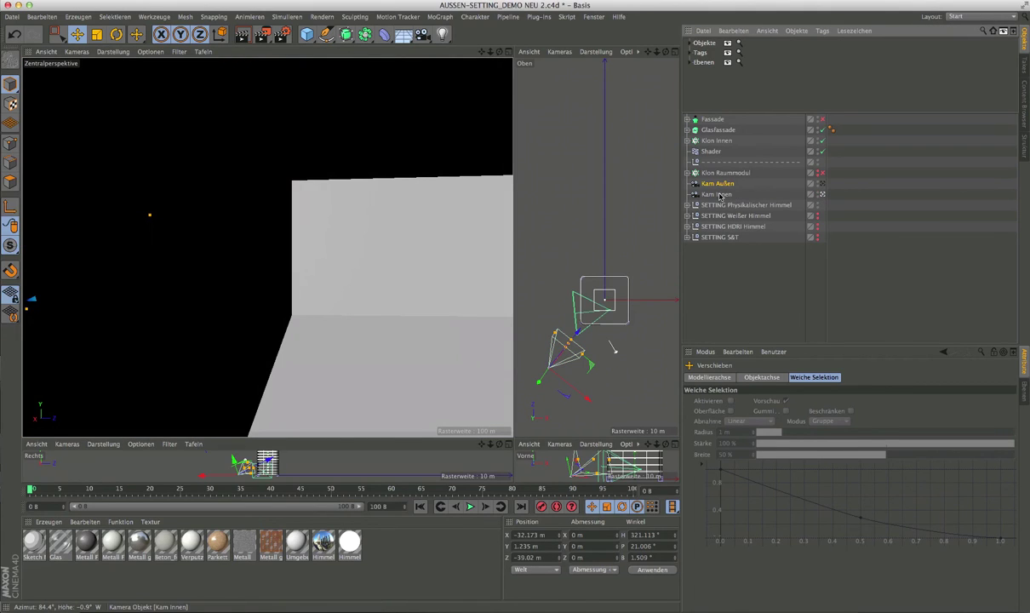
click(626, 306)
drag(593, 289, 577, 289)
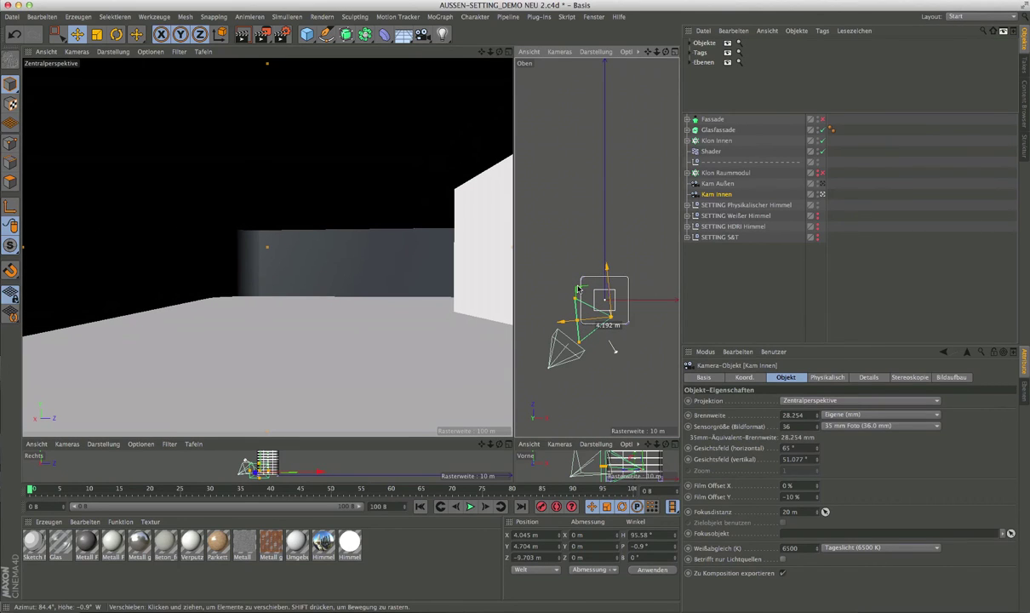
drag(578, 289, 586, 290)
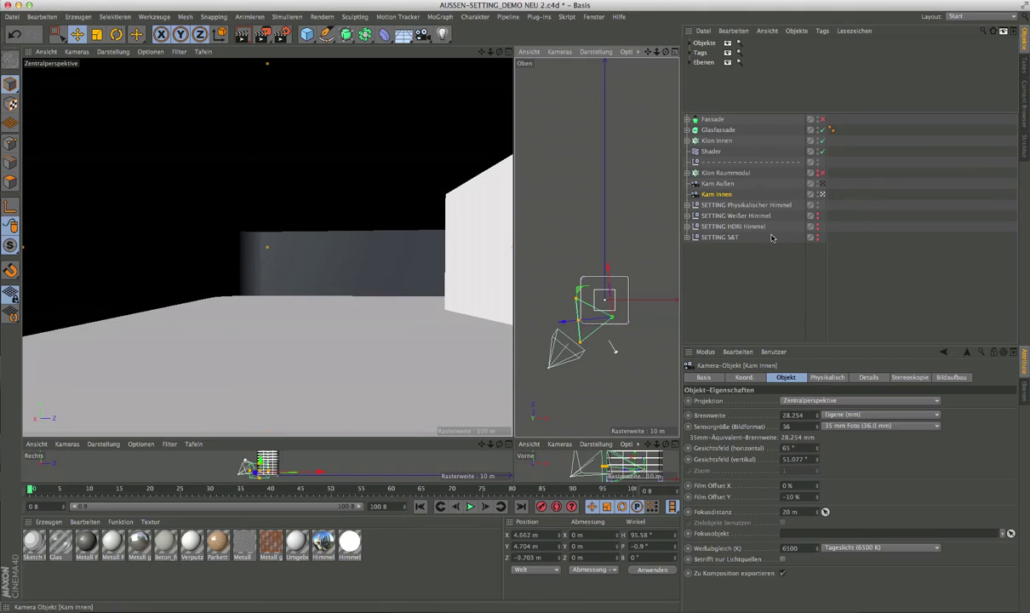
Compare Kam Innen's Physikalisch settings (f/6, ISO 400) with those of Kam Außen.
click(830, 380)
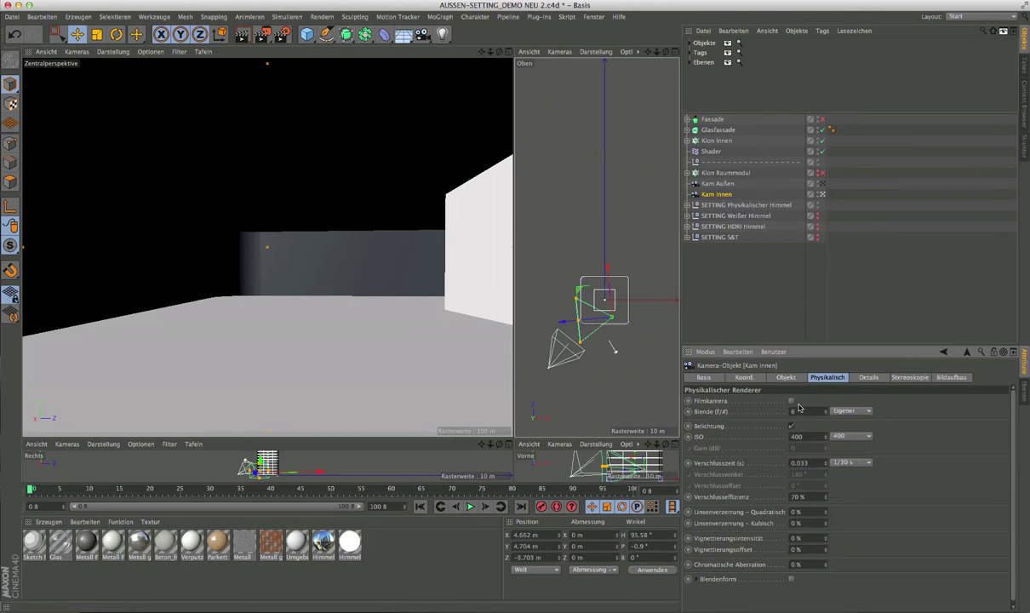
click(724, 183)
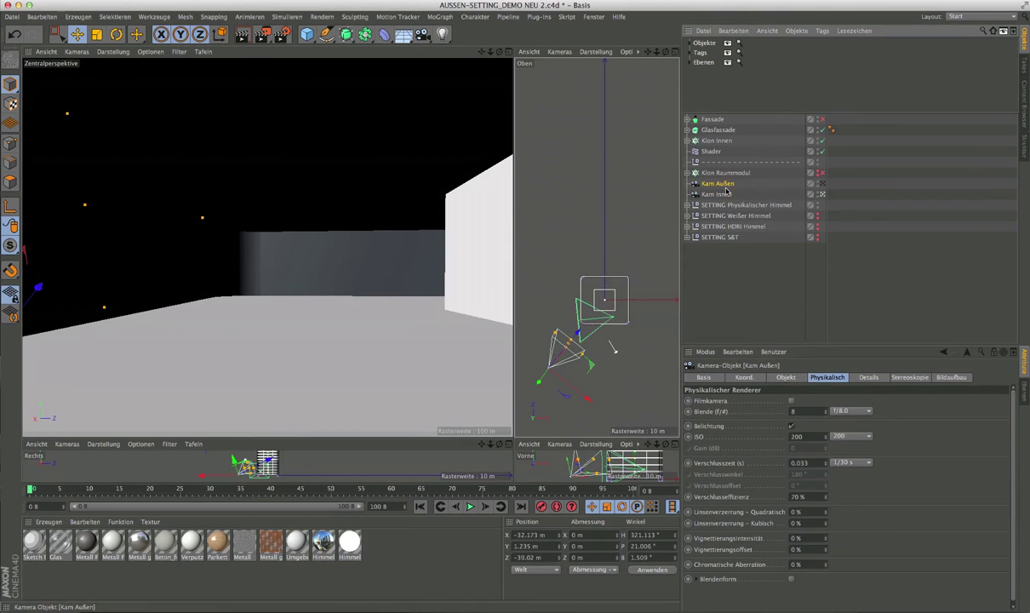
click(705, 195)
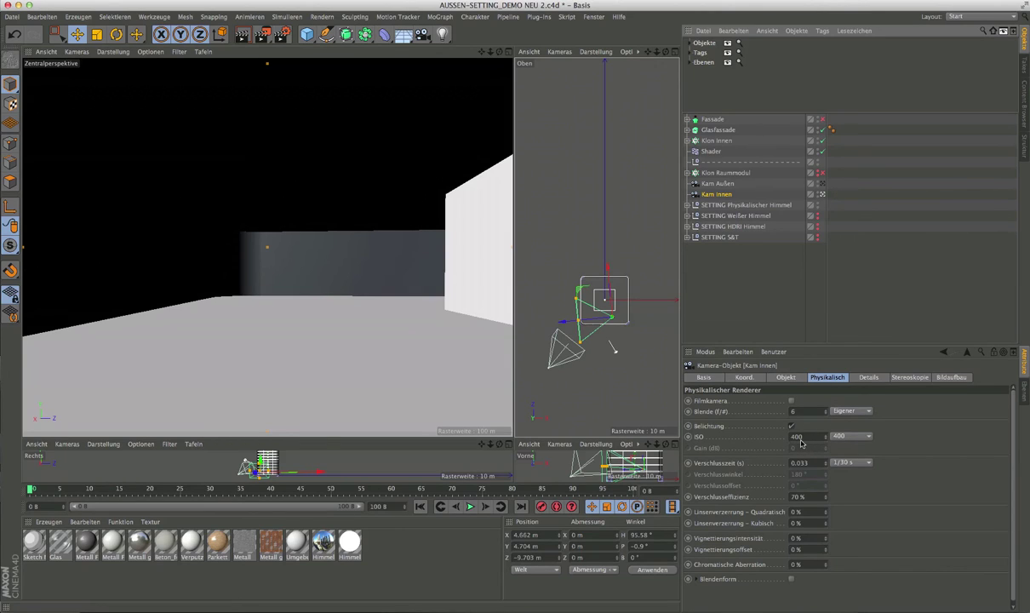
click(281, 35)
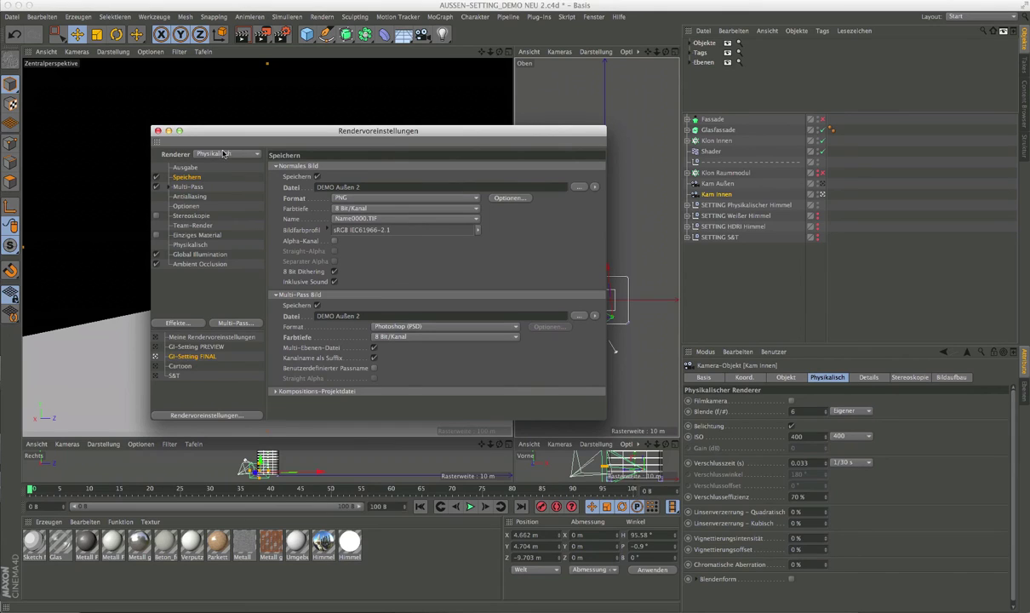
click(157, 131)
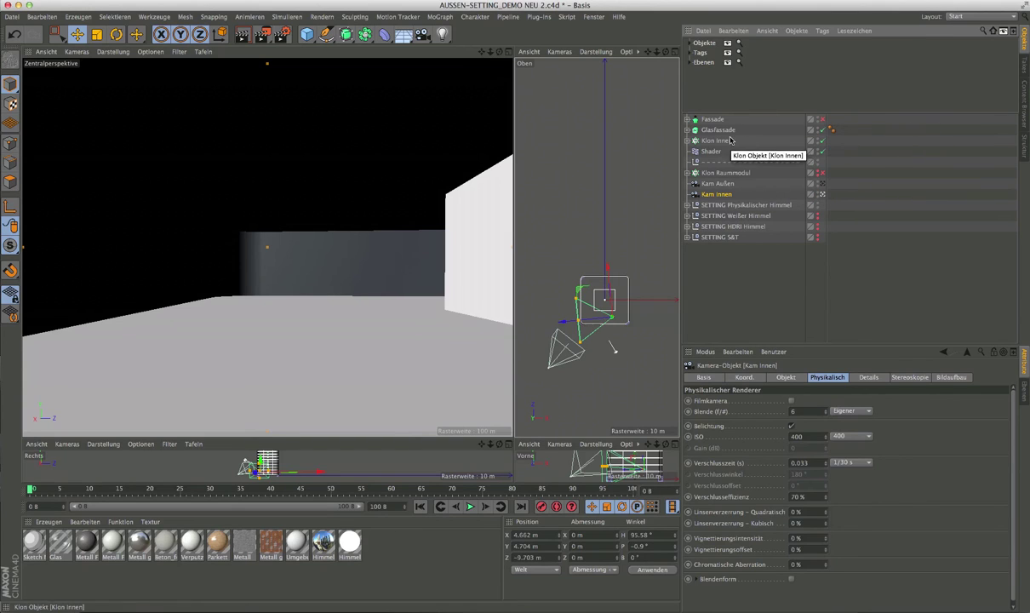
Apply the Beton_fein concrete material to Decke with Cubic projection.
click(686, 141)
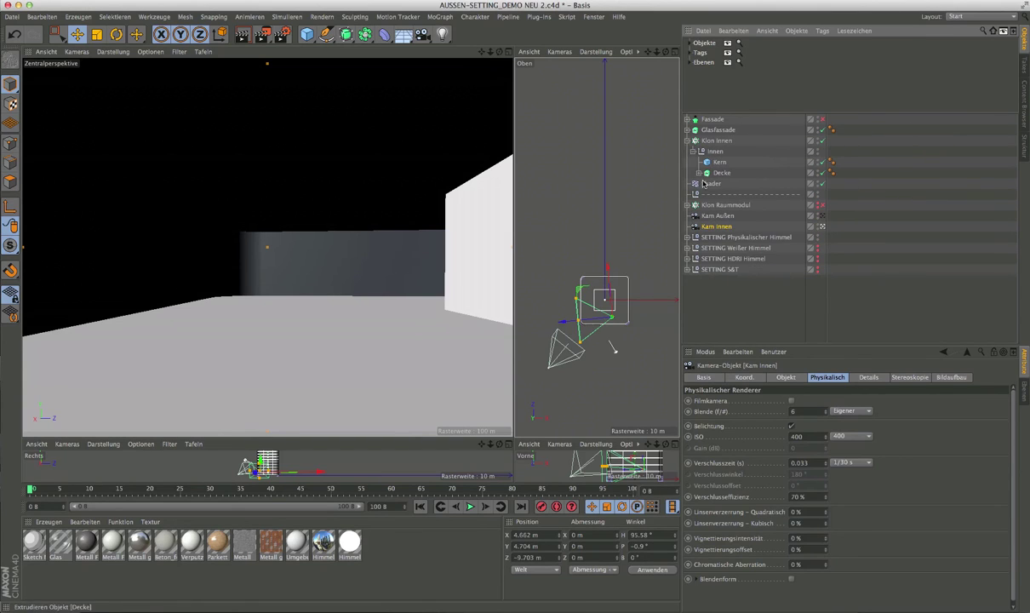
click(687, 131)
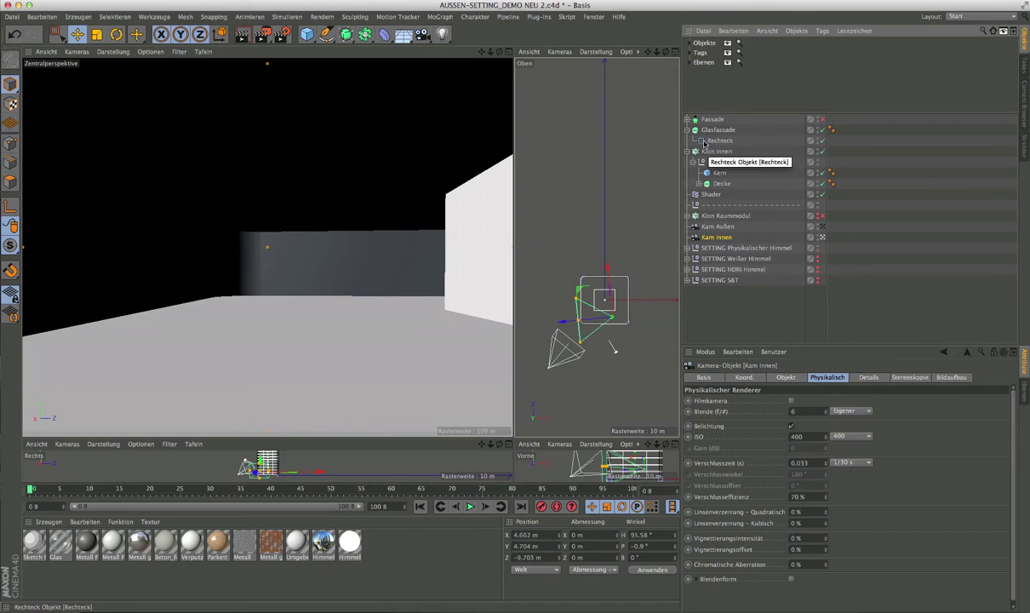
click(687, 119)
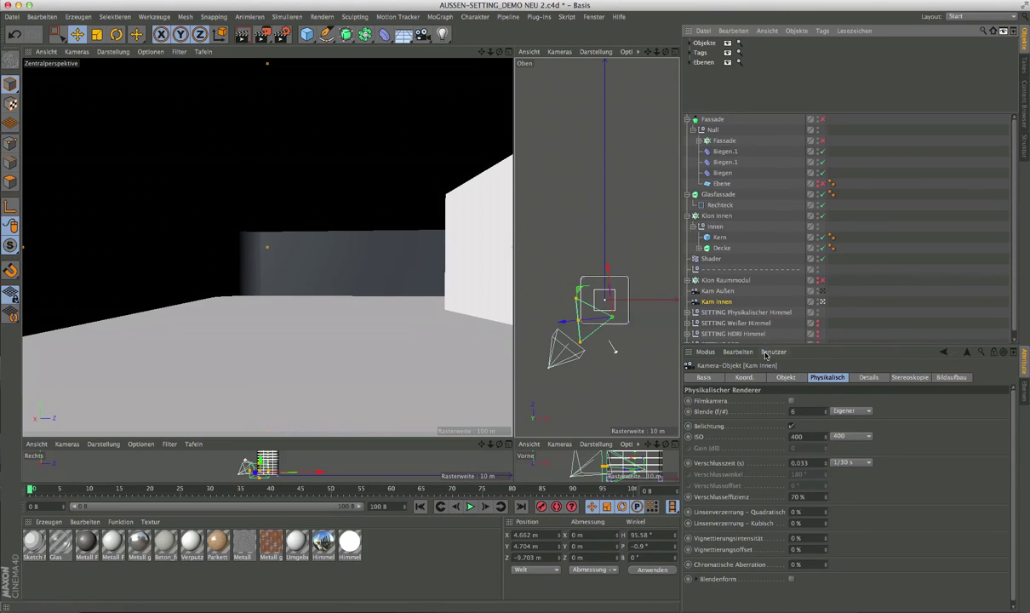
drag(774, 362, 772, 451)
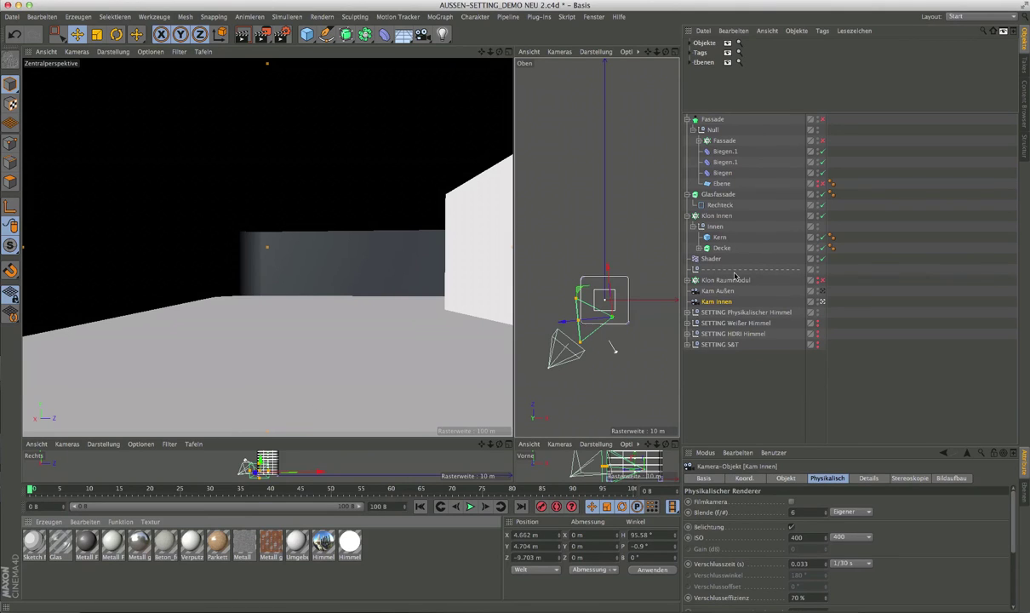
drag(721, 250, 722, 249)
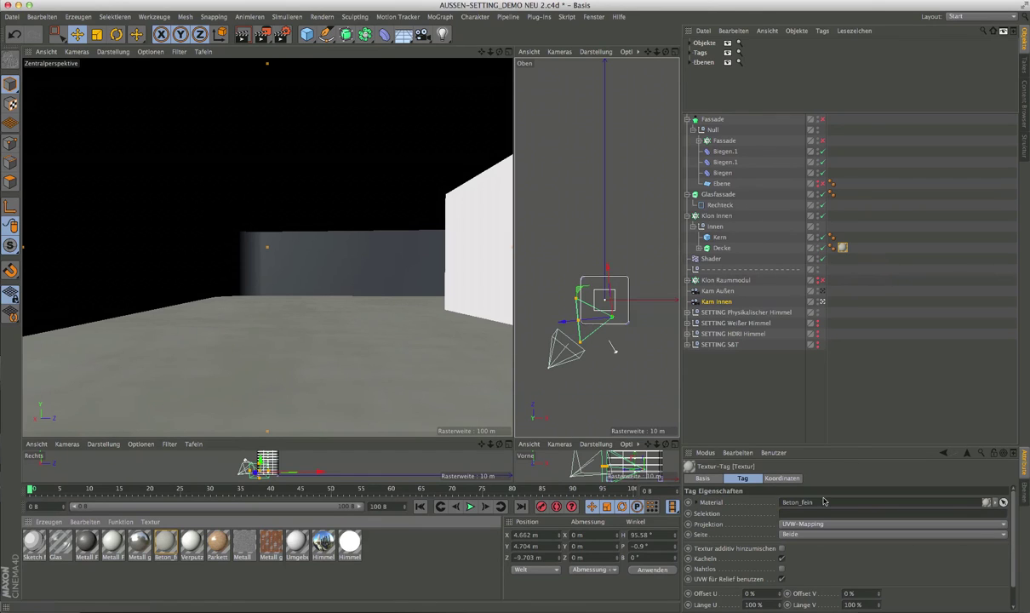
click(815, 524)
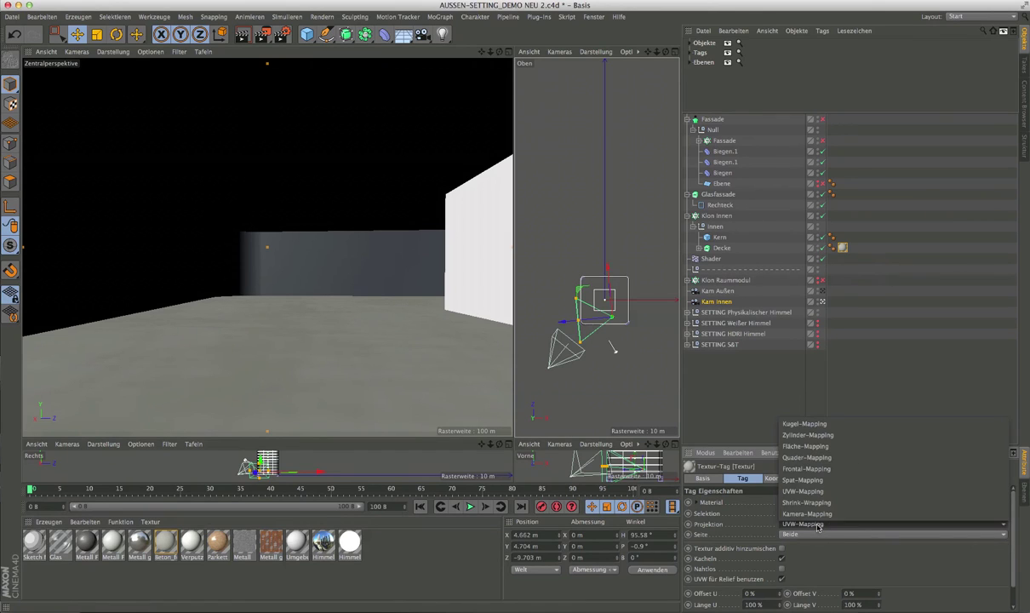
click(817, 456)
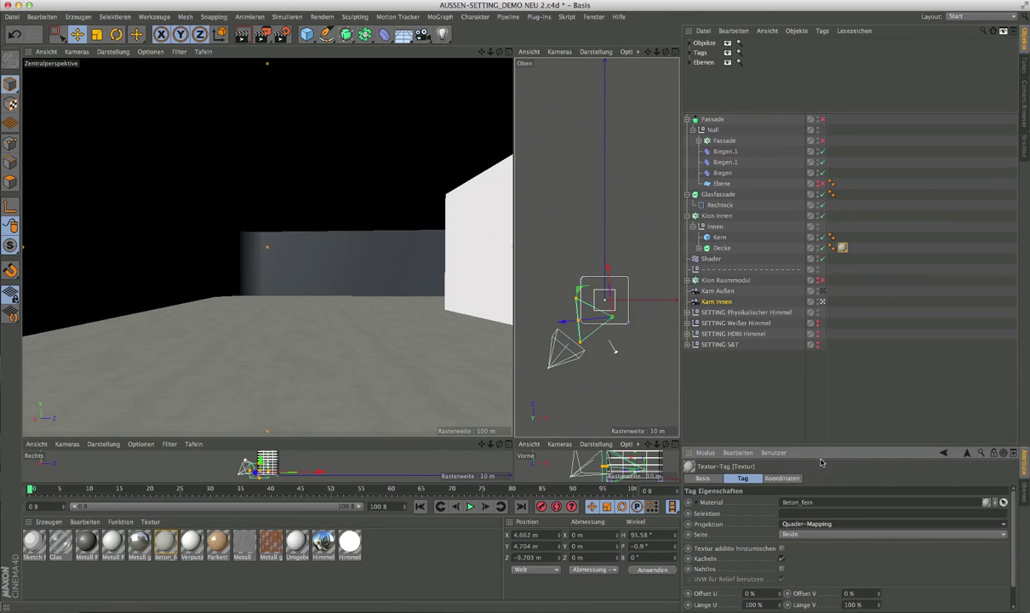
drag(802, 448, 803, 407)
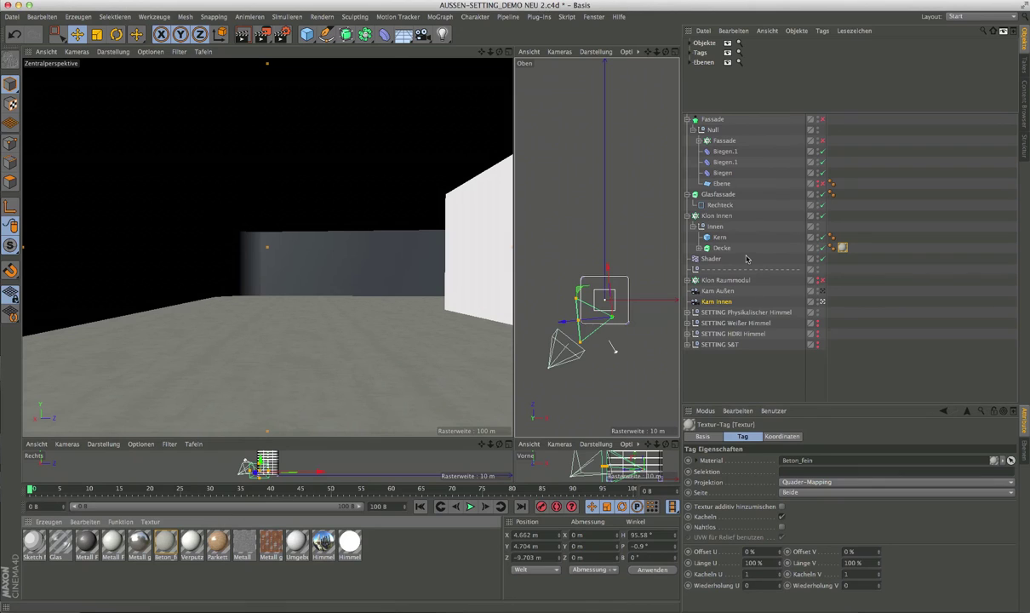
Apply Verputz_weiß to Kern and Fassade, and the Glas material to Glasfassade.
drag(717, 239, 719, 237)
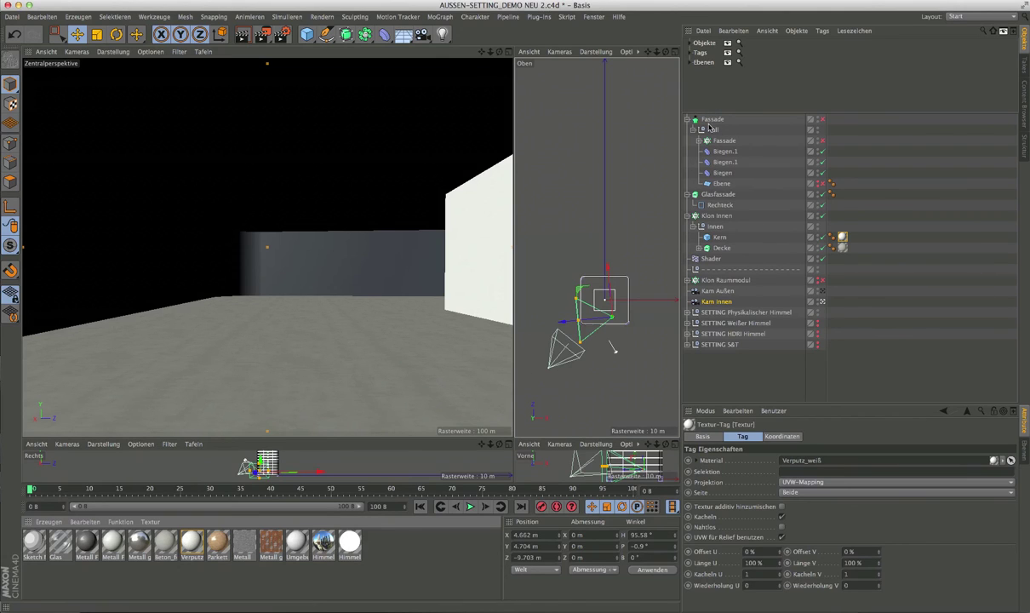
drag(709, 121, 711, 120)
click(699, 141)
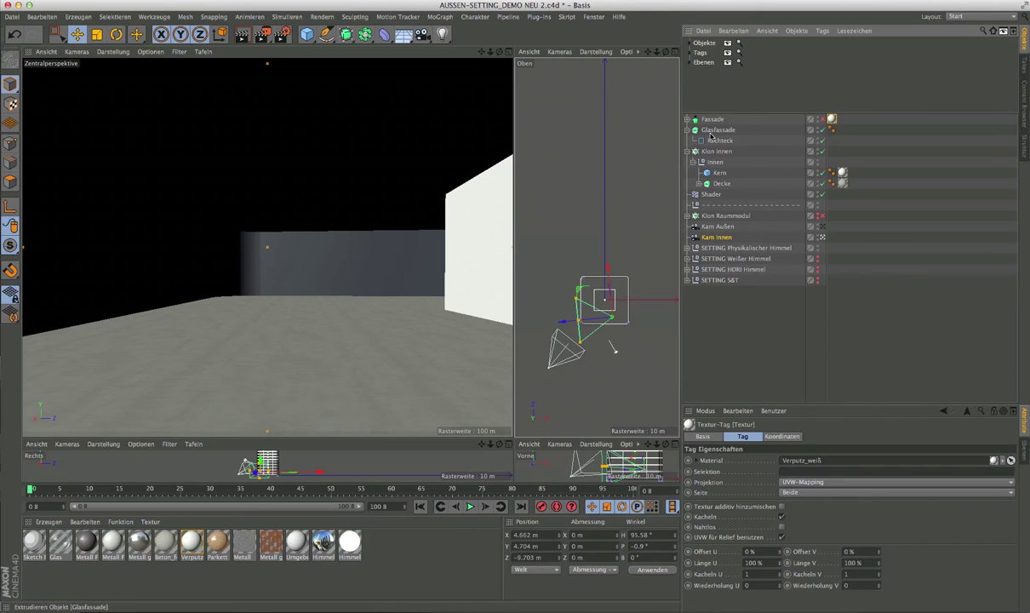
drag(60, 542, 717, 130)
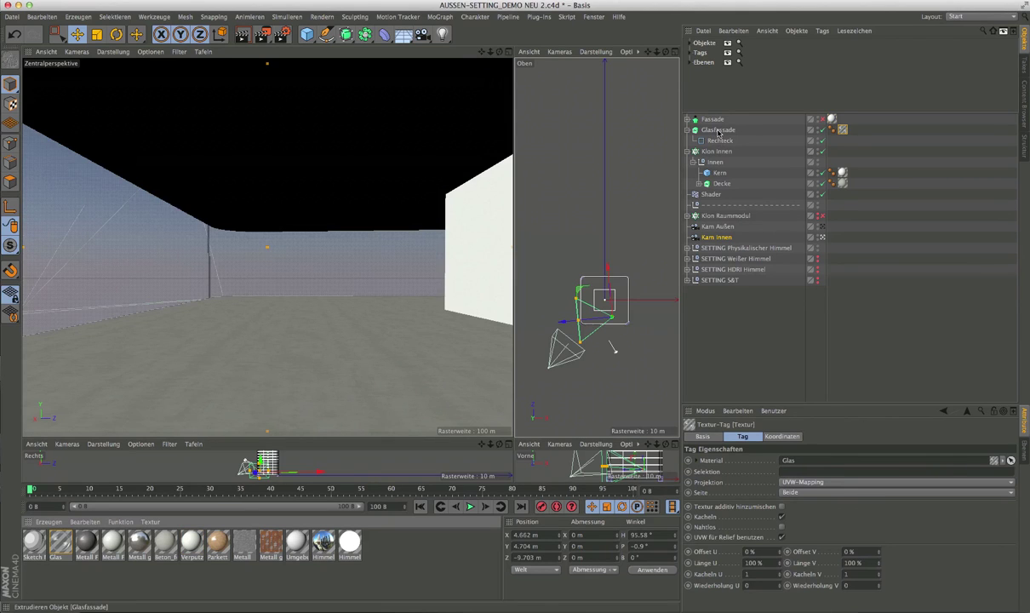
Orbit around the tower and make the Fassade facade visible in the viewport again.
click(822, 237)
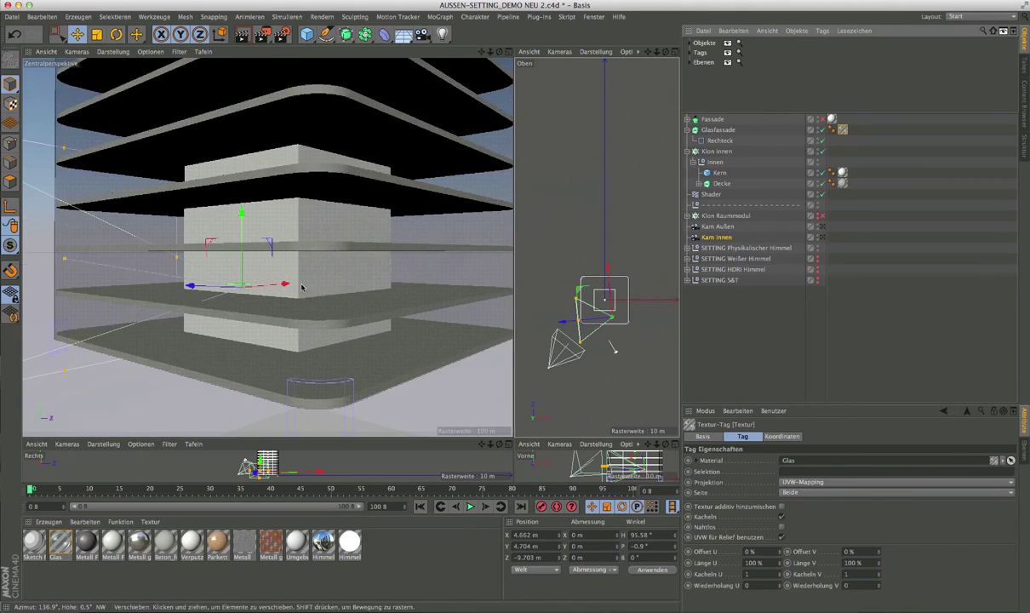
scroll(332, 271, down, 2)
scroll(327, 270, down, 2)
scroll(328, 270, down, 2)
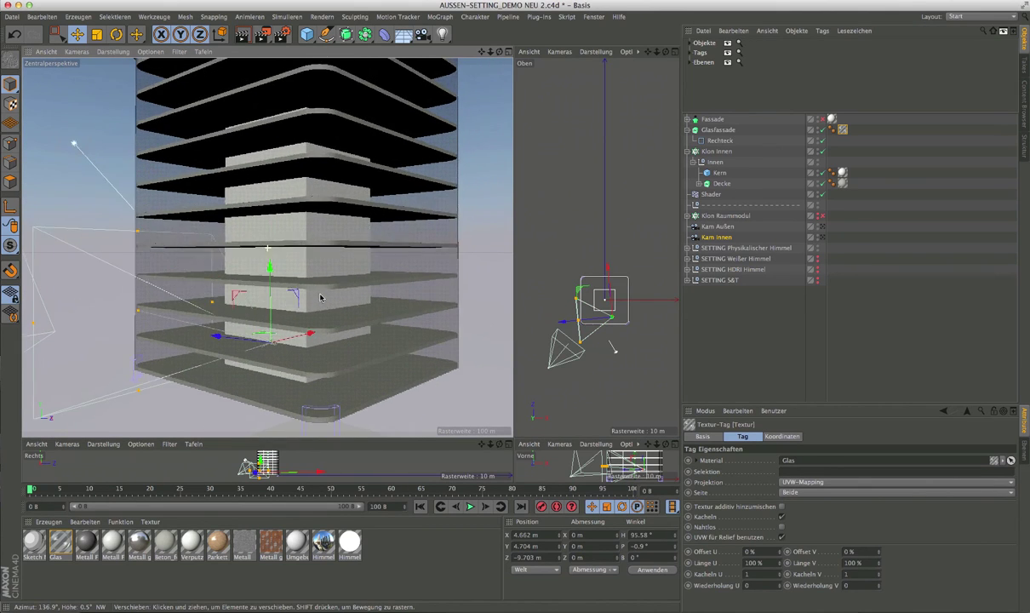
scroll(327, 271, down, 2)
scroll(330, 281, down, 2)
scroll(335, 302, down, 2)
scroll(340, 323, down, 2)
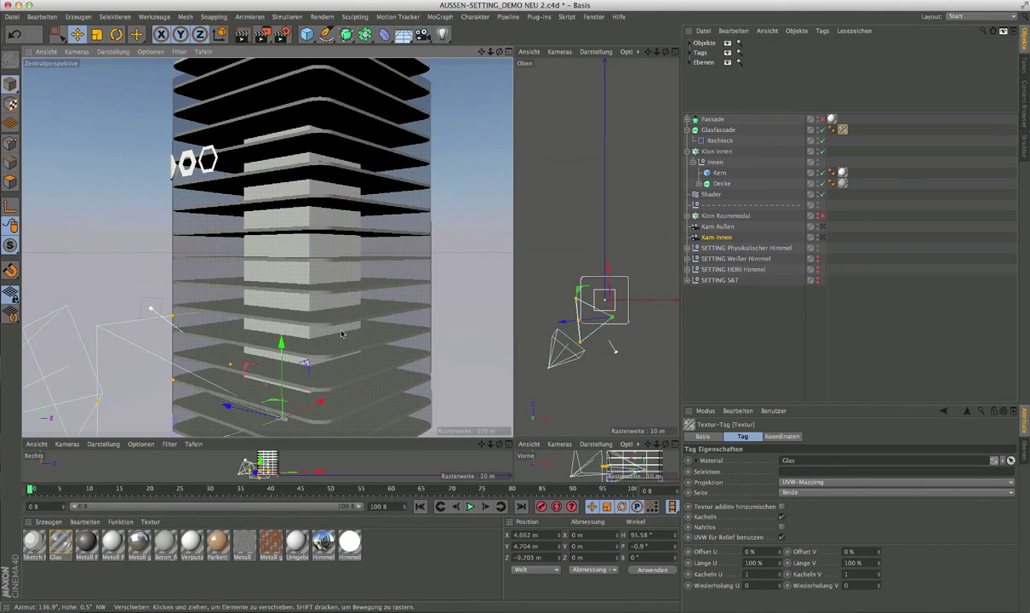
mouse_move(287, 309)
alt+mouse_down()
mouse_move(386, 315)
mouse_move(321, 315)
alt+mouse_up()
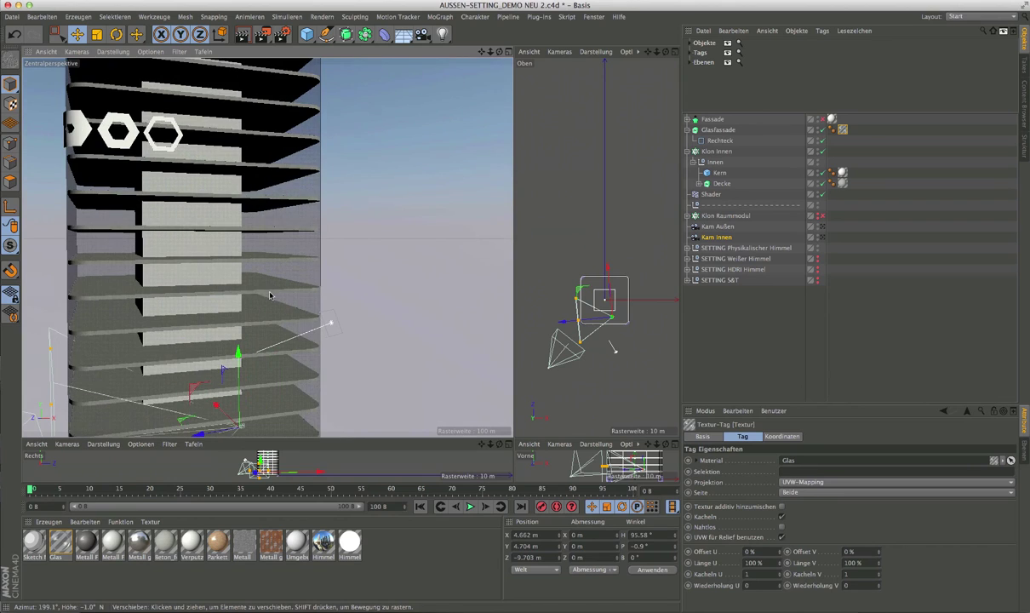
mouse_move(260, 288)
alt+mouse_down()
mouse_move(301, 293)
mouse_move(213, 291)
mouse_move(341, 295)
mouse_move(305, 278)
alt+mouse_up()
alt+middle_drag(306, 279, 332, 250)
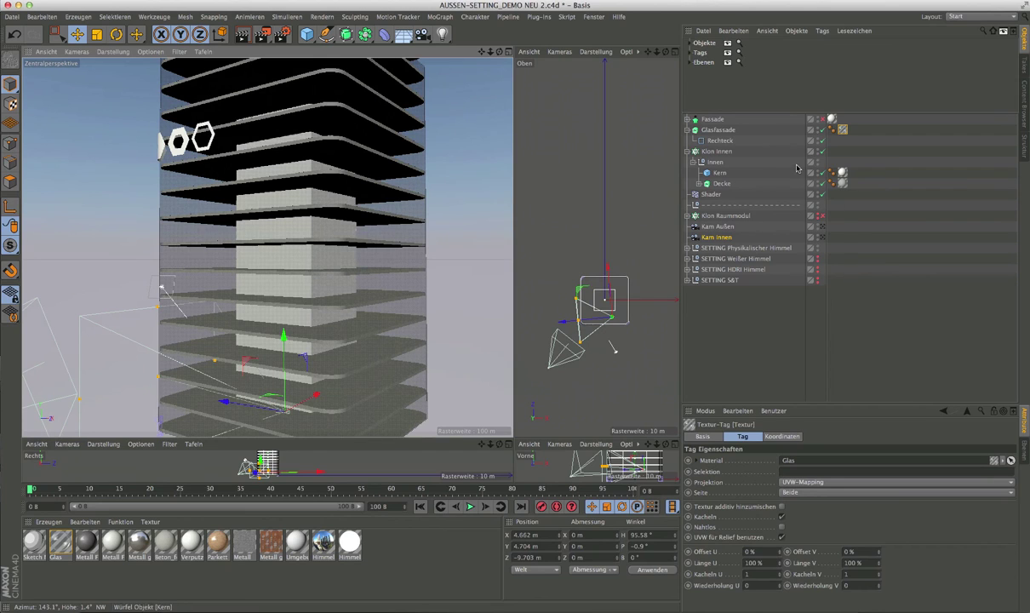
click(687, 119)
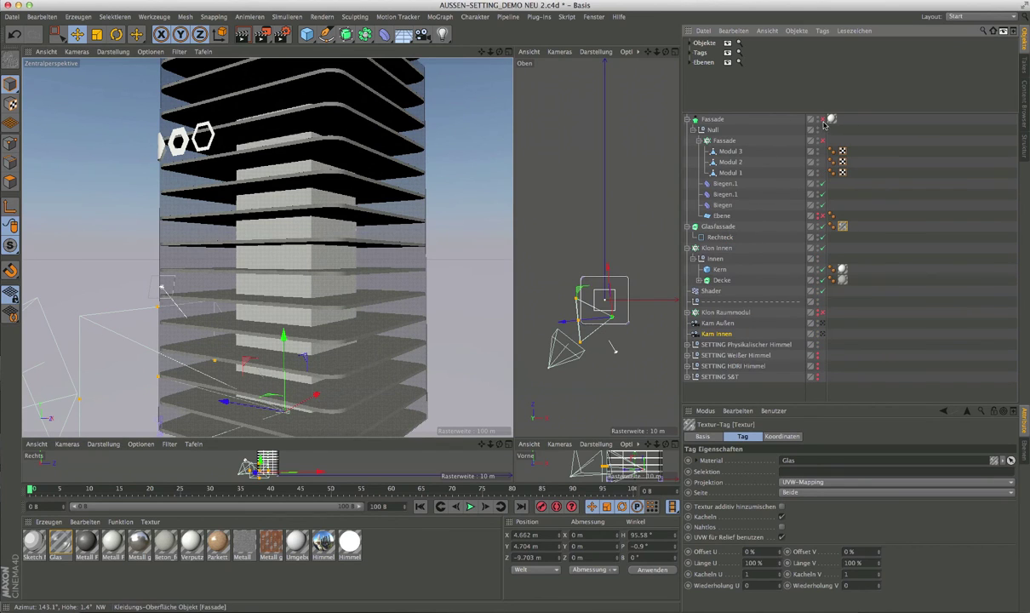
click(821, 140)
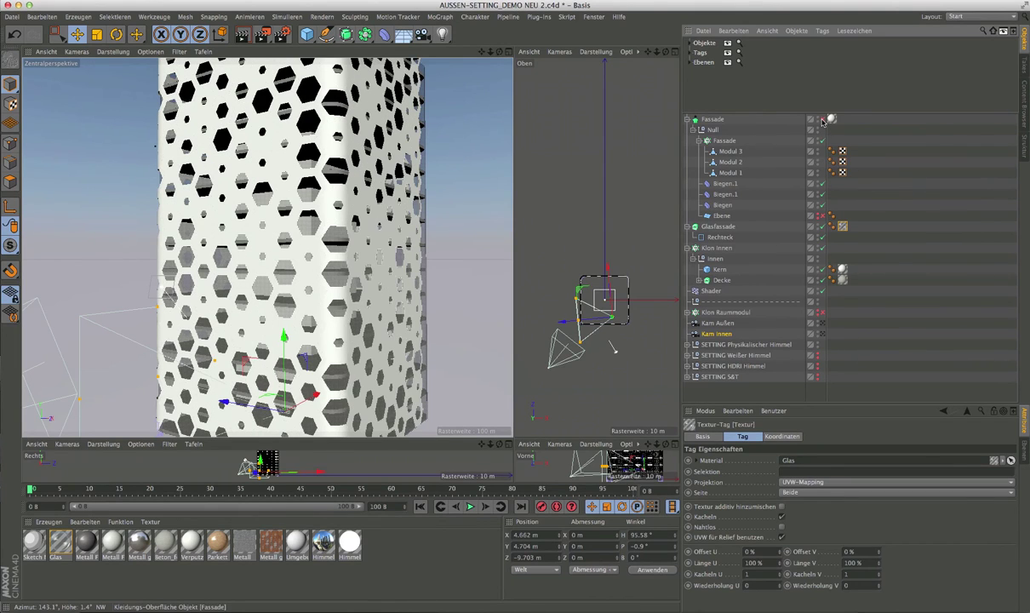
Show the Fassade cloner's Effektoren list, which links the Shader effector.
click(753, 142)
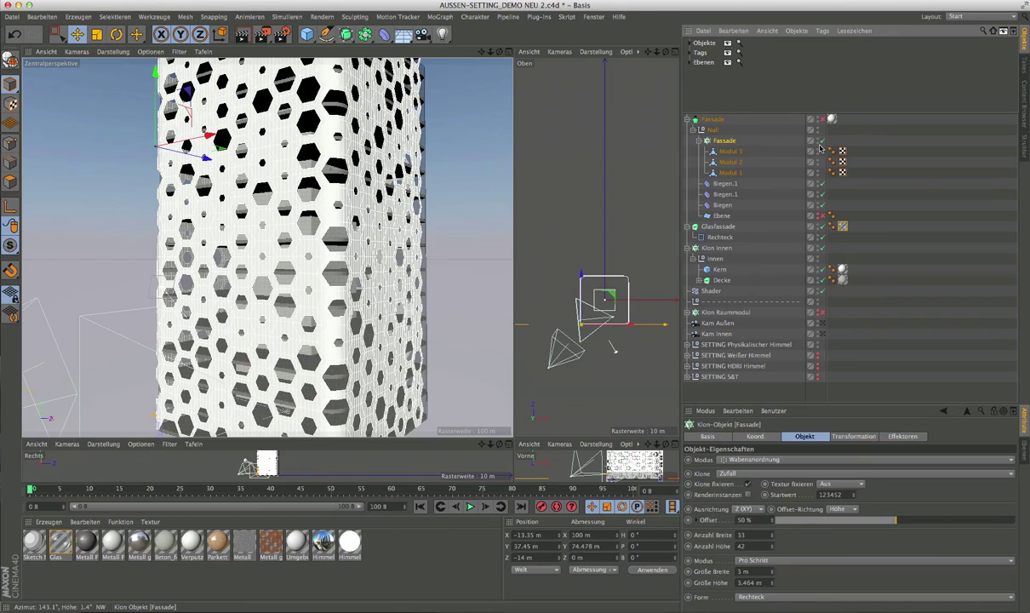
click(749, 392)
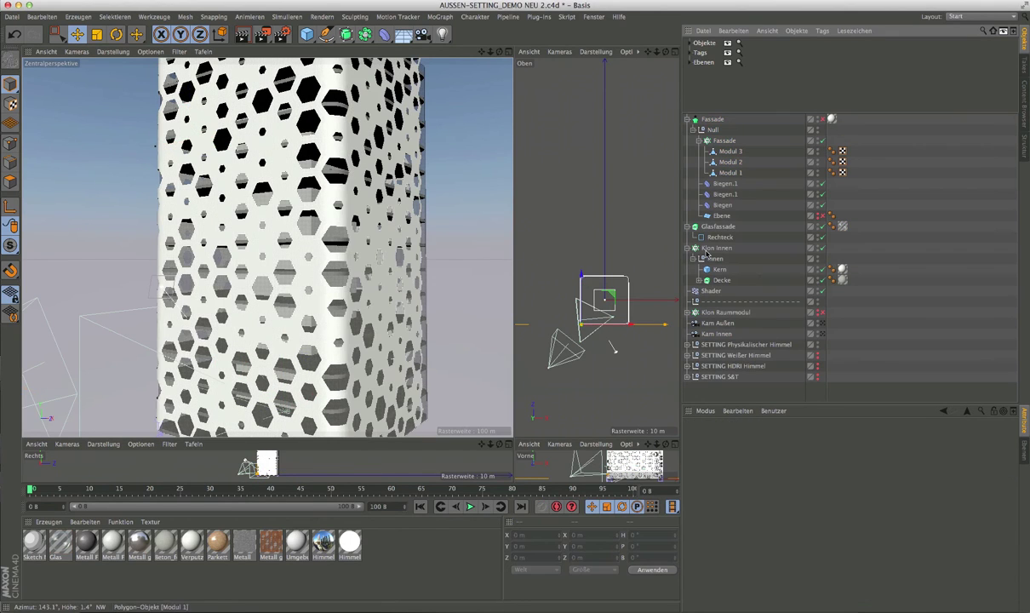
click(721, 291)
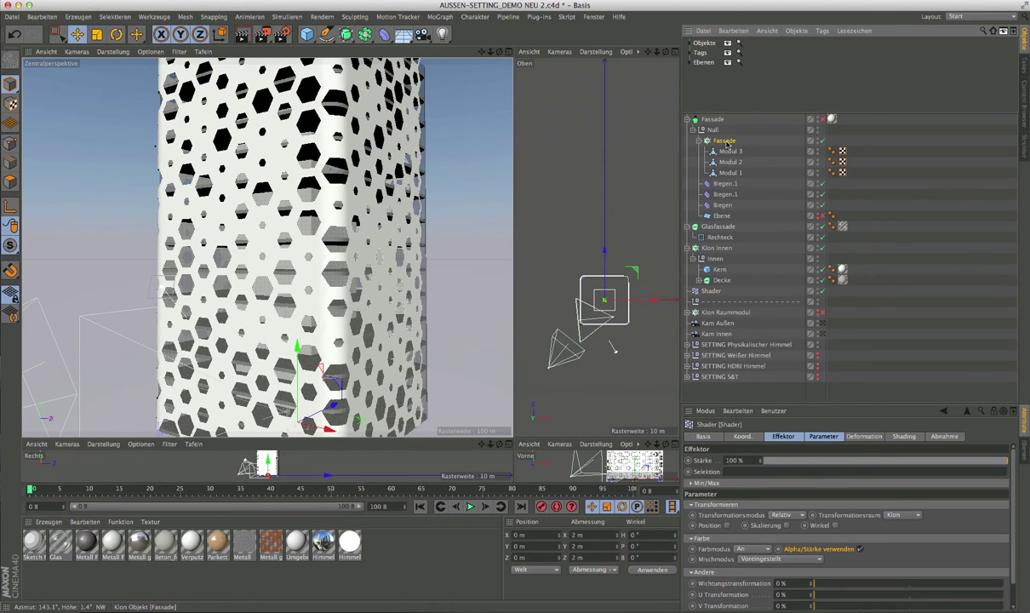
click(725, 142)
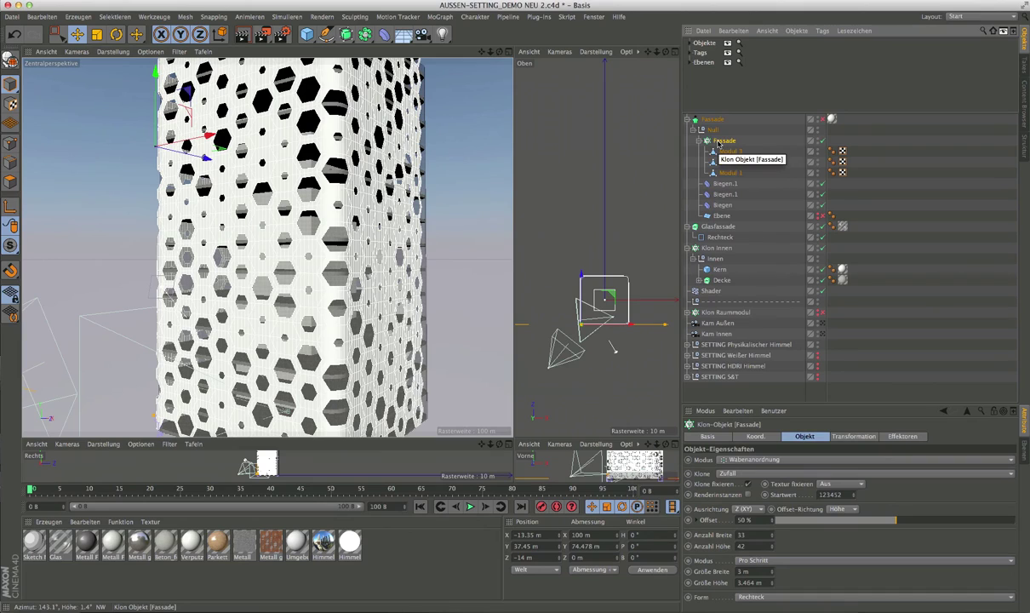
click(901, 435)
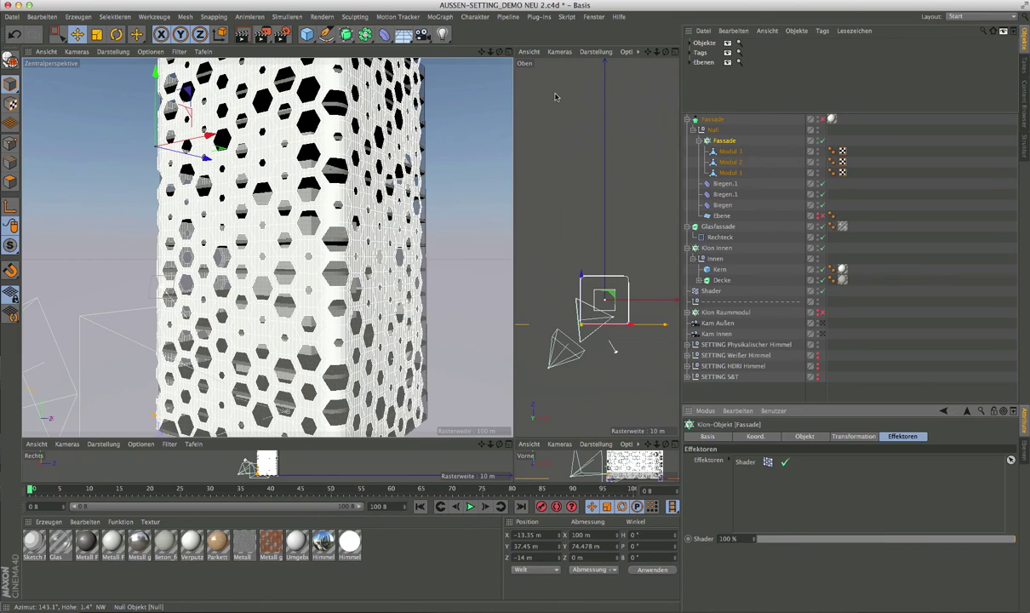
Select the Shader effector to show its Farbmodus and Alpha/Stärke verwenden parameters.
click(440, 17)
mouse_move(450, 32)
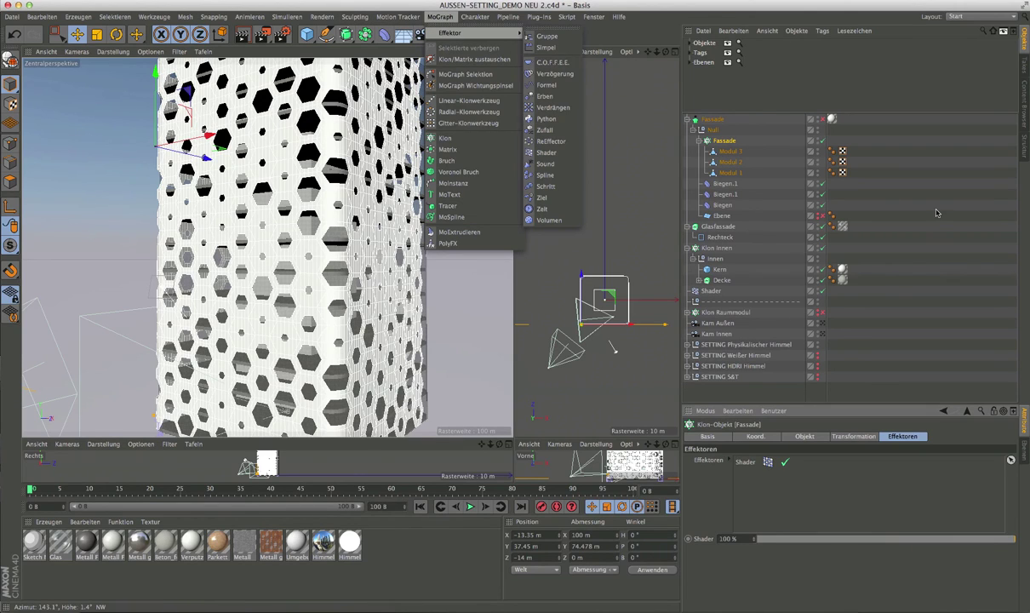
click(887, 201)
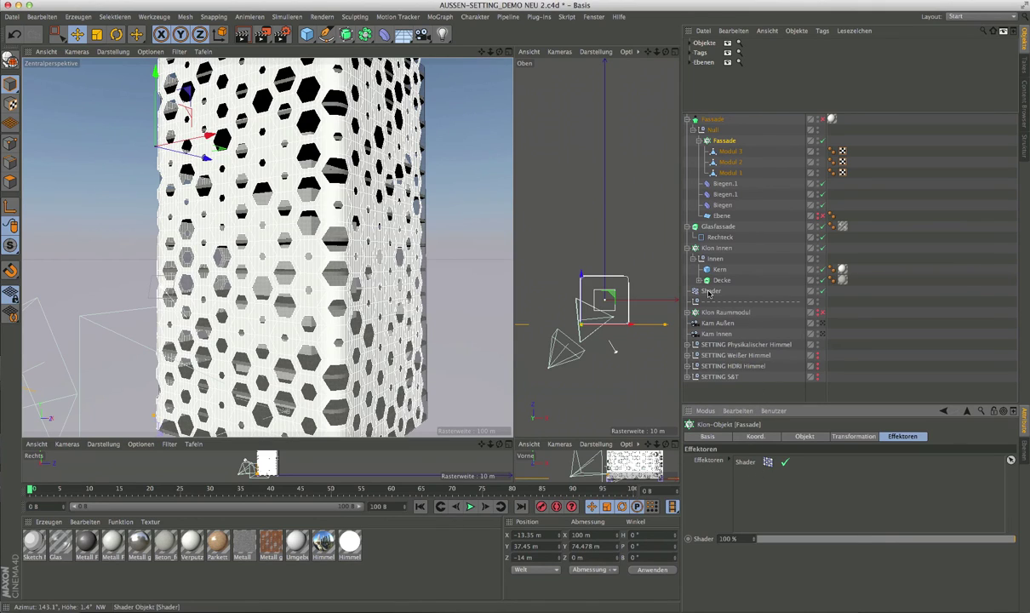
click(746, 462)
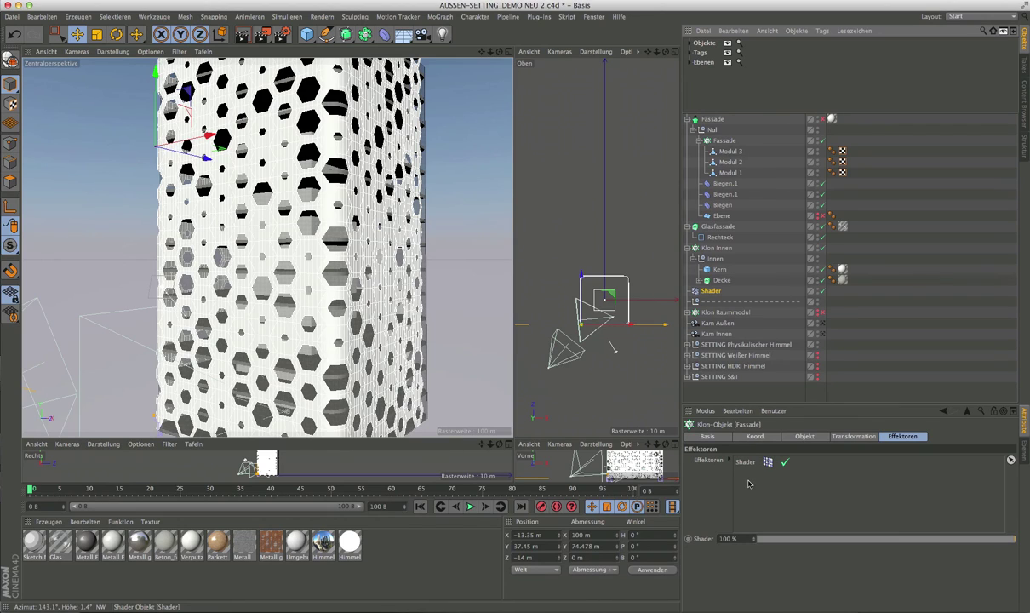
click(748, 483)
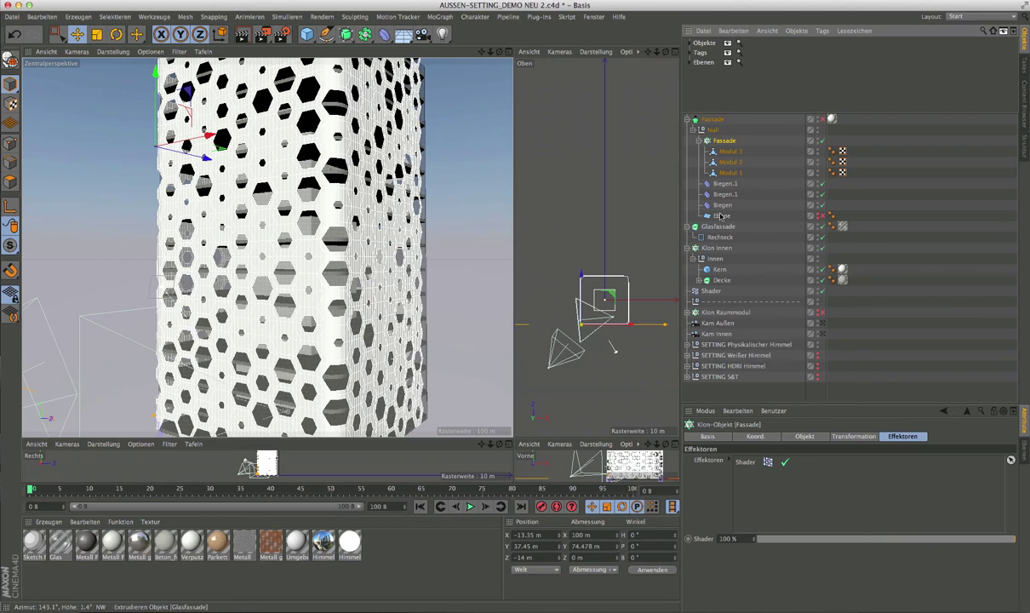
click(710, 290)
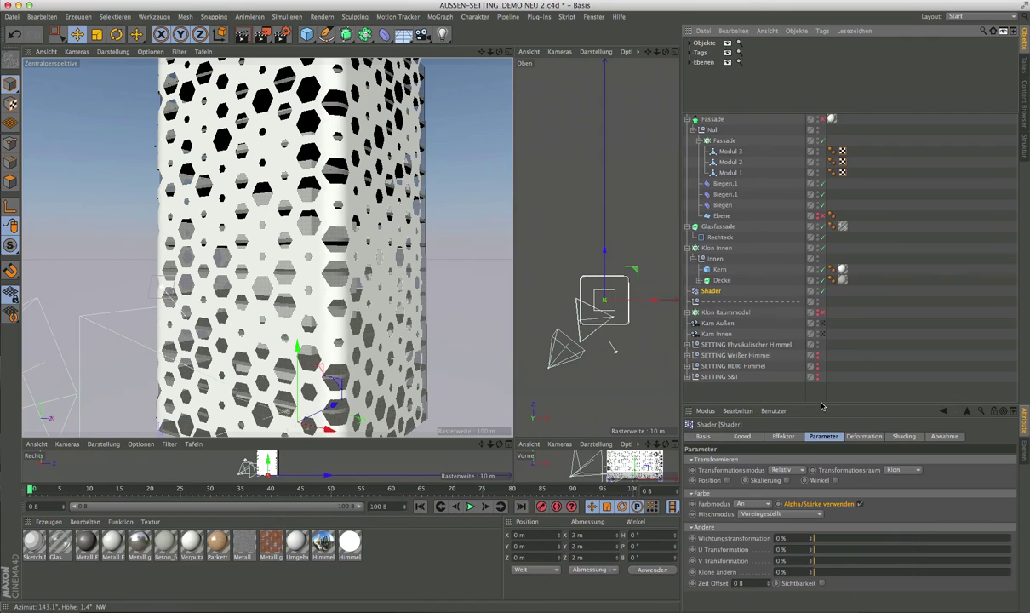
Set the Shader effector's shader to Noise, then replace it with a Farbverlauf gradient.
drag(822, 406, 823, 337)
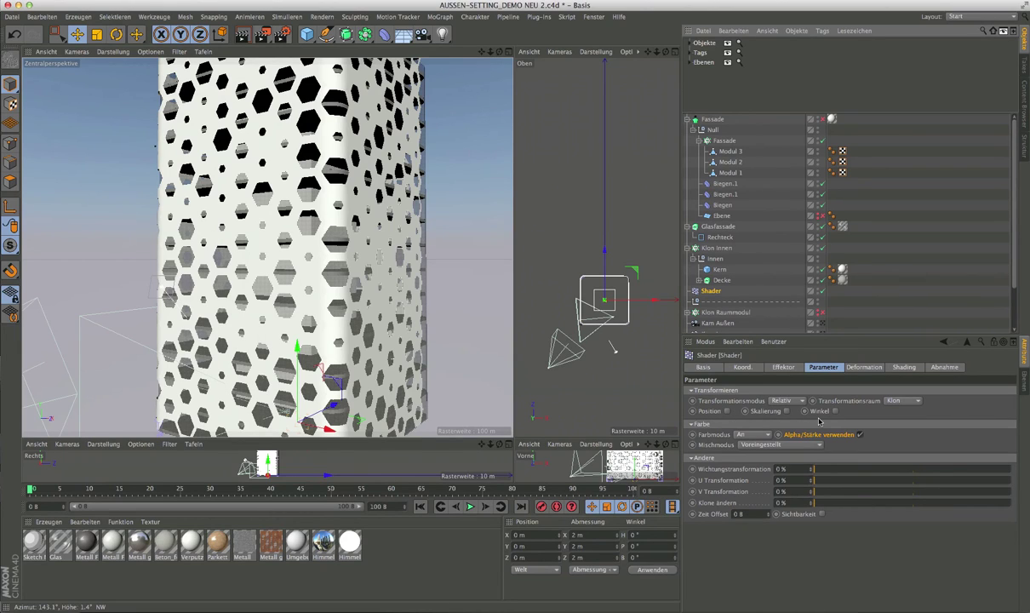
click(904, 367)
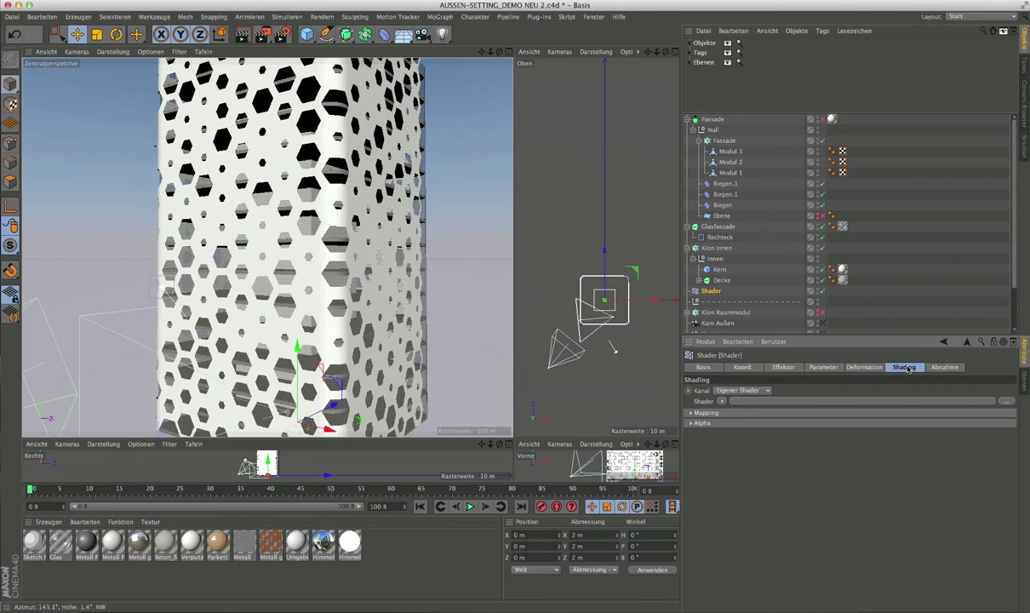
click(722, 401)
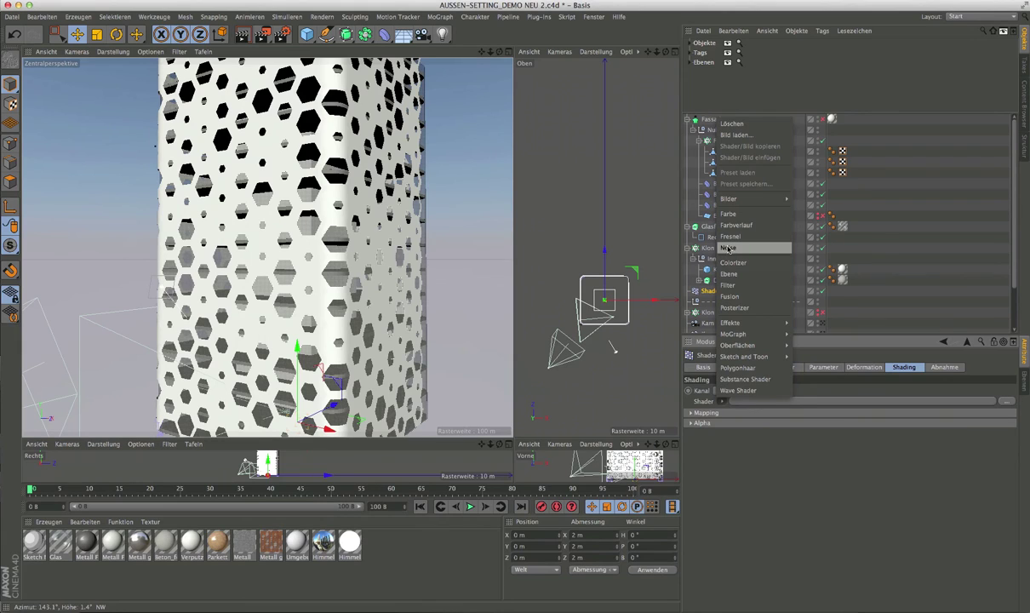
click(729, 250)
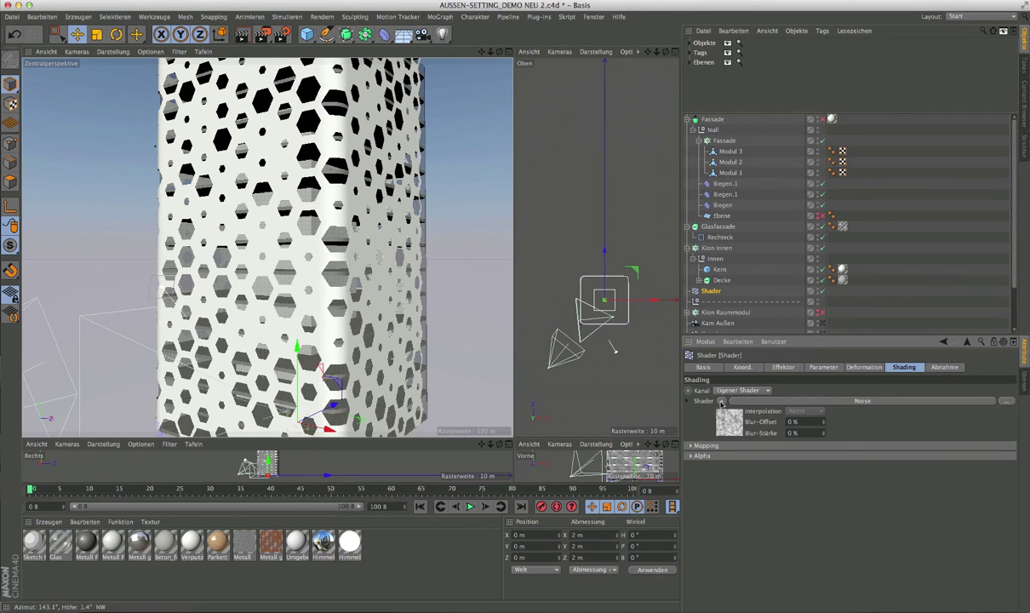
click(723, 402)
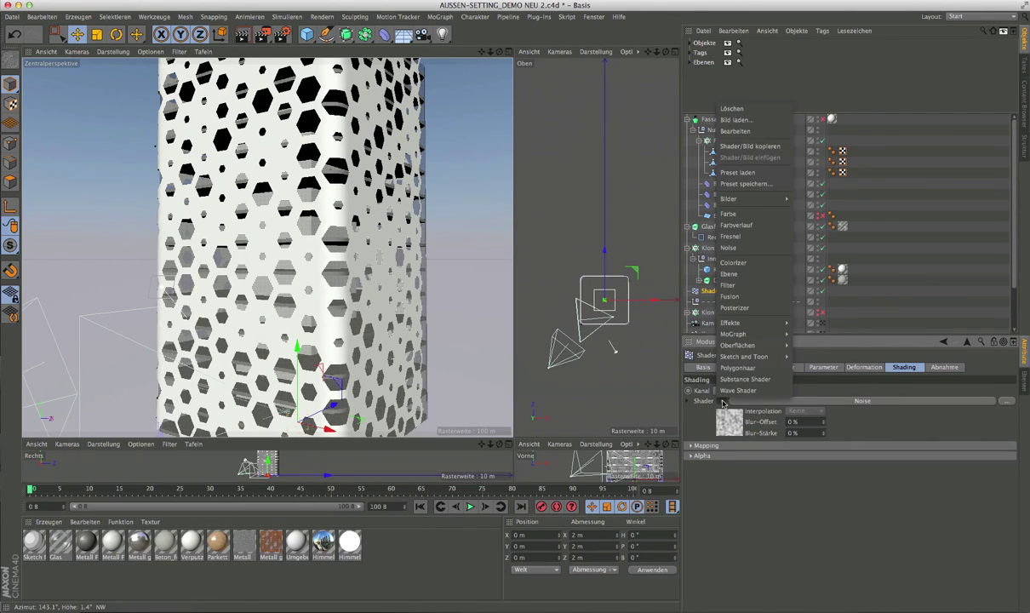
click(742, 226)
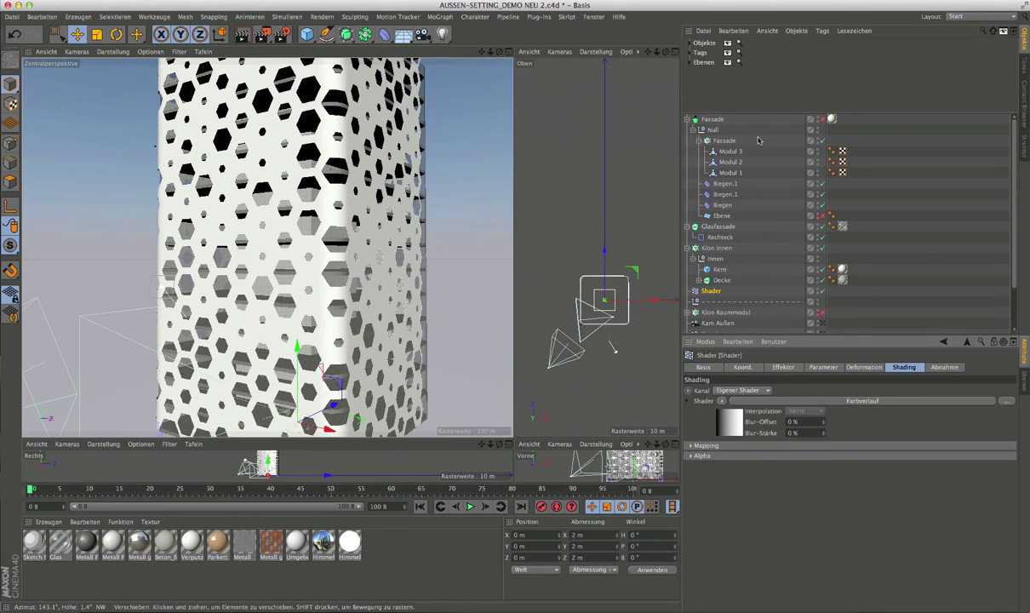
click(724, 141)
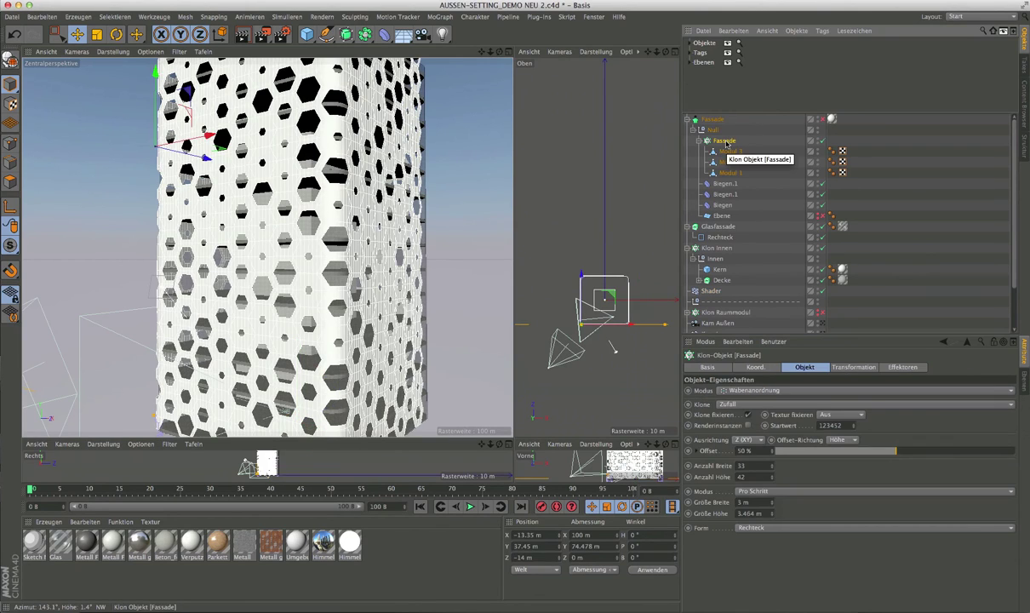
Raise the Shader effector's Klone ändern to 100 % in its Parameter settings.
click(713, 290)
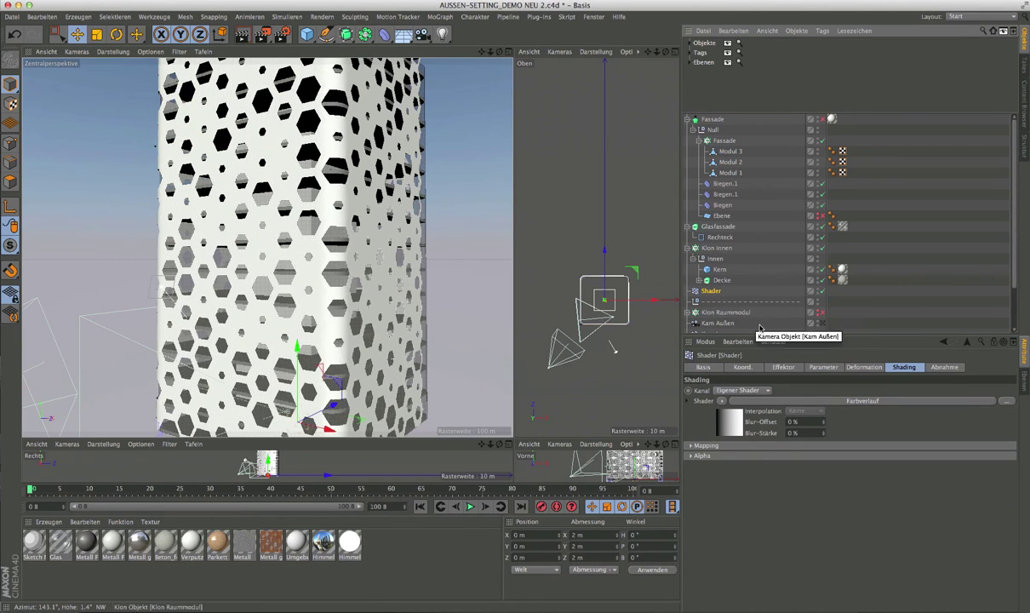
click(830, 367)
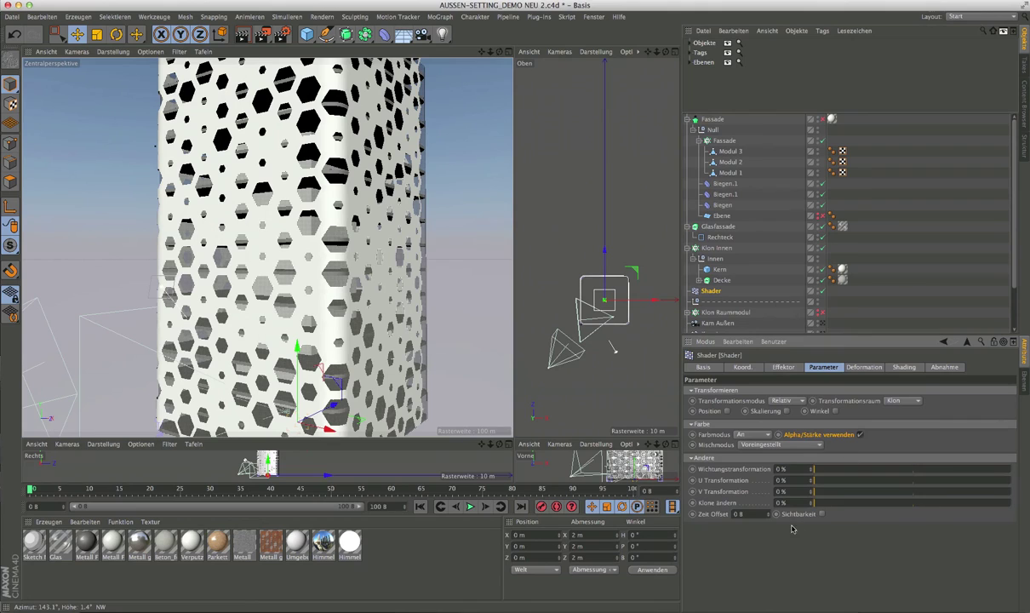
drag(819, 506, 1026, 511)
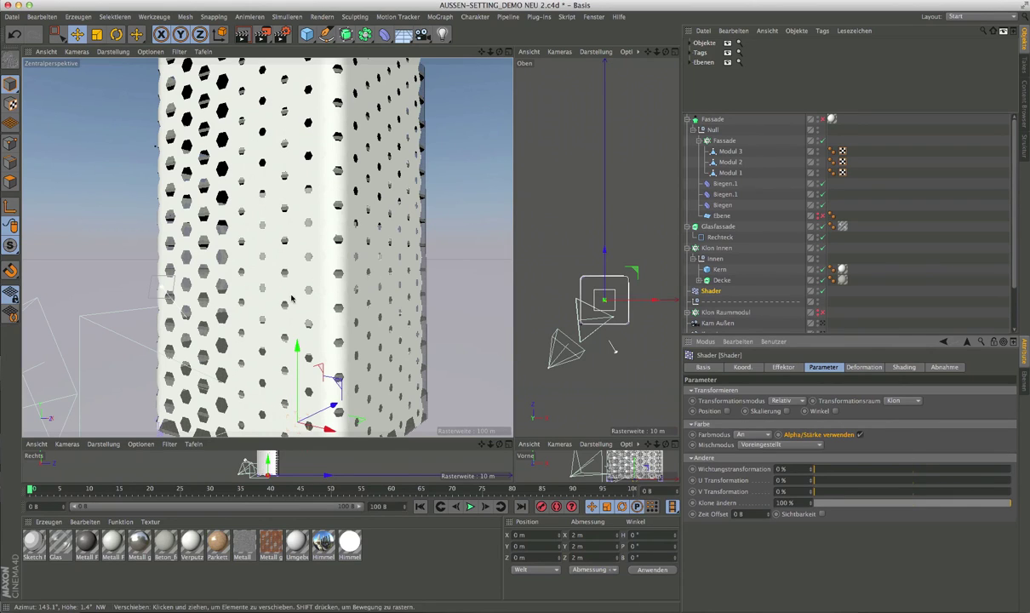
click(904, 367)
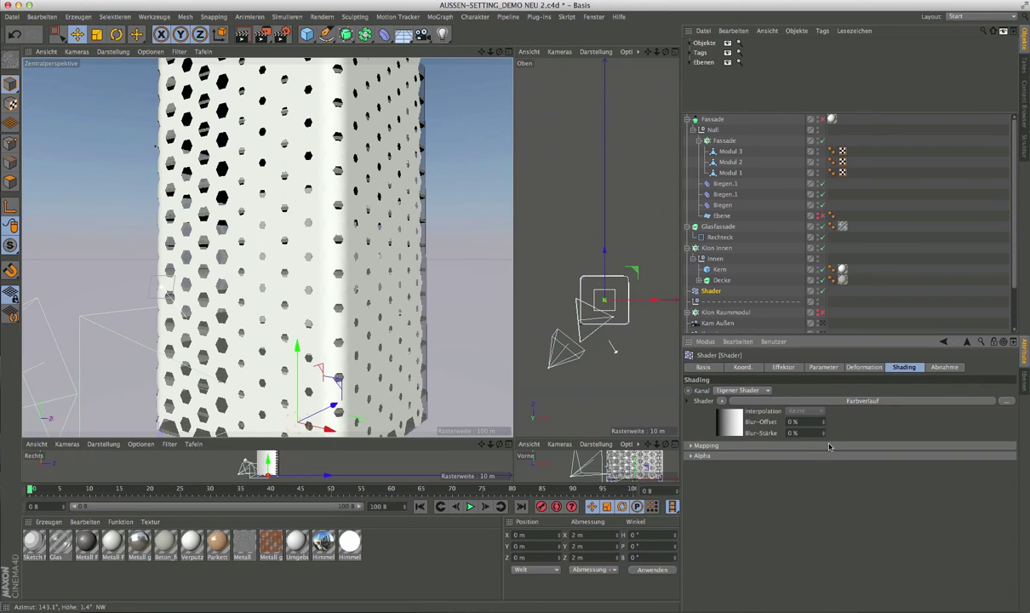
Switch the effector's shader back to Noise with Globale Größe 500 and a different seed.
click(721, 400)
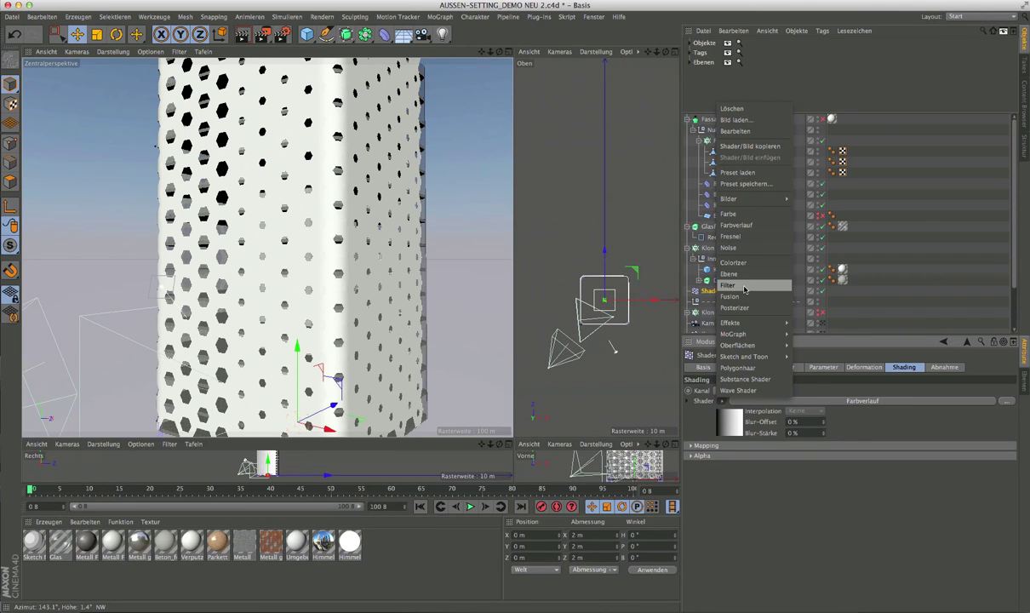
click(728, 247)
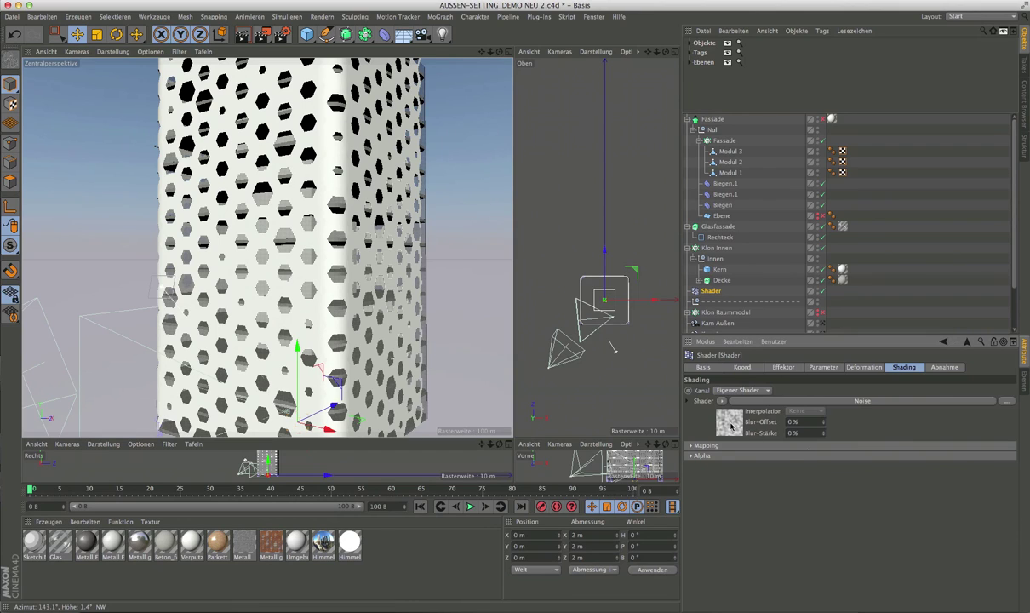
click(731, 426)
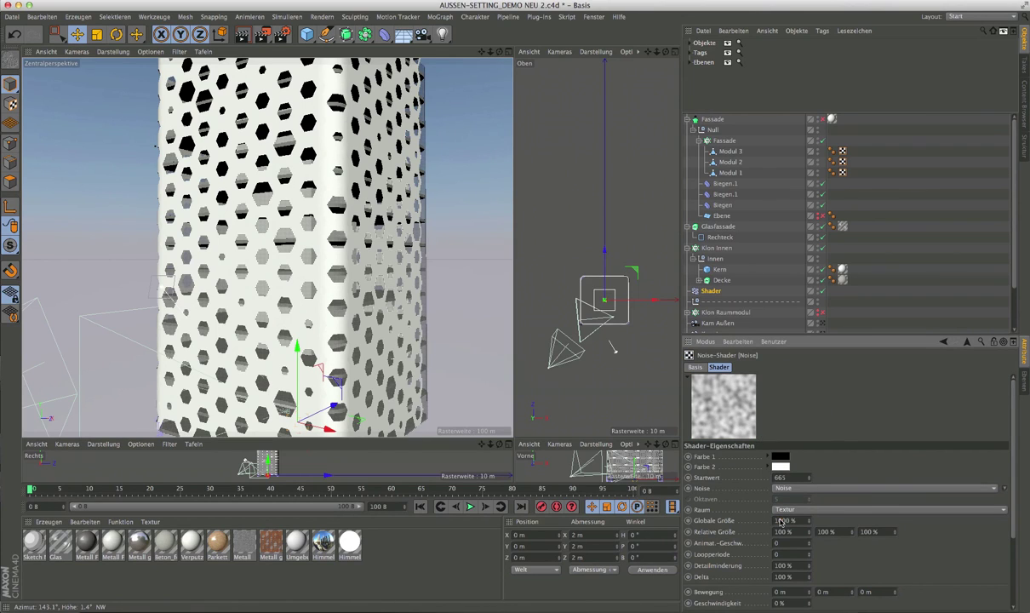
key(Return)
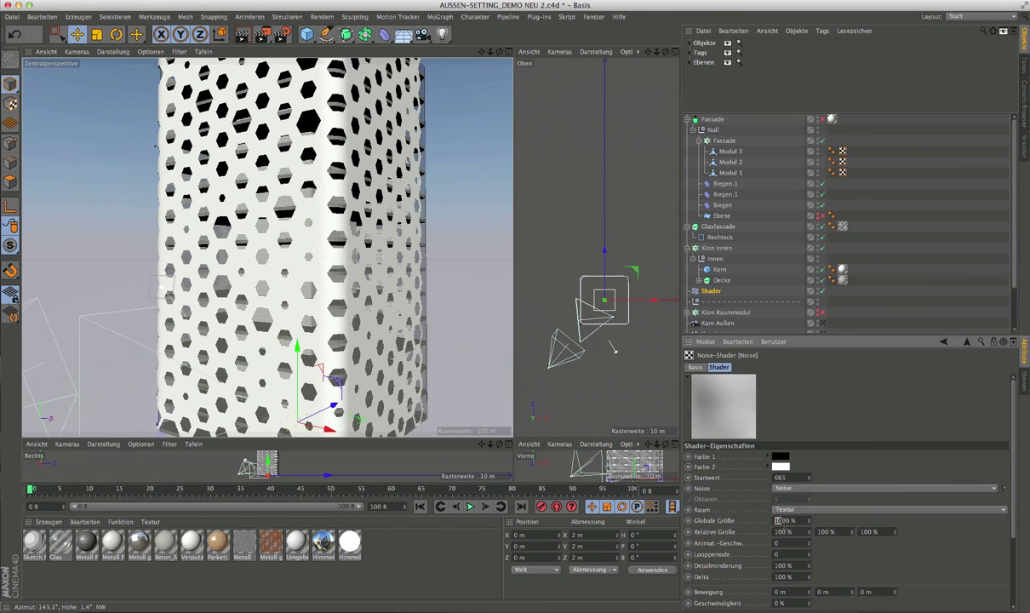
text(500)
drag(787, 333, 787, 208)
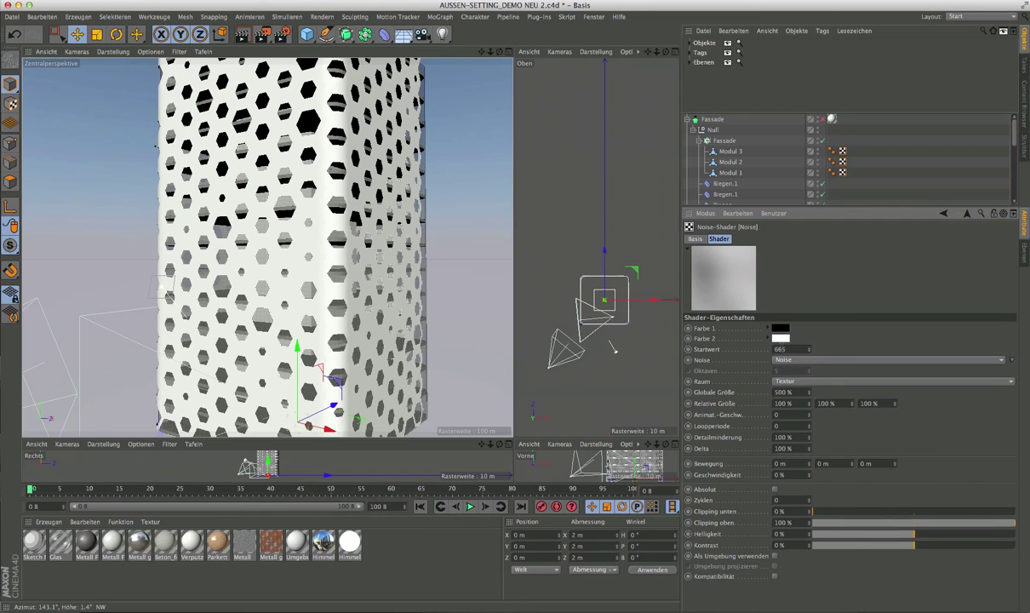
drag(808, 349, 808, 344)
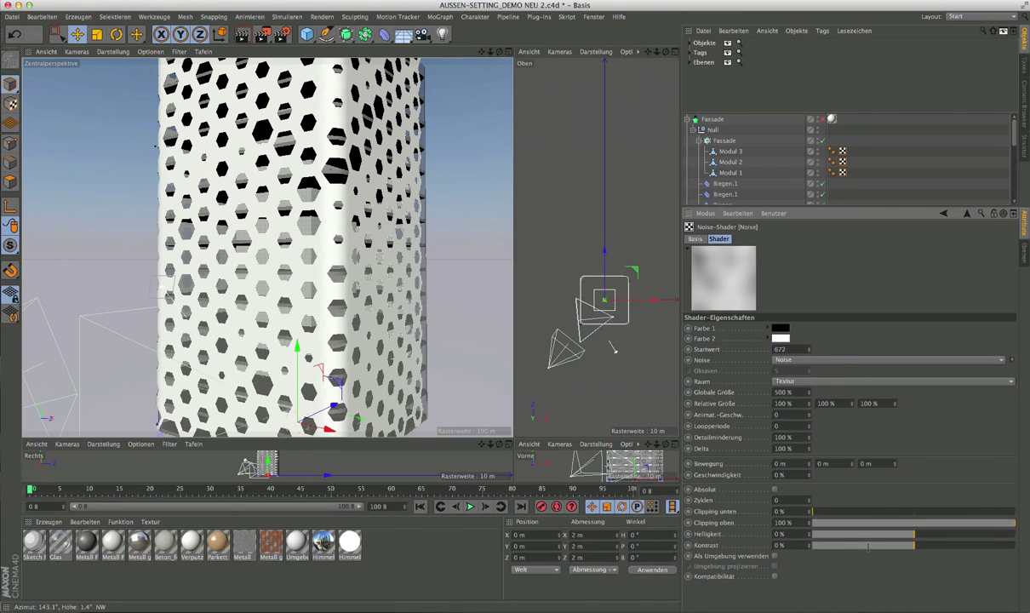
Set the noise Kontrast to 49 %, Helligkeit to -16 % and Clipping oben to 75 %.
drag(921, 546, 940, 545)
drag(950, 544, 963, 545)
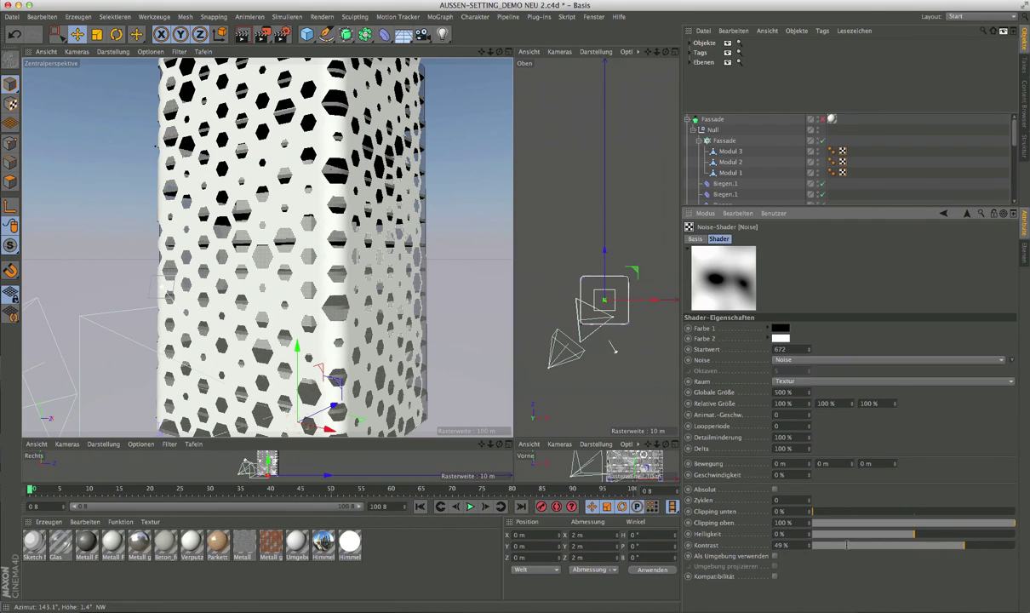
drag(914, 534, 898, 534)
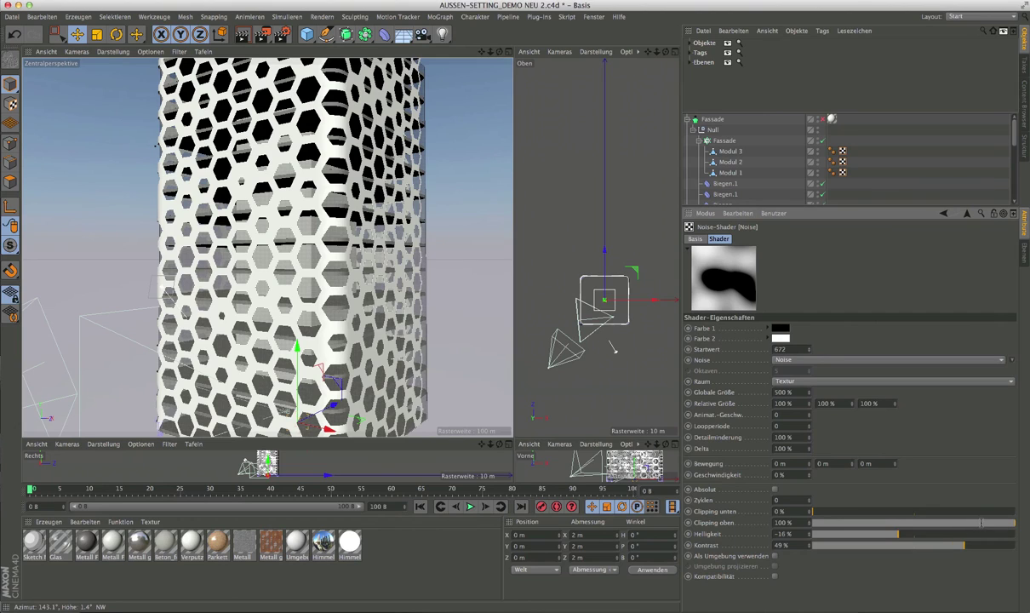
drag(982, 522, 965, 526)
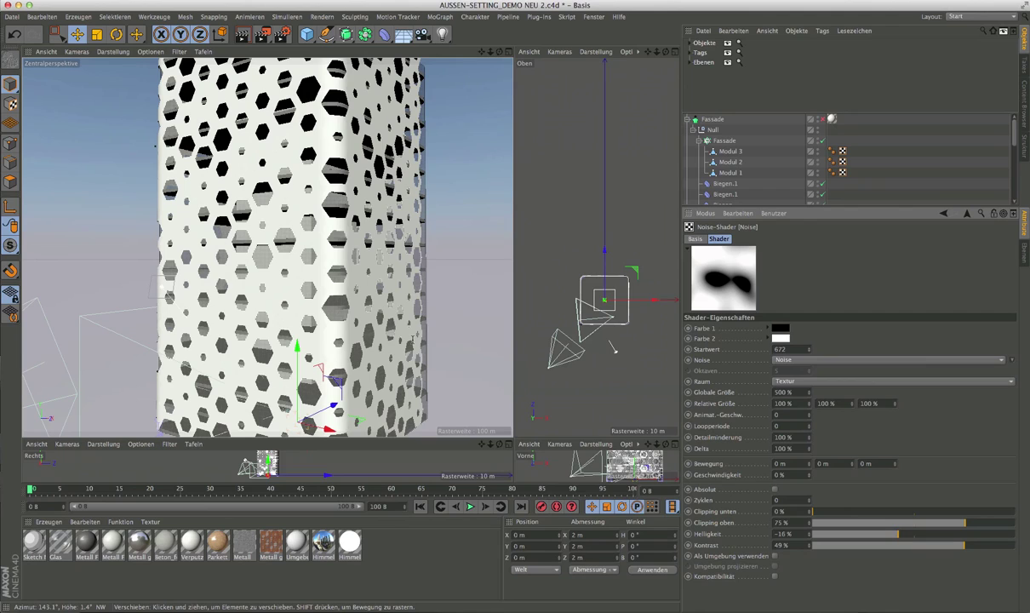
Map the Noise shader in UV (2D) space and orbit up the tower to inspect the holes.
click(795, 382)
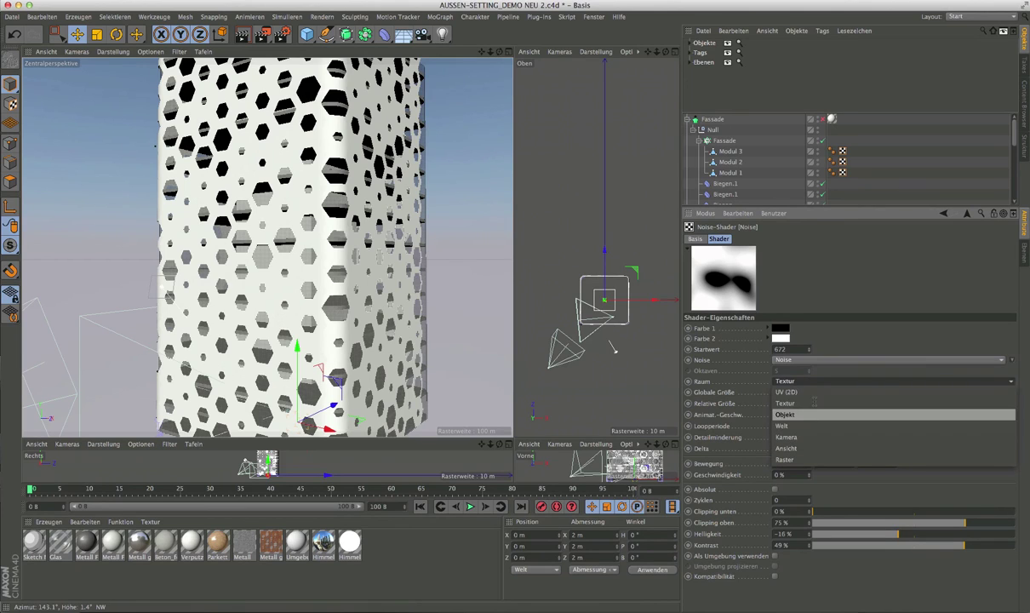
click(786, 392)
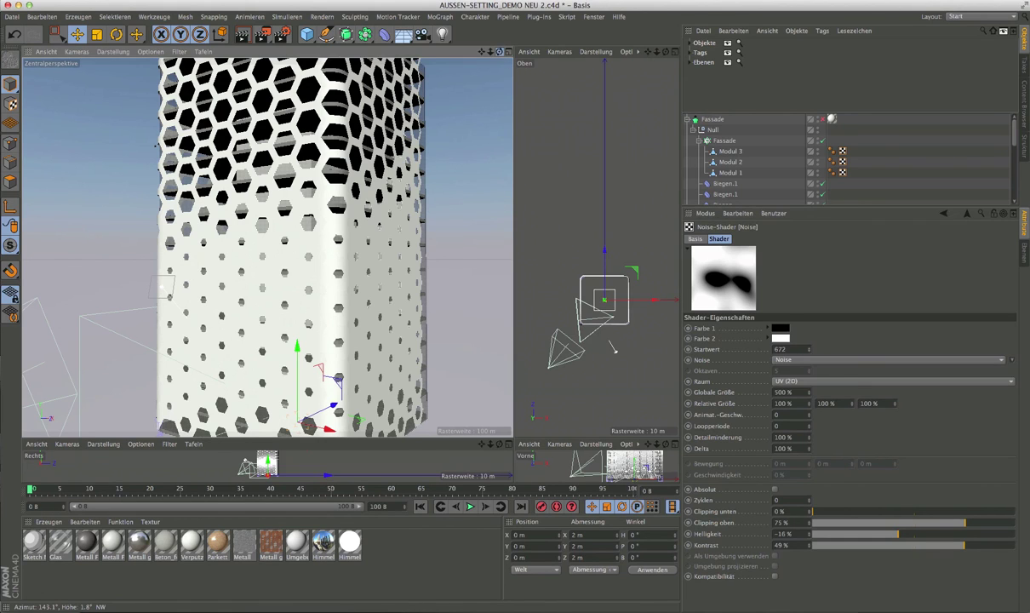
mouse_move(499, 51)
mouse_down()
mouse_move(511, 81)
mouse_move(485, 44)
mouse_move(536, 45)
mouse_move(481, 55)
mouse_up()
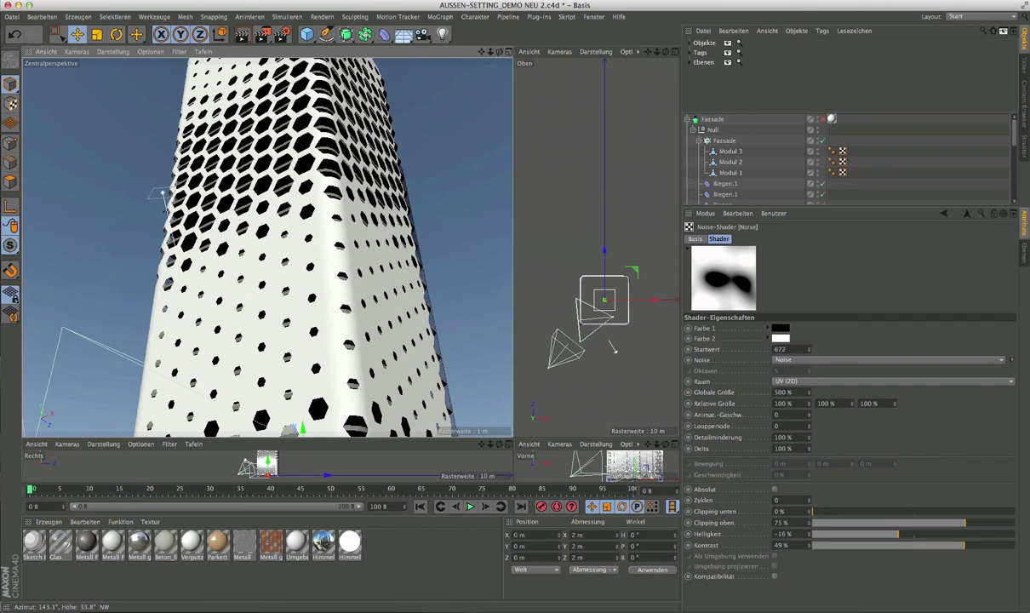
Switch the viewport to Konstantes Shading and orbit around the facade.
click(112, 51)
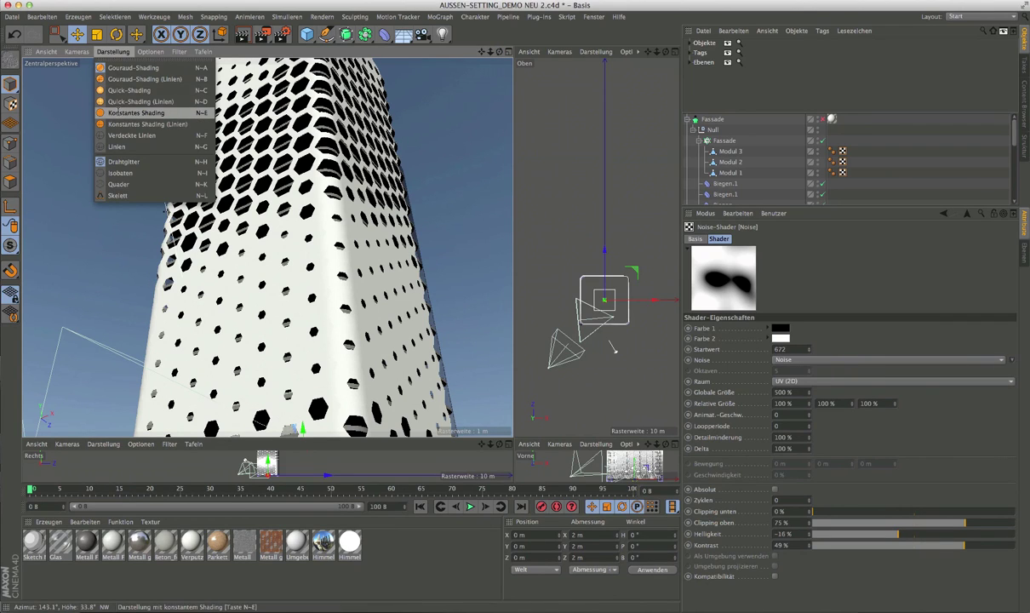
click(120, 110)
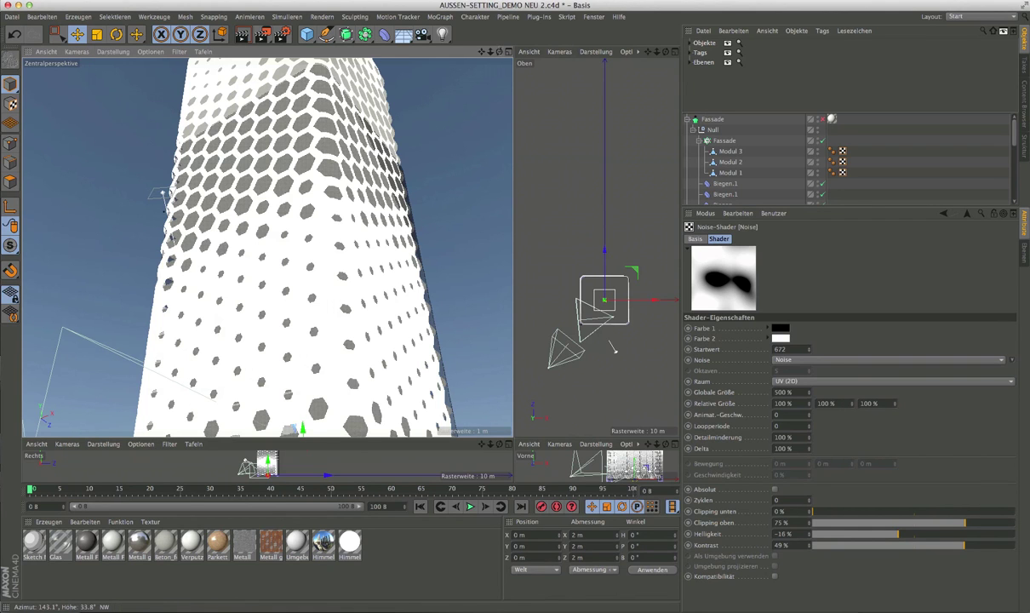
drag(472, 48, 475, 57)
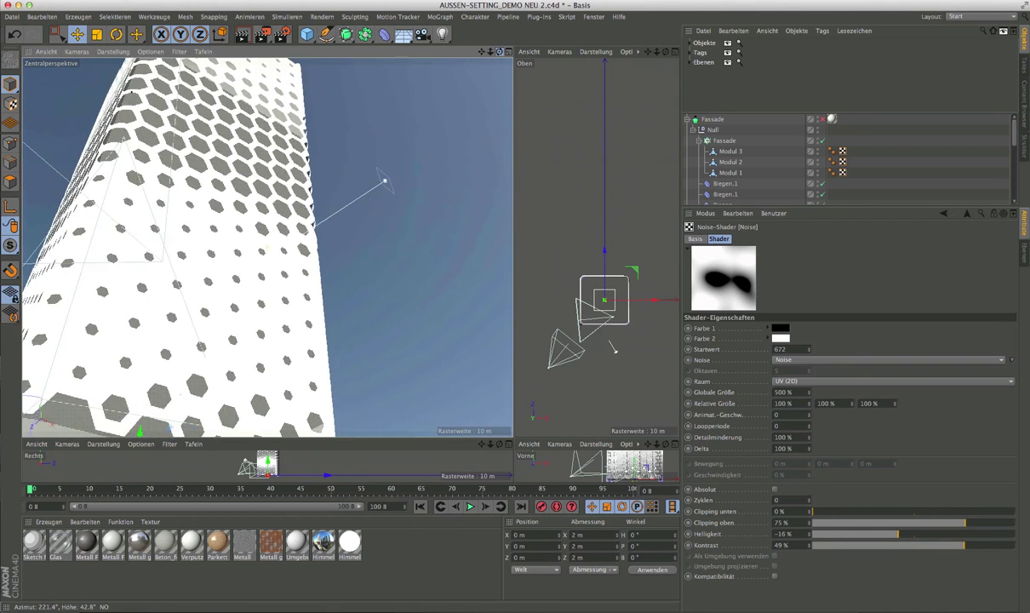
drag(475, 57, 425, 93)
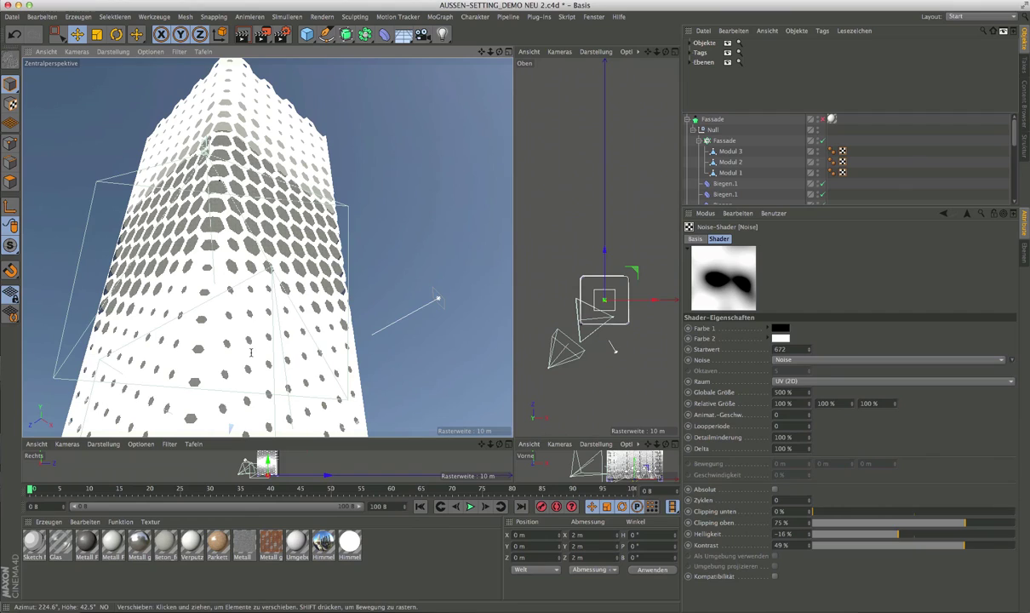
mouse_move(238, 334)
alt+mouse_down()
mouse_move(253, 360)
mouse_move(314, 324)
alt+mouse_up()
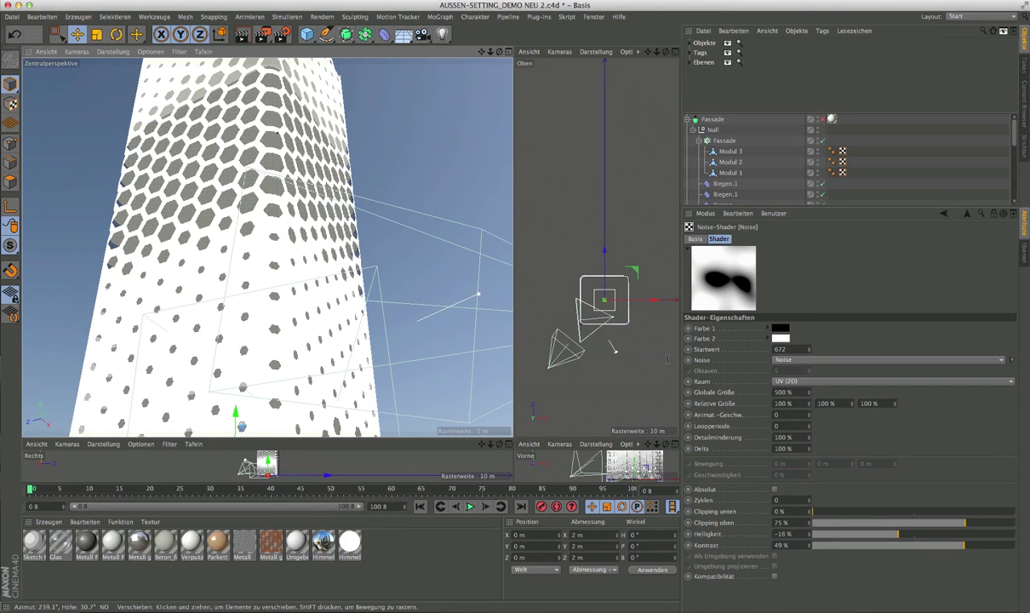
Step the noise Startwert down to 668 and undo an accidental object move.
click(809, 351)
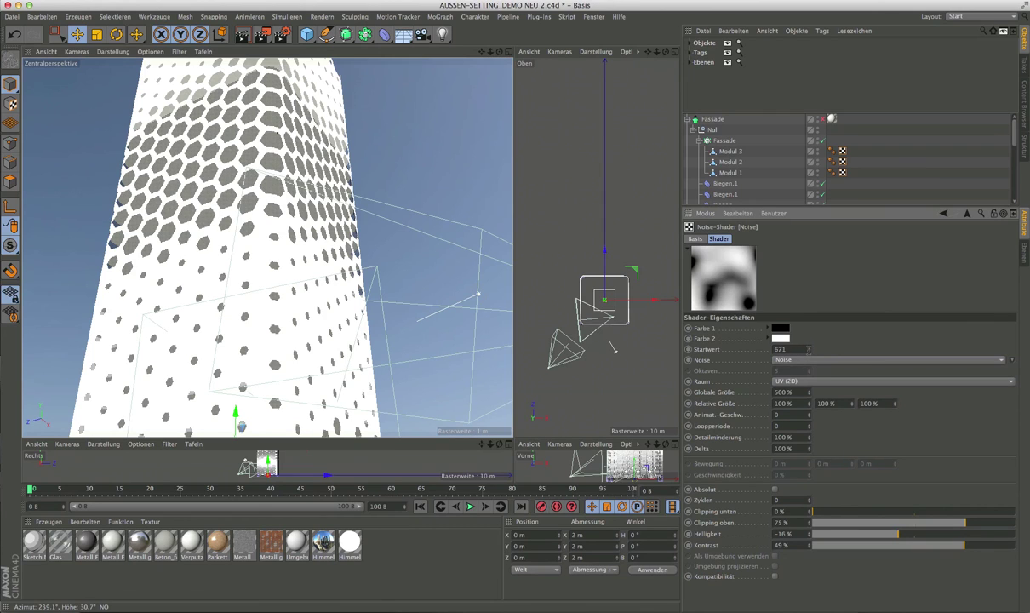
click(810, 351)
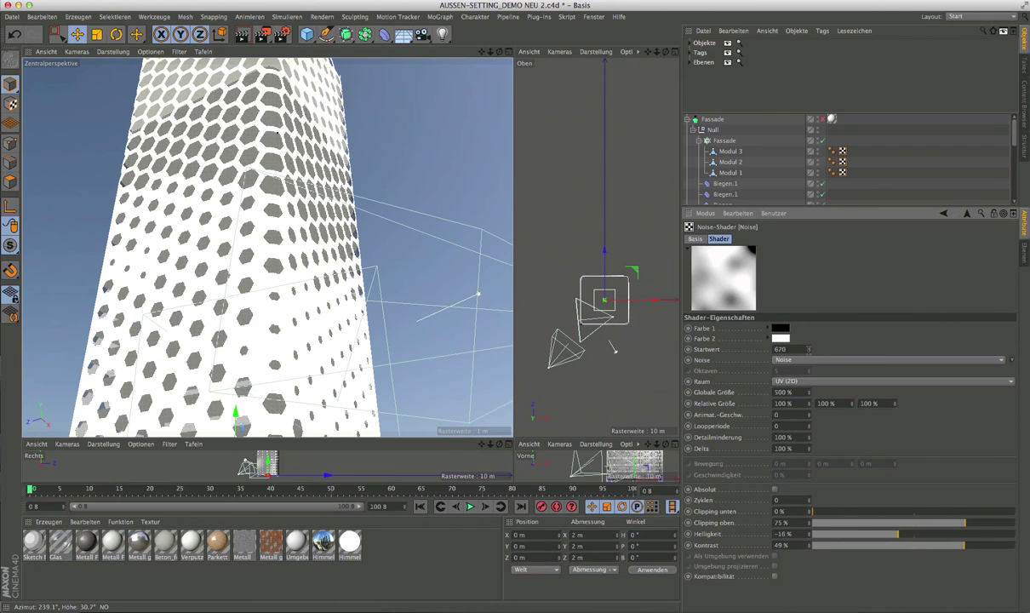
click(809, 350)
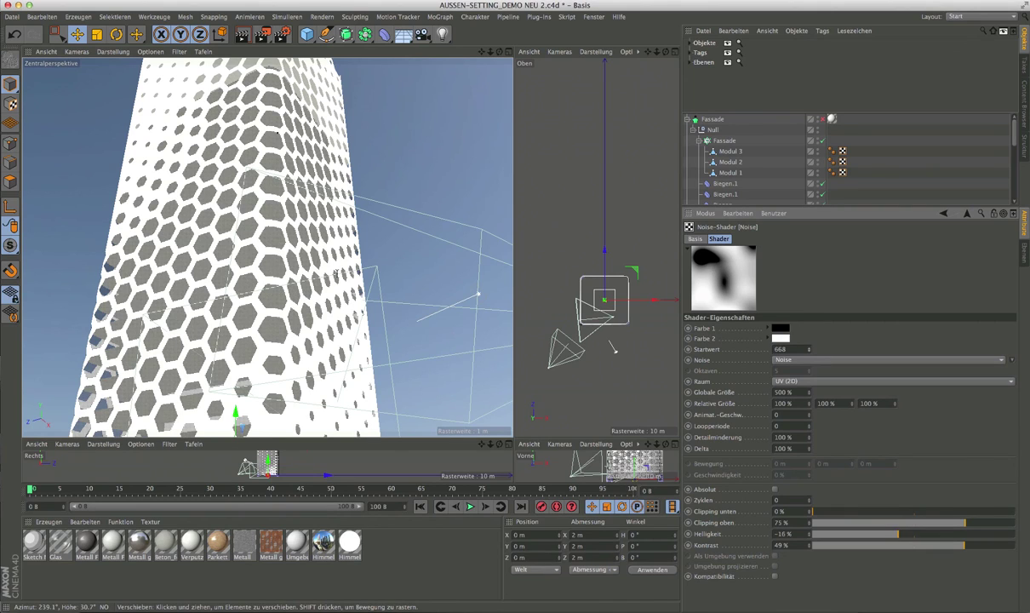
click(266, 356)
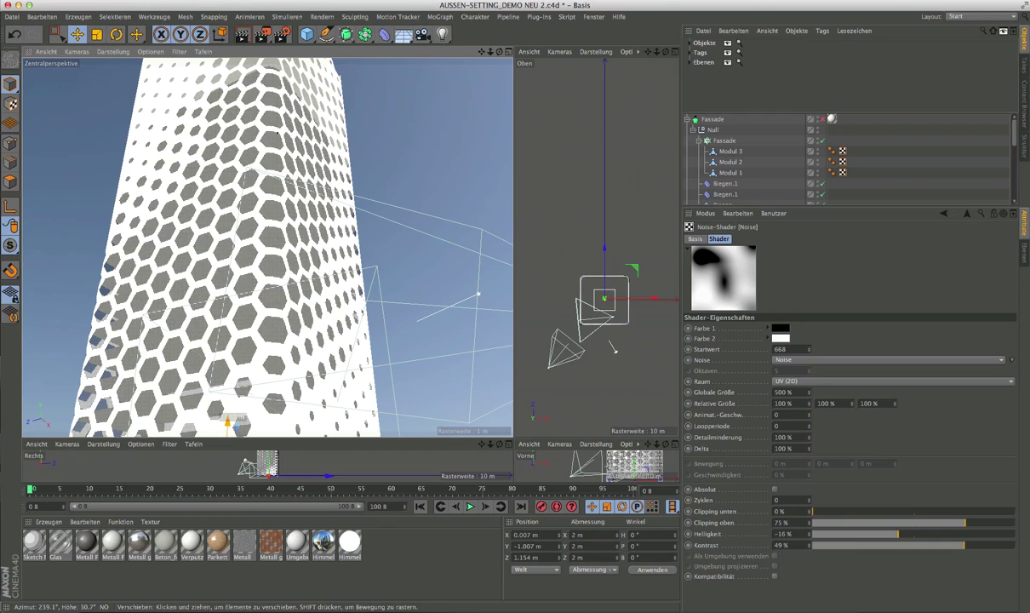
click(15, 35)
click(14, 34)
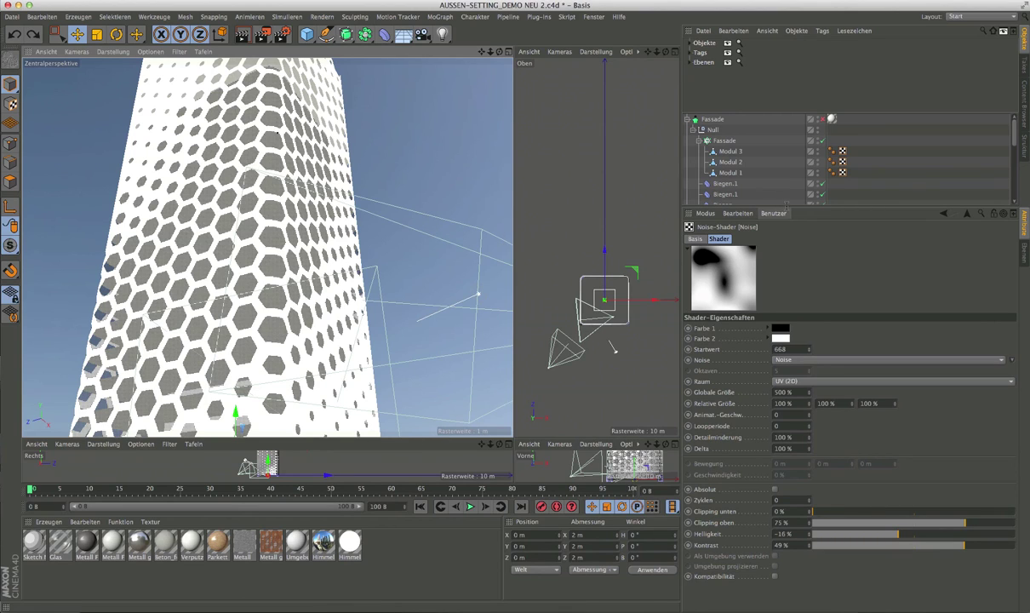
mouse_move(732, 208)
mouse_down()
mouse_move(789, 233)
mouse_move(789, 321)
mouse_up()
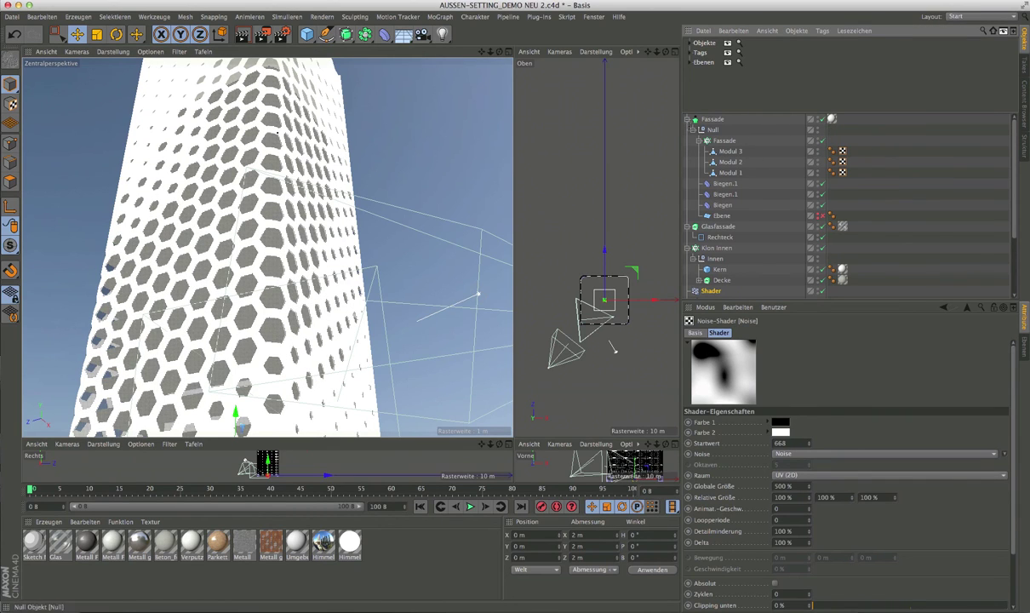
Activate the GI-Setting PREVIEW render preset and render the perspective view of the tower.
click(687, 119)
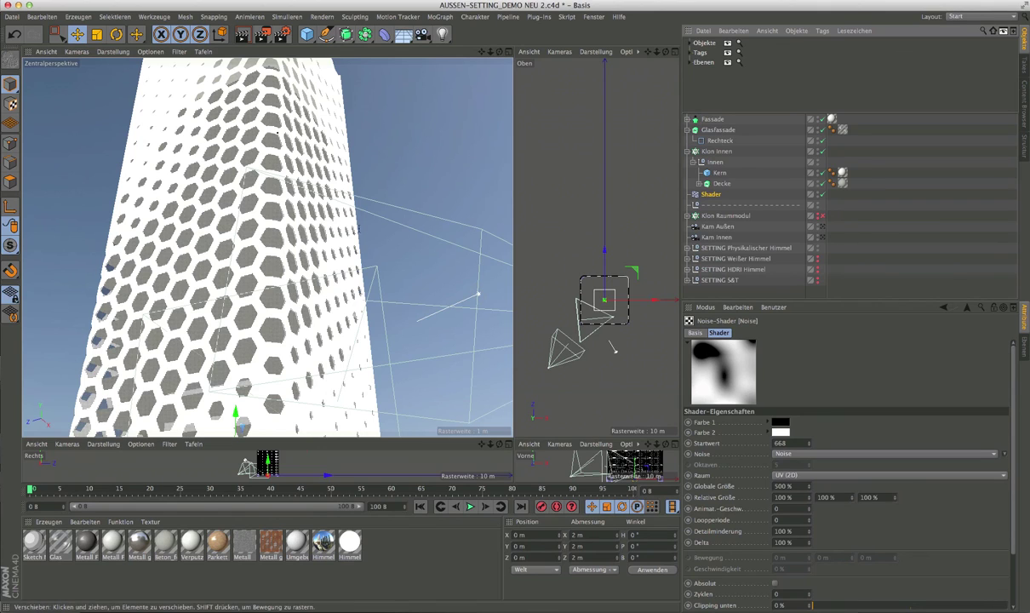
click(266, 34)
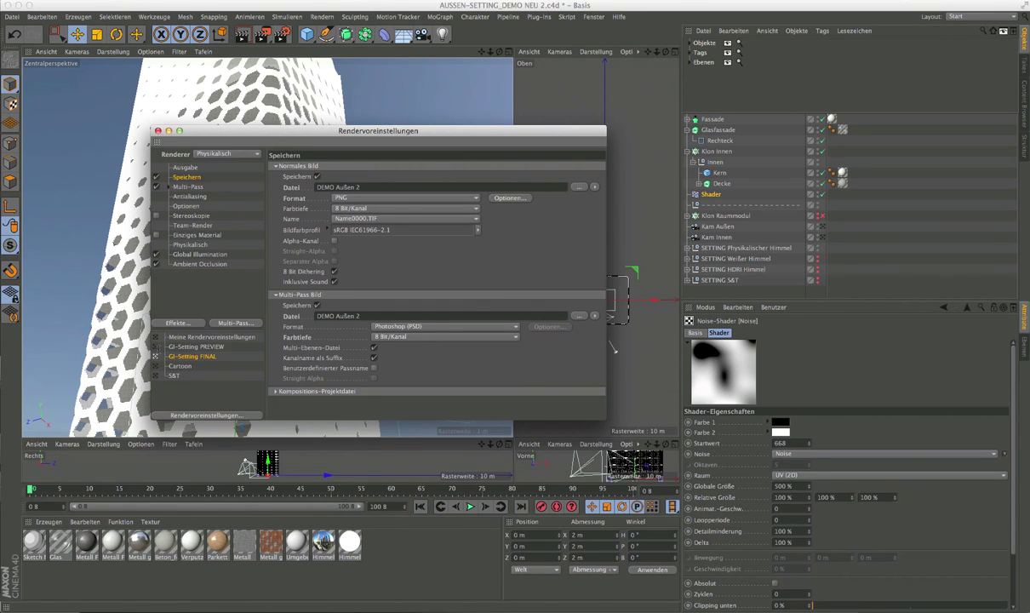
click(194, 346)
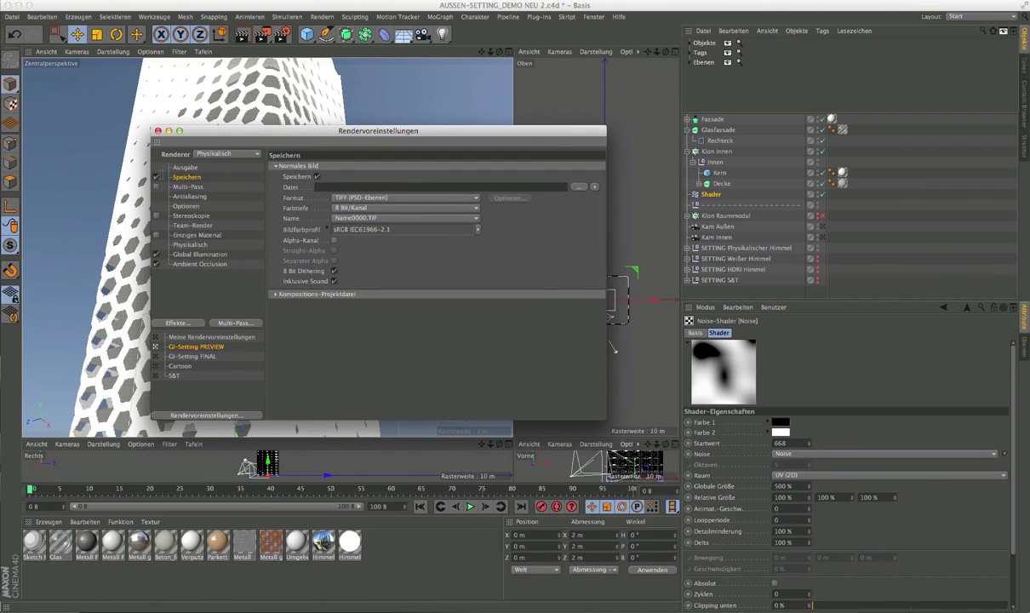
click(158, 130)
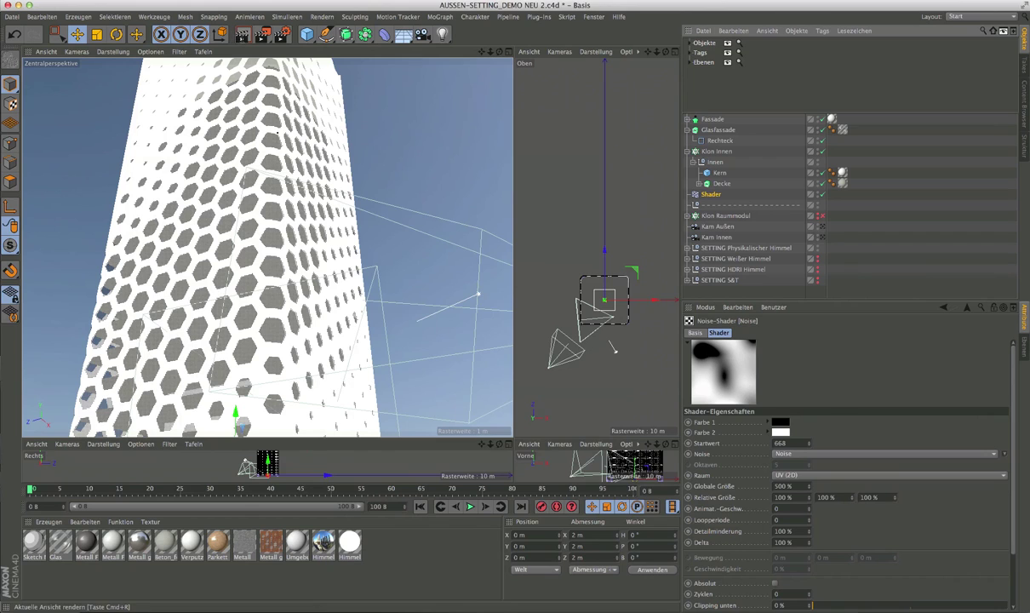
click(241, 36)
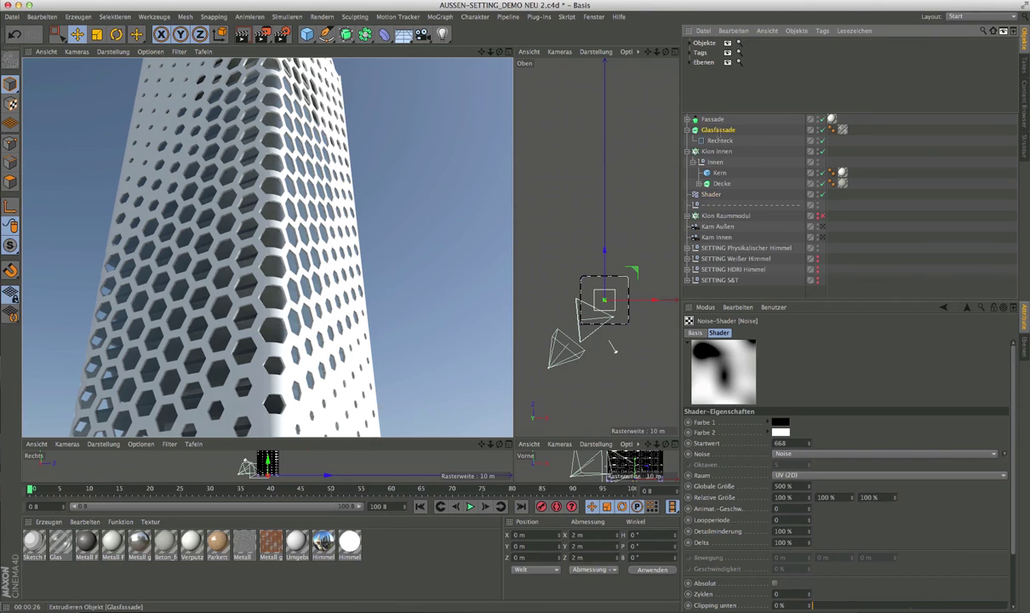
Raise the Glasfassade extrusion's Y offset to 80 m, then view it through the Kam Innen camera.
click(717, 130)
click(802, 357)
text(0)
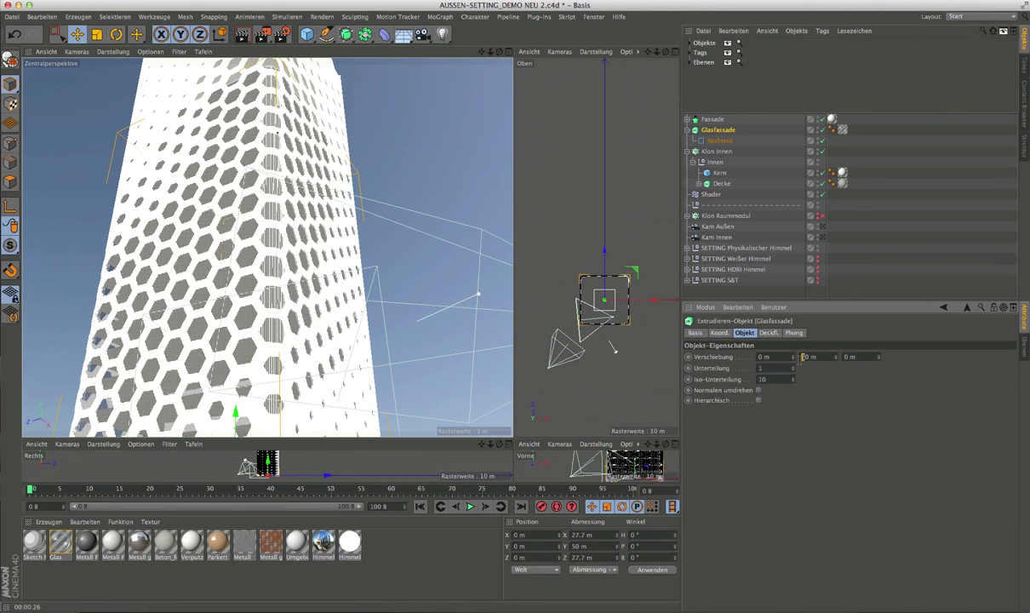
text(80)
key(Return)
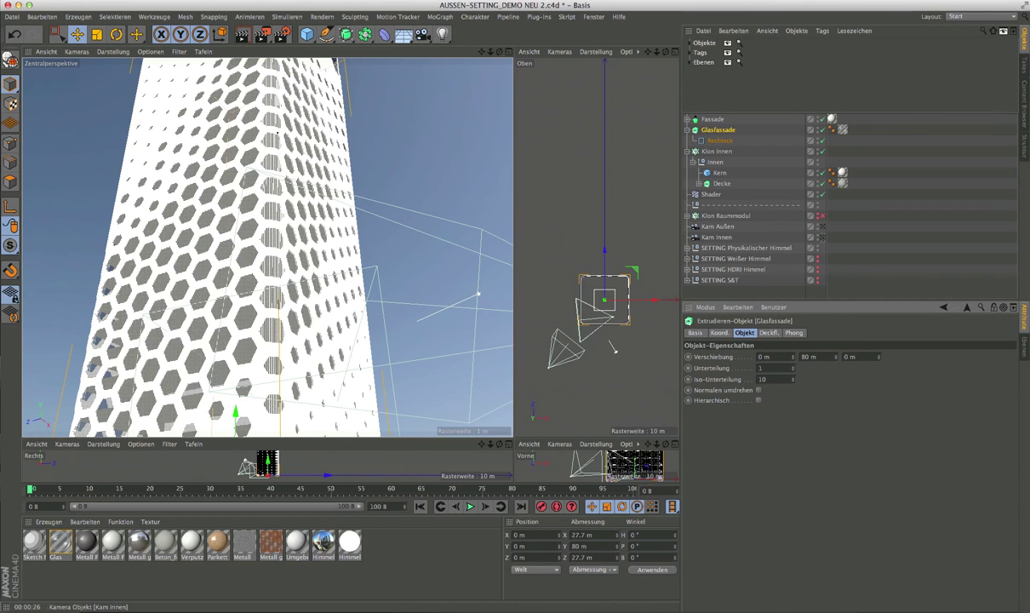
click(821, 237)
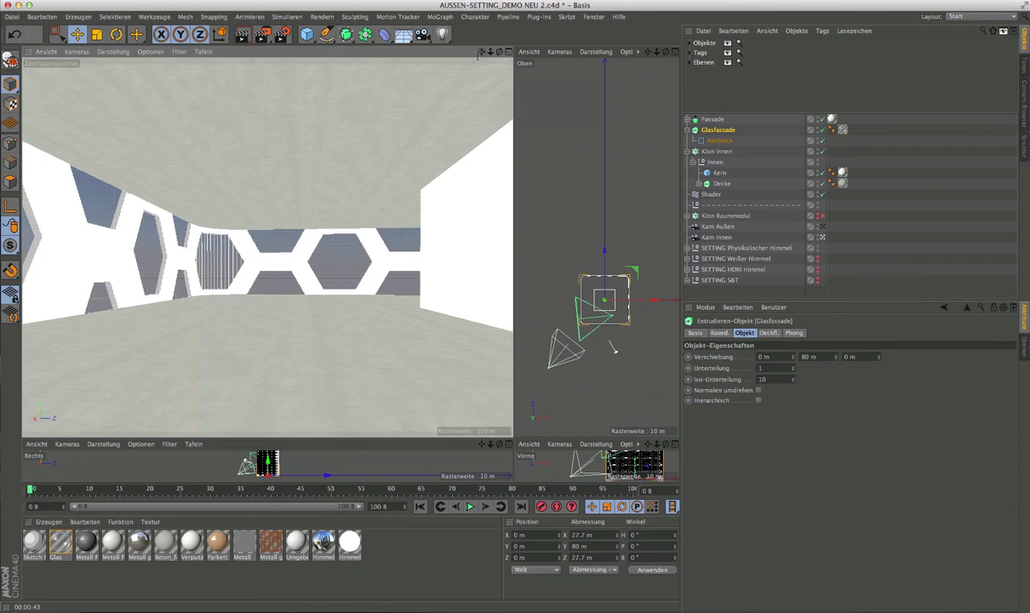